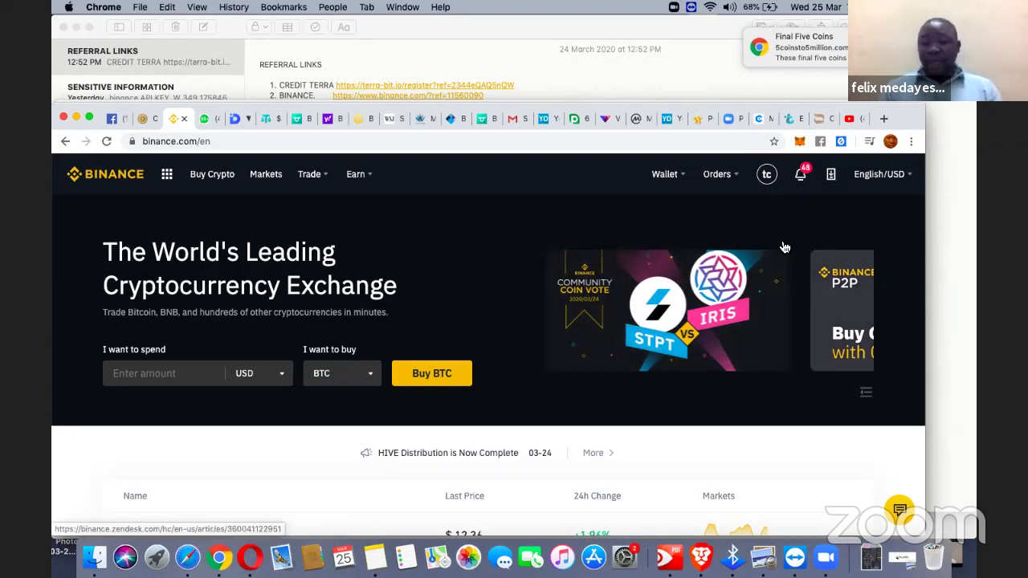
# Bring up the 'tc' account dropdown from the Binance home page
pyautogui.moveTo(768, 177)
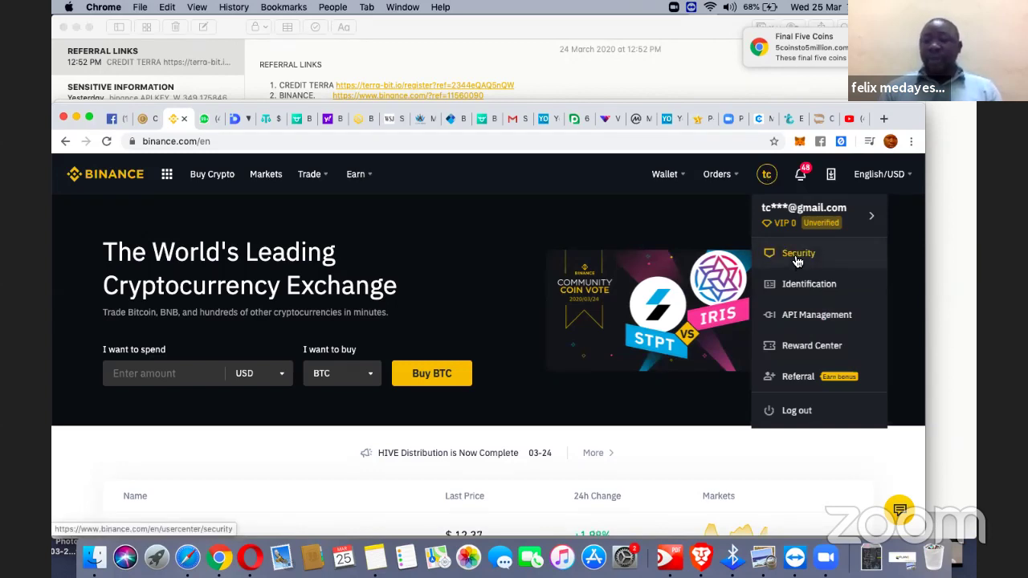
# Review the Security page: level 2/4, 2FA and anti-phishing on, identity unverified
pyautogui.click(796, 259)
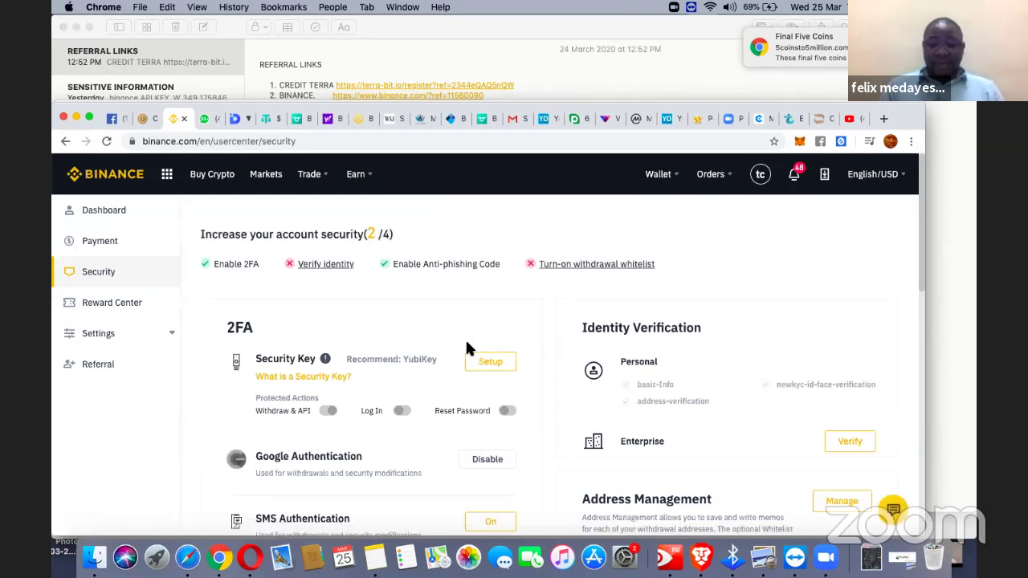
pyautogui.scroll(-2, 532, 296)
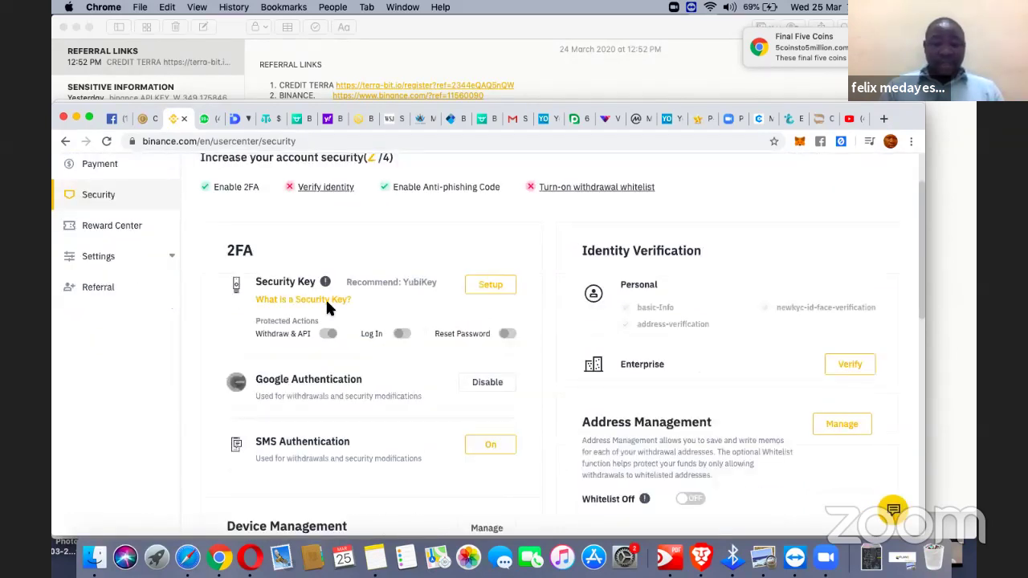
pyautogui.scroll(-3, 341, 311)
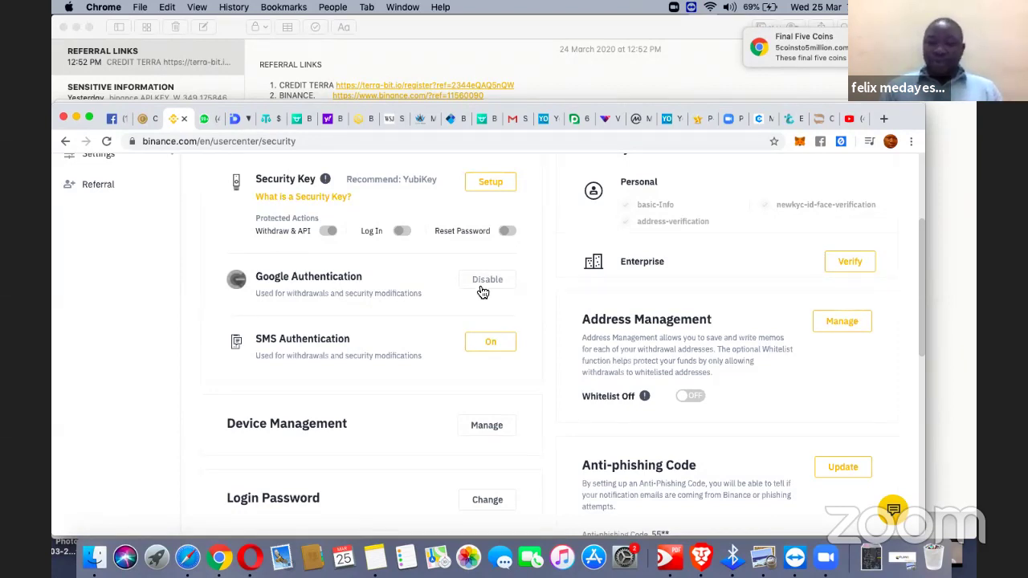
pyautogui.scroll(-3, 478, 290)
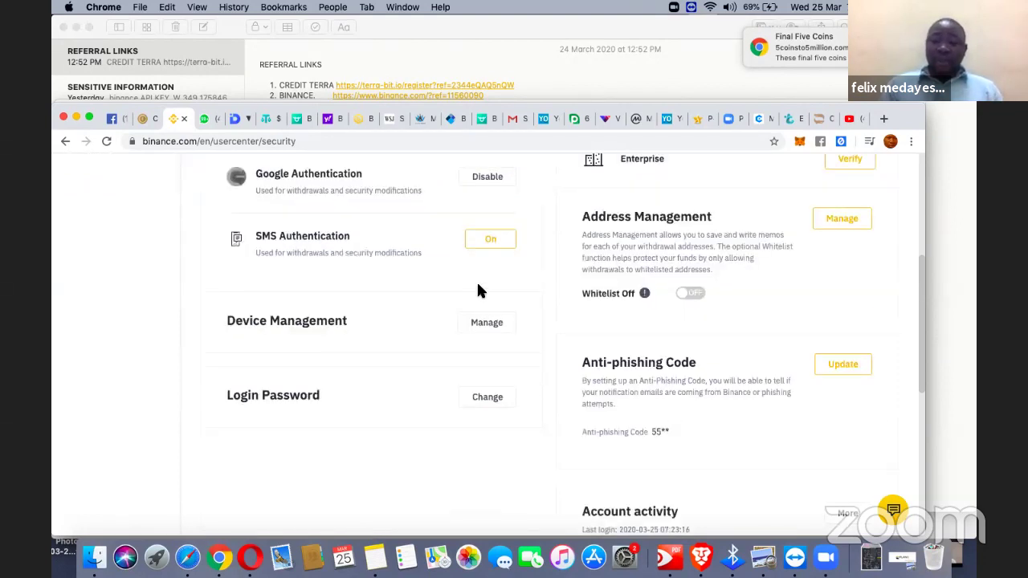
pyautogui.scroll(1, 478, 290)
pyautogui.scroll(5, 477, 291)
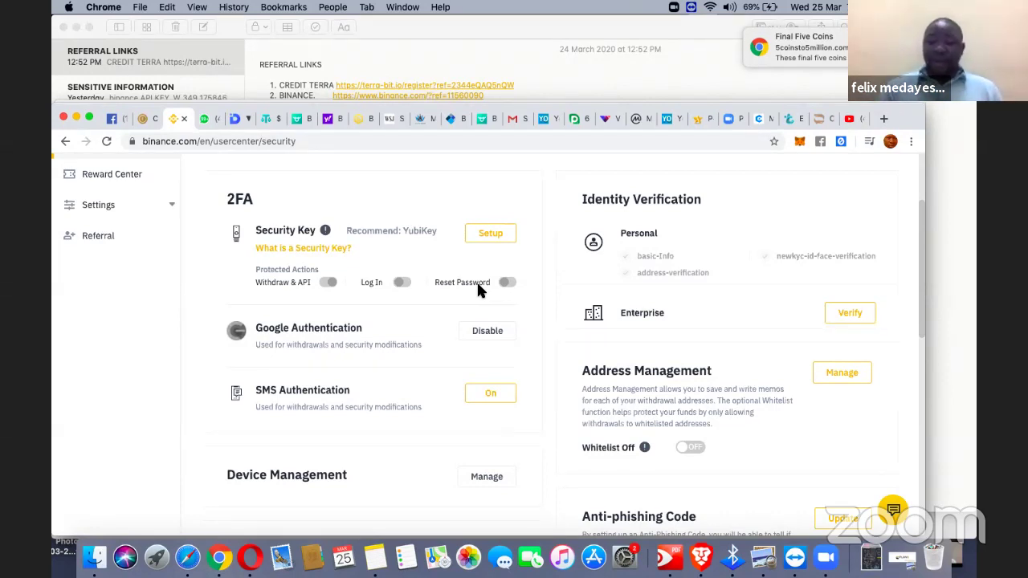
pyautogui.scroll(1, 478, 289)
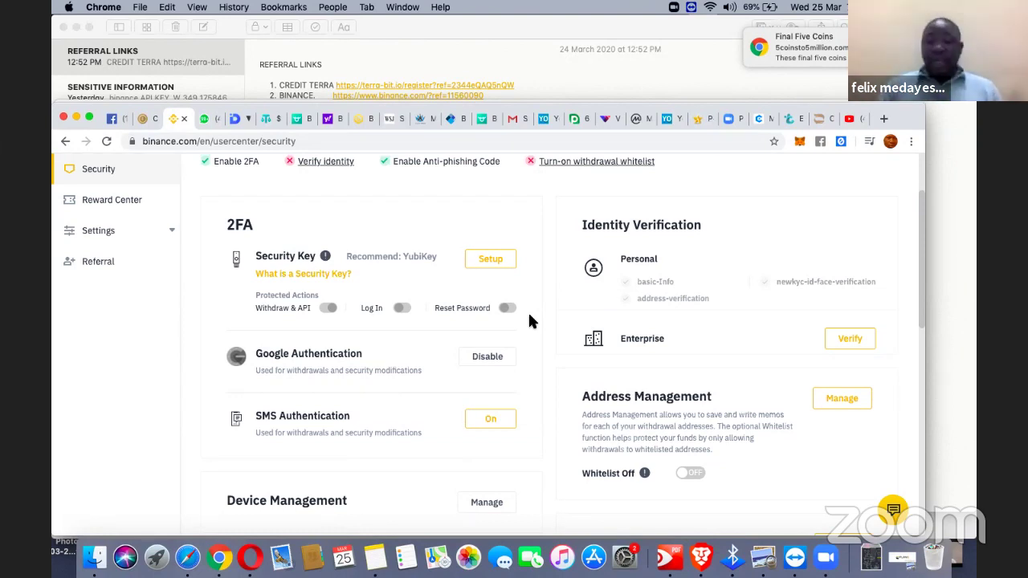
pyautogui.scroll(3, 528, 322)
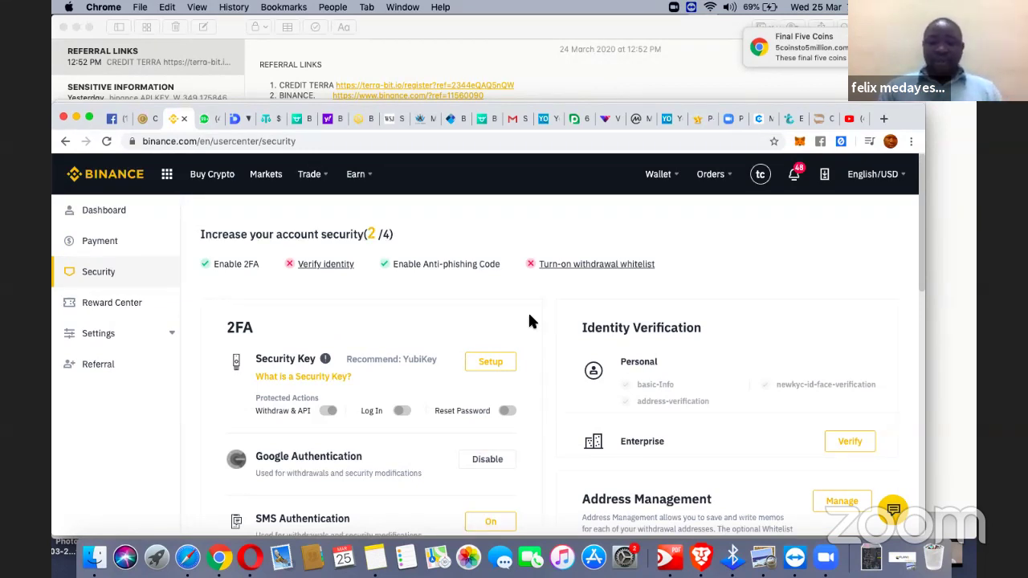
pyautogui.scroll(-2, 562, 337)
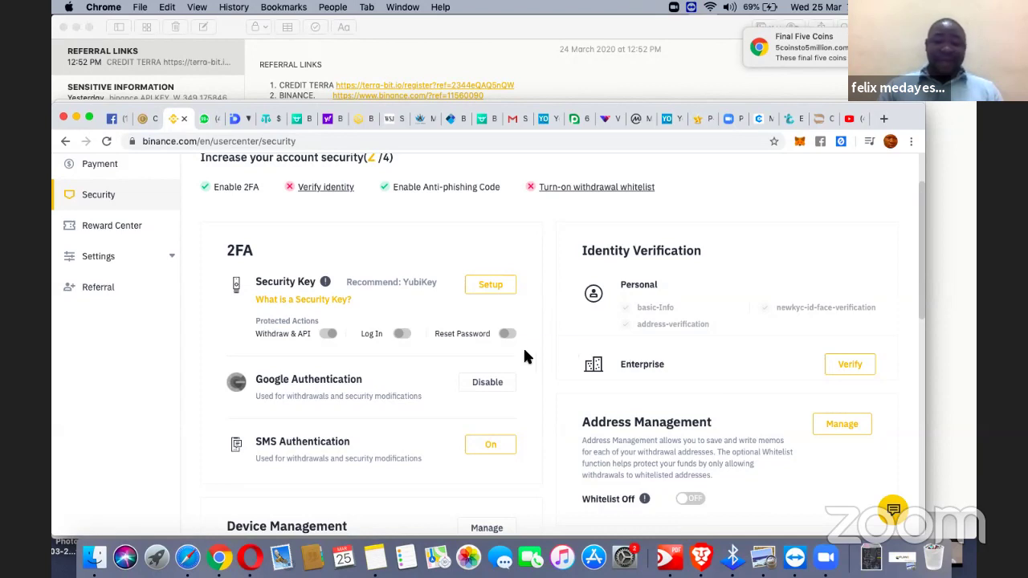
pyautogui.scroll(2, 523, 356)
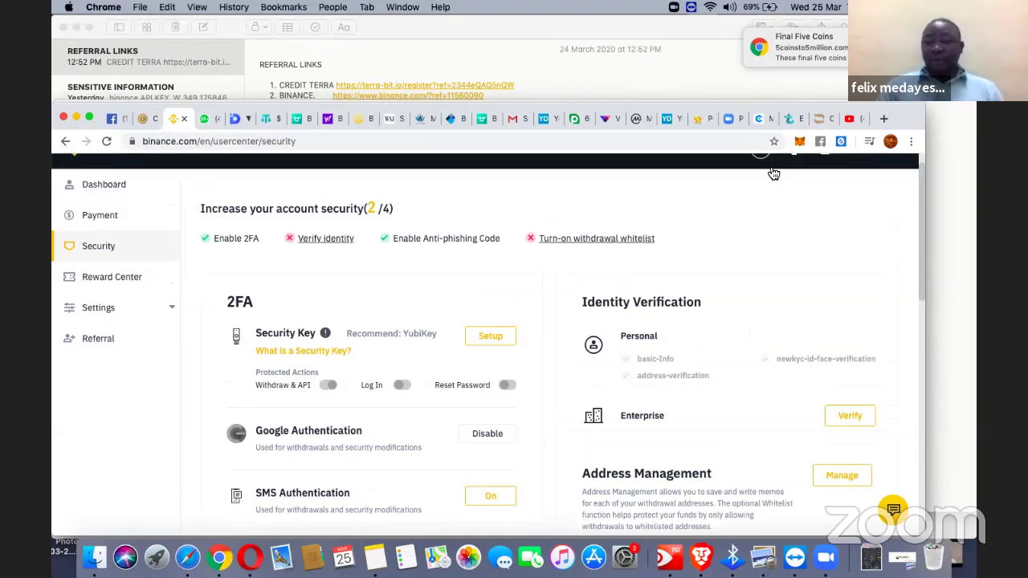
pyautogui.moveTo(791, 175)
pyautogui.scroll(1, 791, 175)
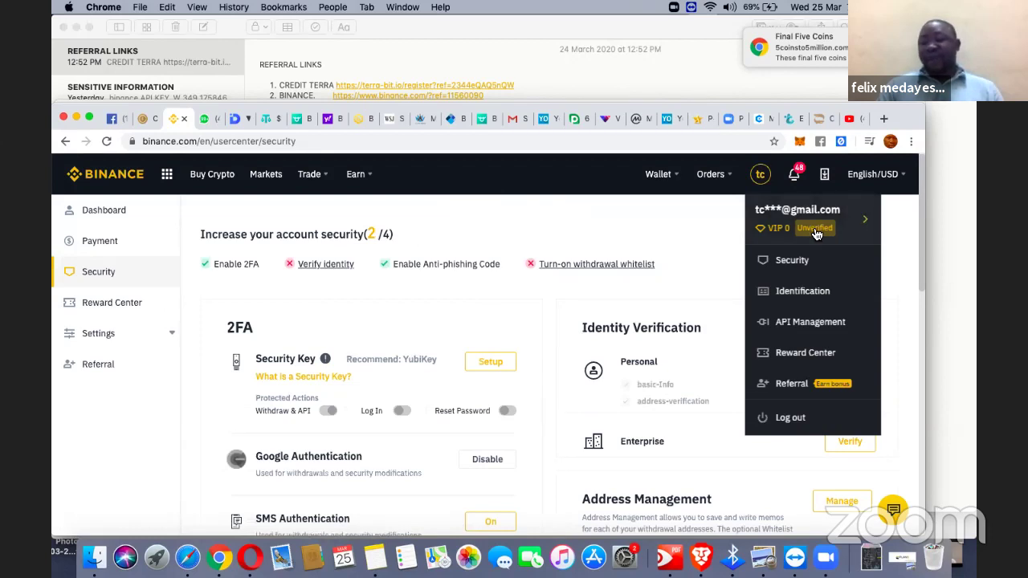
# Open Identification and scroll through verification tiers to the 2 BTC daily withdrawal limit
pyautogui.click(801, 292)
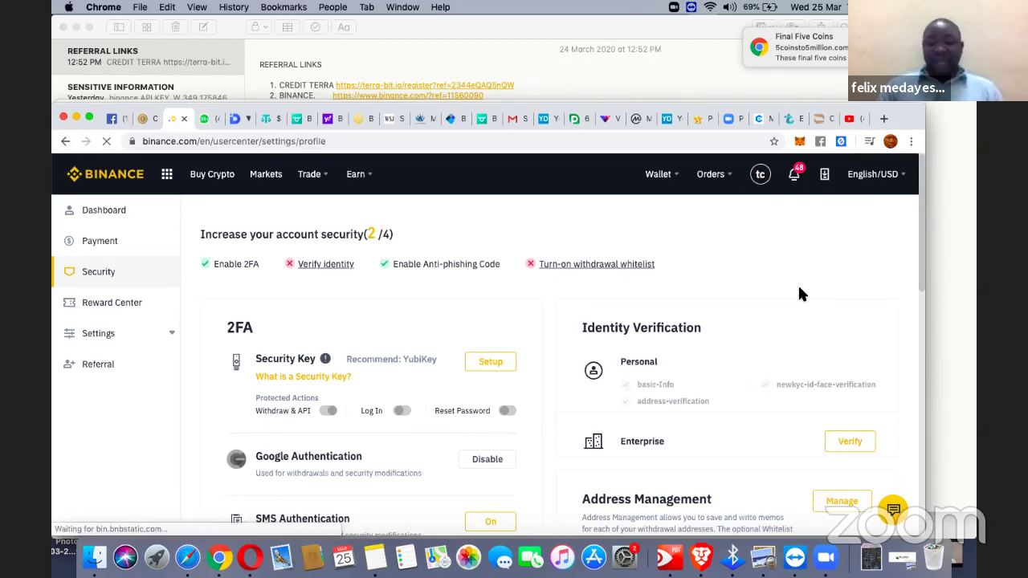
pyautogui.scroll(-1, 770, 347)
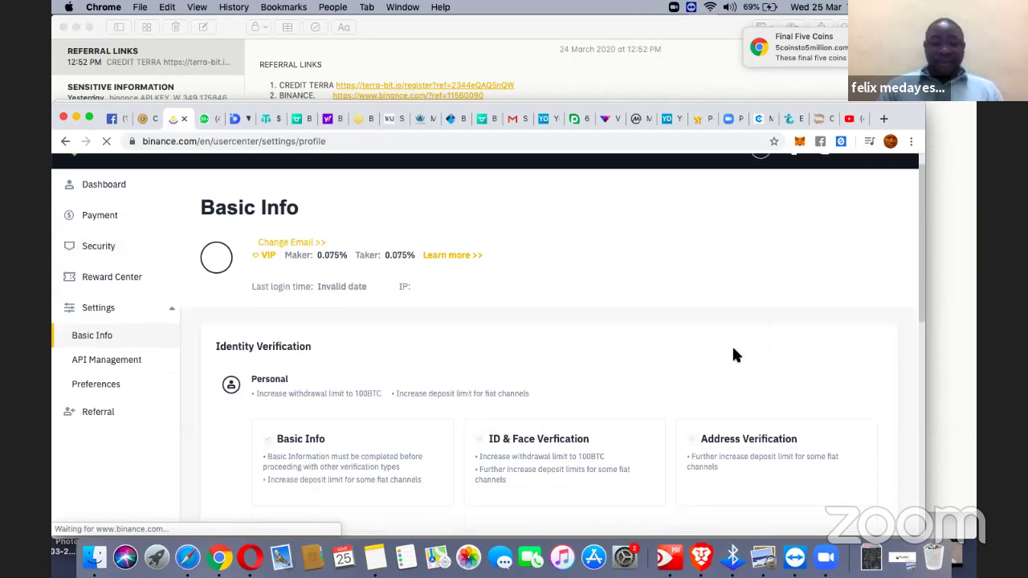
pyautogui.scroll(-1, 345, 395)
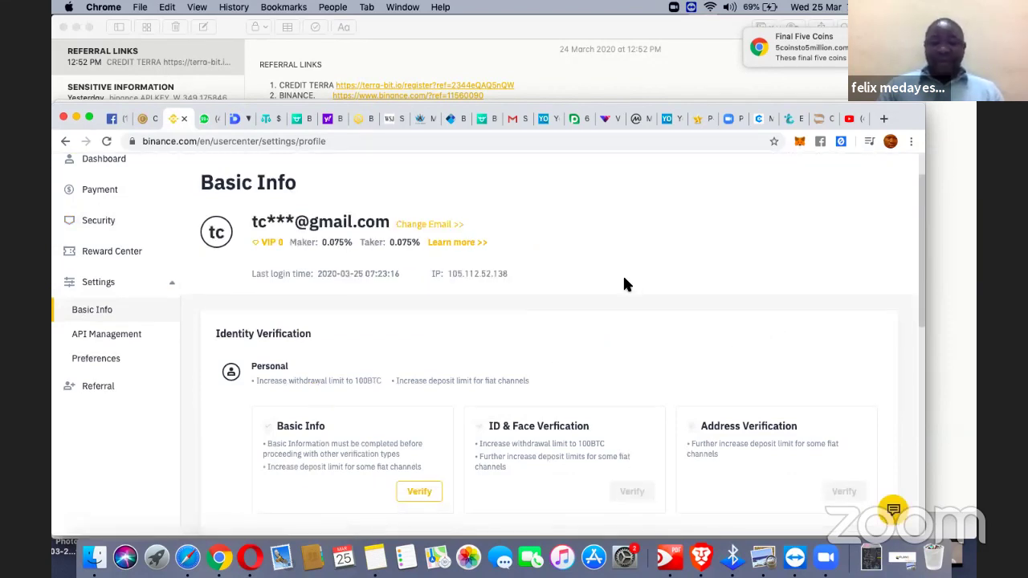
pyautogui.scroll(-2, 624, 282)
pyautogui.scroll(-3, 477, 346)
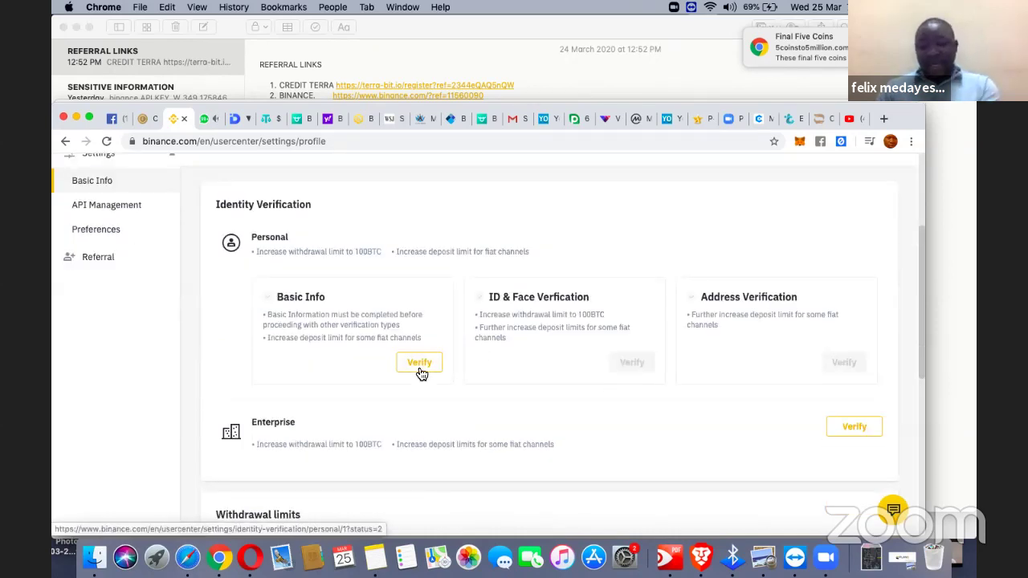
pyautogui.scroll(-2, 419, 322)
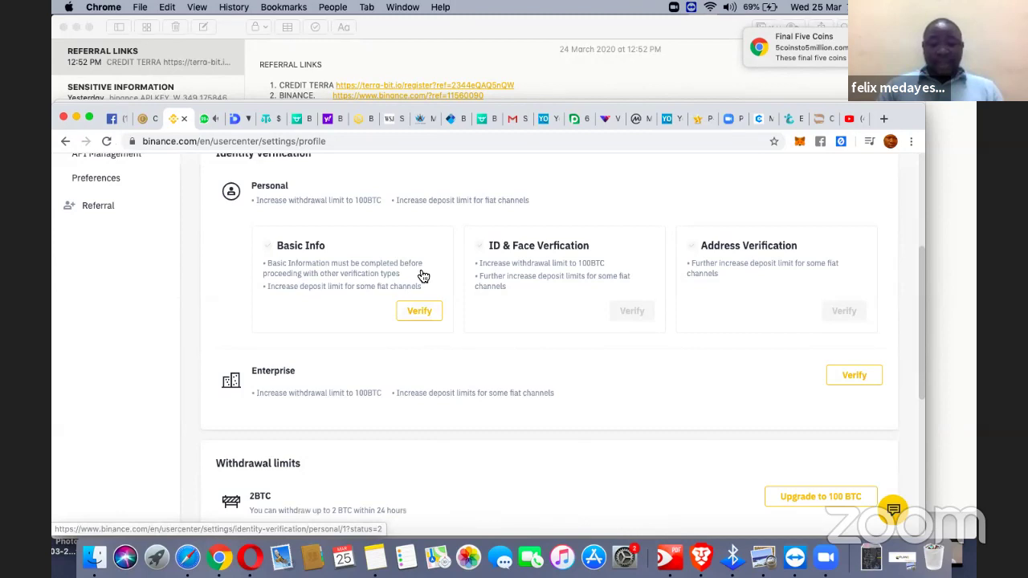
pyautogui.scroll(-2, 420, 270)
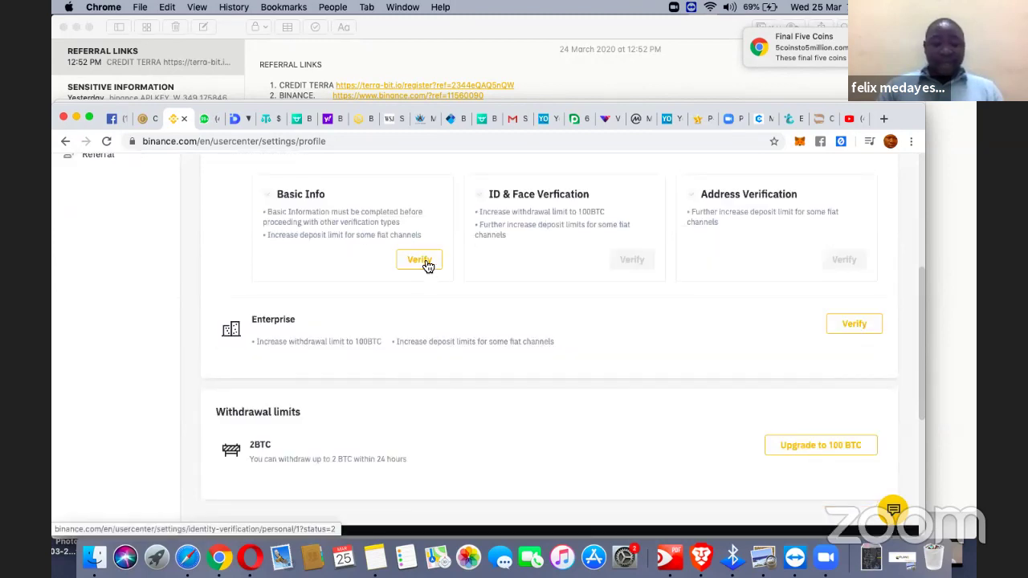
pyautogui.scroll(-2, 425, 265)
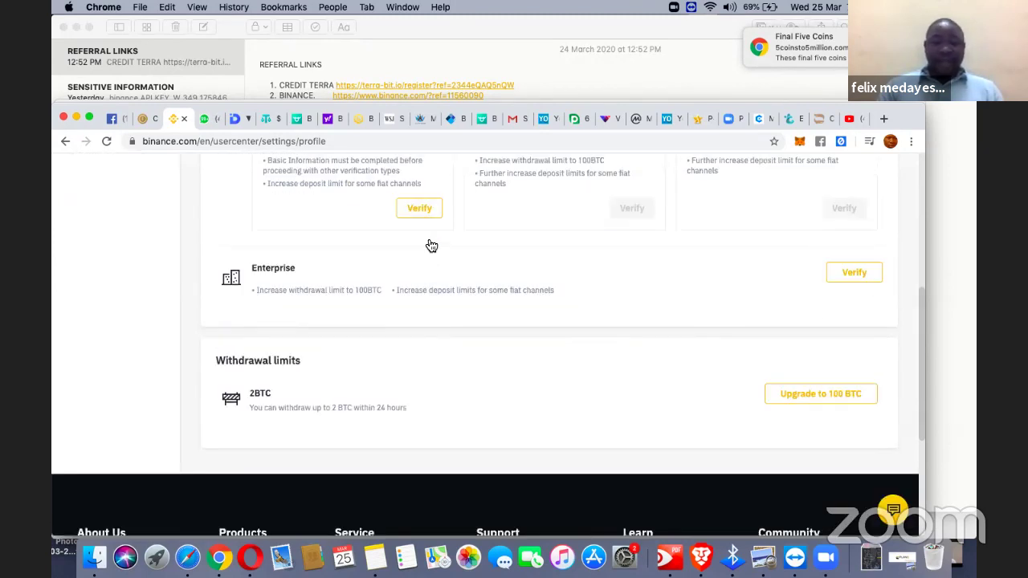
pyautogui.click(431, 246)
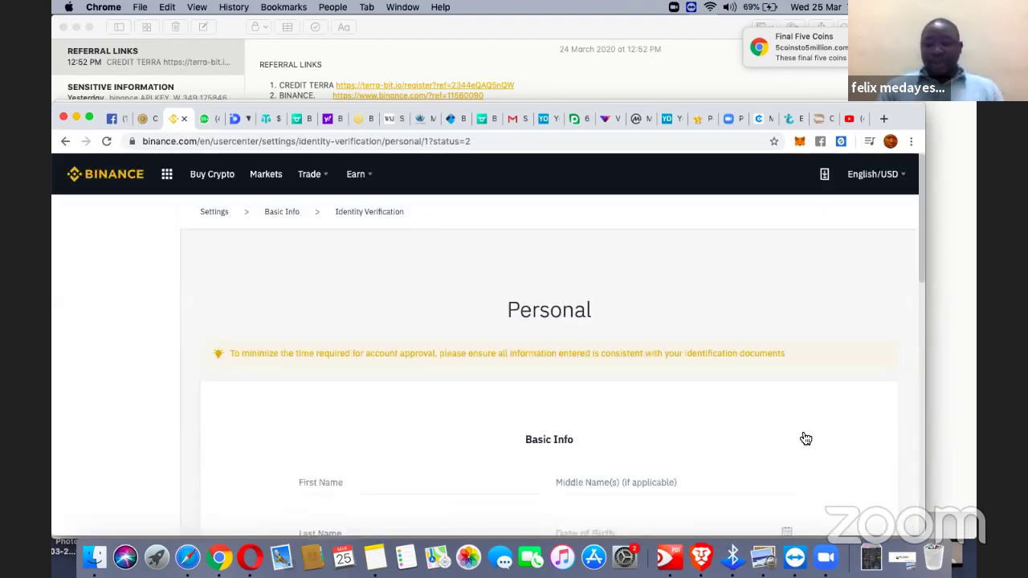
pyautogui.scroll(-1, 802, 437)
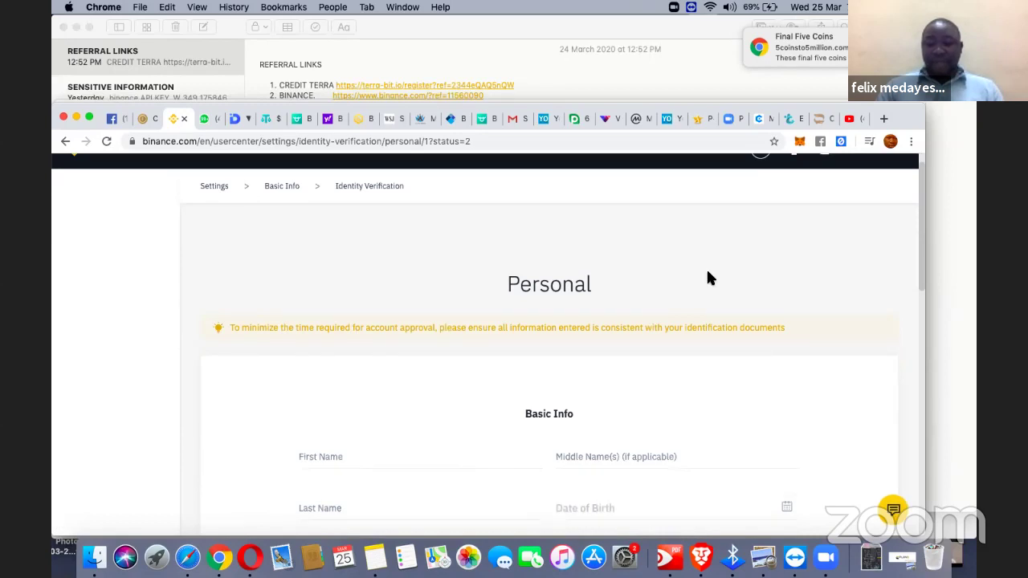
pyautogui.scroll(-1, 707, 278)
pyautogui.scroll(-4, 708, 277)
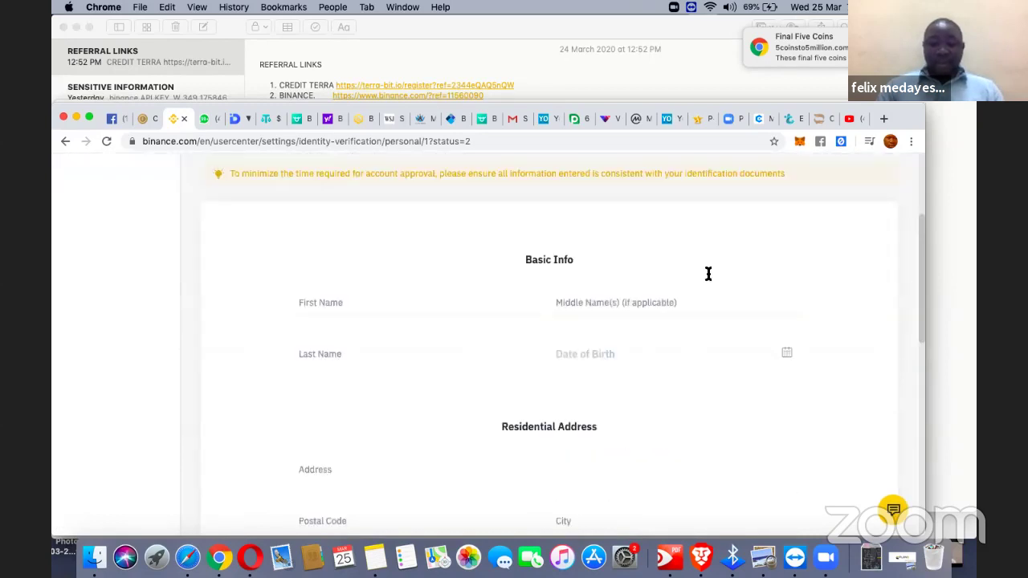
pyautogui.scroll(-3, 708, 273)
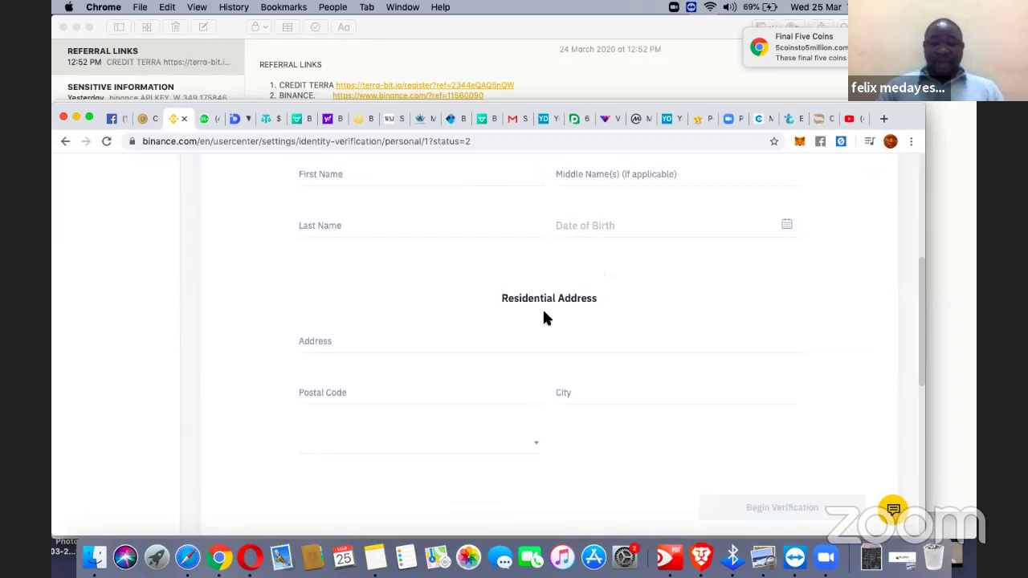
pyautogui.scroll(-3, 514, 350)
pyautogui.scroll(-2, 540, 301)
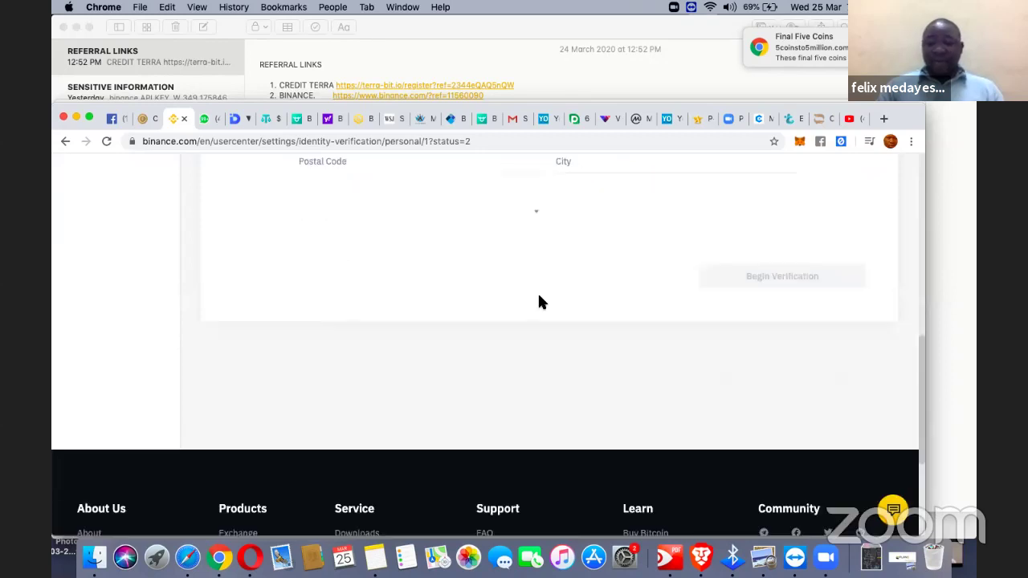
pyautogui.scroll(3, 537, 302)
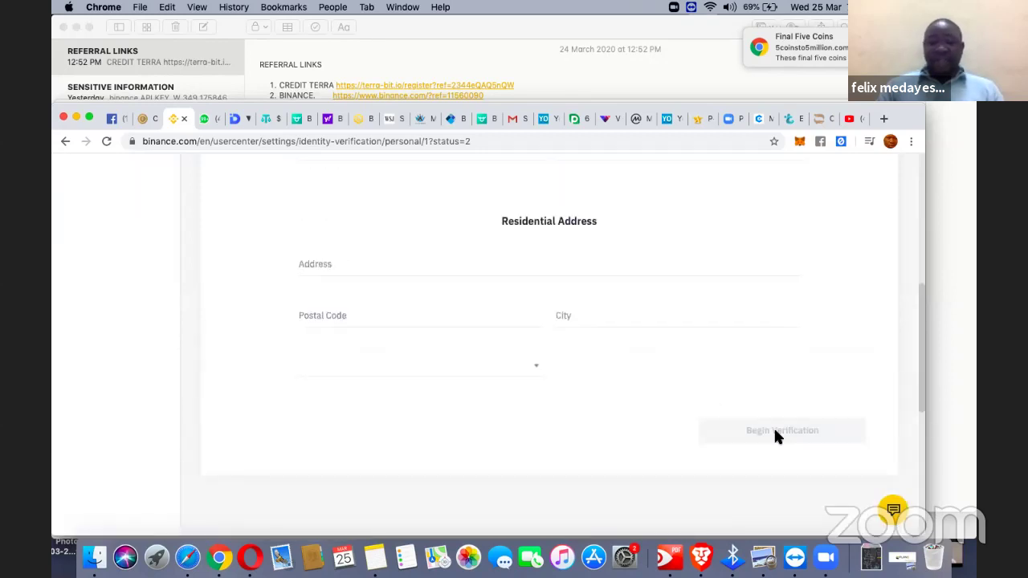
pyautogui.scroll(3, 722, 417)
pyautogui.scroll(3, 657, 400)
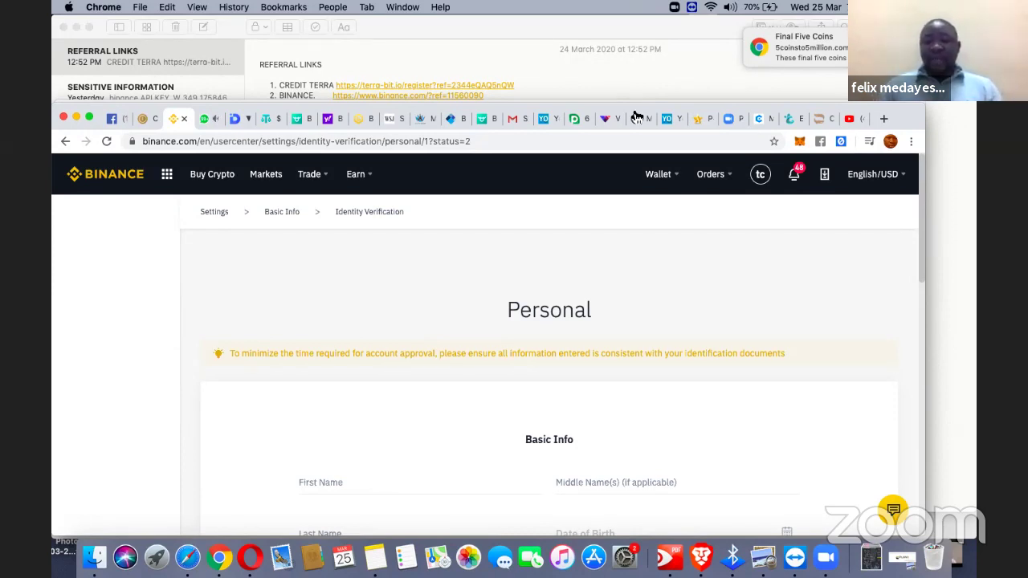
pyautogui.moveTo(668, 182)
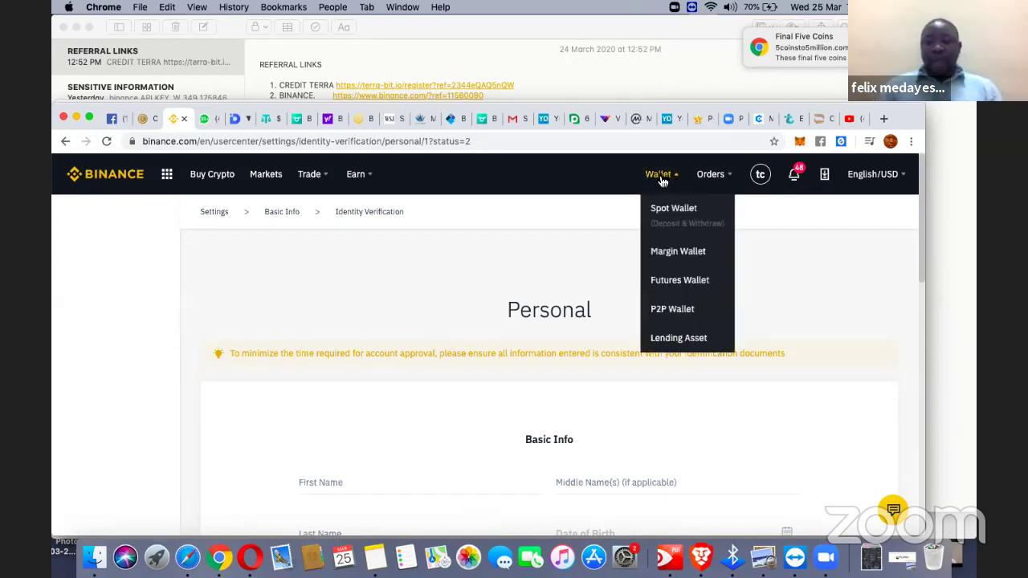
# Go to the Spot Wallet Balance page showing 0.11475611 BTC estimated value
pyautogui.click(662, 182)
pyautogui.moveTo(661, 181)
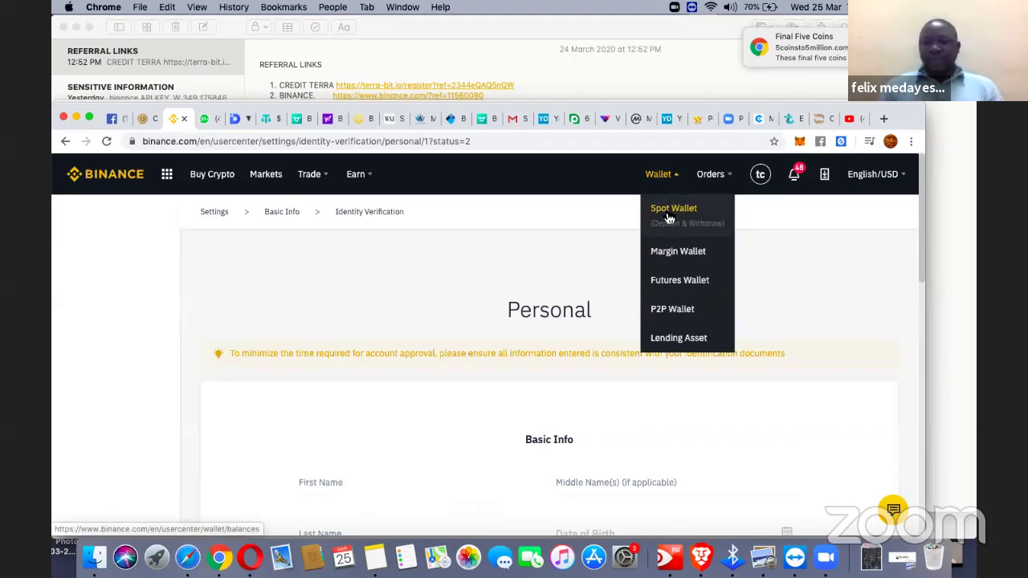
pyautogui.click(664, 210)
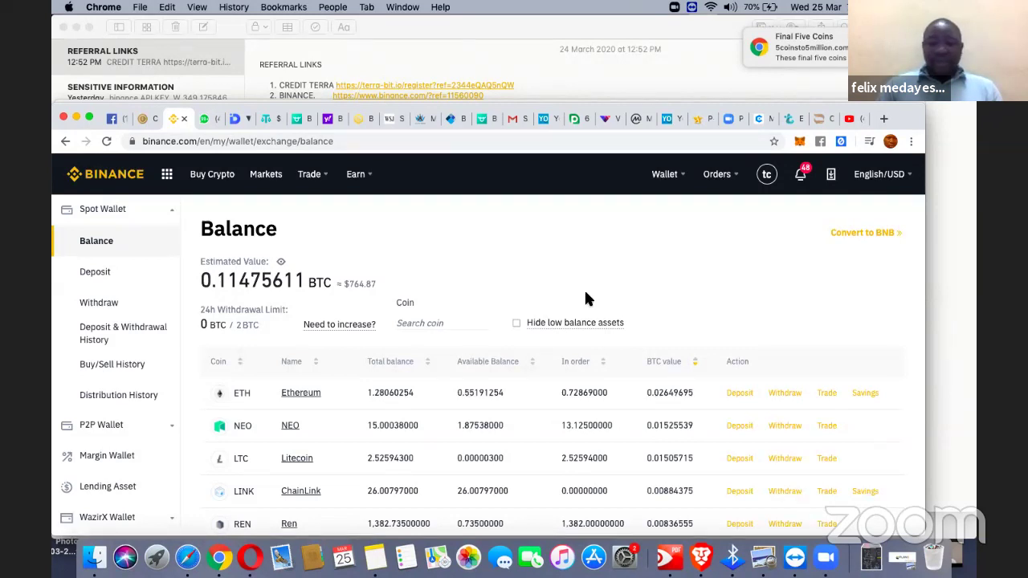
pyautogui.scroll(-3, 585, 298)
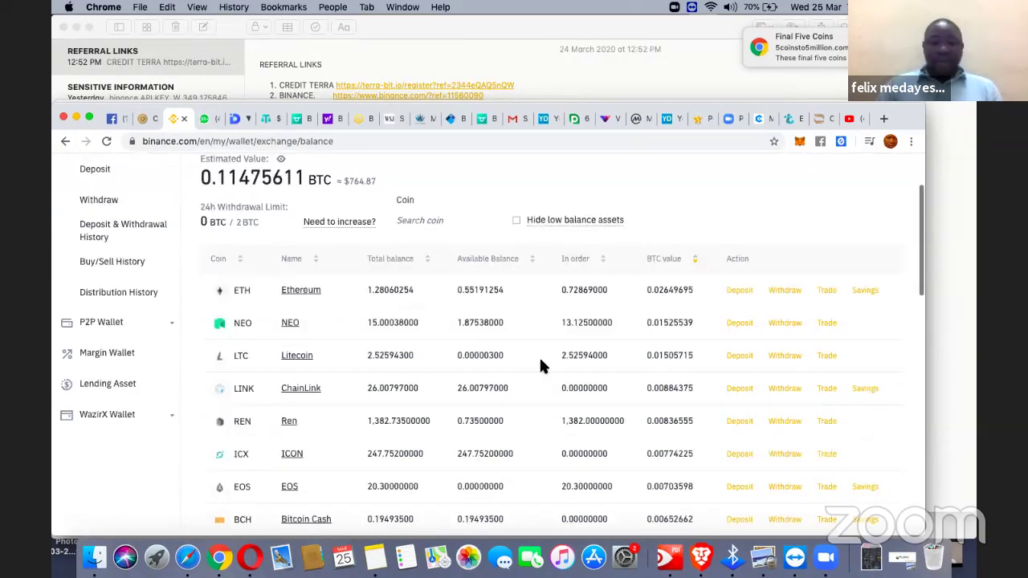
pyautogui.scroll(2, 539, 356)
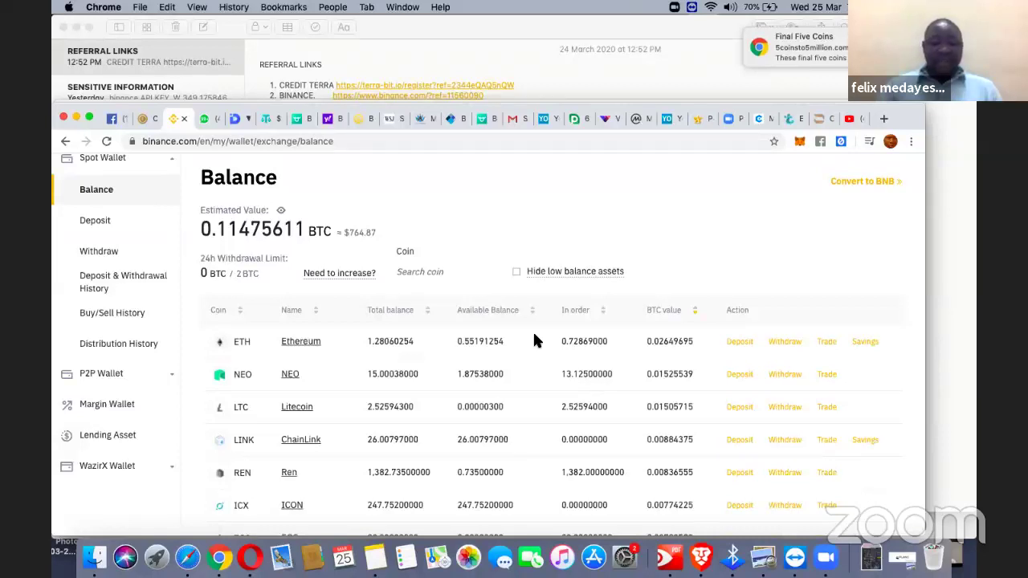
pyautogui.scroll(-2, 537, 342)
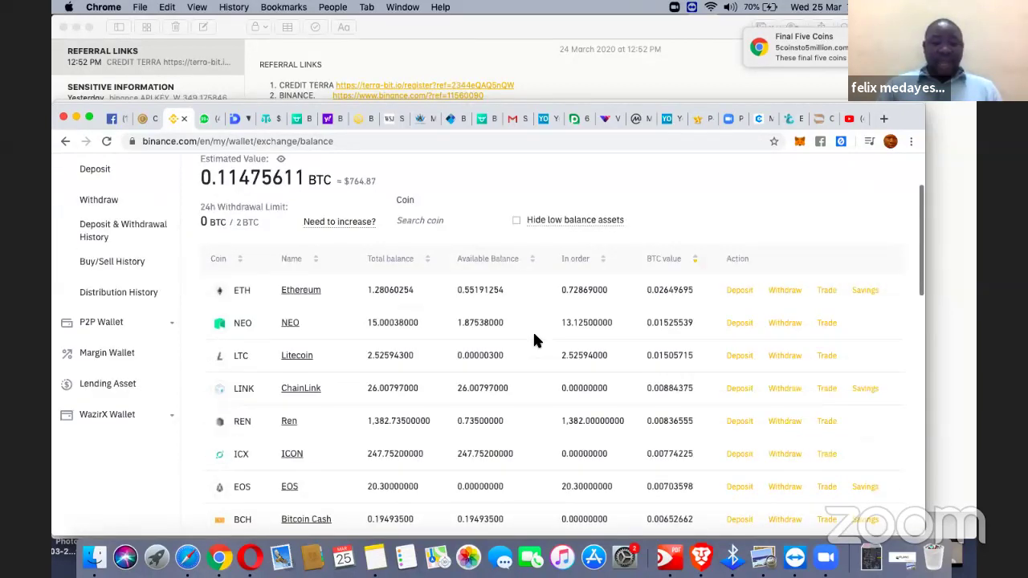
pyautogui.scroll(2, 534, 337)
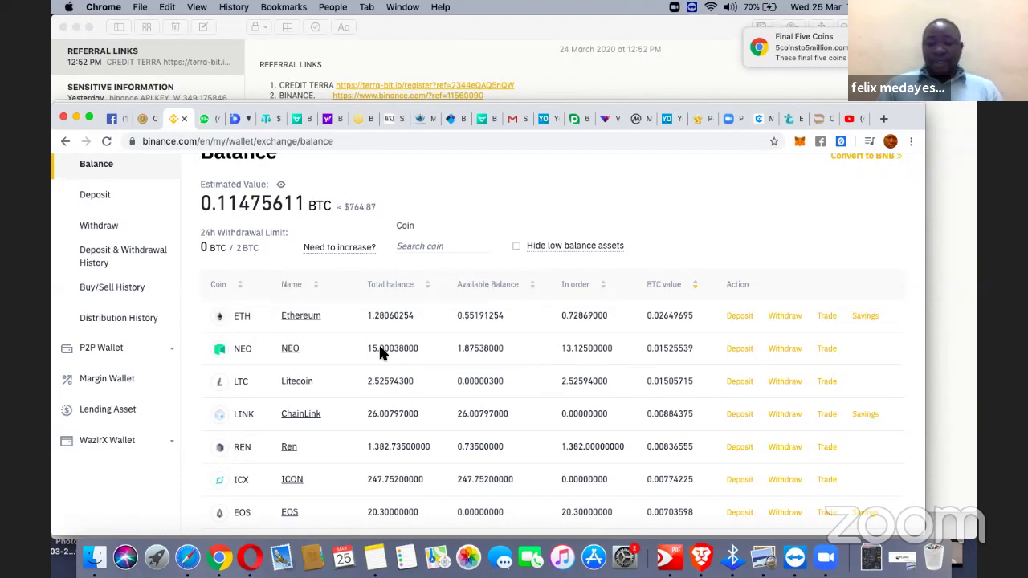
pyautogui.scroll(-2, 264, 319)
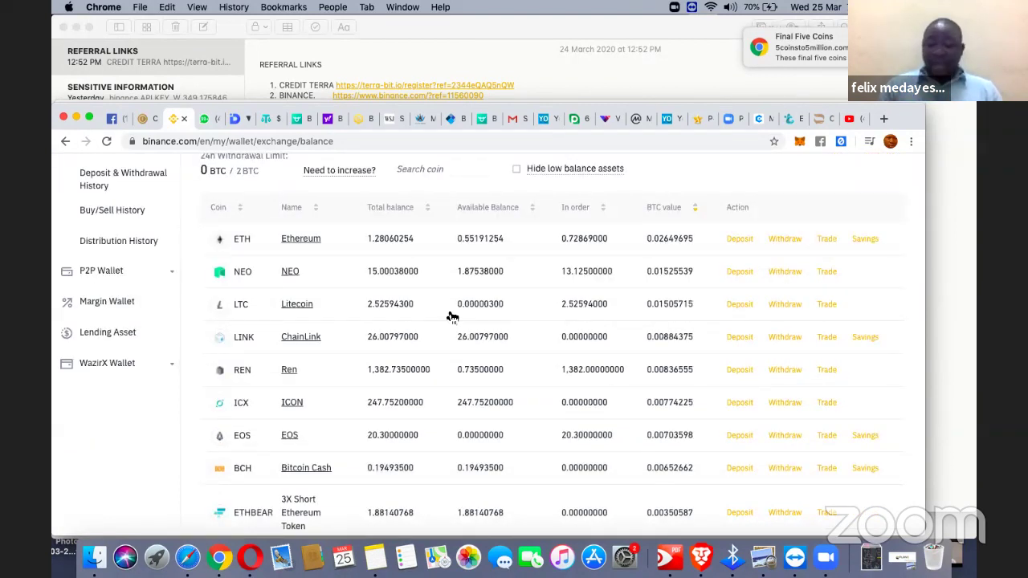
pyautogui.scroll(-2, 287, 449)
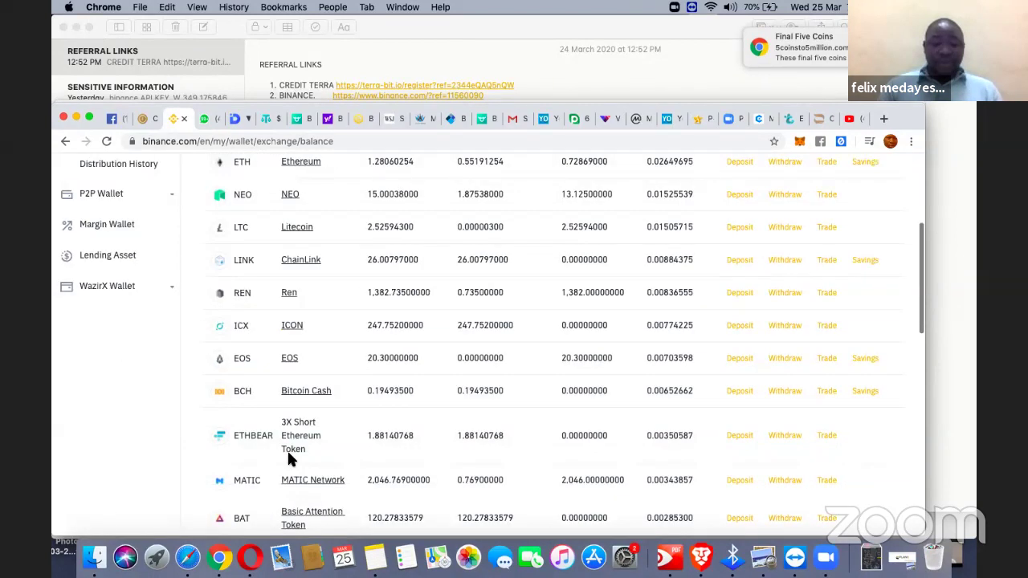
pyautogui.scroll(-1, 286, 449)
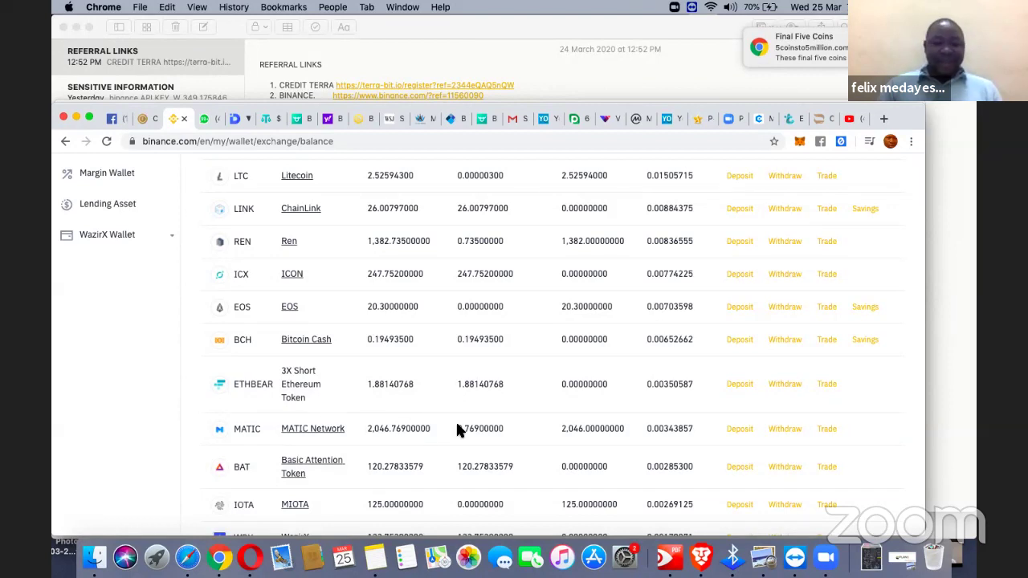
pyautogui.scroll(-1, 348, 428)
pyautogui.scroll(-1, 347, 428)
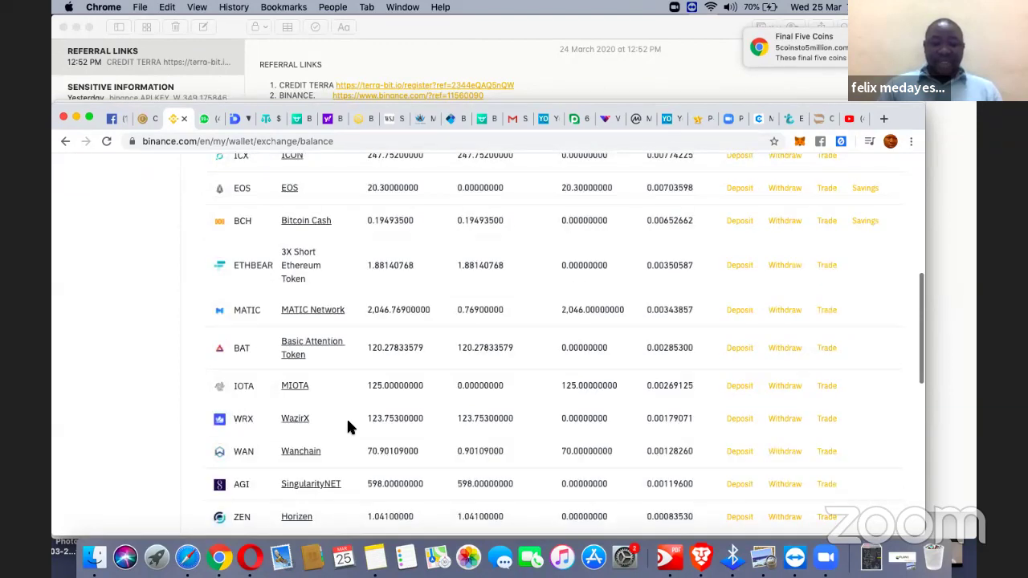
pyautogui.scroll(-1, 322, 419)
pyautogui.scroll(-1, 443, 414)
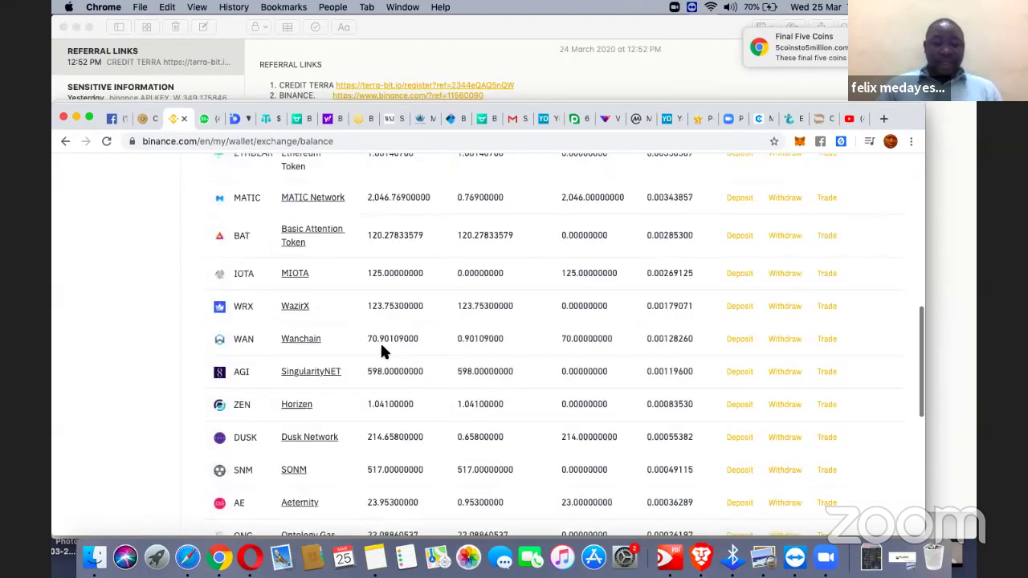
pyautogui.scroll(7, 380, 351)
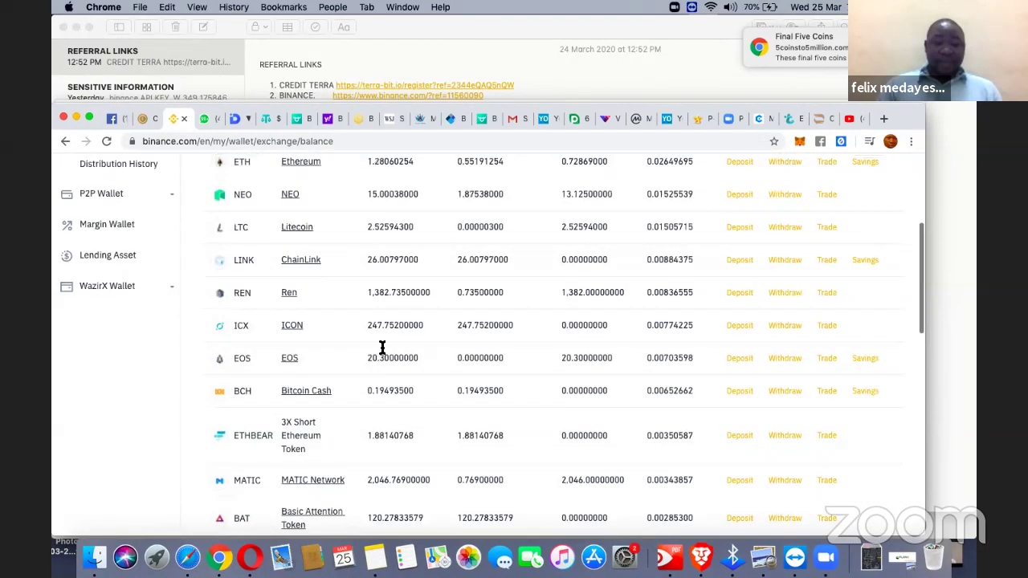
pyautogui.scroll(3, 379, 345)
pyautogui.scroll(-1, 244, 377)
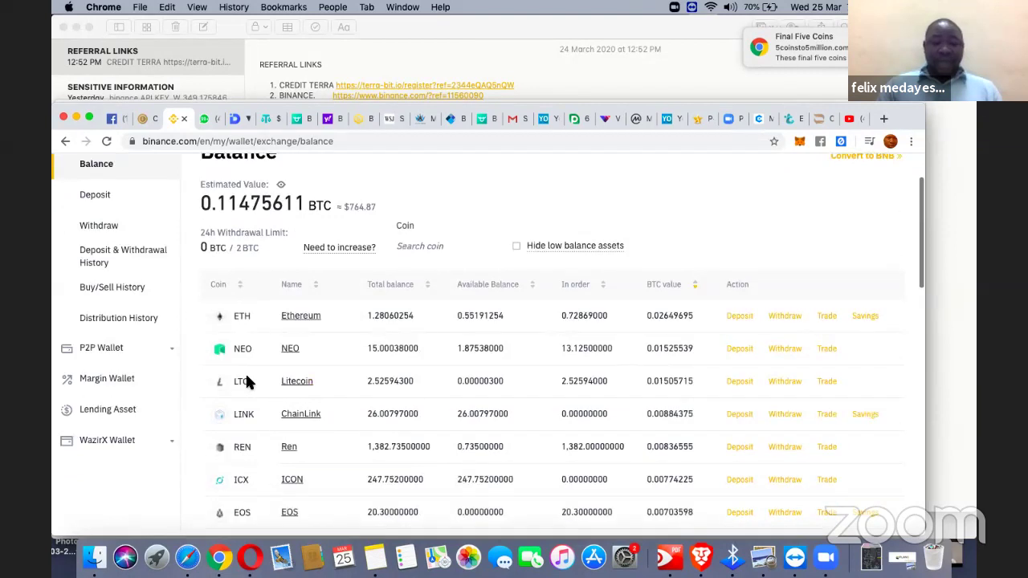
pyautogui.scroll(-2, 236, 394)
pyautogui.scroll(-1, 279, 352)
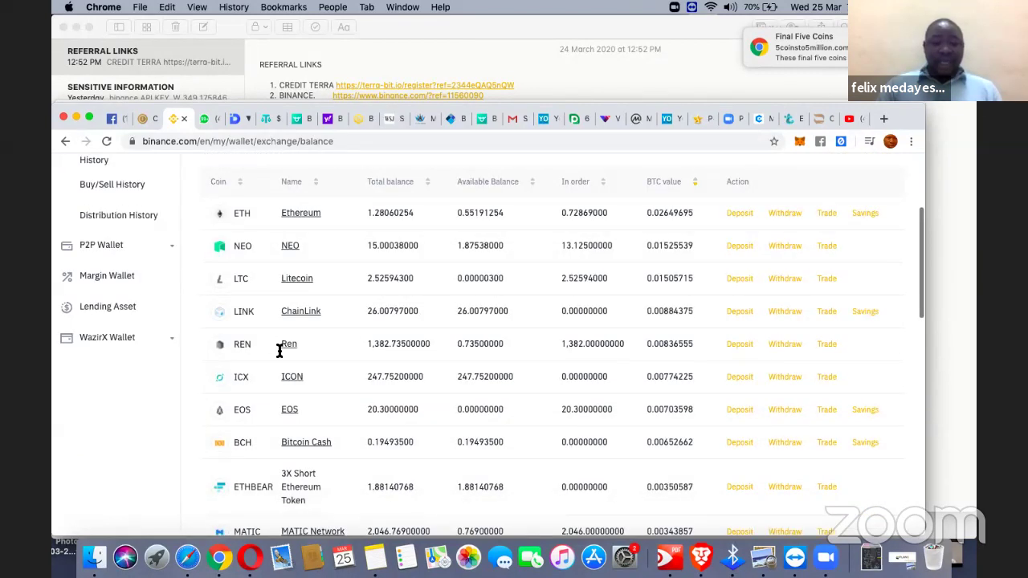
pyautogui.scroll(-2, 244, 373)
pyautogui.scroll(-1, 249, 330)
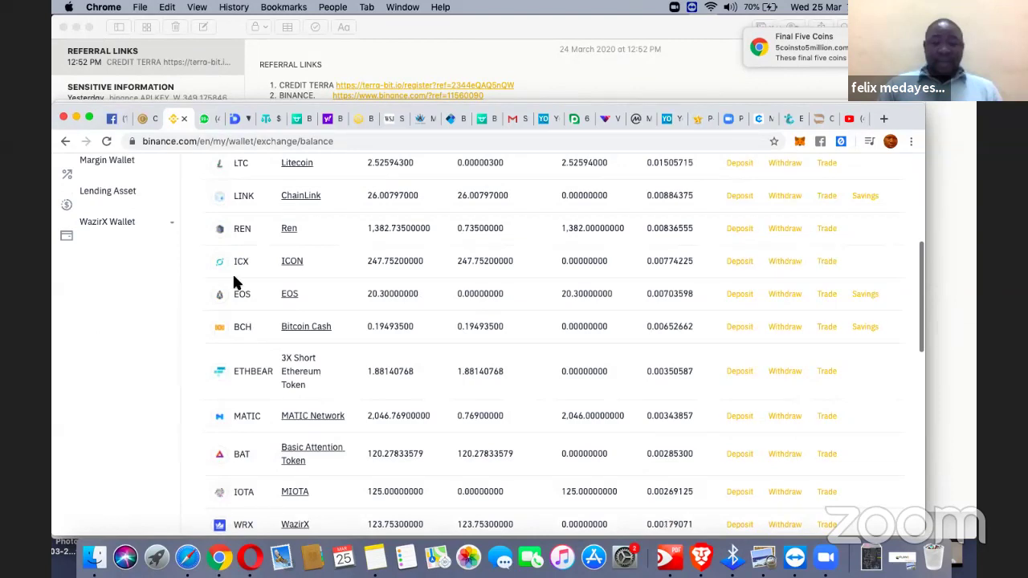
pyautogui.scroll(-1, 232, 272)
pyautogui.scroll(-1, 250, 306)
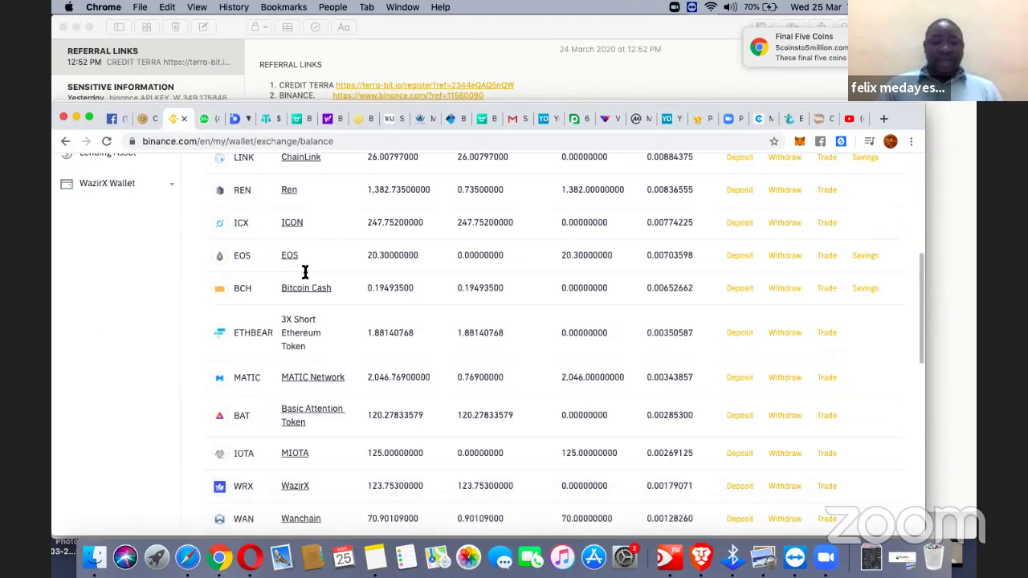
pyautogui.scroll(-1, 254, 303)
pyautogui.scroll(-1, 252, 277)
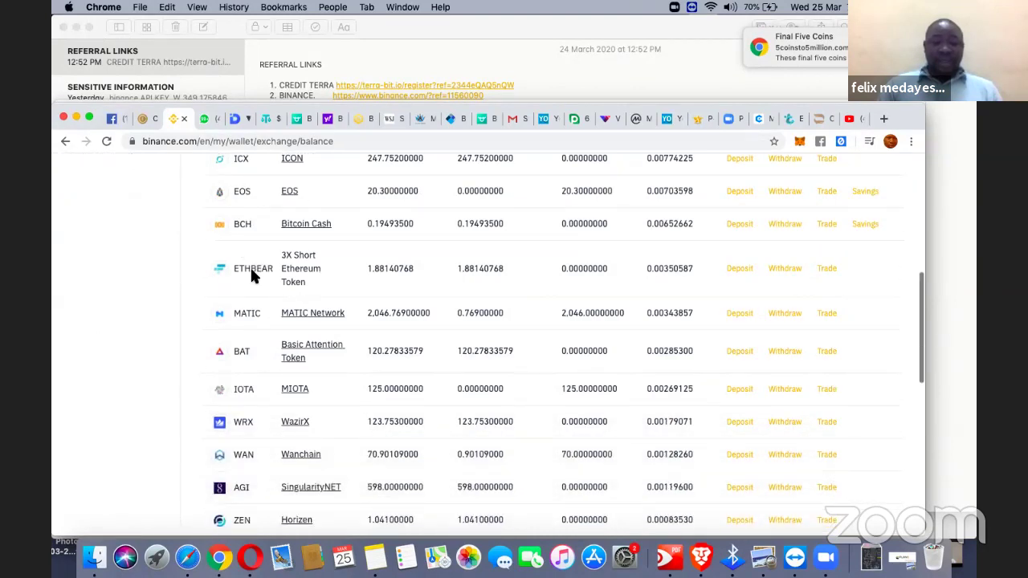
pyautogui.scroll(-1, 240, 265)
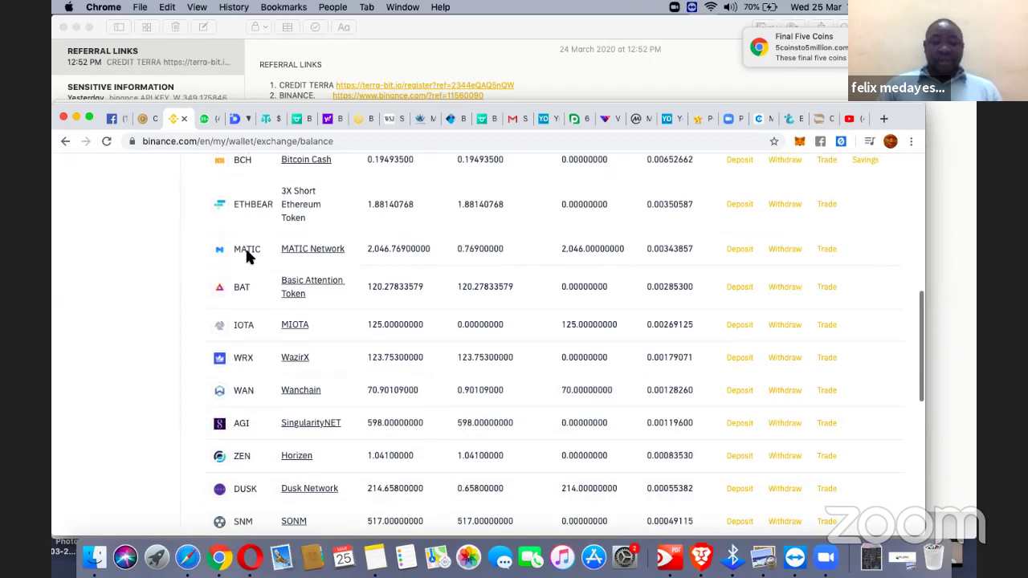
pyautogui.scroll(-1, 251, 227)
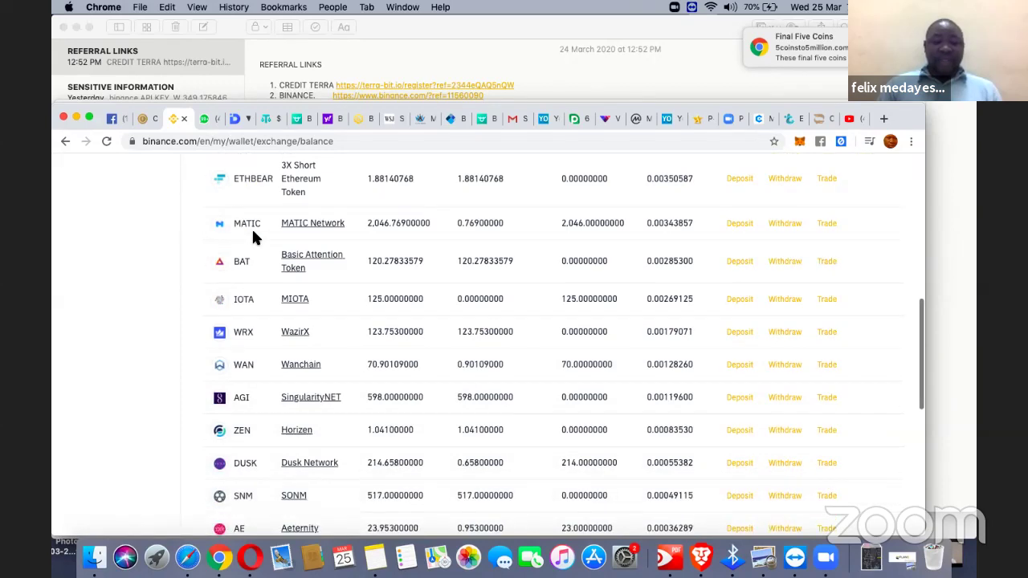
pyautogui.scroll(-1, 238, 260)
pyautogui.scroll(-2, 244, 281)
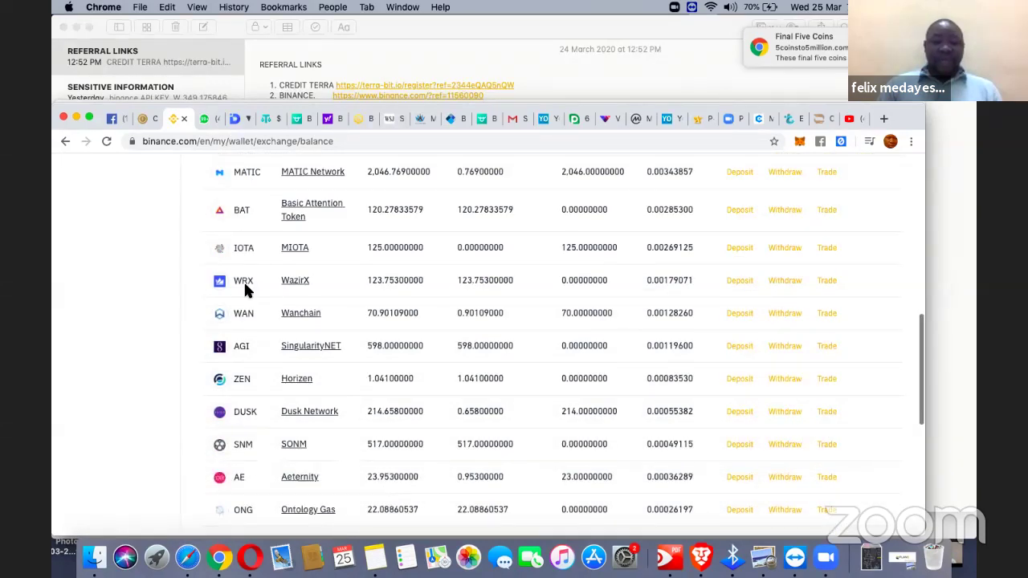
pyautogui.scroll(-1, 250, 281)
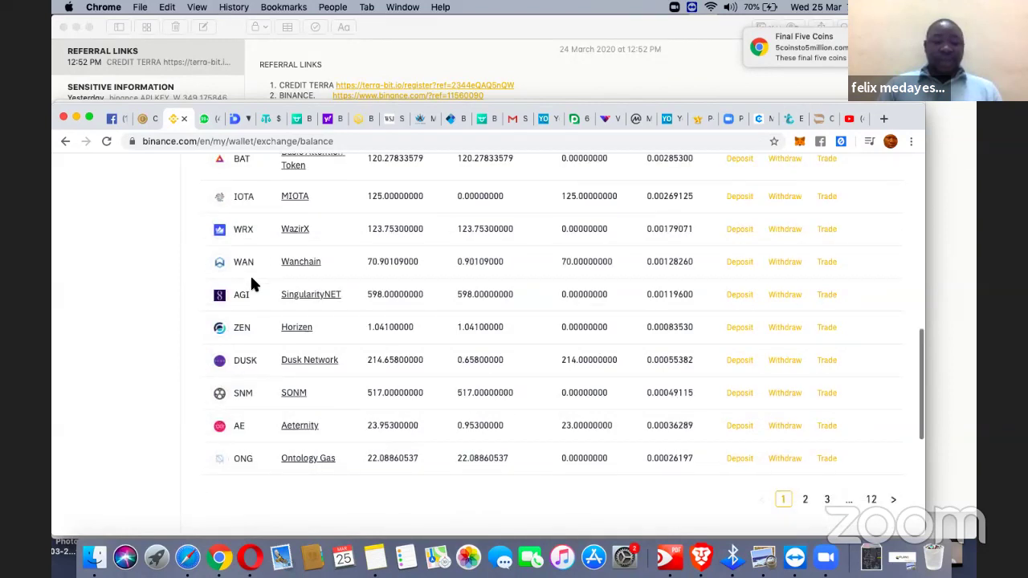
pyautogui.scroll(-2, 240, 258)
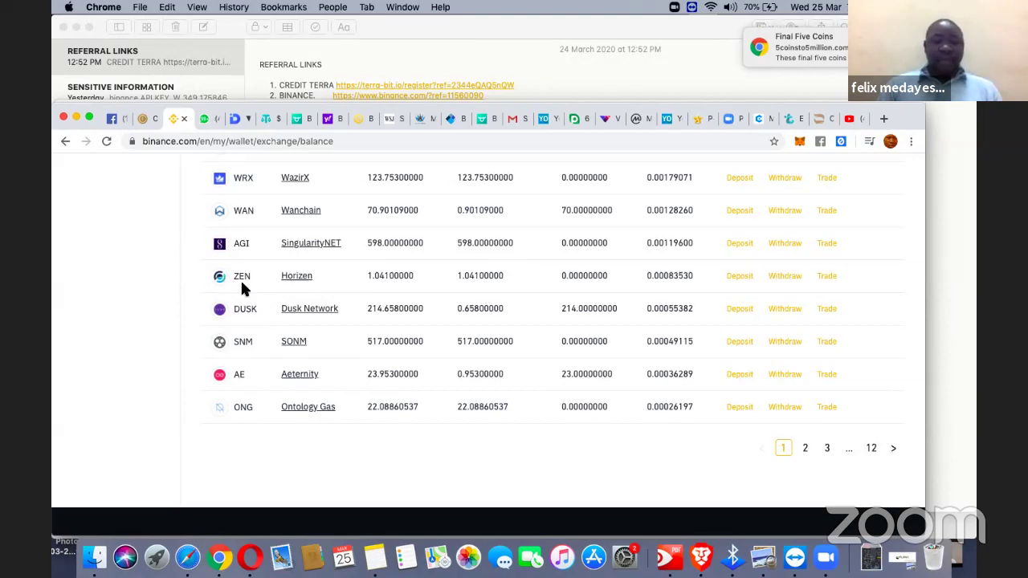
pyautogui.scroll(-1, 240, 279)
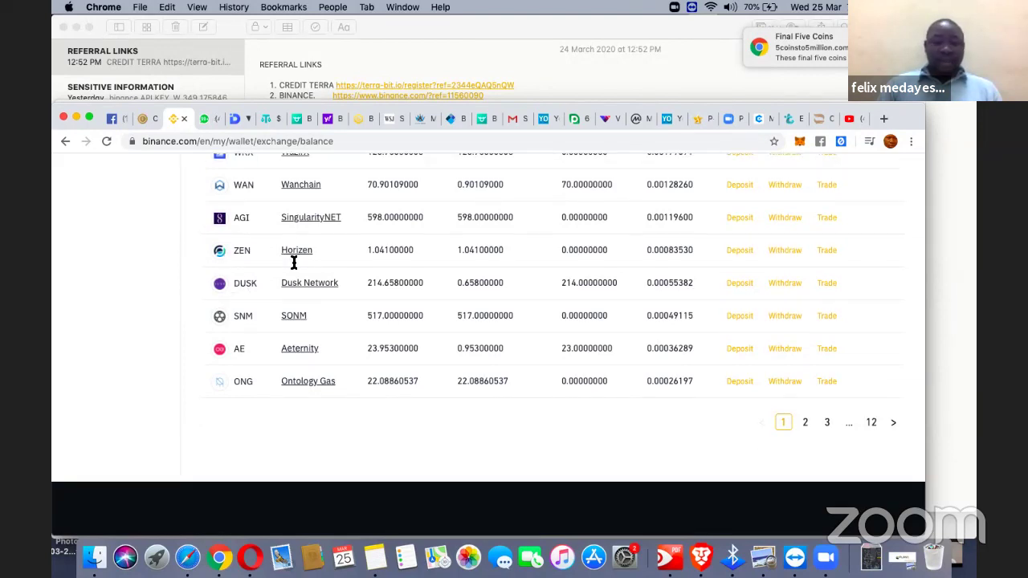
pyautogui.scroll(-1, 253, 289)
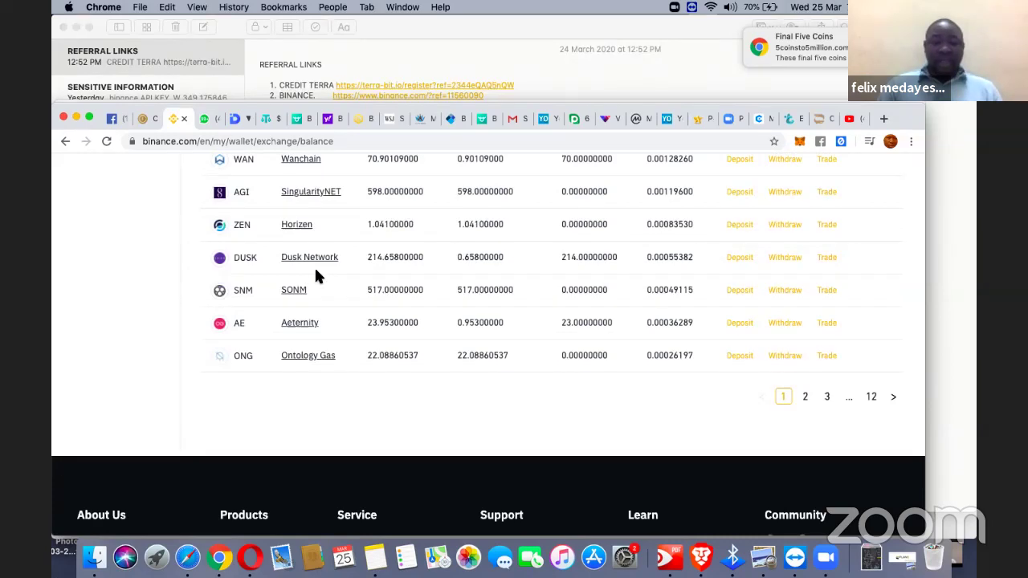
pyautogui.scroll(-1, 309, 269)
pyautogui.scroll(-1, 301, 268)
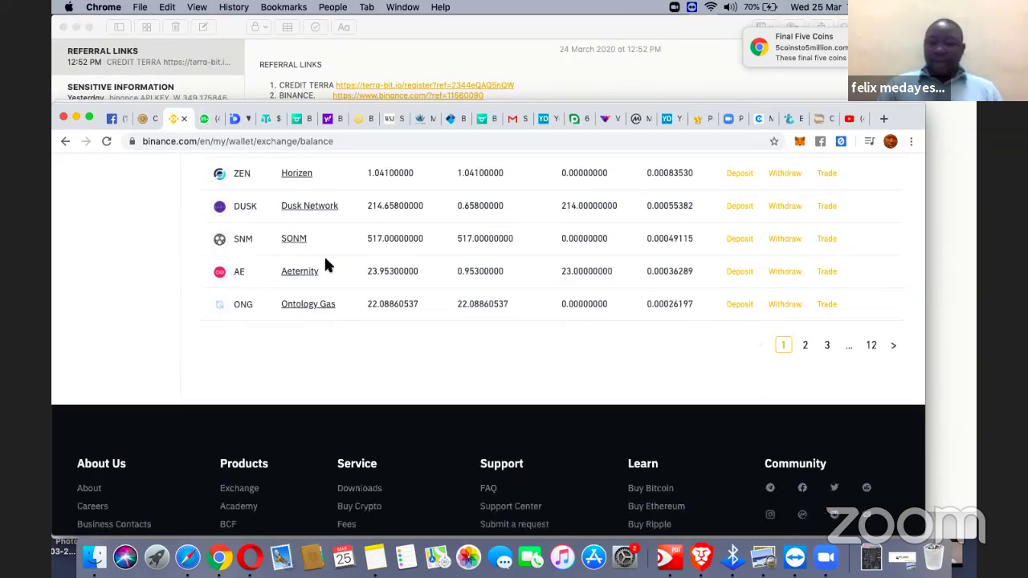
pyautogui.scroll(-1, 253, 289)
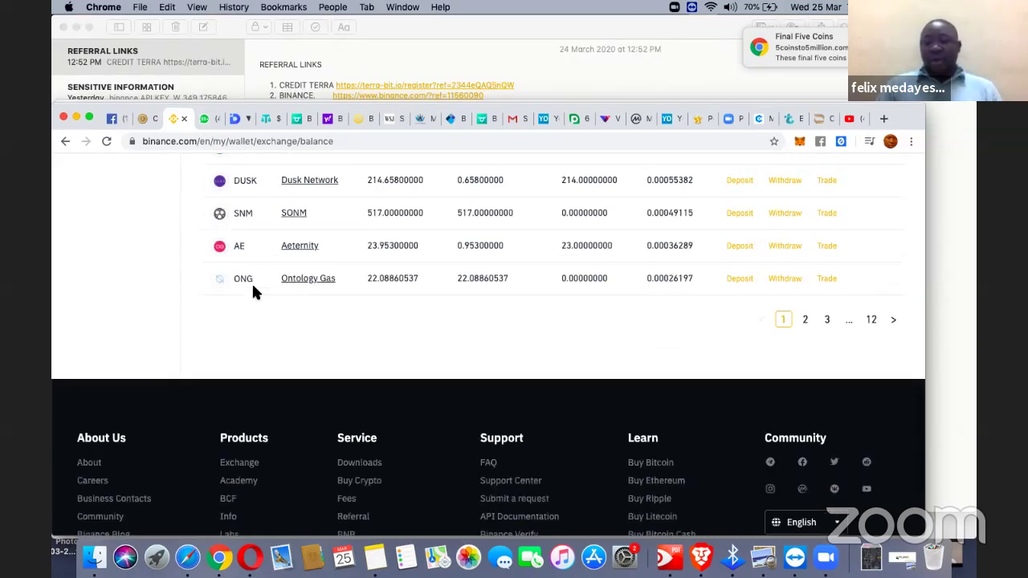
pyautogui.scroll(5, 253, 294)
pyautogui.scroll(10, 253, 294)
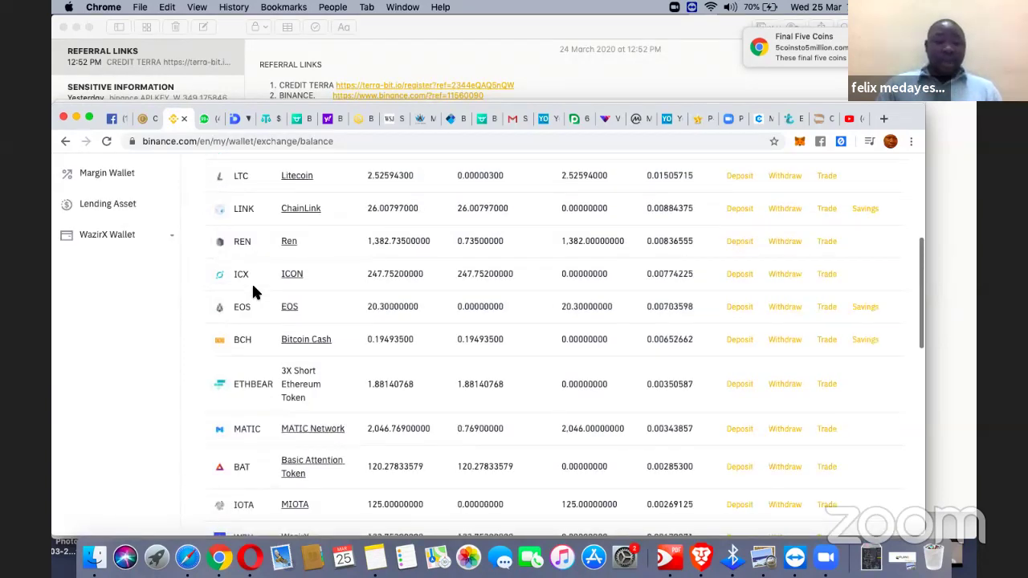
pyautogui.scroll(6, 253, 291)
pyautogui.scroll(5, 254, 289)
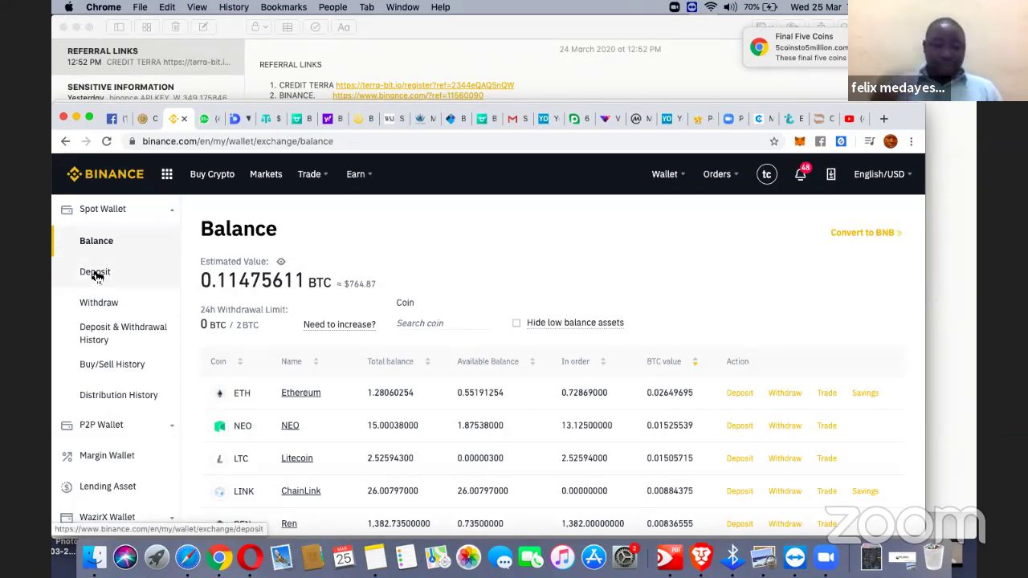
# Open the Deposit page and choose BTC Bitcoin as the deposit coin
pyautogui.click(94, 273)
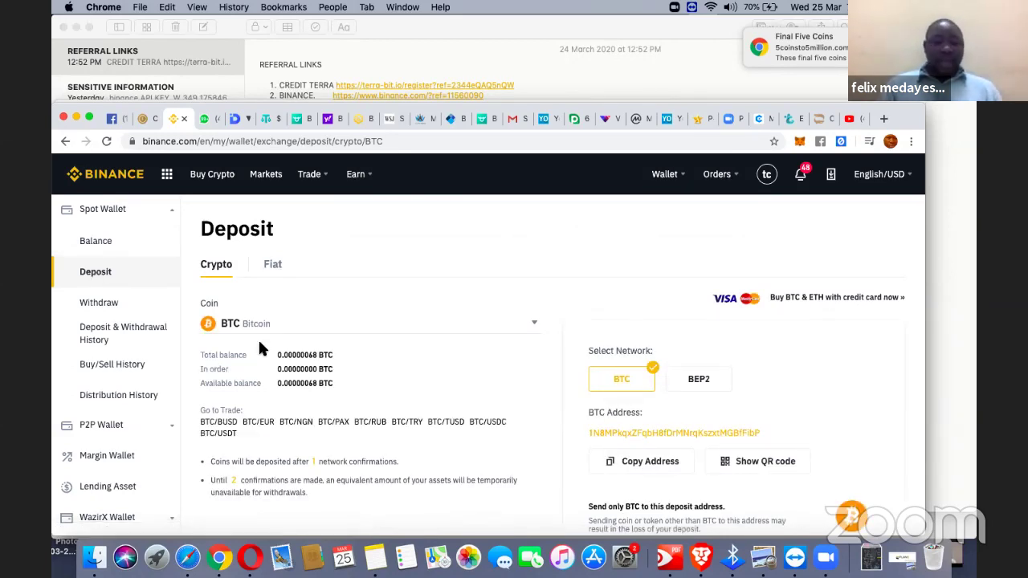
pyautogui.scroll(-1, 441, 318)
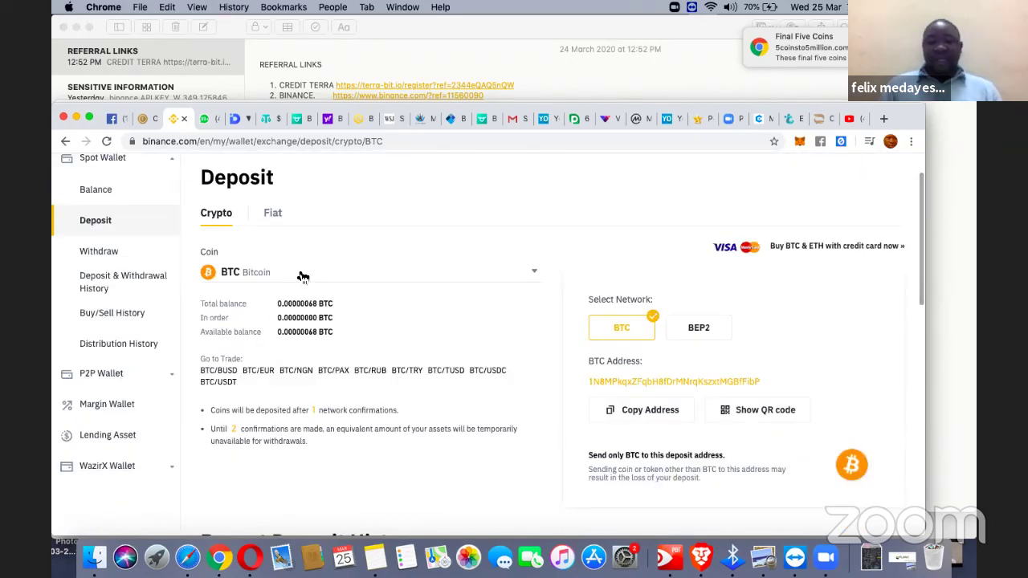
pyautogui.scroll(-1, 245, 279)
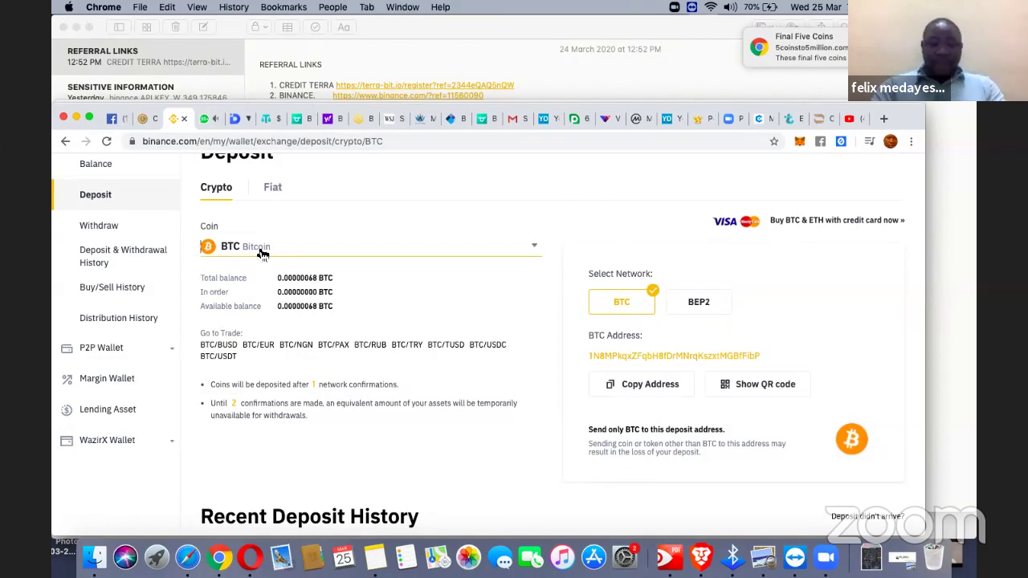
pyautogui.click(263, 254)
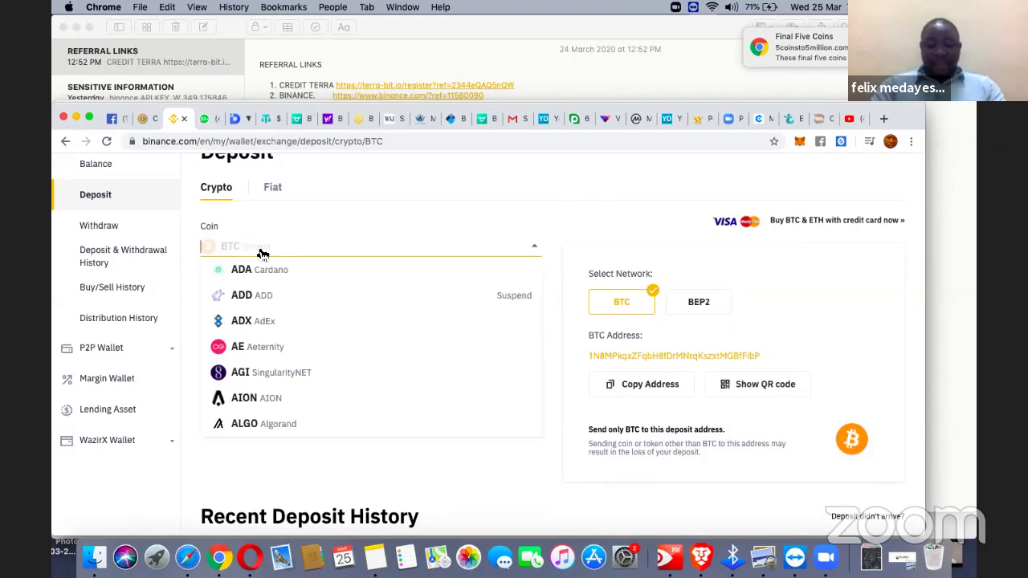
pyautogui.write('btc')
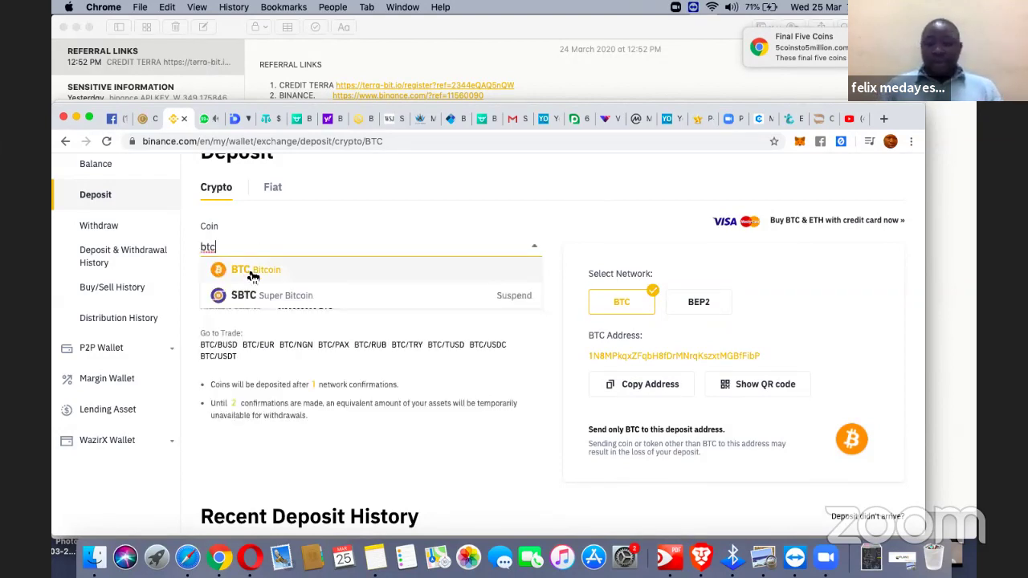
pyautogui.click(252, 273)
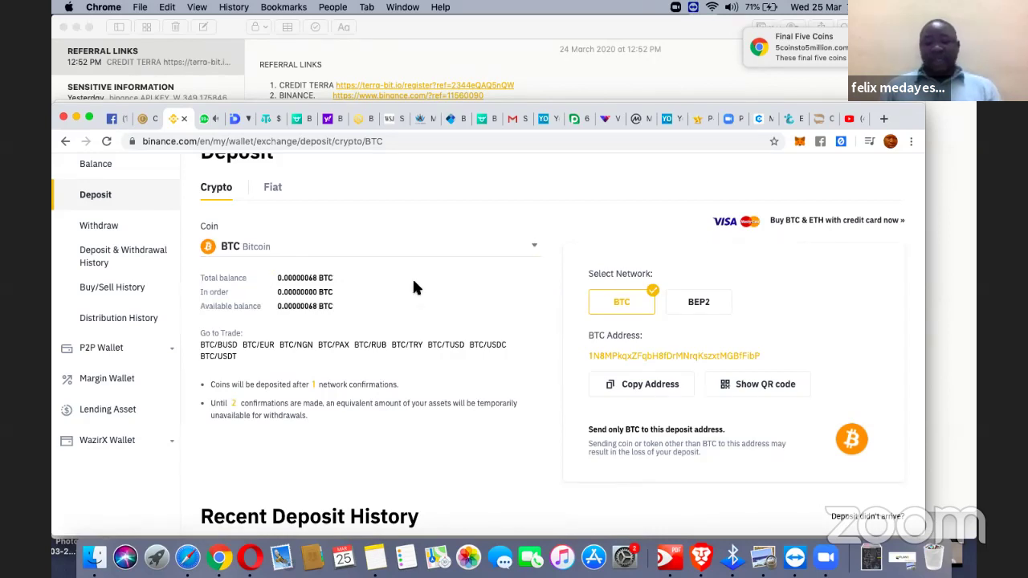
# Copy the BTC deposit address, then go to the Blockchain.com login tab
pyautogui.moveTo(763, 356); pyautogui.dragTo(574, 312)
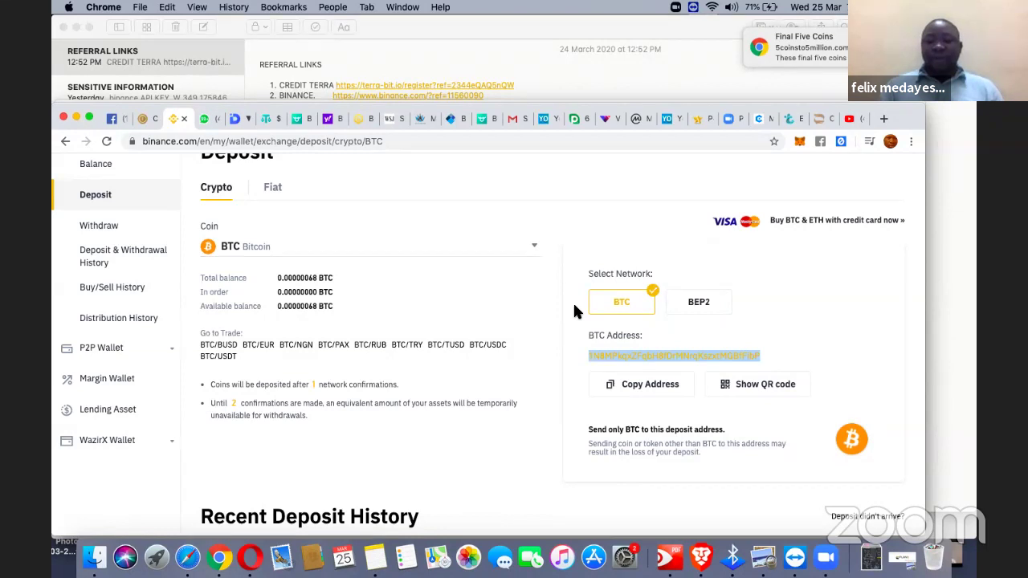
pyautogui.click(574, 301)
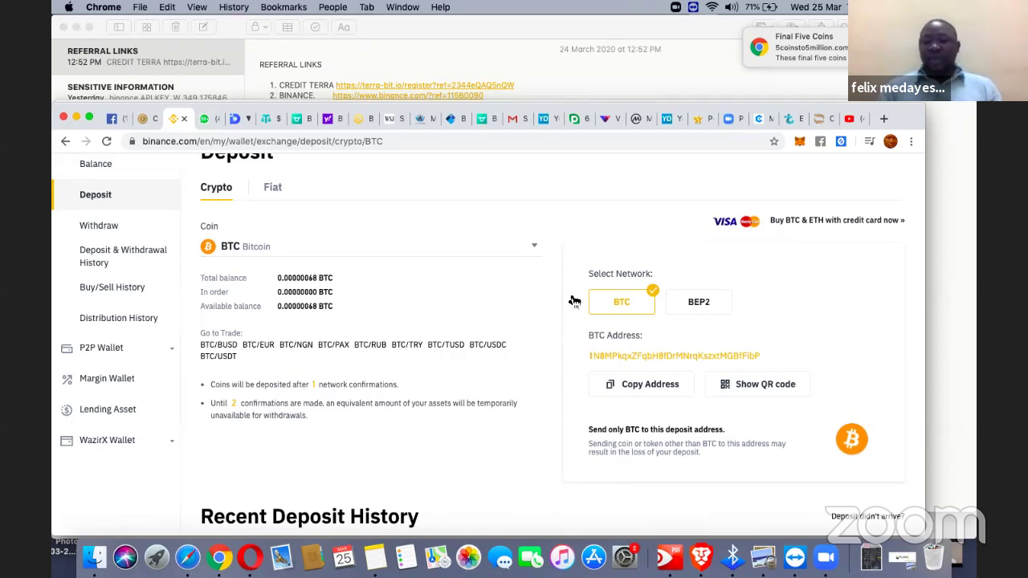
pyautogui.click(649, 388)
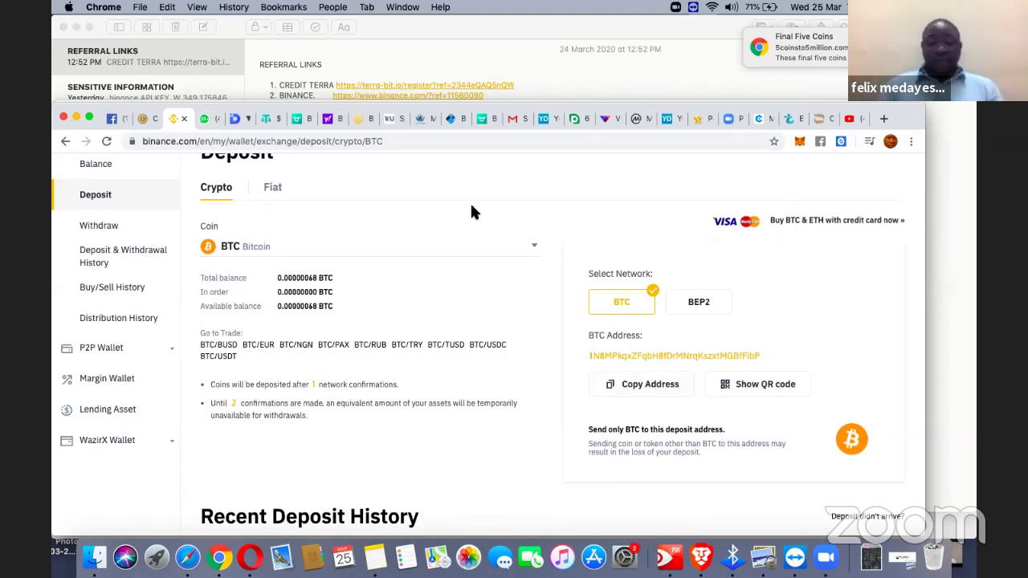
pyautogui.scroll(-1, 472, 212)
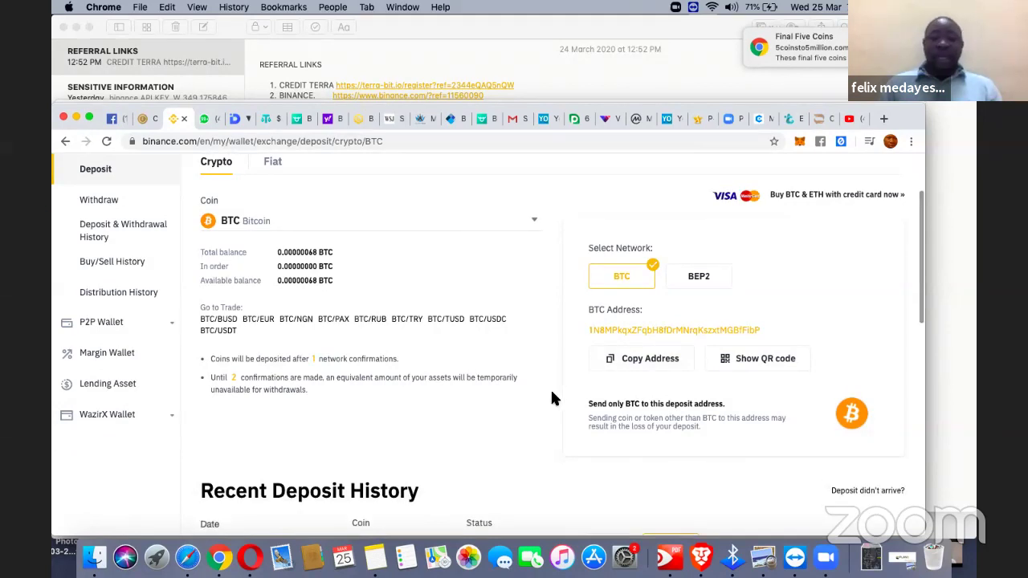
pyautogui.scroll(-2, 550, 398)
pyautogui.scroll(-1, 551, 398)
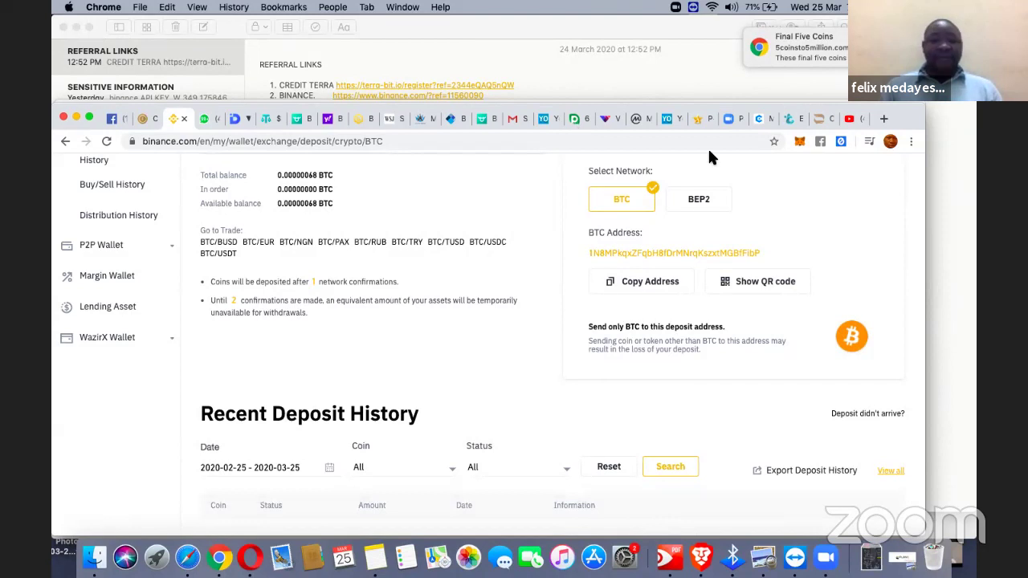
pyautogui.click(451, 119)
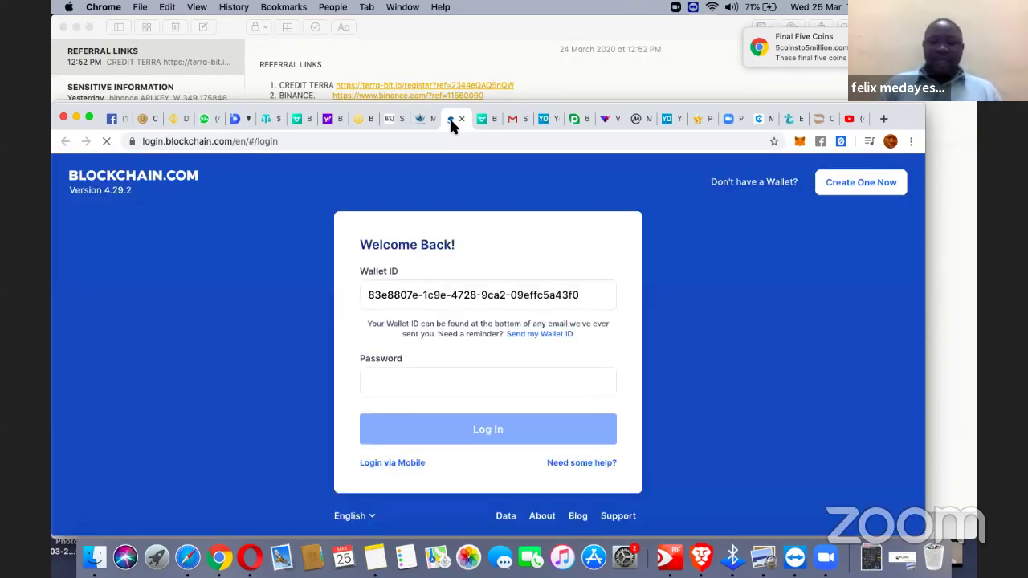
# Enter the wallet password and submit the Blockchain.com login
pyautogui.click(440, 379)
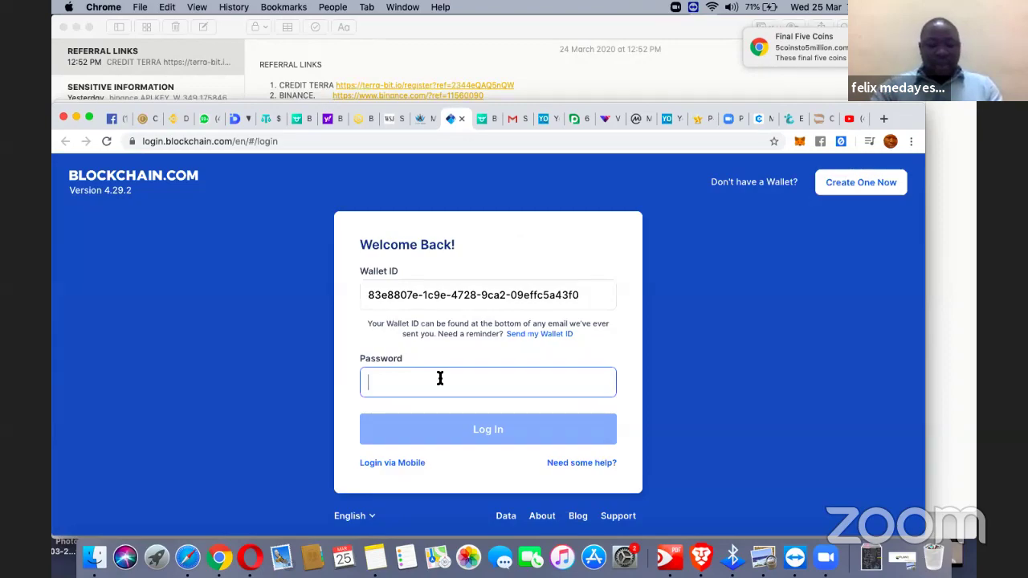
pyautogui.write('•')
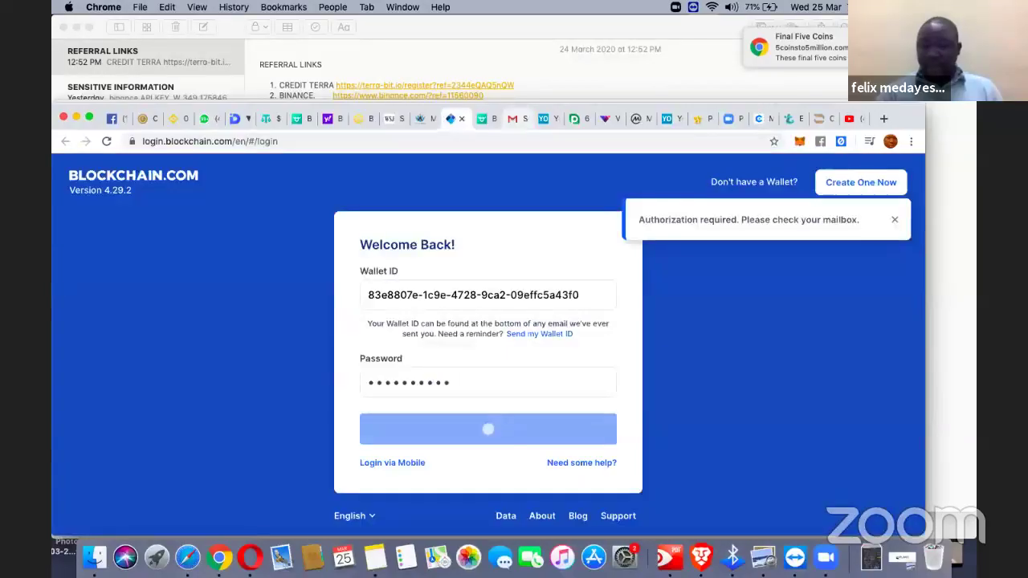
pyautogui.click(516, 121)
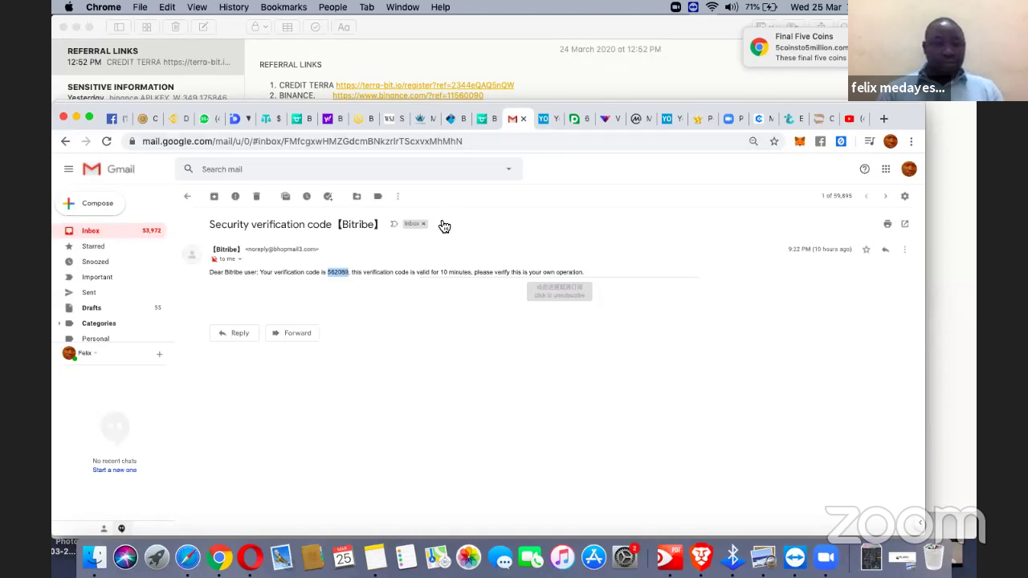
# Return to the inbox and switch to the other Google account's mailbox
pyautogui.click(135, 241)
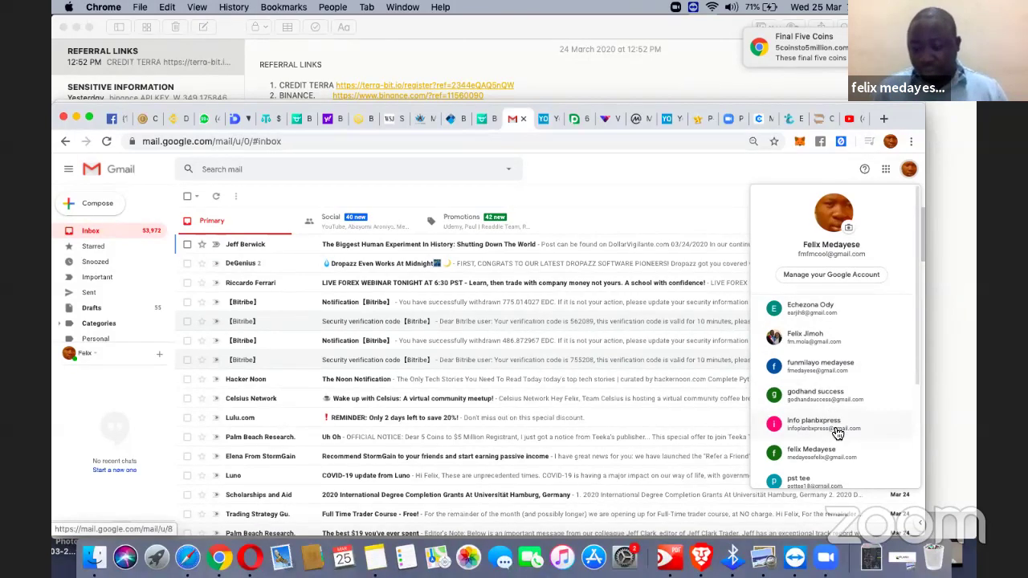
pyautogui.click(867, 366)
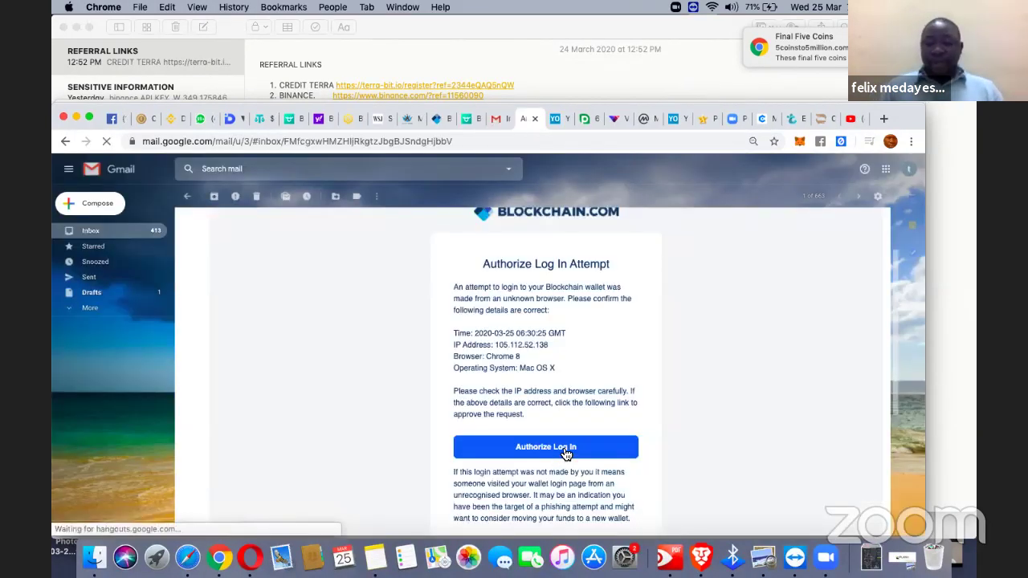
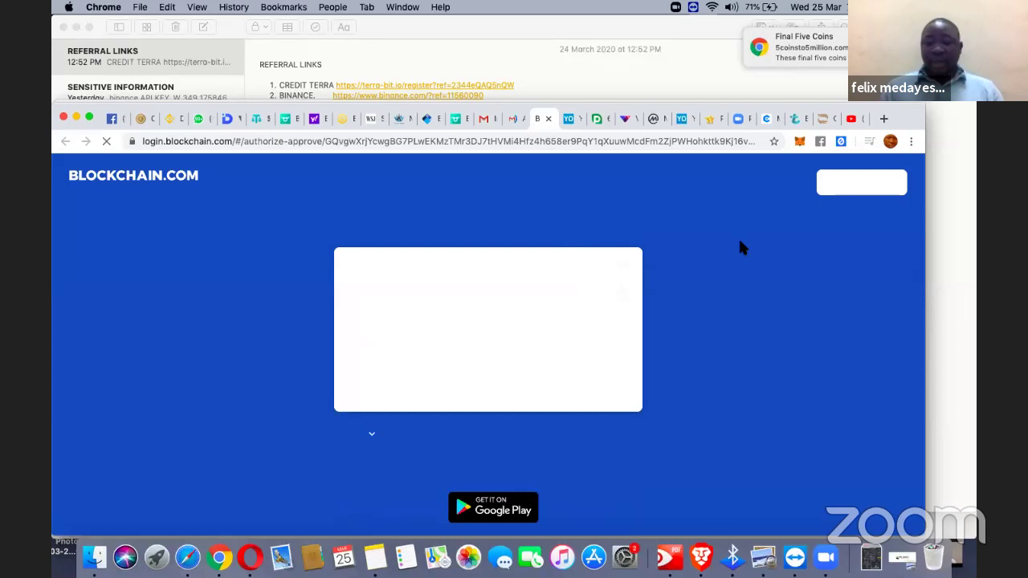
# Return to the Blockchain.com wallet tab and bring up the Send Bitcoin form
pyautogui.click(427, 120)
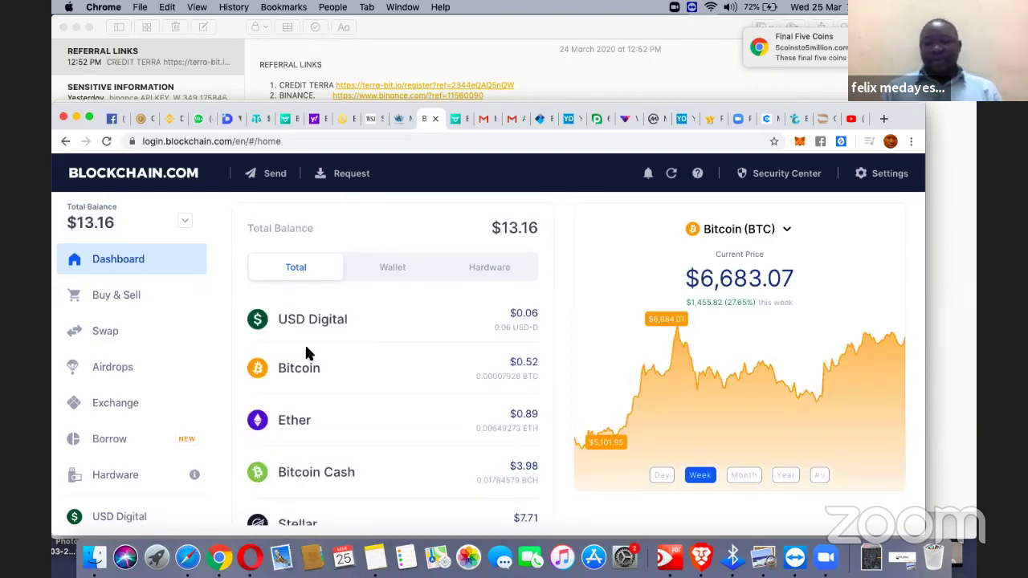
pyautogui.click(275, 174)
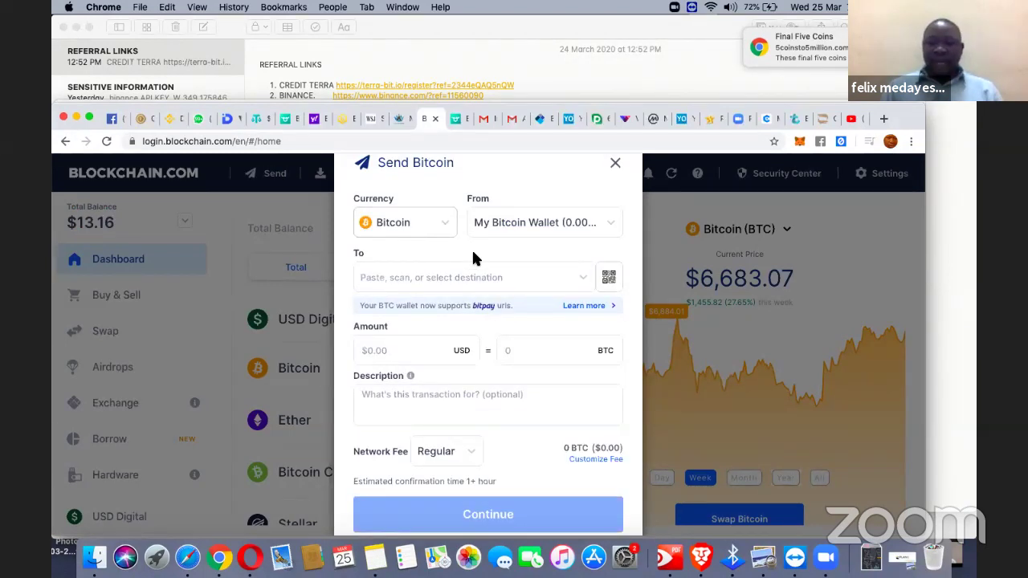
pyautogui.click(440, 229)
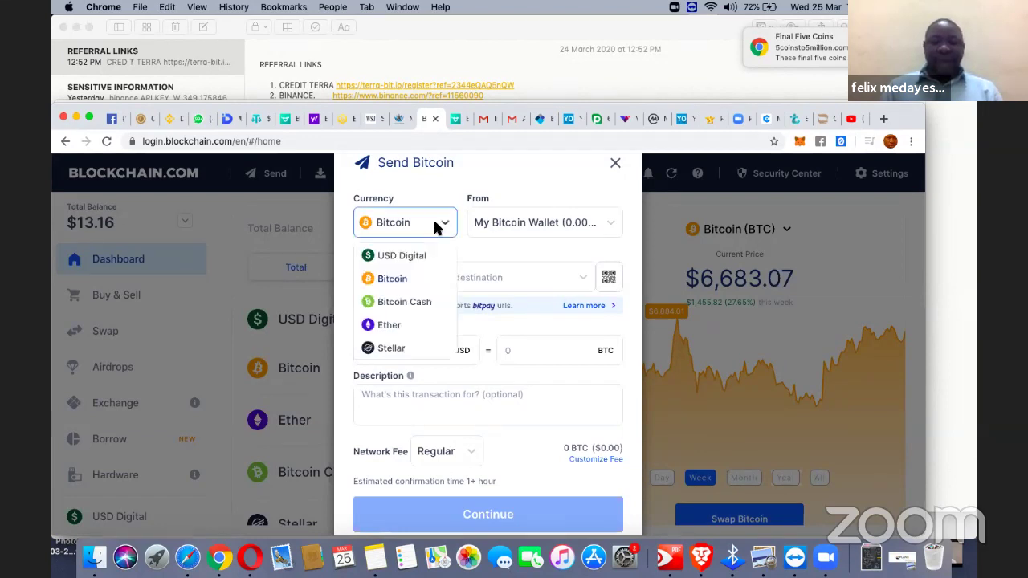
pyautogui.click(404, 301)
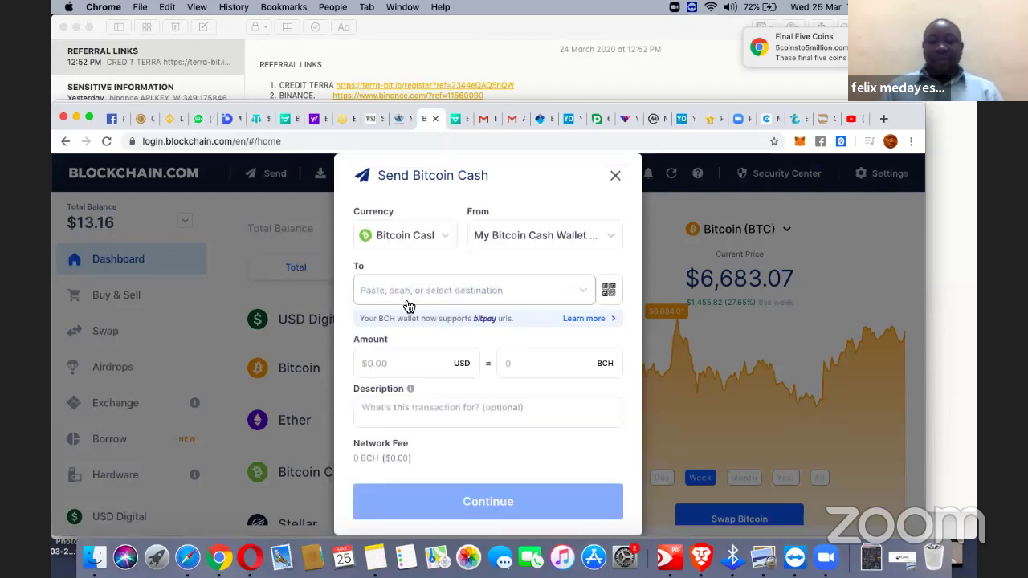
pyautogui.click(410, 237)
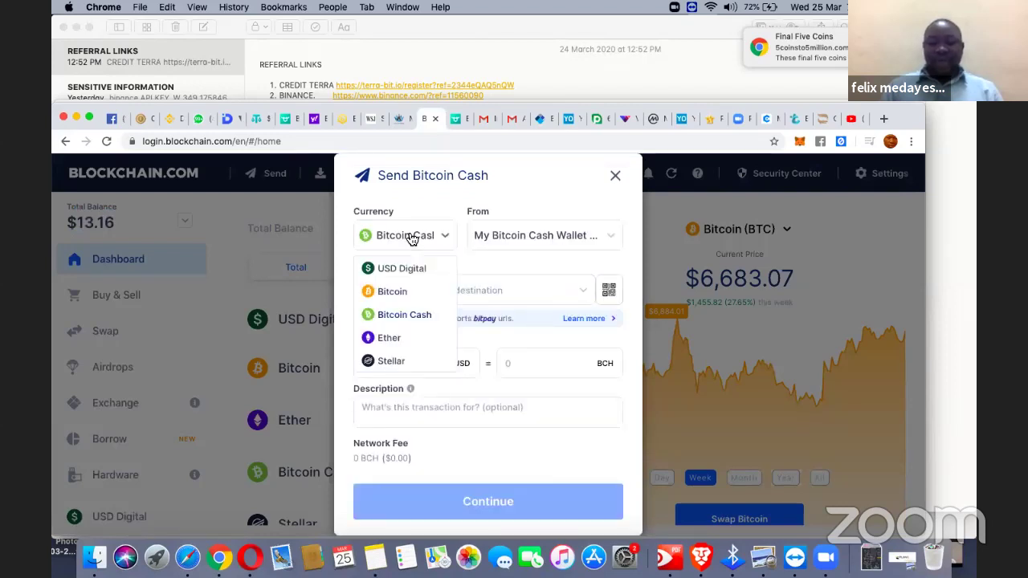
pyautogui.click(399, 338)
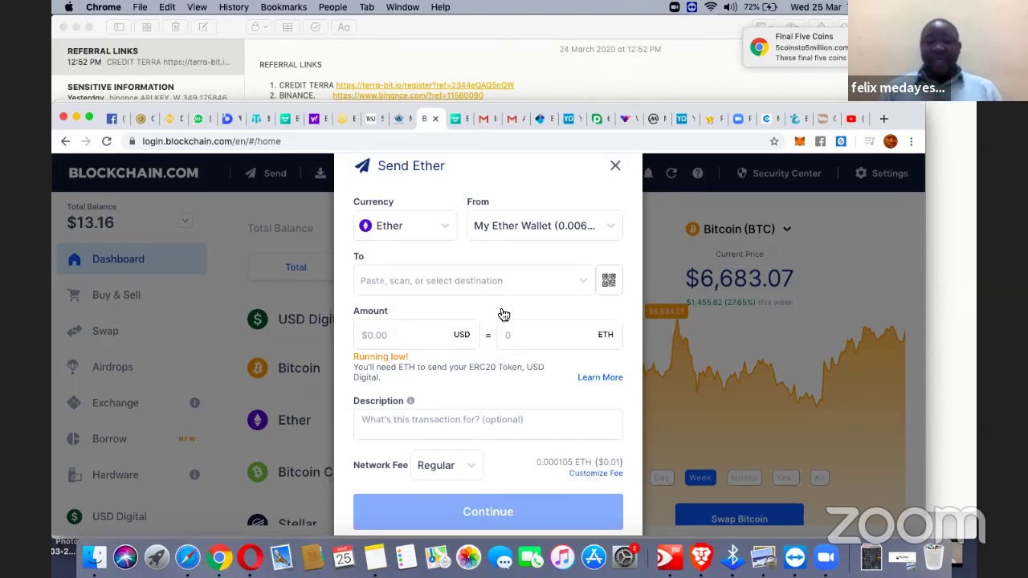
pyautogui.click(449, 229)
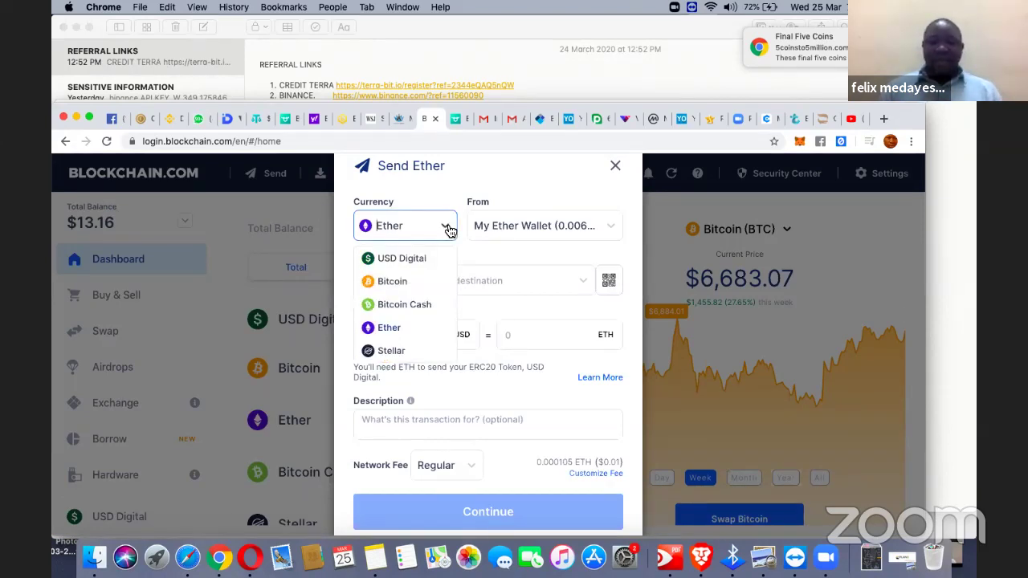
pyautogui.click(407, 283)
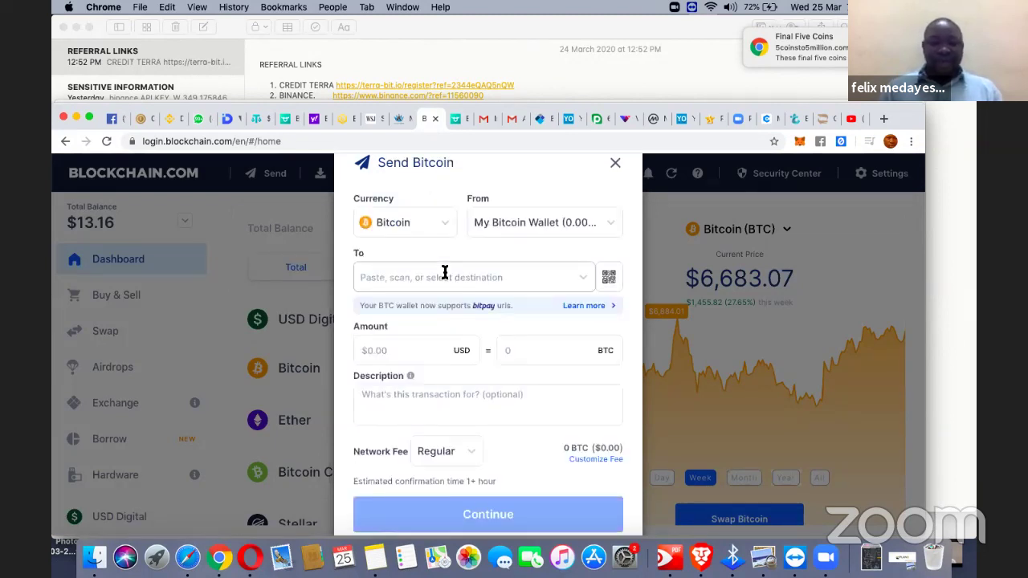
# Paste the Binance deposit address, enter 200 USD, then close the form unsent
pyautogui.click(445, 273)
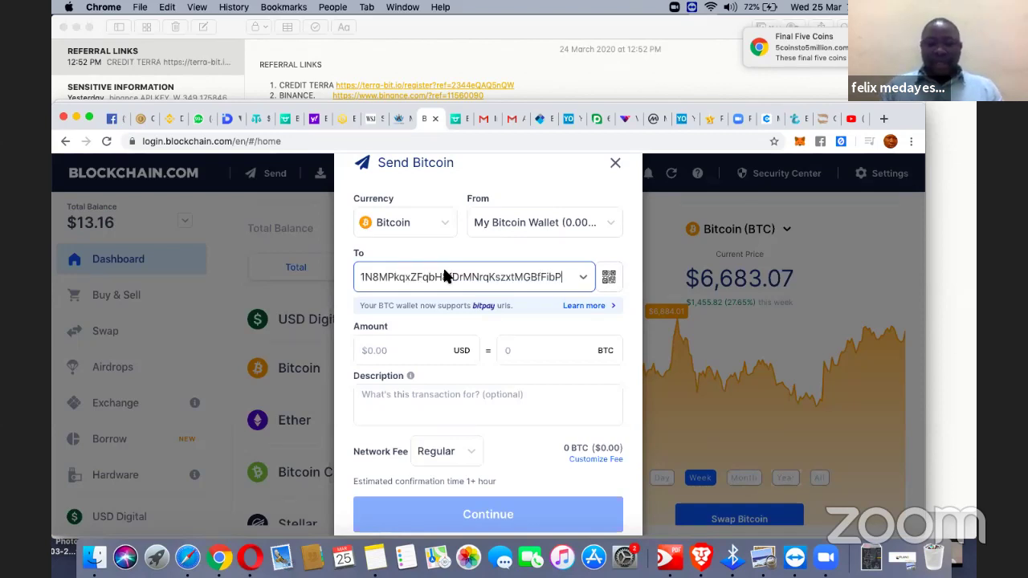
pyautogui.click(433, 327)
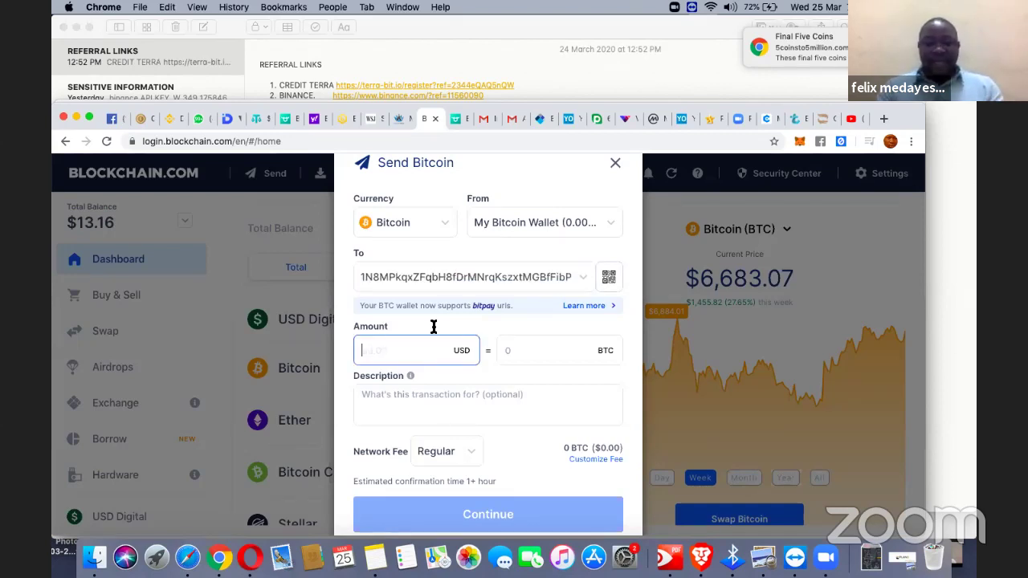
pyautogui.write('2')
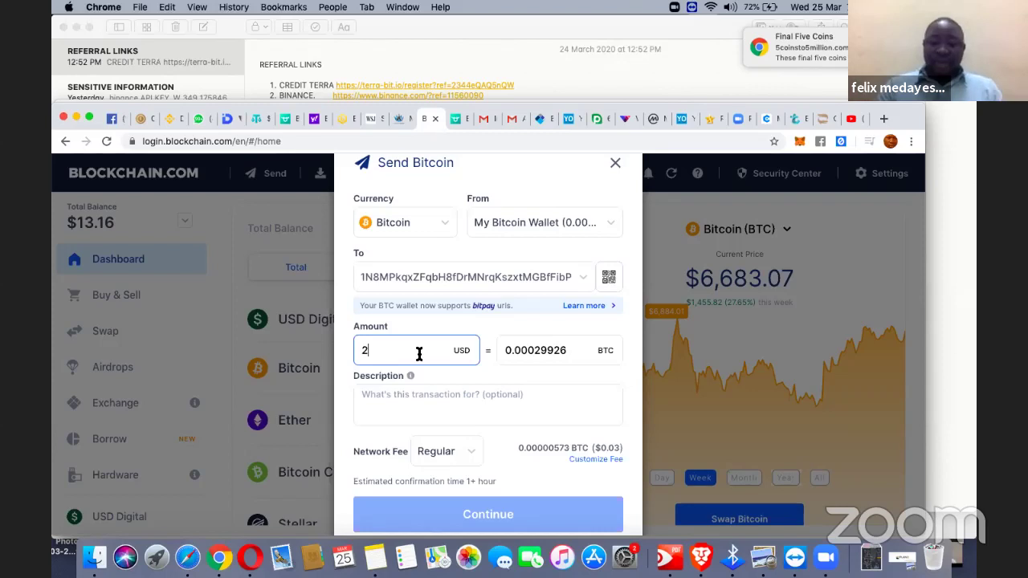
pyautogui.write('00')
pyautogui.click(451, 407)
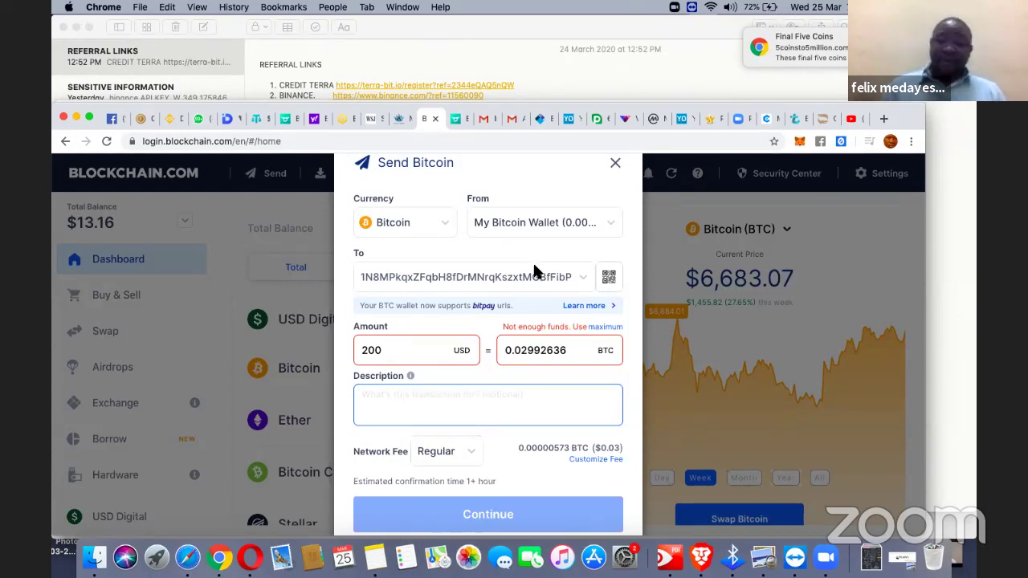
pyautogui.click(616, 165)
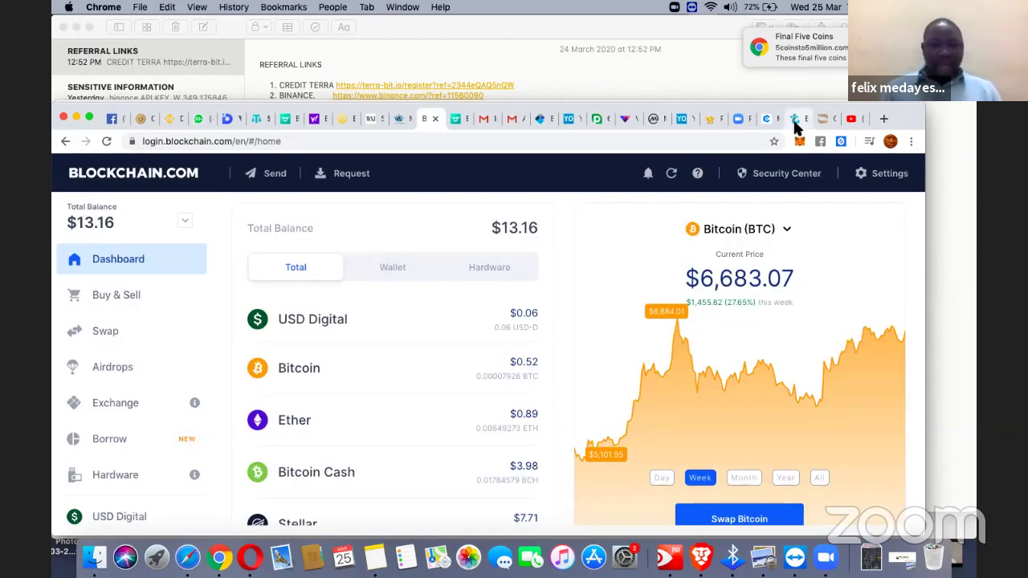
# Go back to the Binance BTC deposit page and switch to the Fiat tab
pyautogui.click(171, 119)
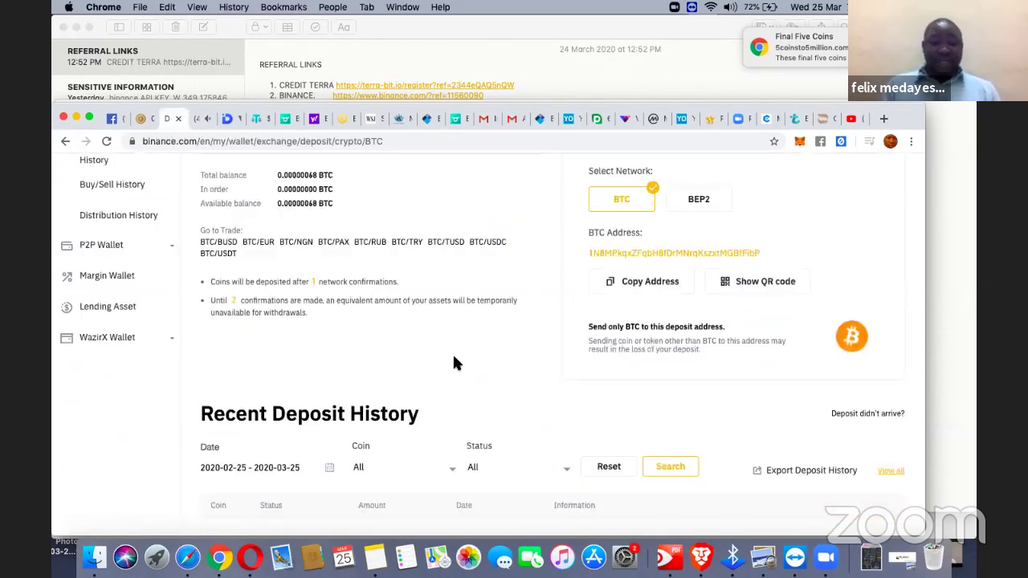
pyautogui.scroll(5, 454, 363)
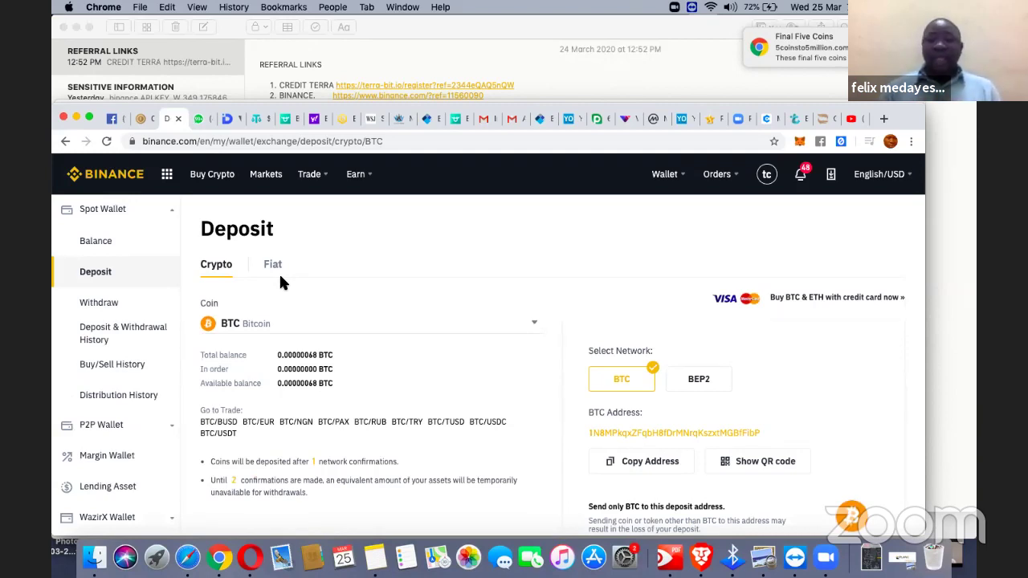
pyautogui.click(275, 266)
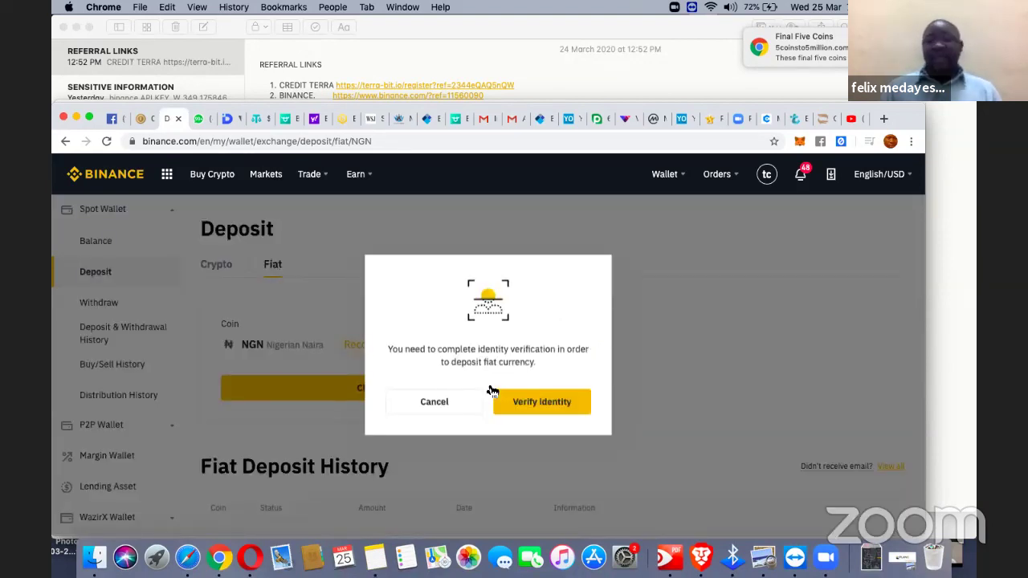
# Dismiss the identity-verification prompt on the fiat deposit page
pyautogui.click(433, 402)
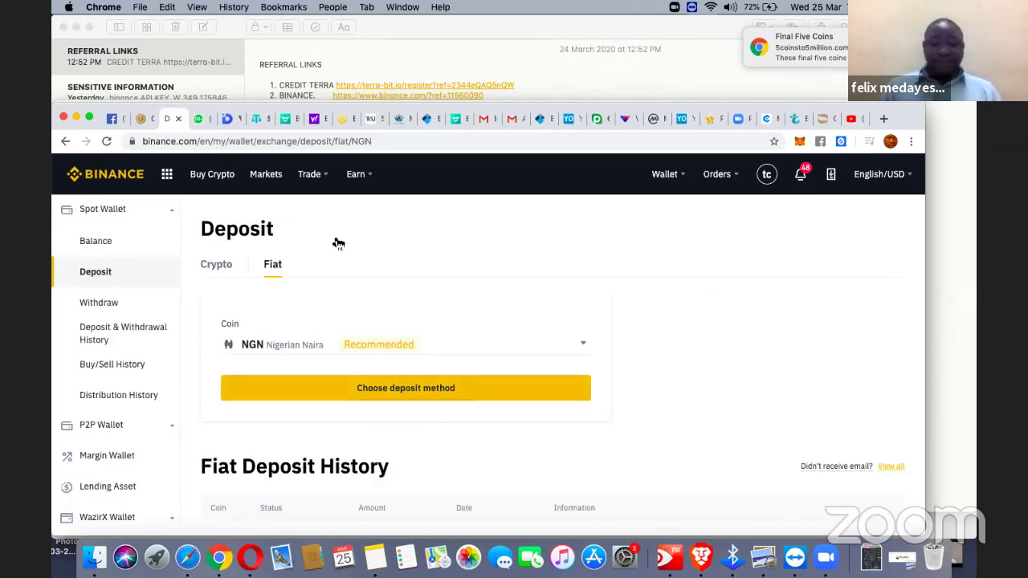
pyautogui.scroll(-1, 337, 241)
pyautogui.scroll(-1, 370, 289)
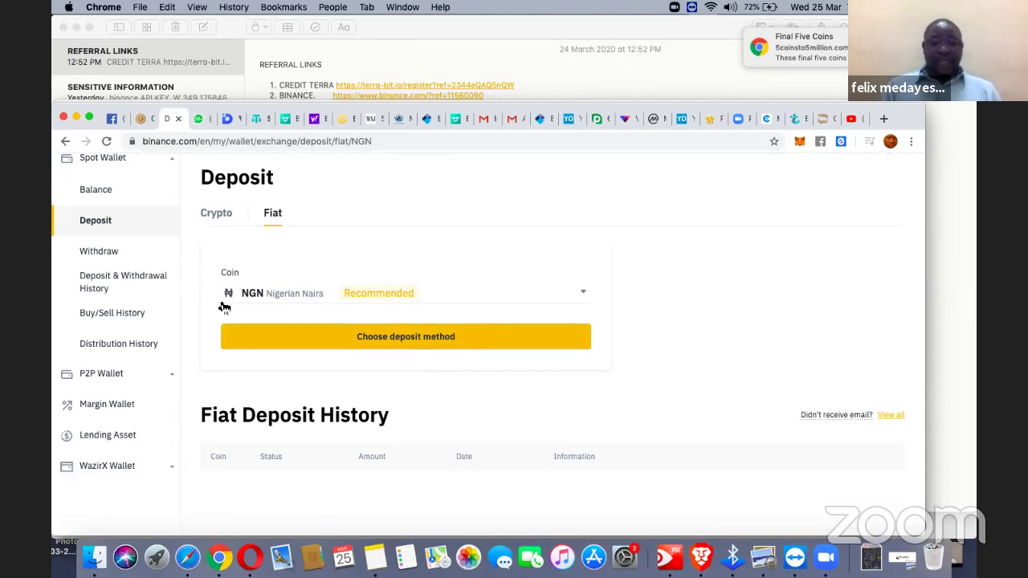
# Choose GBP as the deposit currency, after briefly switching to EUR and back
pyautogui.click(303, 300)
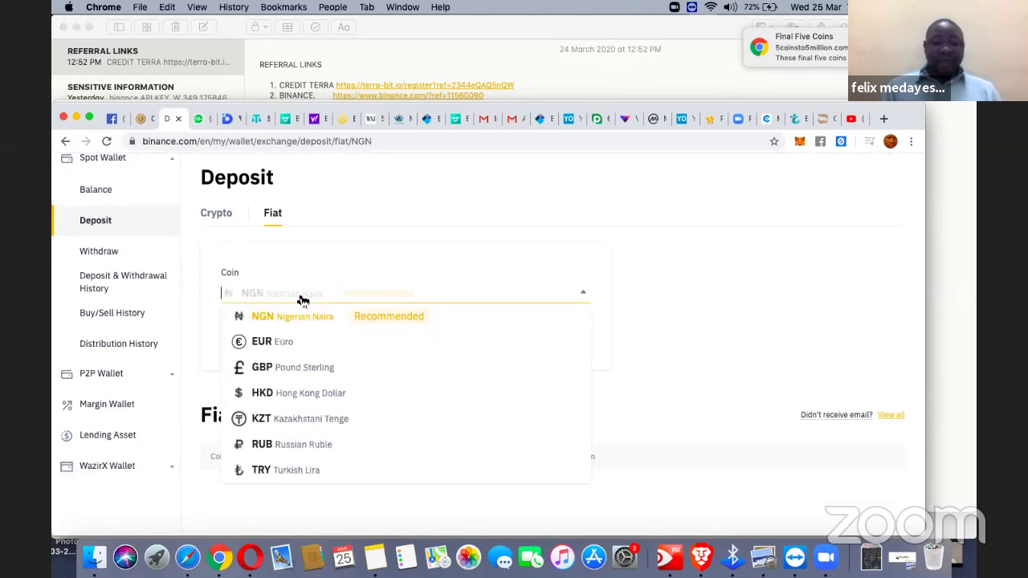
pyautogui.click(293, 362)
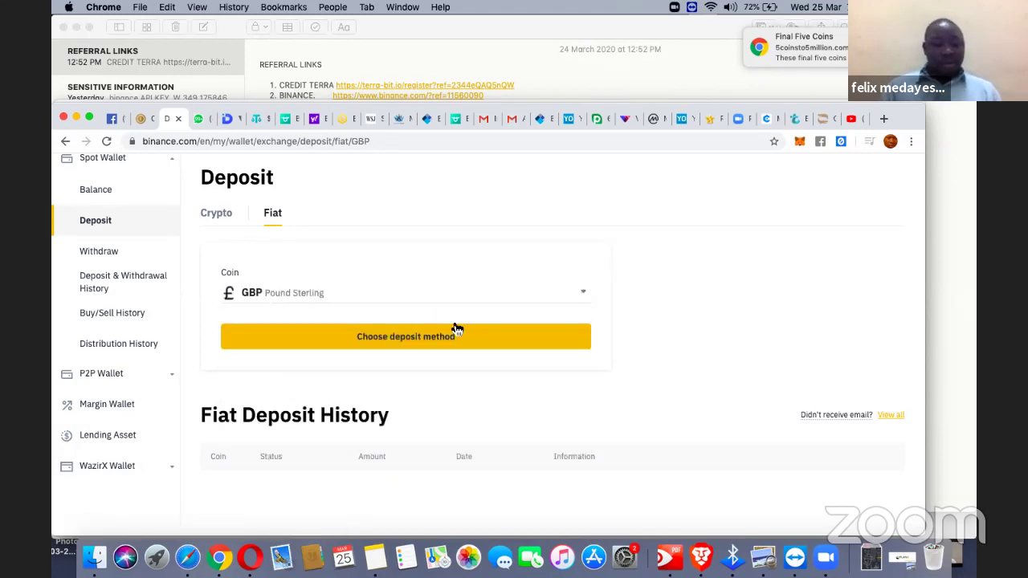
pyautogui.click(304, 300)
pyautogui.click(289, 339)
pyautogui.click(283, 296)
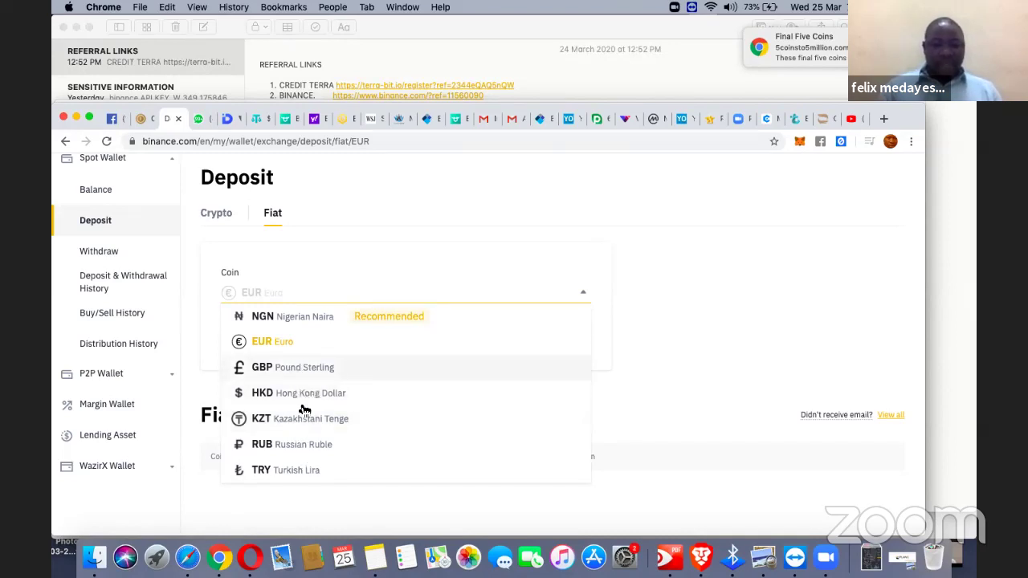
pyautogui.click(294, 367)
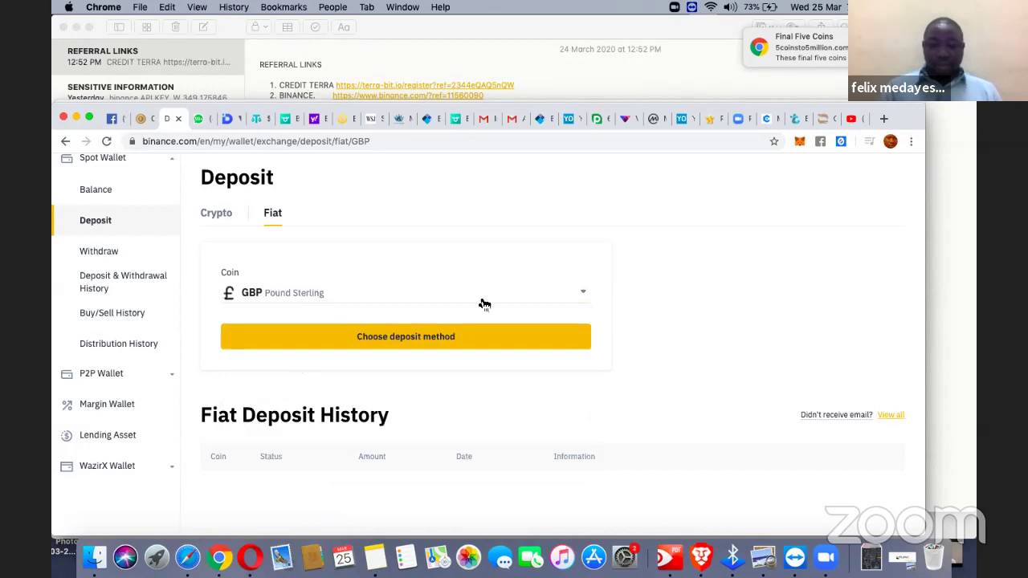
# Continue to the GBP deposit method and dismiss the identity-verification prompt
pyautogui.click(423, 338)
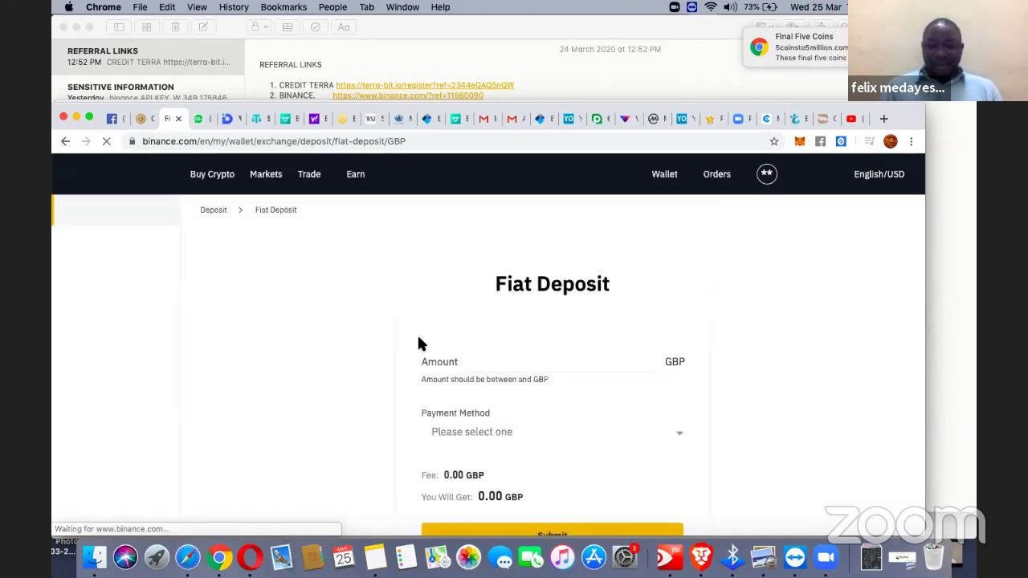
pyautogui.scroll(-1, 546, 360)
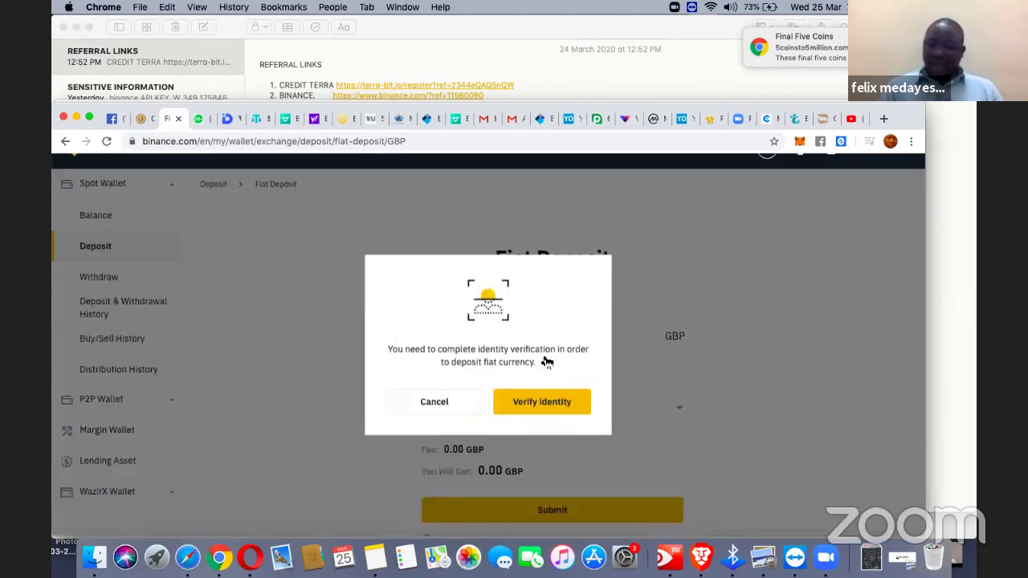
pyautogui.click(435, 403)
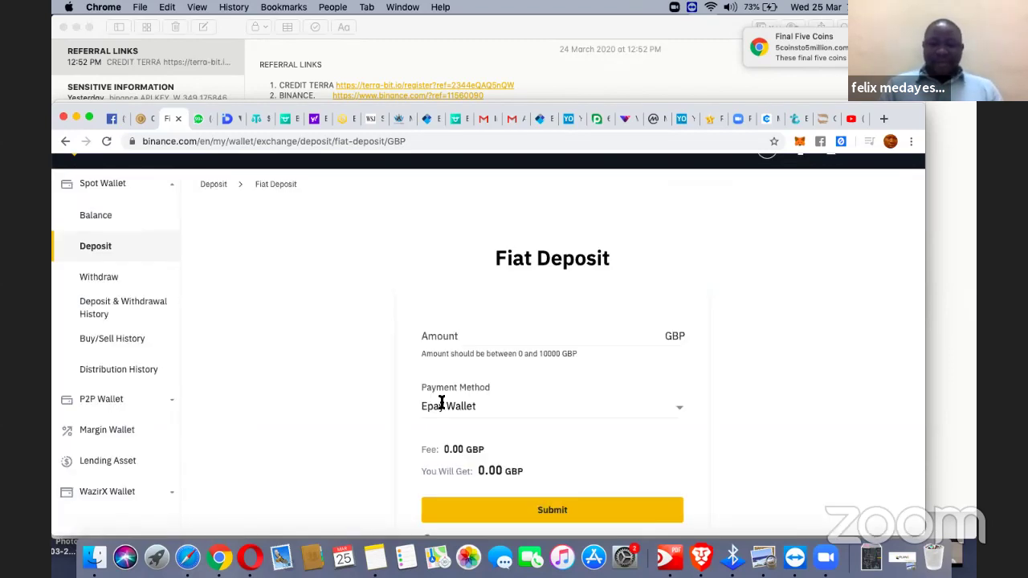
# Enter a 20 GBP deposit amount with Epay Wallet as the payment method
pyautogui.click(505, 324)
pyautogui.write('20')
pyautogui.click(518, 387)
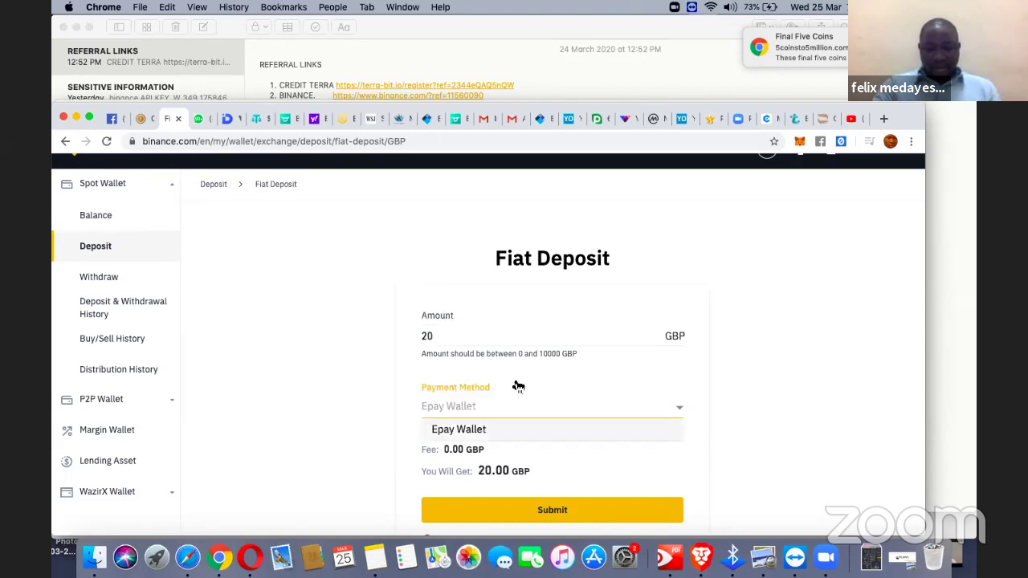
pyautogui.click(463, 432)
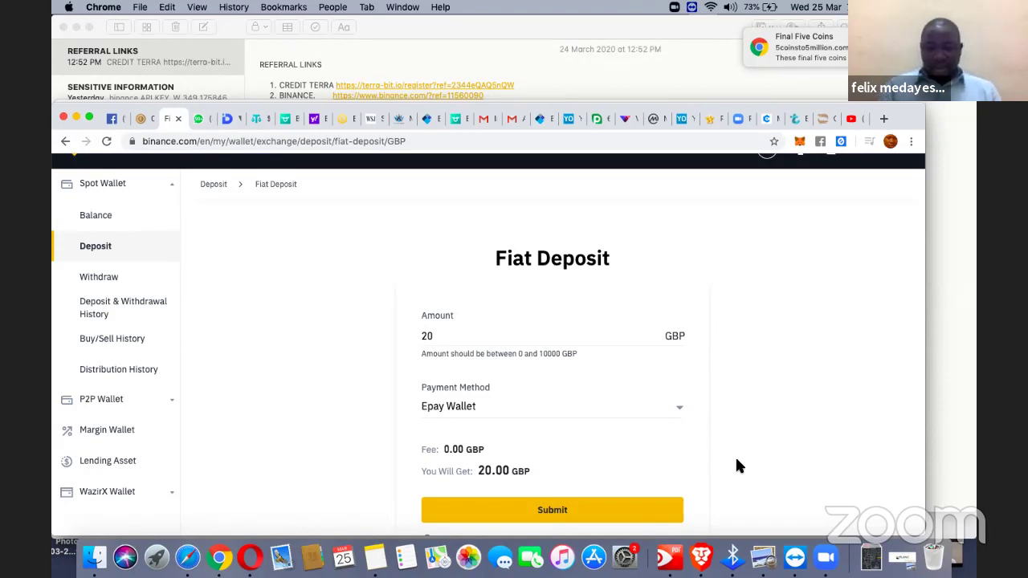
pyautogui.scroll(-2, 737, 466)
pyautogui.scroll(-1, 575, 452)
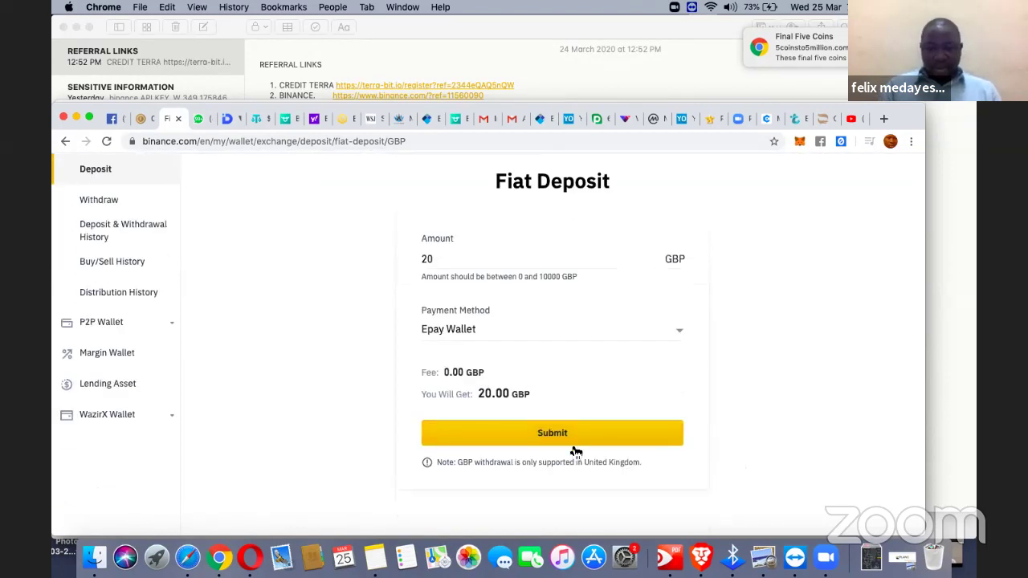
# Submit the 20 GBP deposit three times, dismissing the identity-verification prompt each time
pyautogui.click(574, 448)
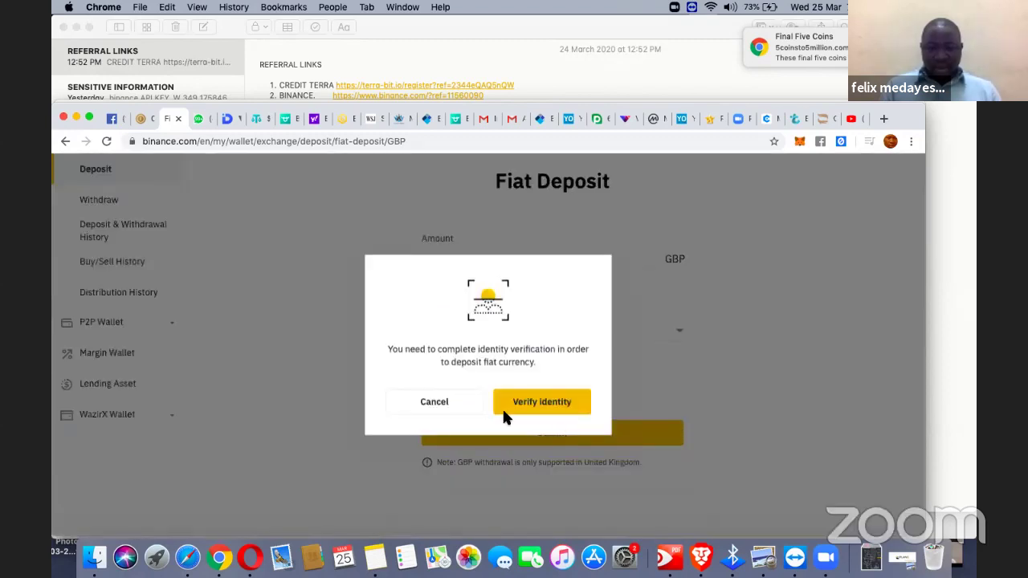
pyautogui.click(433, 404)
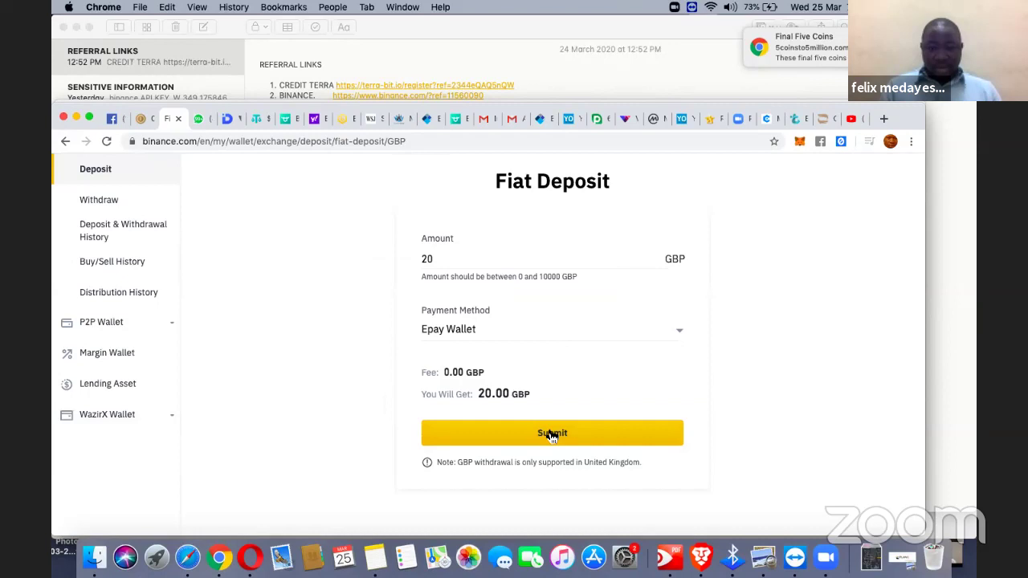
pyautogui.click(552, 435)
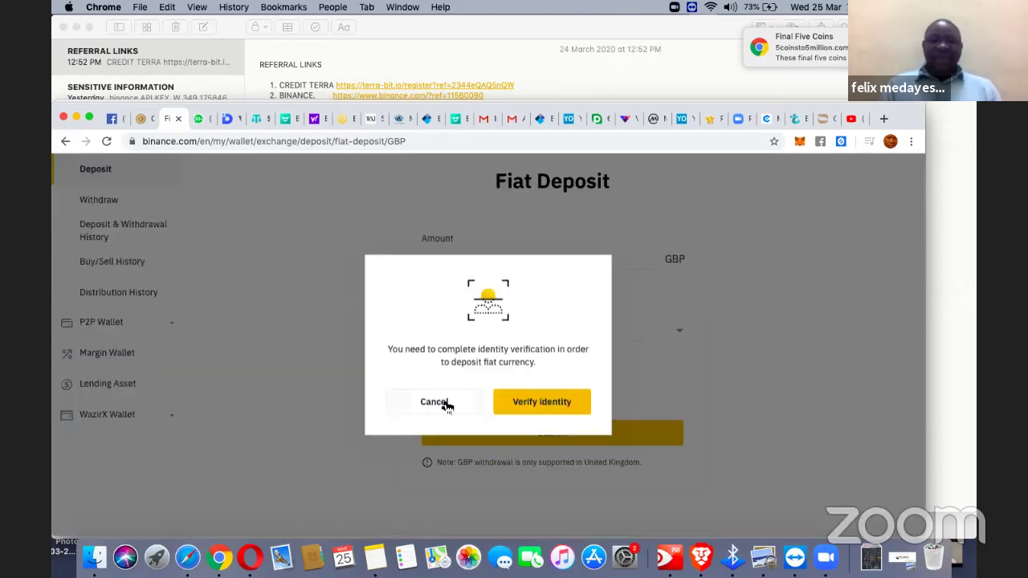
pyautogui.click(434, 403)
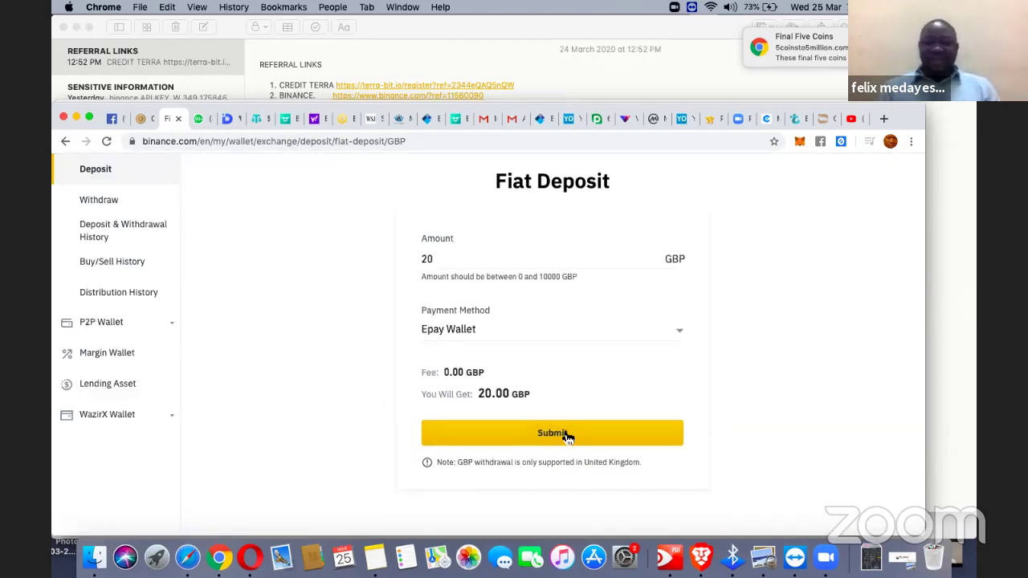
pyautogui.click(567, 435)
pyautogui.click(434, 402)
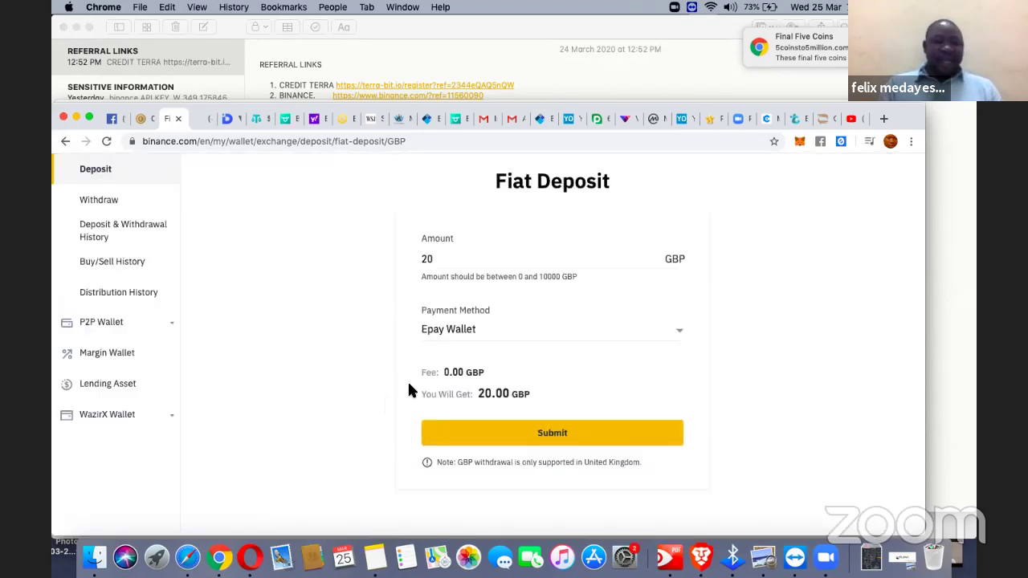
pyautogui.scroll(3, 293, 352)
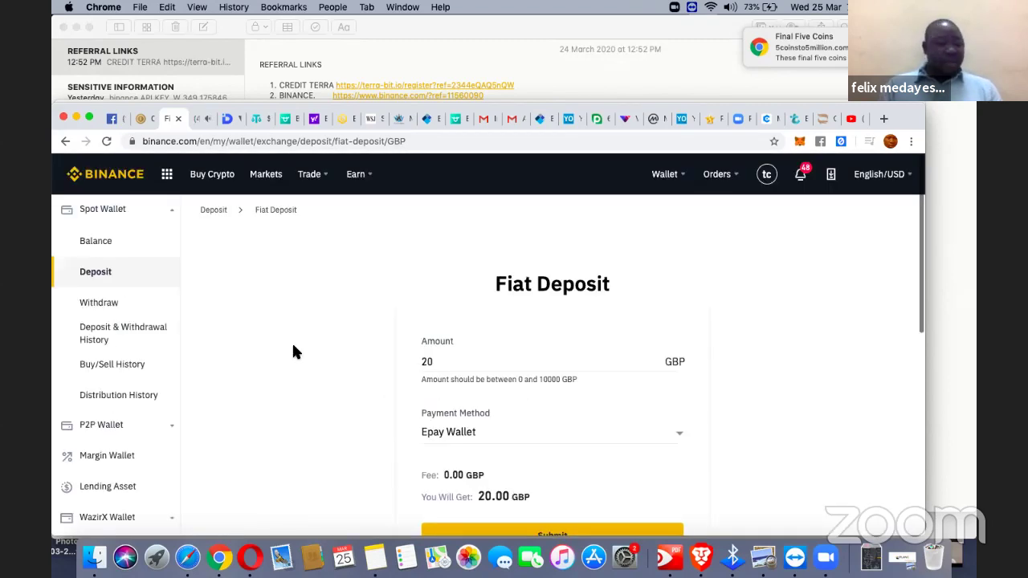
pyautogui.scroll(-1, 293, 352)
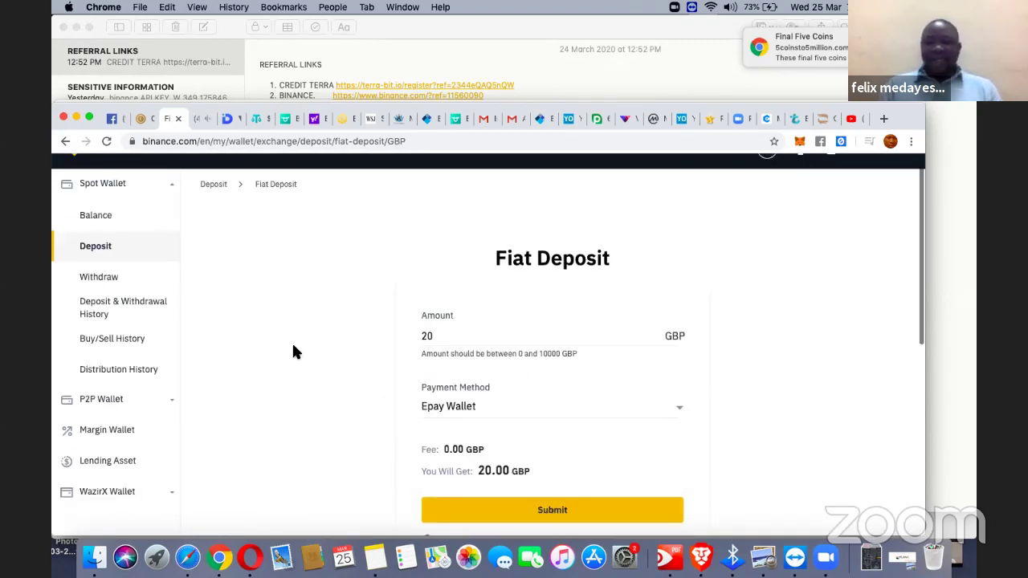
pyautogui.scroll(-3, 293, 352)
pyautogui.scroll(3, 293, 352)
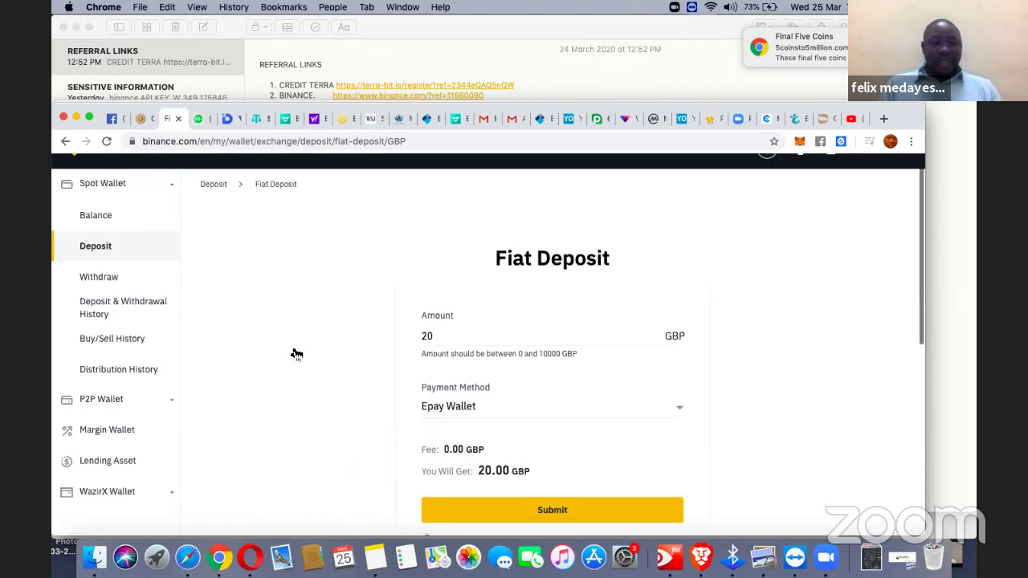
pyautogui.scroll(1, 265, 345)
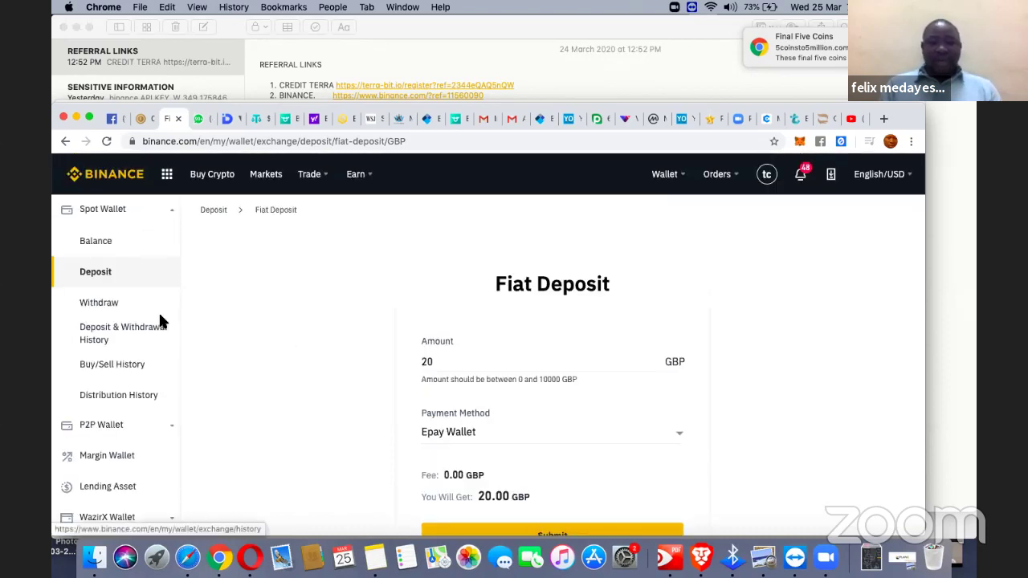
# Open the Spot Wallet balance page and scroll through the ETH, NEO, LTC and LINK holdings
pyautogui.click(97, 248)
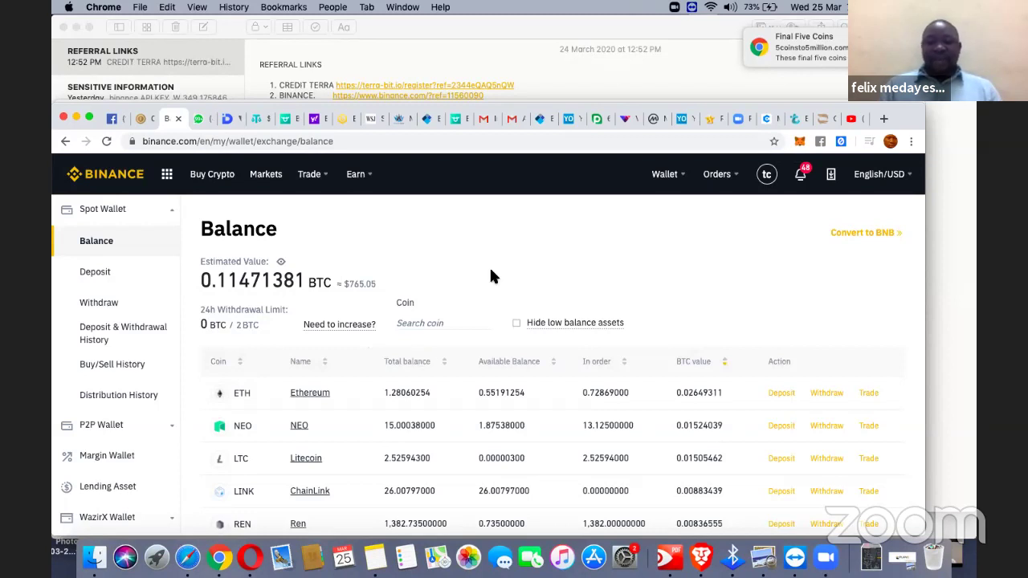
pyautogui.scroll(-1, 493, 276)
pyautogui.scroll(1, 492, 276)
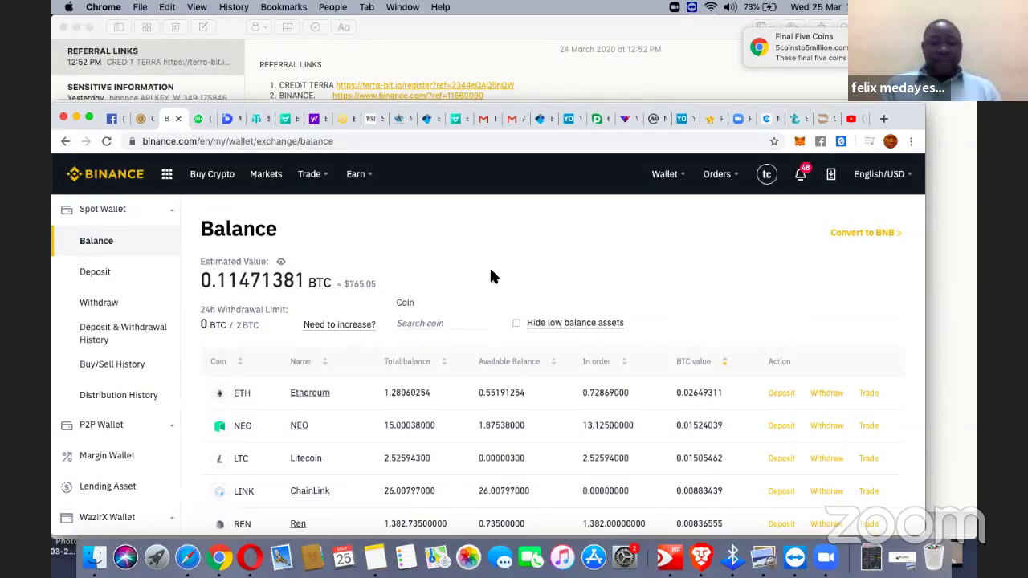
pyautogui.scroll(-1, 489, 273)
pyautogui.scroll(1, 362, 197)
pyautogui.moveTo(319, 183)
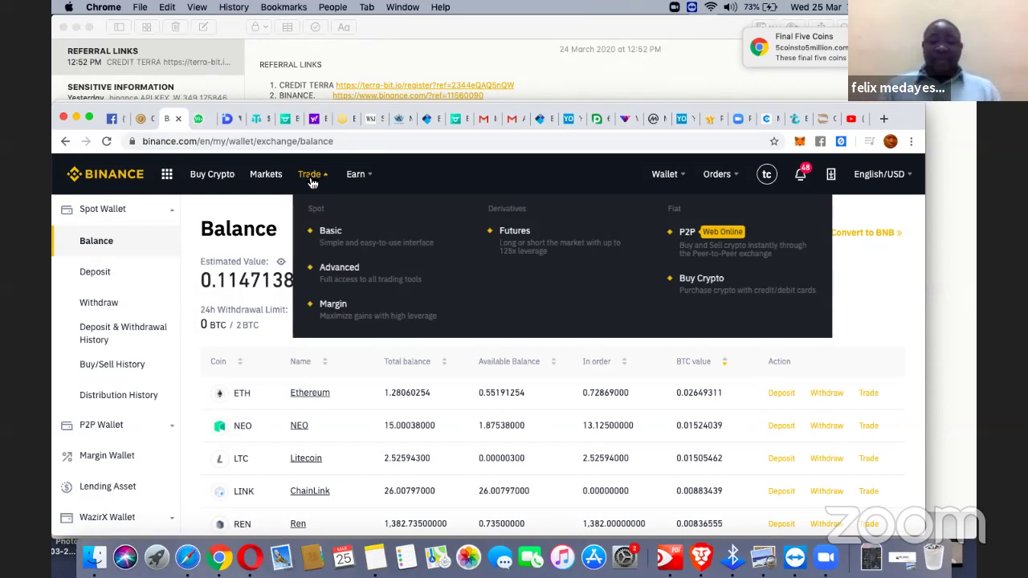
# Choose Trade > Advanced to load the BTC/USDT chart, order book and order forms
pyautogui.click(366, 278)
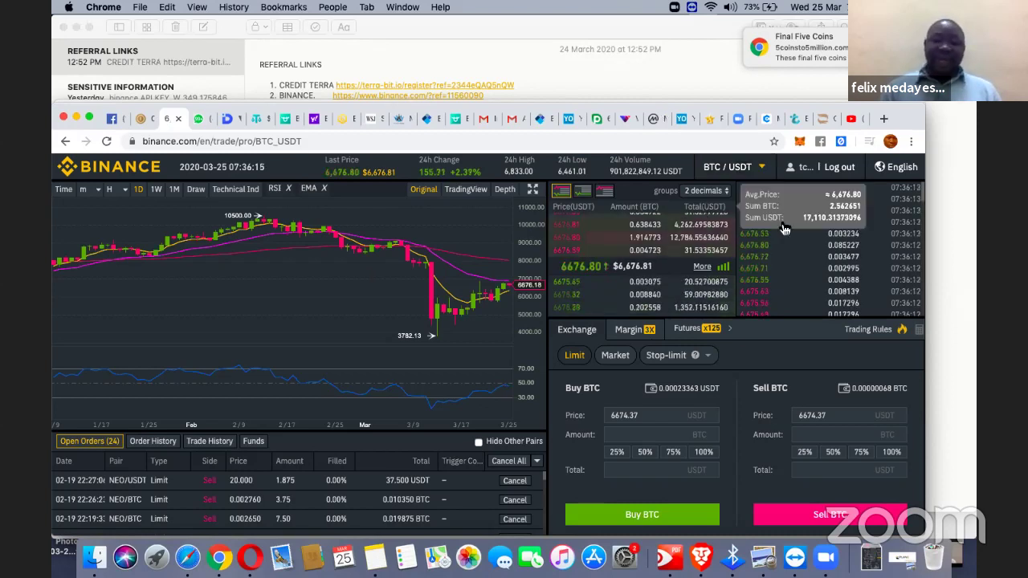
pyautogui.moveTo(668, 294)
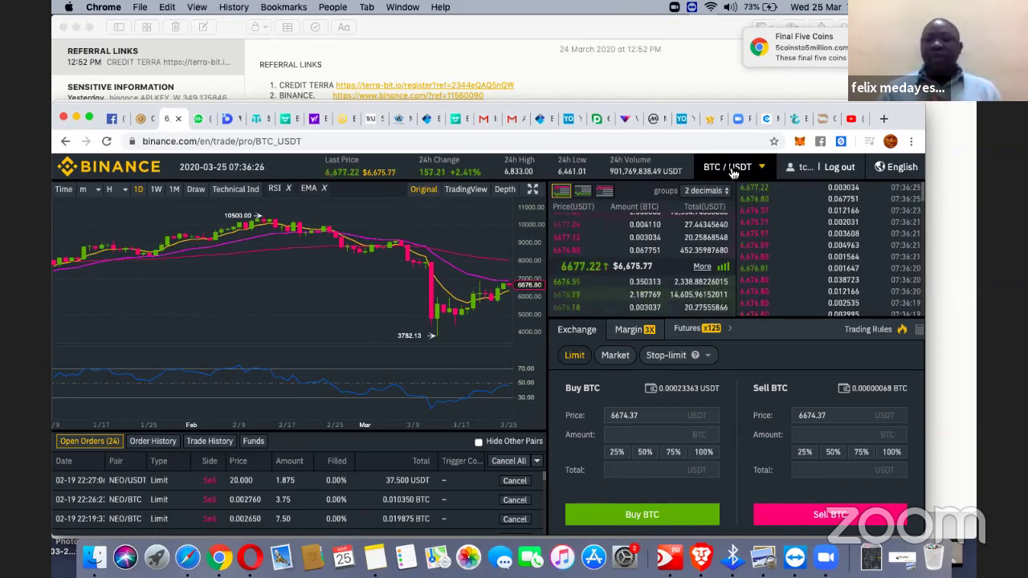
# Open the market pair list, switch to BTC pairs, and search for 'link'
pyautogui.click(731, 171)
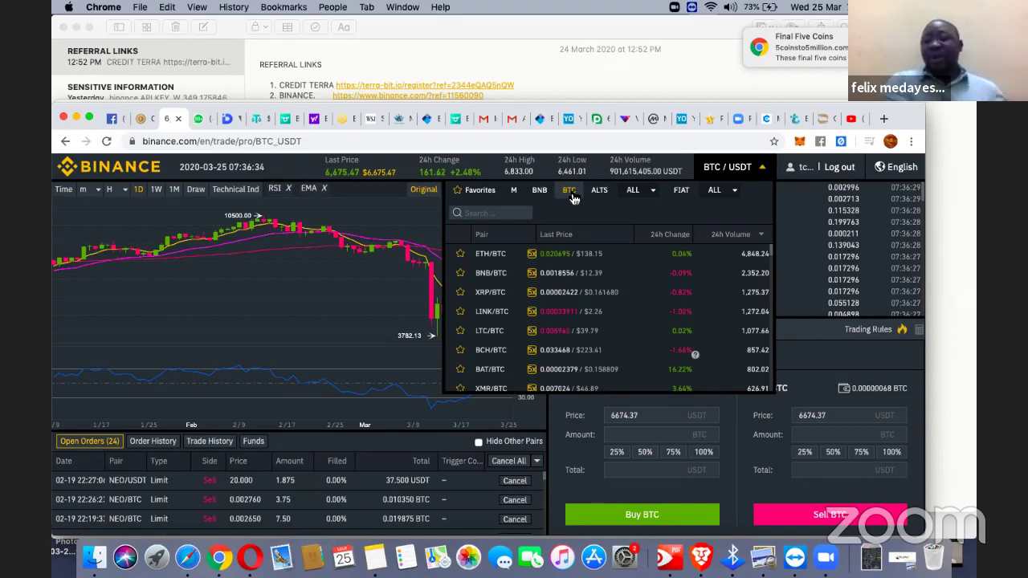
pyautogui.click(687, 198)
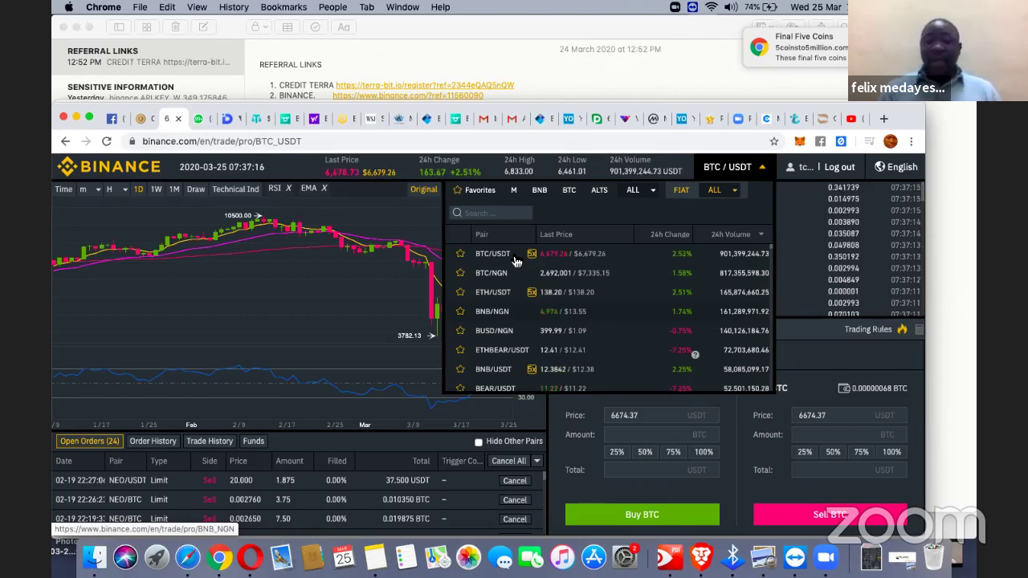
pyautogui.click(569, 193)
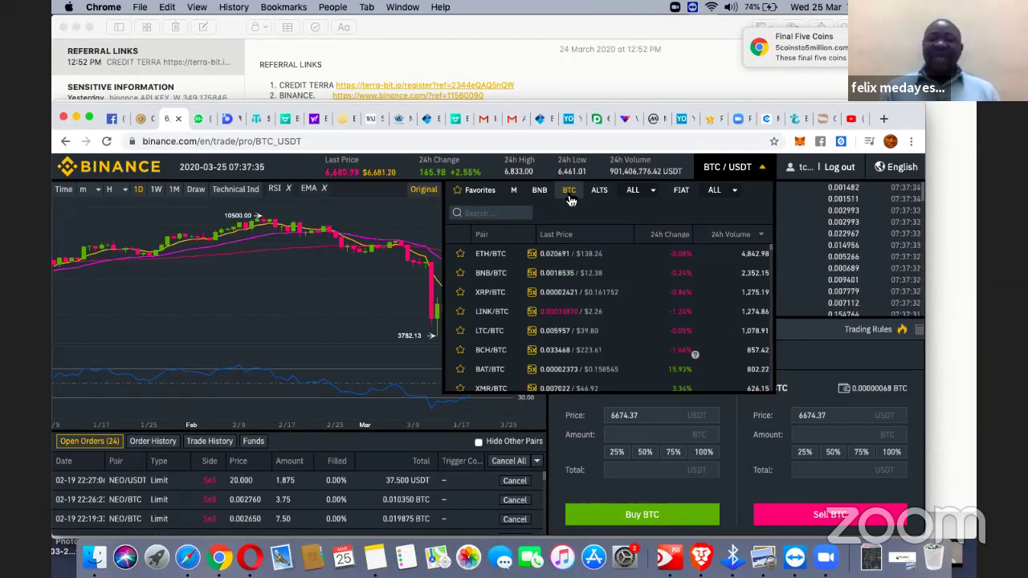
pyautogui.click(509, 215)
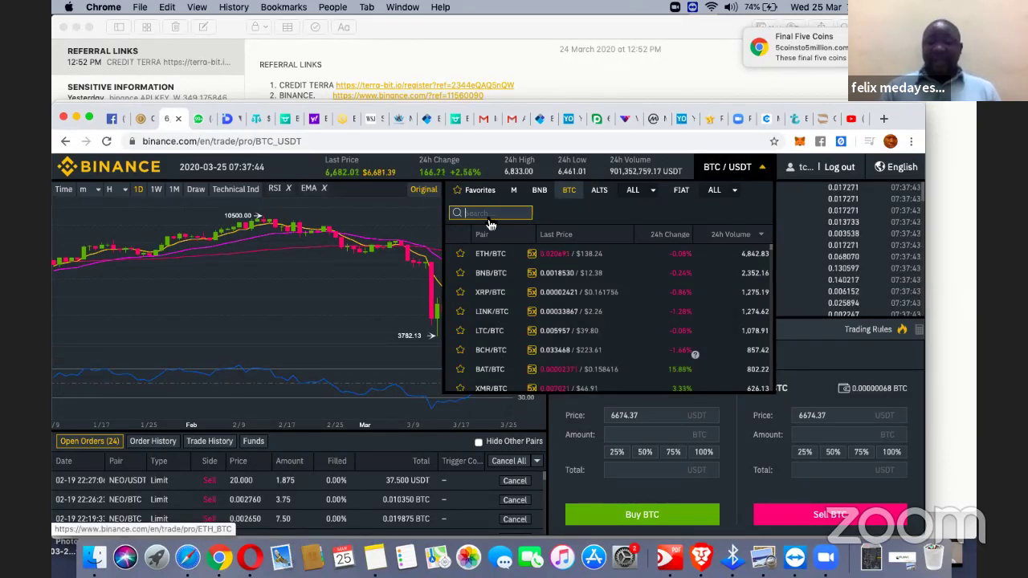
pyautogui.write('link')
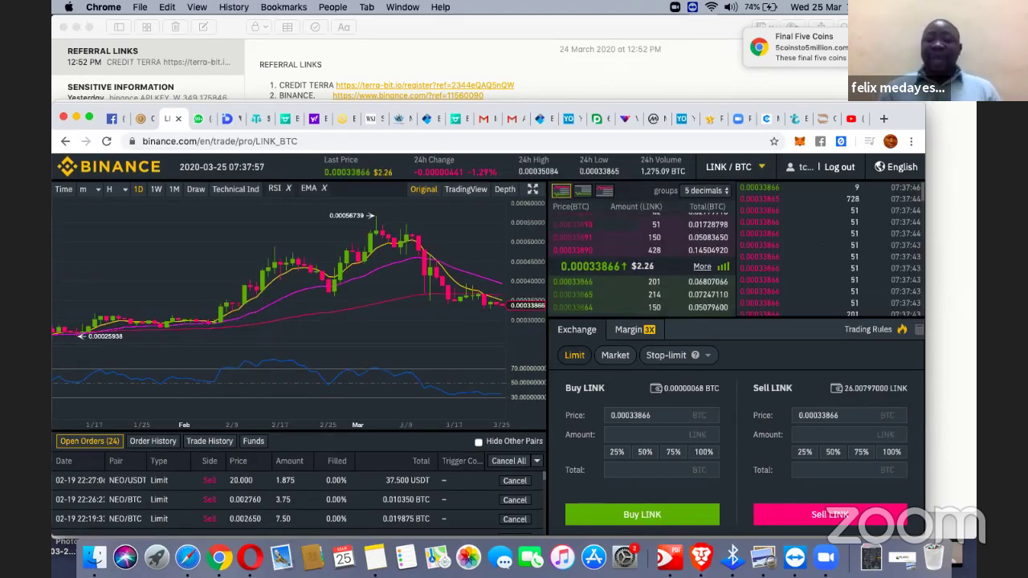
pyautogui.moveTo(723, 263)
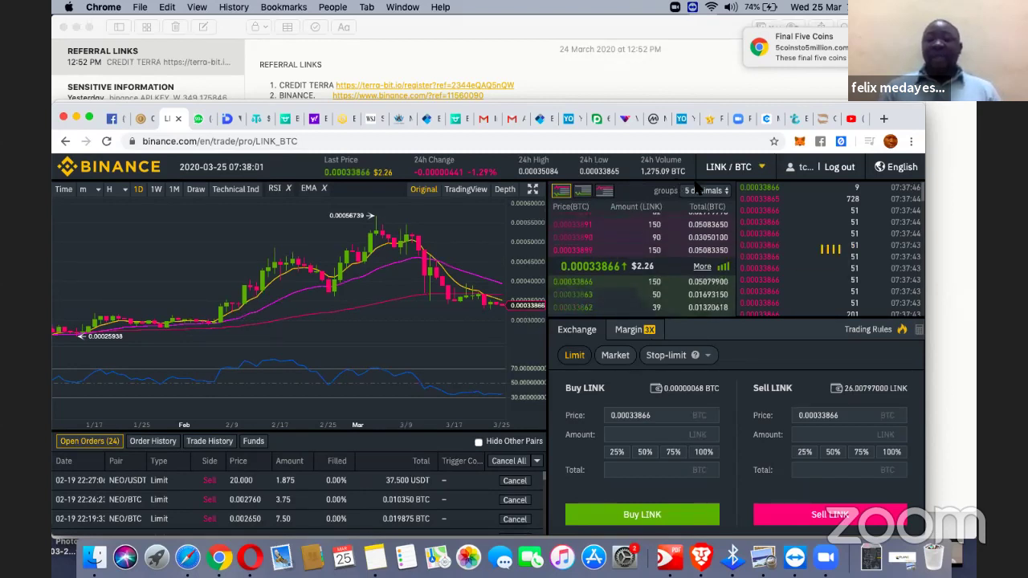
pyautogui.moveTo(670, 218)
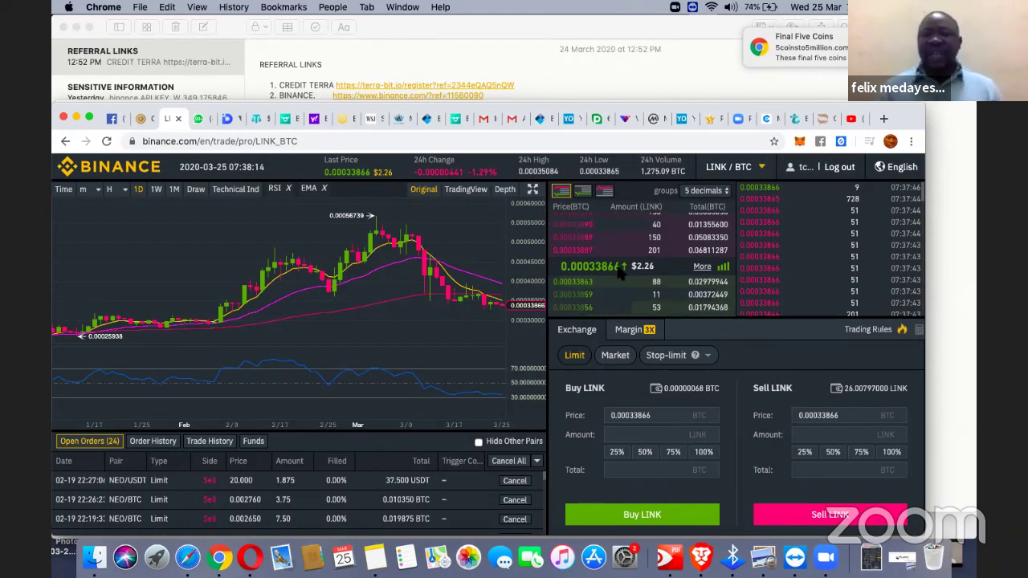
pyautogui.moveTo(643, 293)
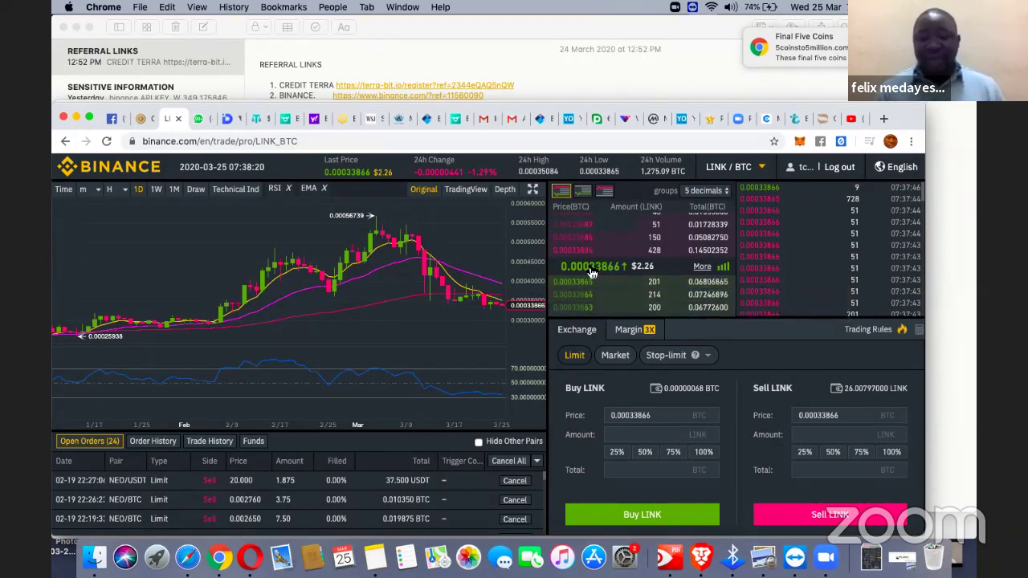
pyautogui.moveTo(612, 280)
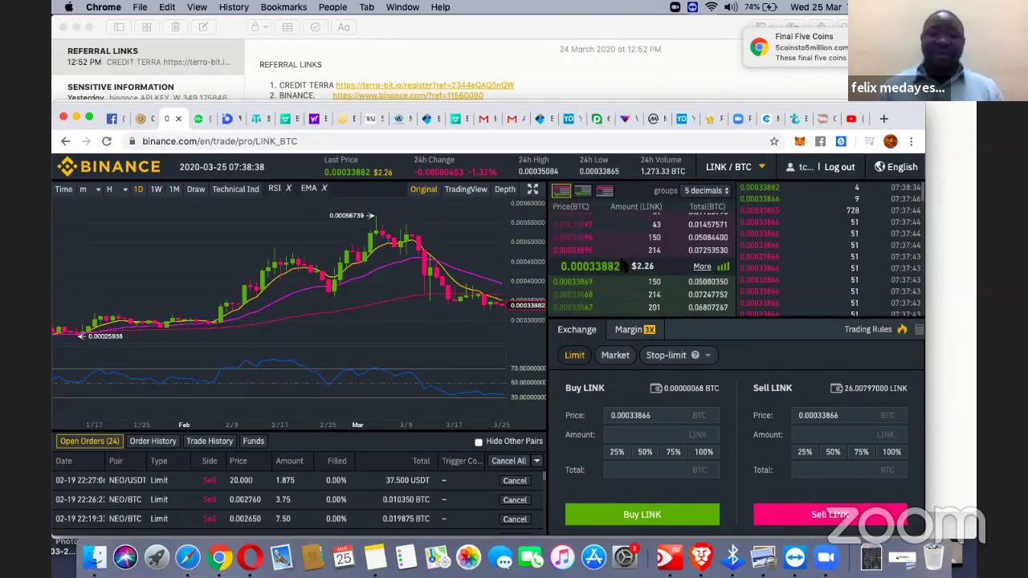
pyautogui.moveTo(557, 277)
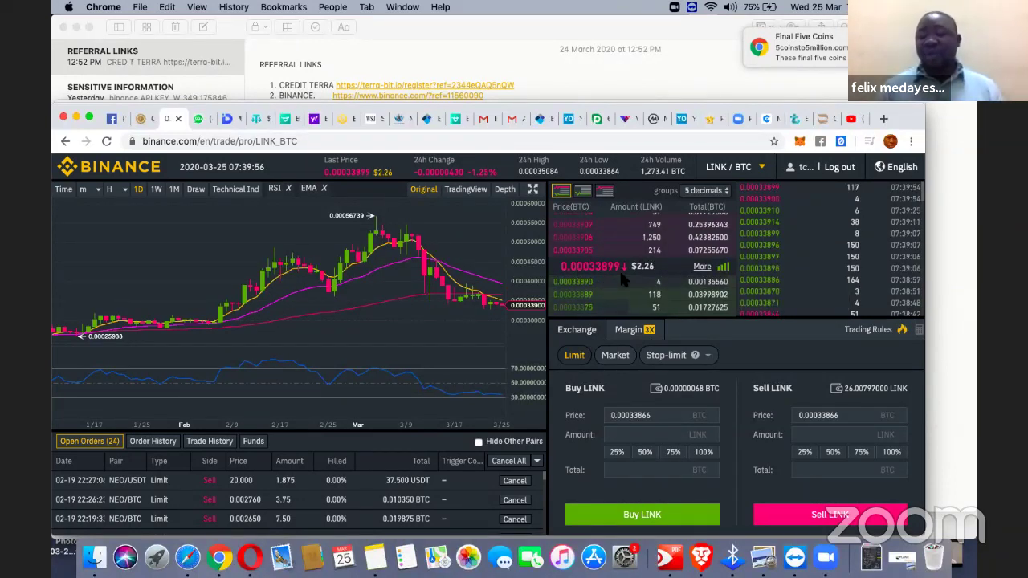
pyautogui.moveTo(621, 279)
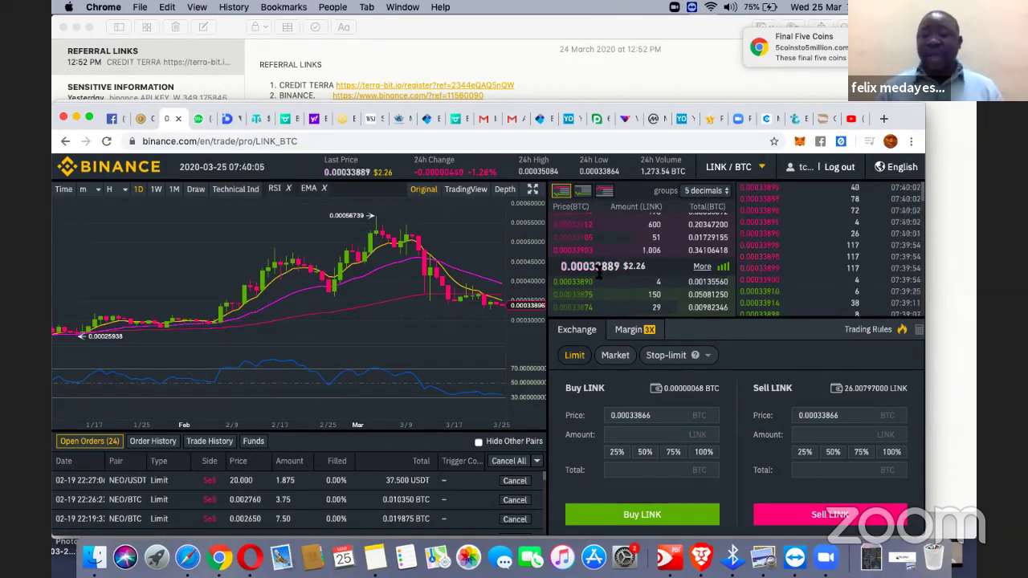
# Clear the LINK buy price and try tiny values, starting with 0.00000001 BTC
pyautogui.click(664, 415)
pyautogui.press('BackSpace')
pyautogui.press('BackSpace')
pyautogui.press('BackSpace')
pyautogui.press('BackSpace')
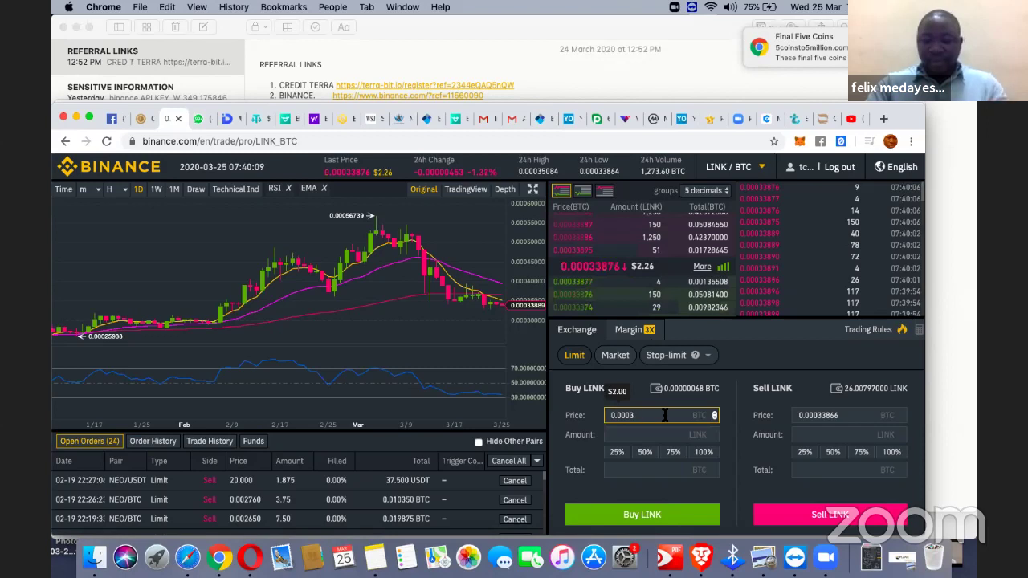
pyautogui.press('BackSpace')
pyautogui.press('BackSpace')
pyautogui.press('BackSpace')
pyautogui.press('BackSpace')
pyautogui.press('BackSpace')
pyautogui.press('BackSpace')
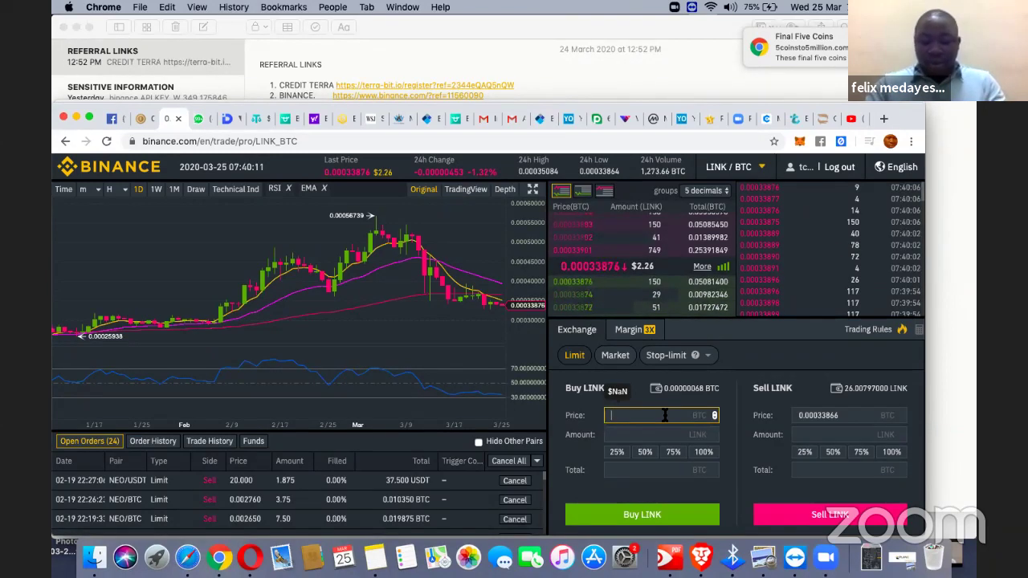
pyautogui.write('0.000')
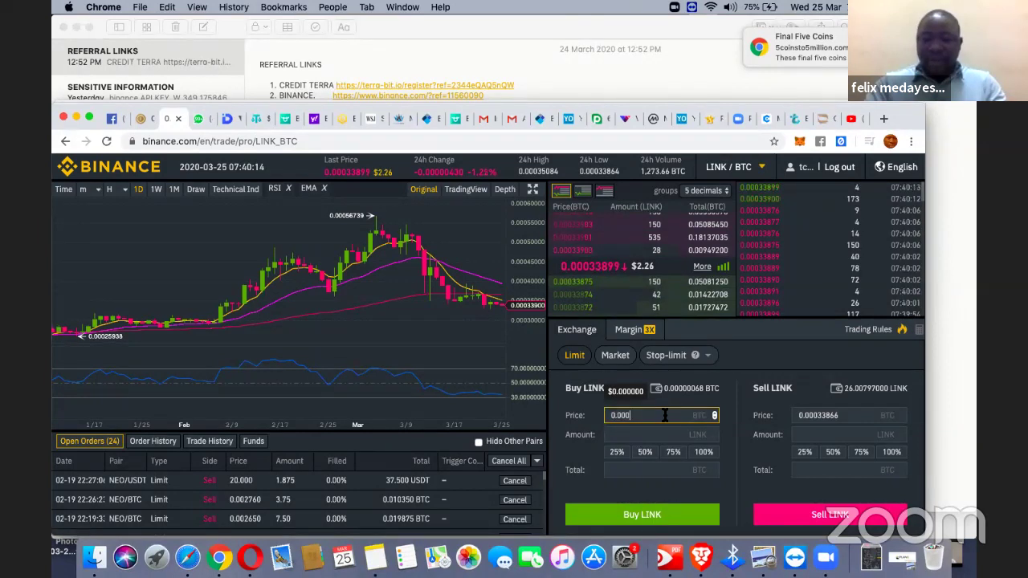
pyautogui.write('000')
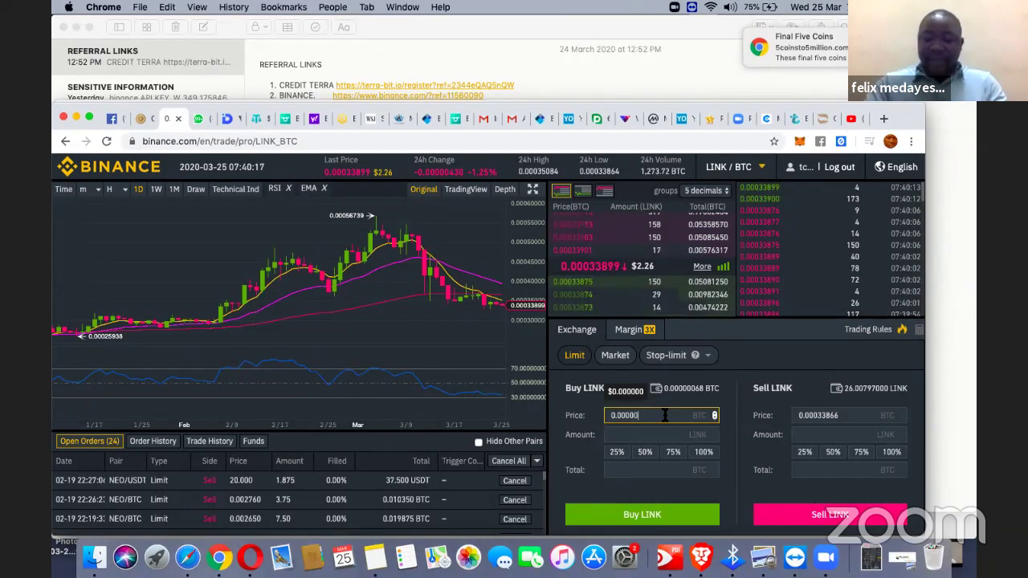
pyautogui.write('01')
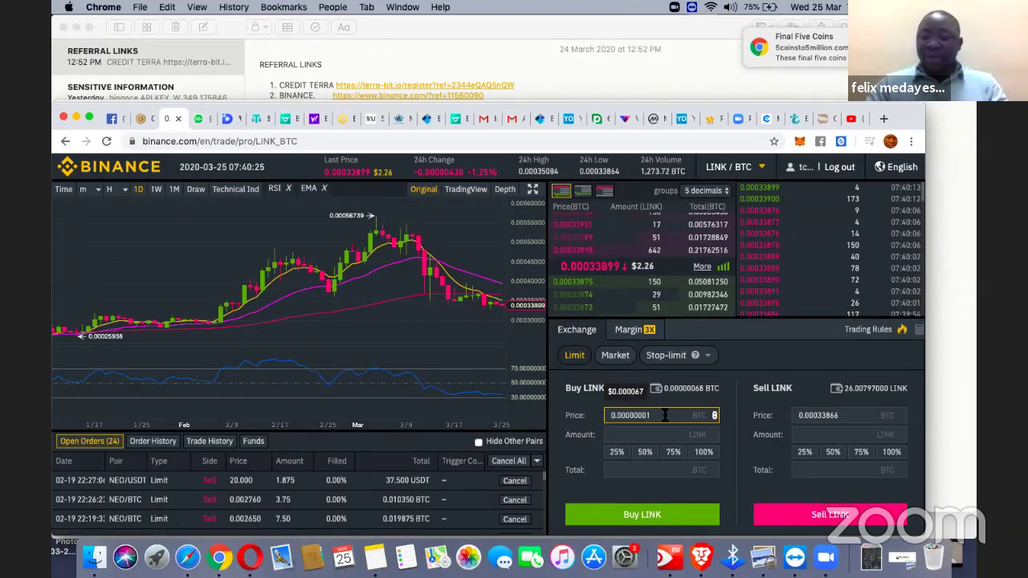
pyautogui.press('BackSpace')
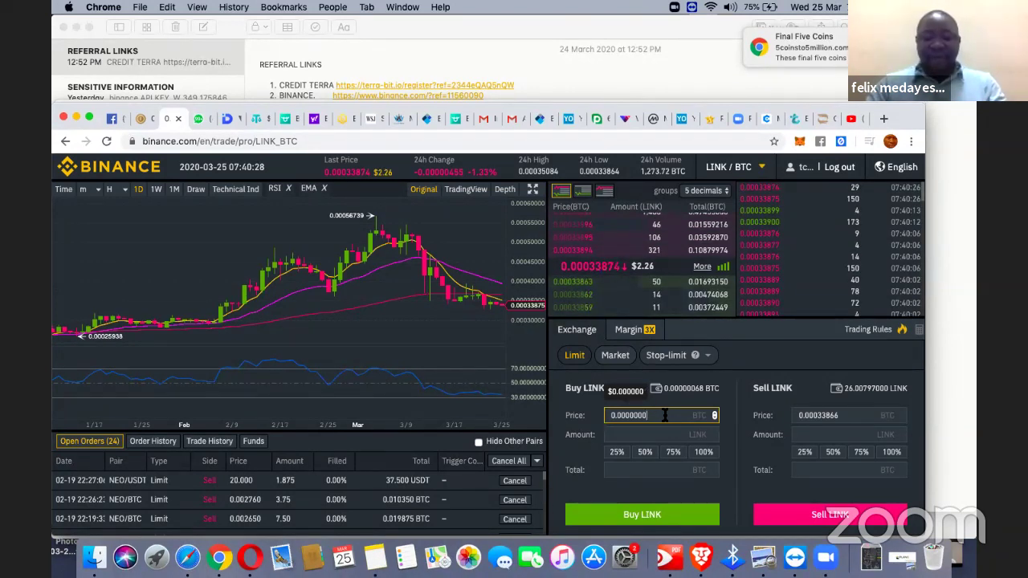
pyautogui.write('9')
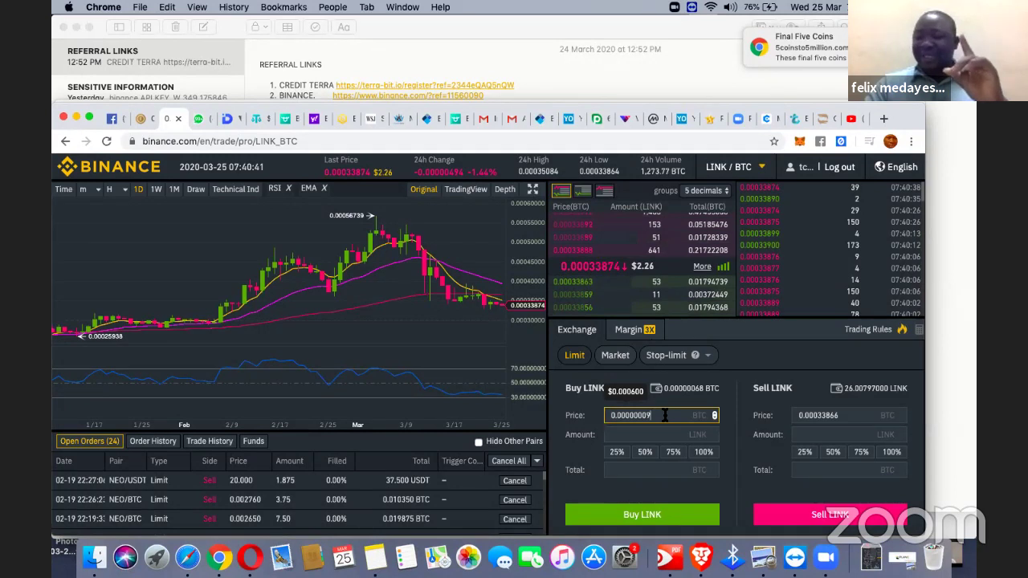
pyautogui.press('BackSpace')
pyautogui.press('BackSpace')
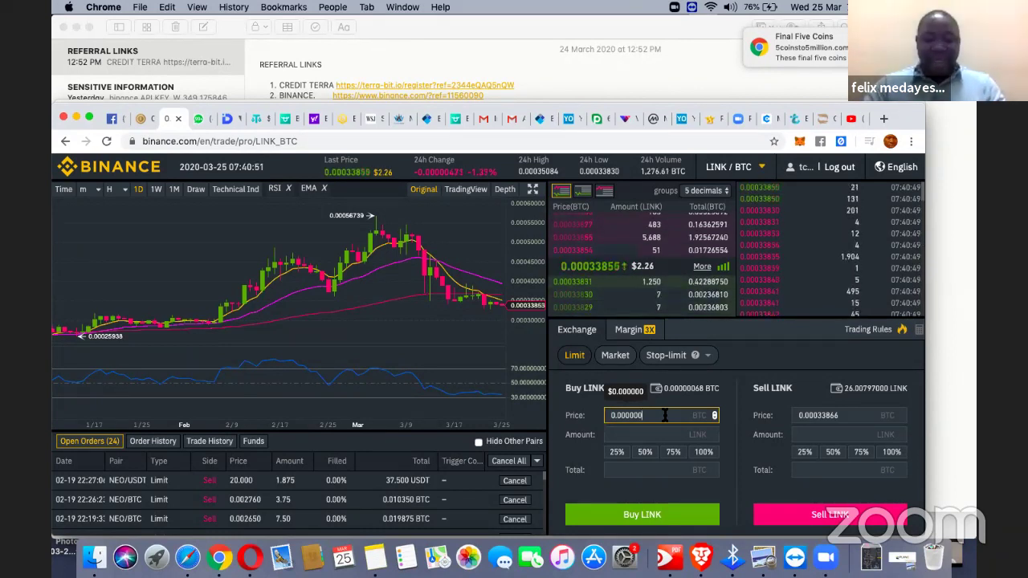
pyautogui.write('1')
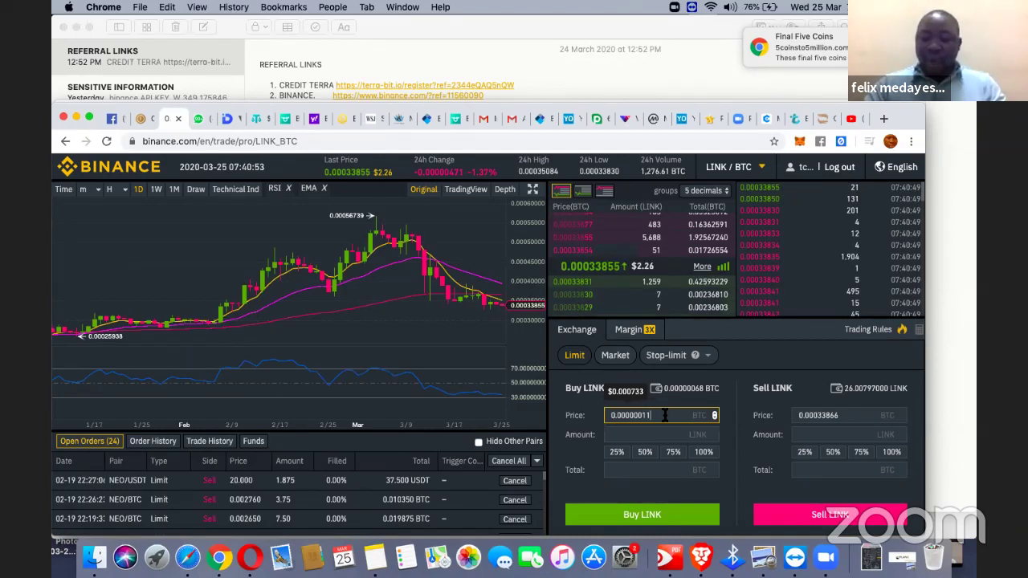
pyautogui.write('0')
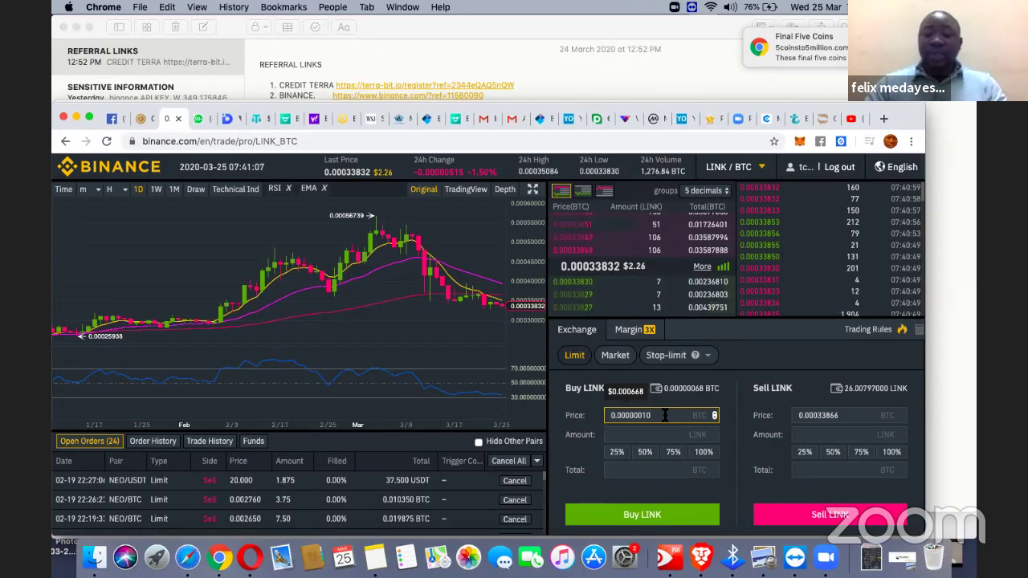
# Keep adjusting the trailing digits, settling on a limit price of 0.00000099 BTC
pyautogui.press('BackSpace')
pyautogui.press('BackSpace')
pyautogui.write('99')
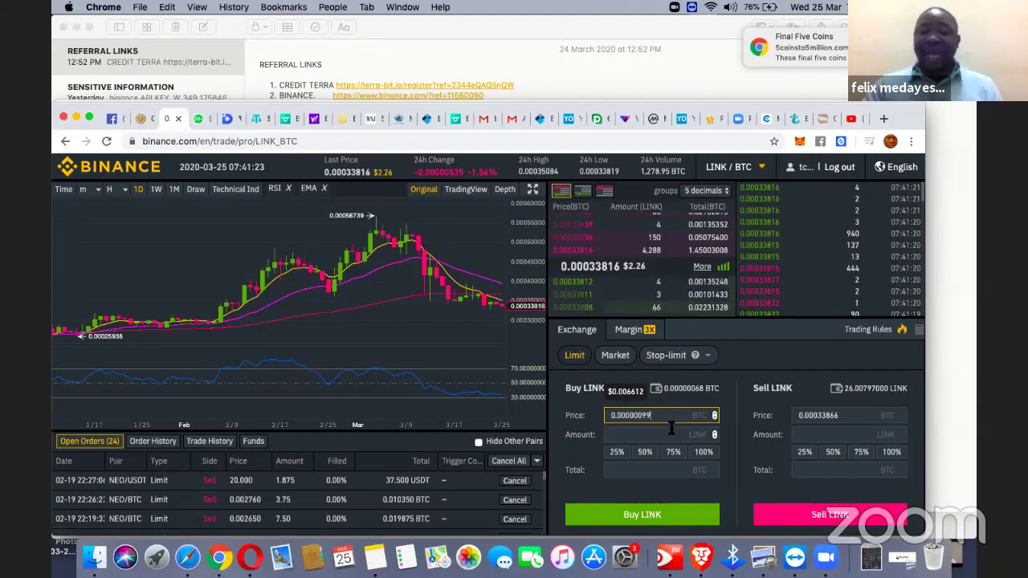
pyautogui.press('BackSpace')
pyautogui.press('BackSpace')
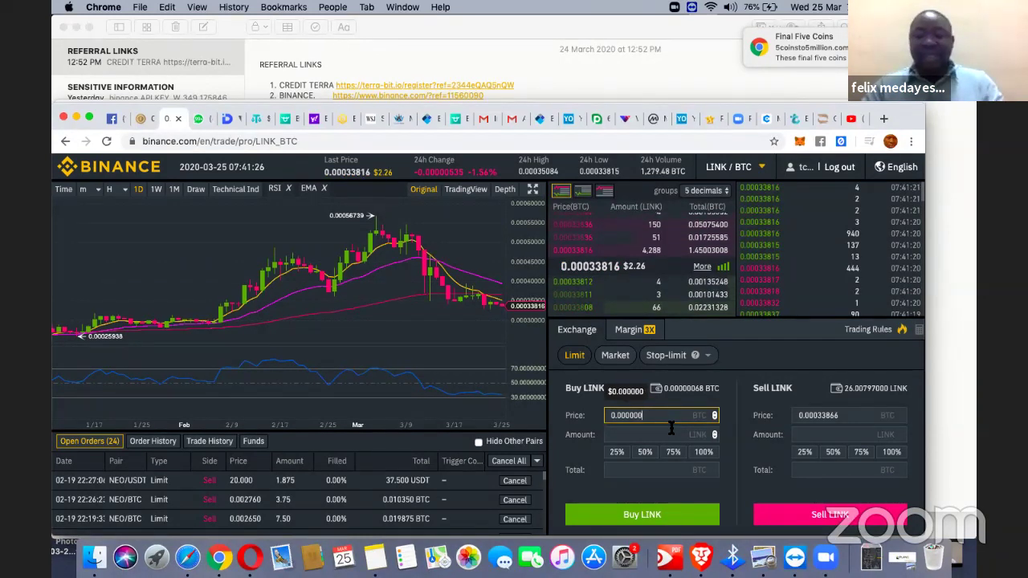
pyautogui.write('01')
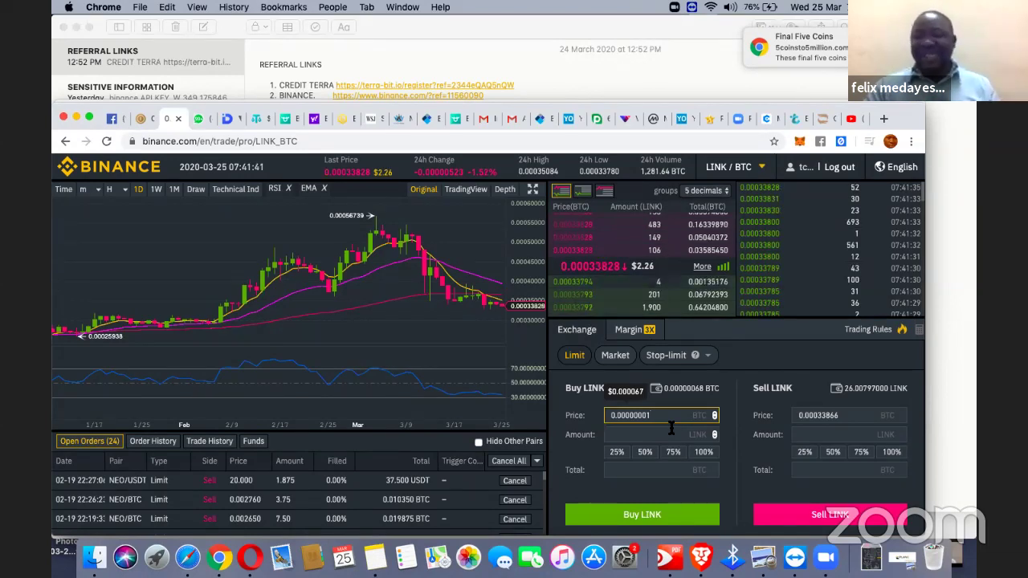
pyautogui.press('BackSpace')
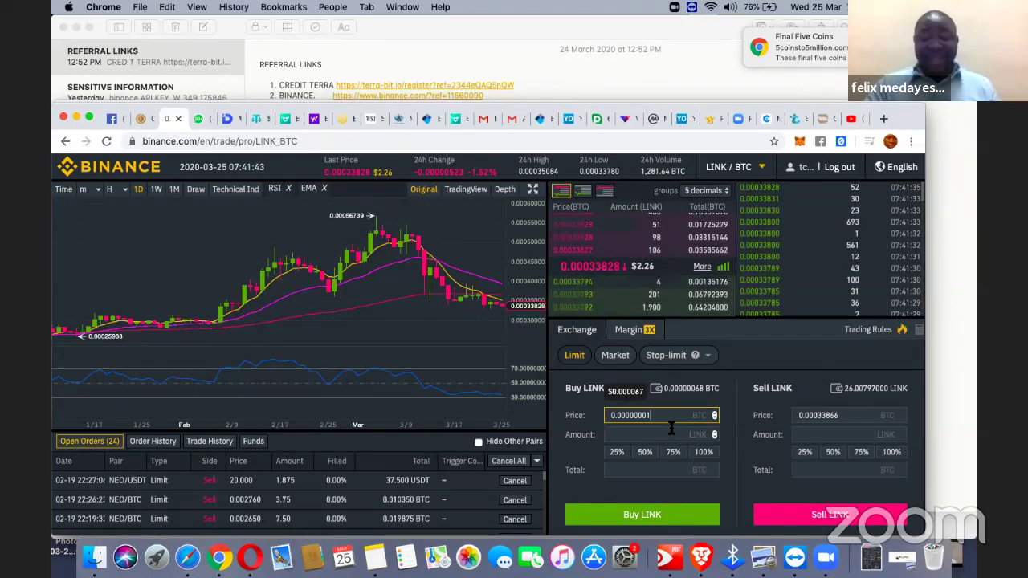
pyautogui.write('9')
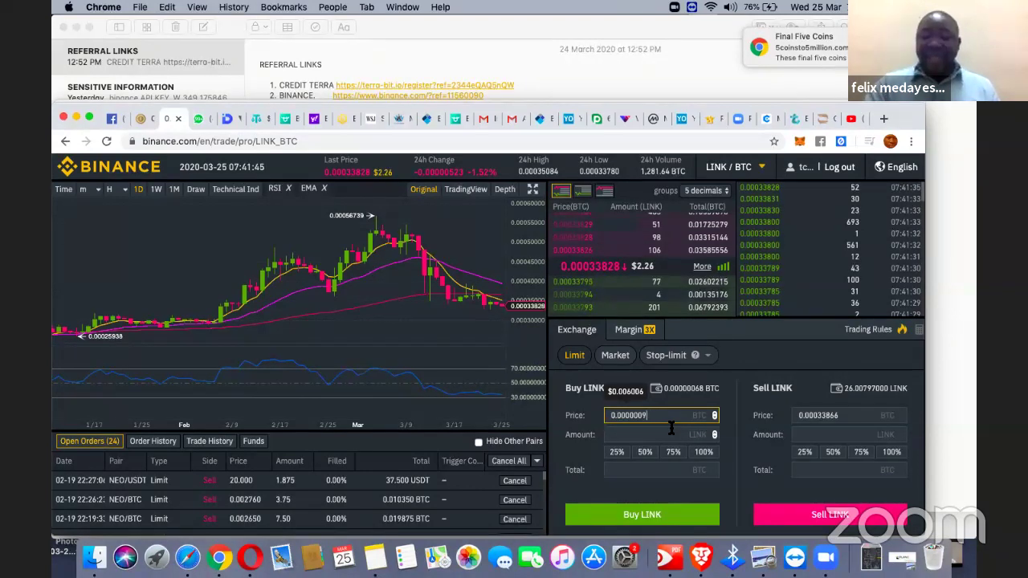
pyautogui.write('9')
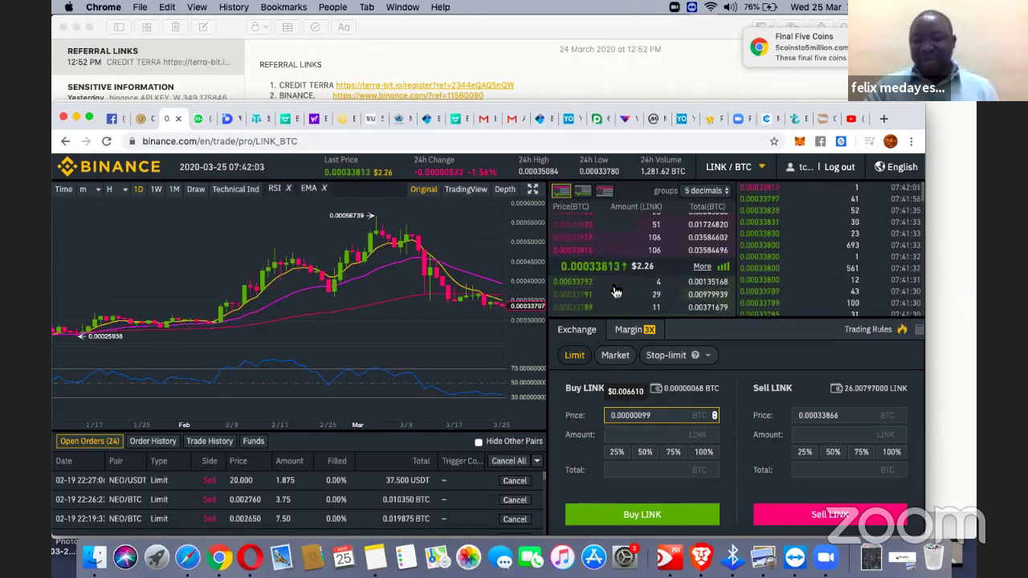
pyautogui.moveTo(616, 293)
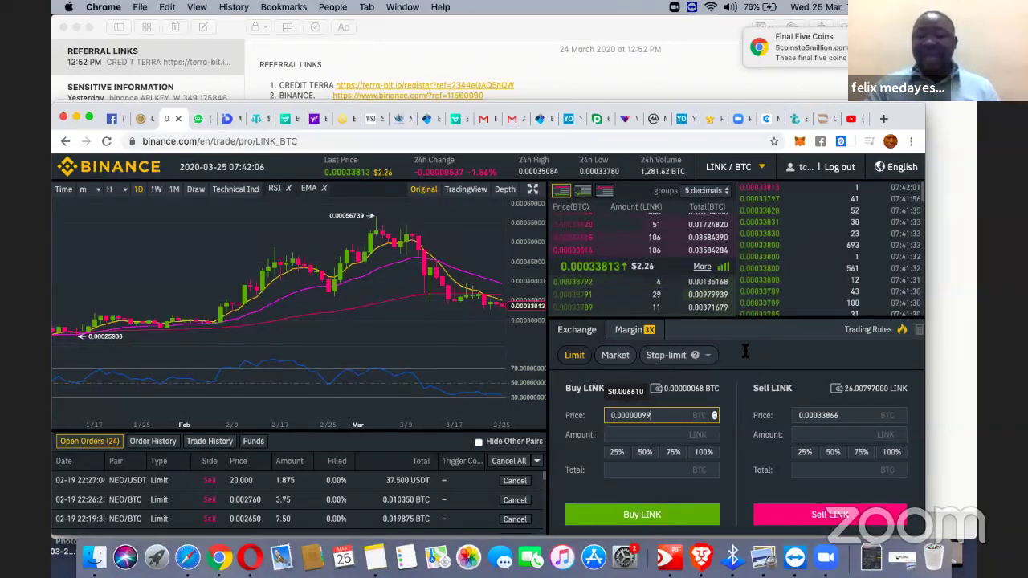
# Retype the buy price via 0.00000100 and 0.00000999, ending at 0.00001 BTC
pyautogui.press('BackSpace')
pyautogui.press('BackSpace')
pyautogui.write('10')
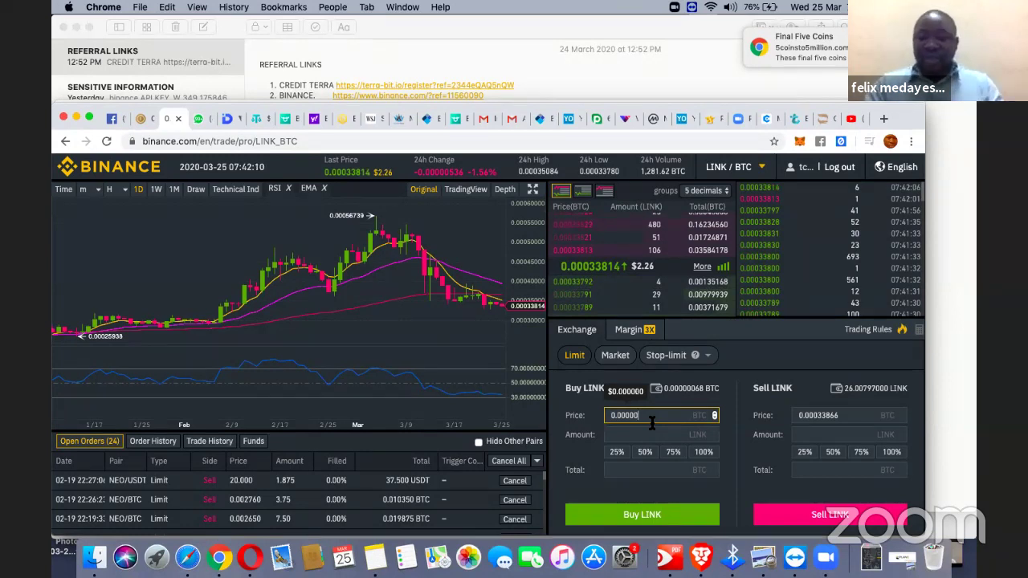
pyautogui.write('0')
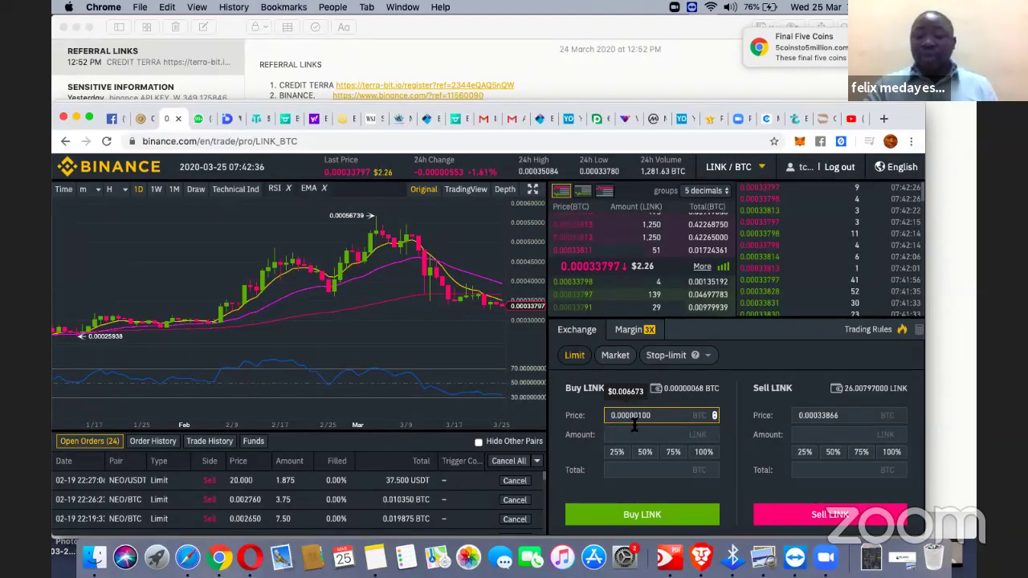
pyautogui.press('BackSpace')
pyautogui.press('BackSpace')
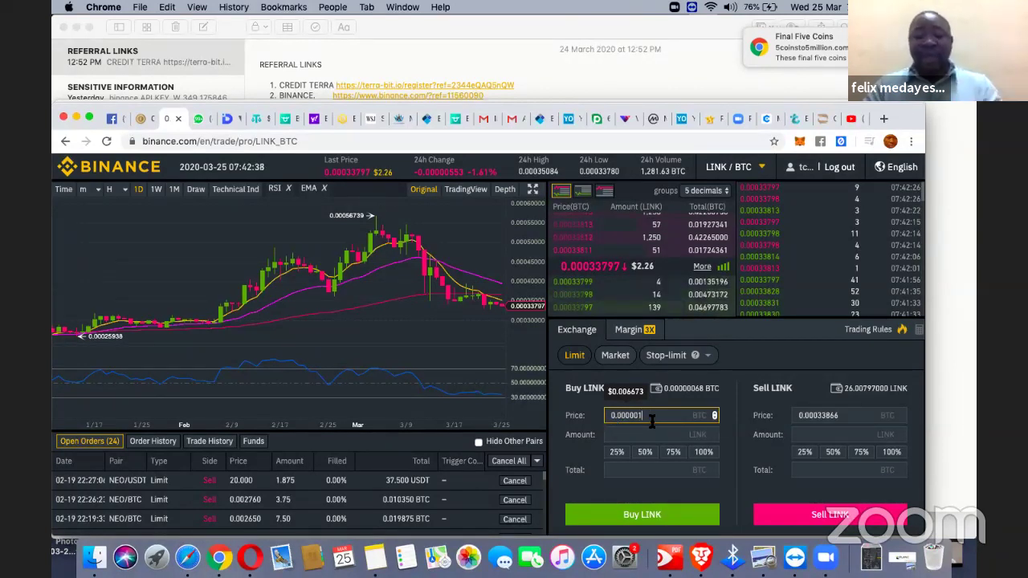
pyautogui.press('BackSpace')
pyautogui.write('999')
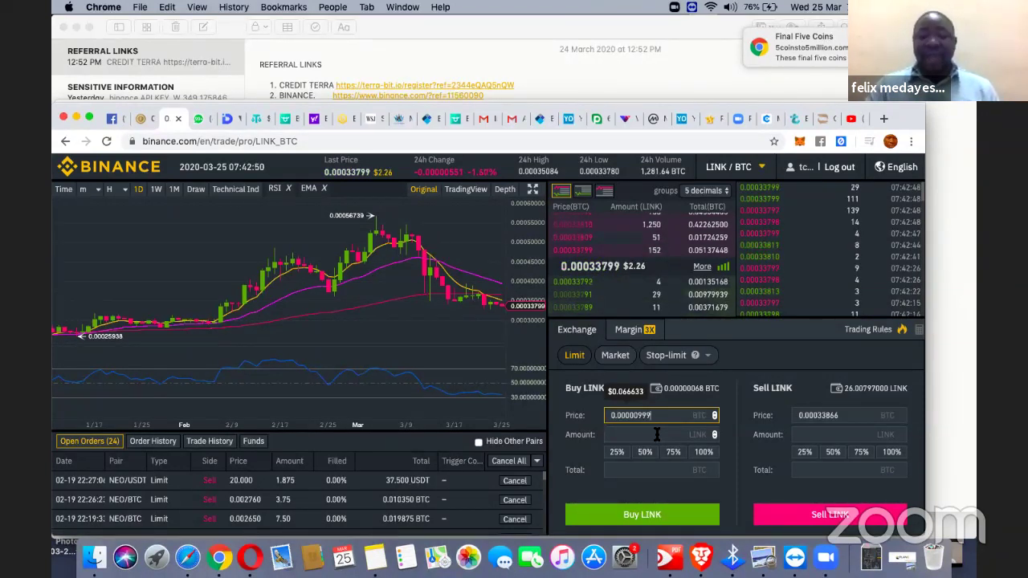
pyautogui.press('BackSpace')
pyautogui.press('BackSpace')
pyautogui.press('BackSpace')
pyautogui.press('BackSpace')
pyautogui.write('1')
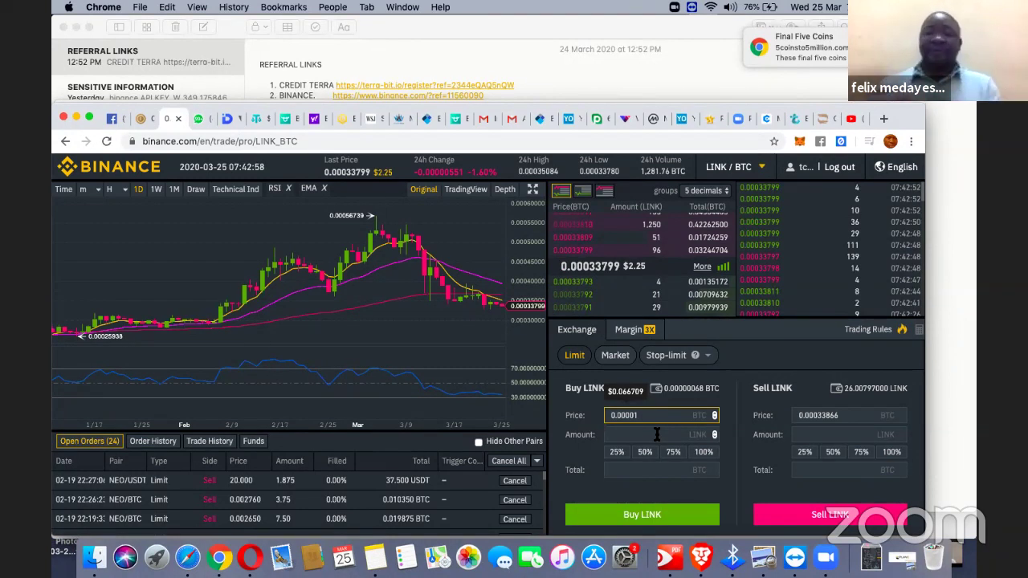
# Enter a LINK buy price of 0.0001 BTC and check its dollar value
pyautogui.write('000')
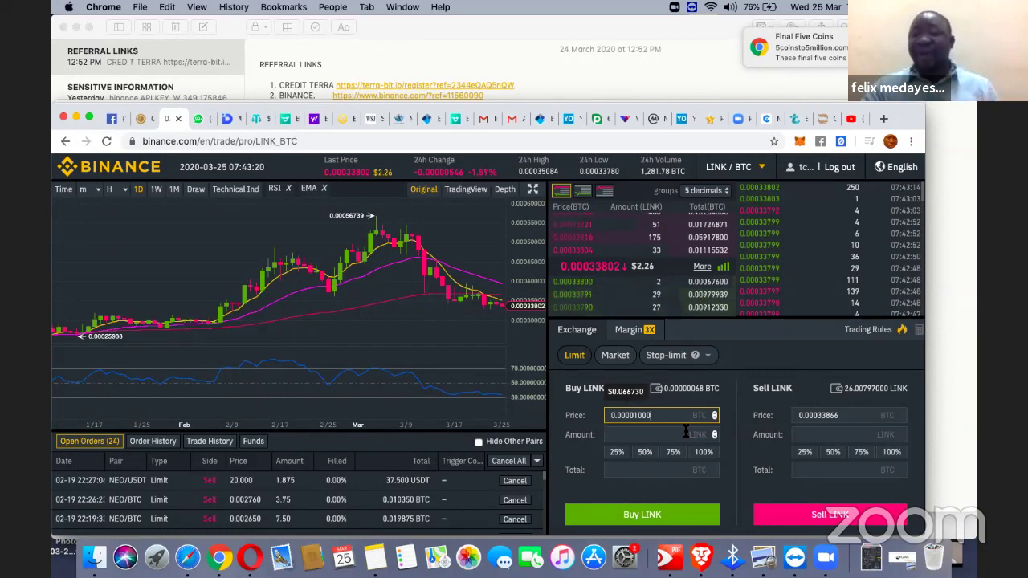
pyautogui.press('BackSpace')
pyautogui.press('BackSpace')
pyautogui.press('BackSpace')
pyautogui.press('BackSpace')
pyautogui.write('9')
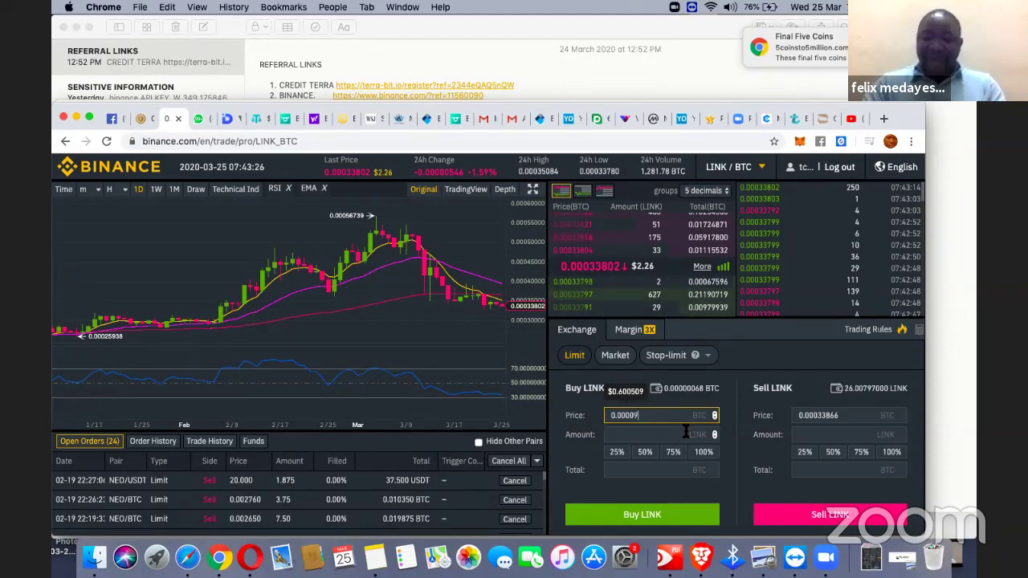
pyautogui.write('999')
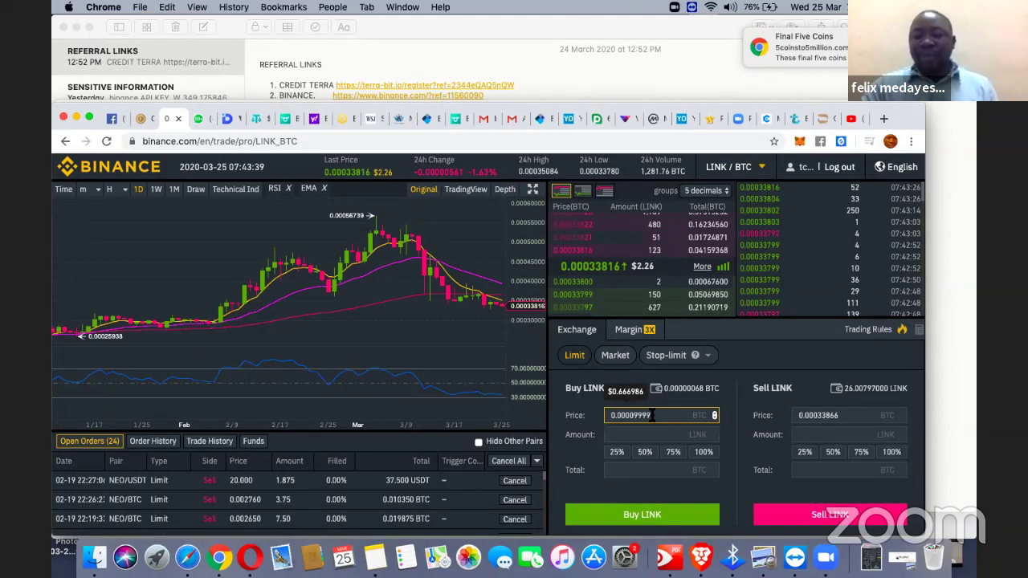
pyautogui.press('BackSpace')
pyautogui.press('BackSpace')
pyautogui.press('BackSpace')
pyautogui.press('BackSpace')
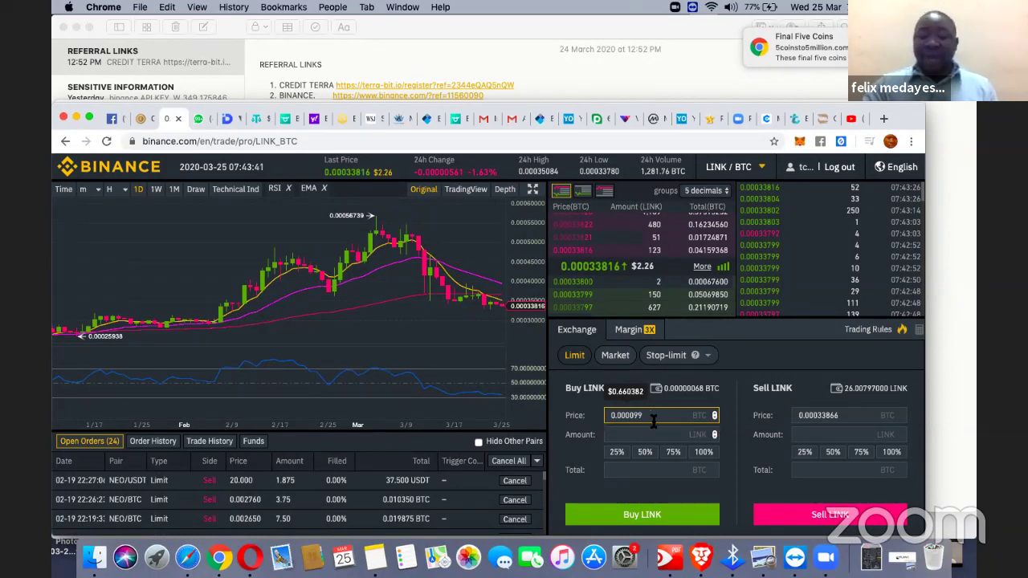
pyautogui.press('BackSpace')
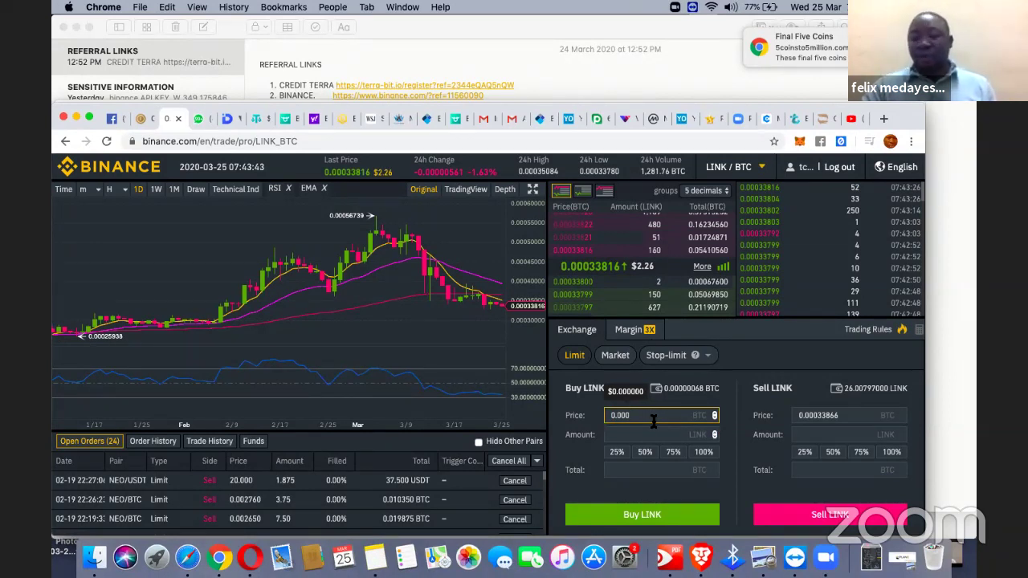
pyautogui.write('1')
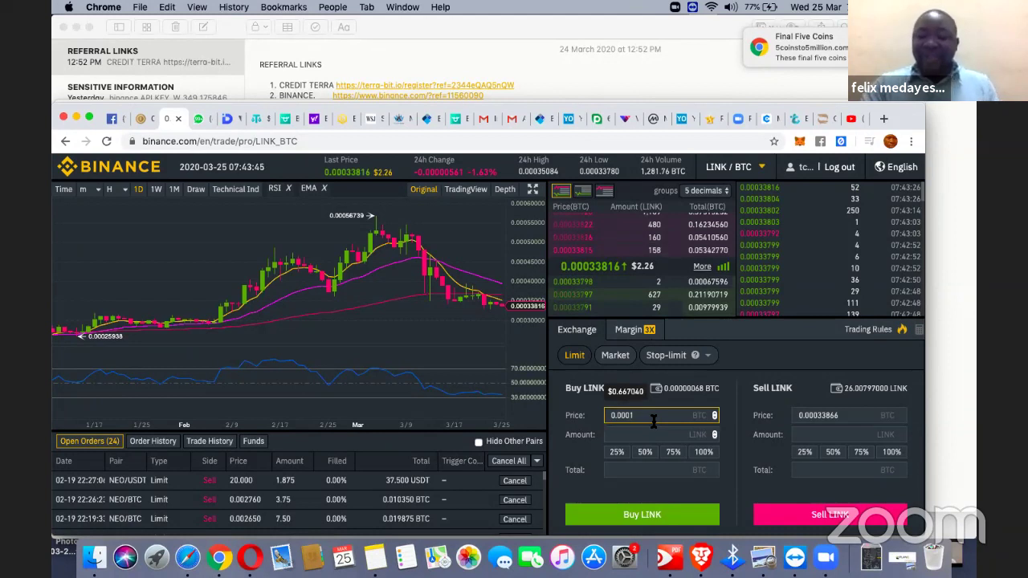
pyautogui.write('0000')
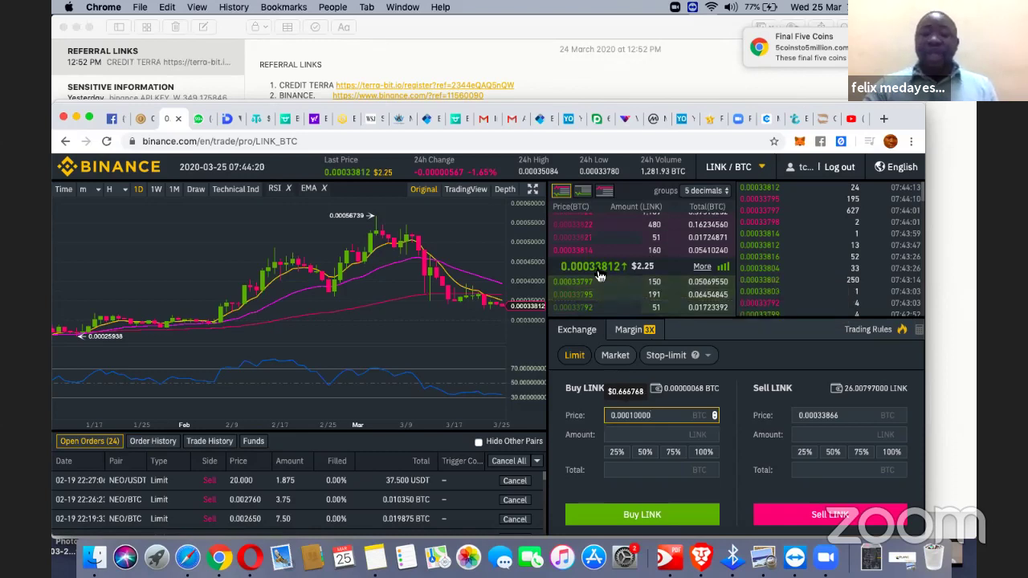
pyautogui.press('BackSpace')
pyautogui.press('BackSpace')
pyautogui.press('BackSpace')
pyautogui.press('BackSpace')
pyautogui.press('BackSpace')
# Change the buy price to 0.00099999 BTC to compare its dollar value, then start deleting digits
pyautogui.write('99999')
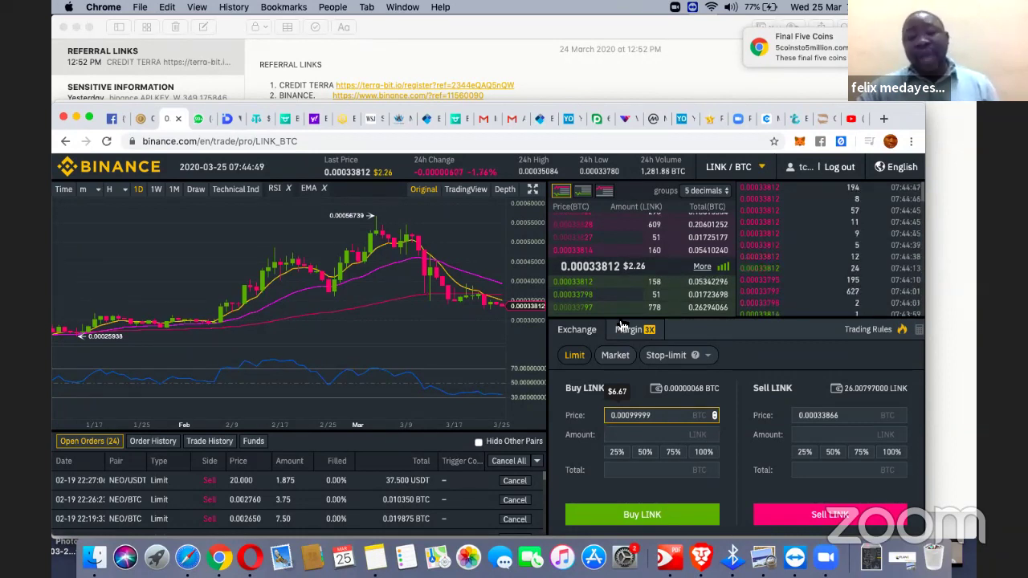
pyautogui.moveTo(601, 279)
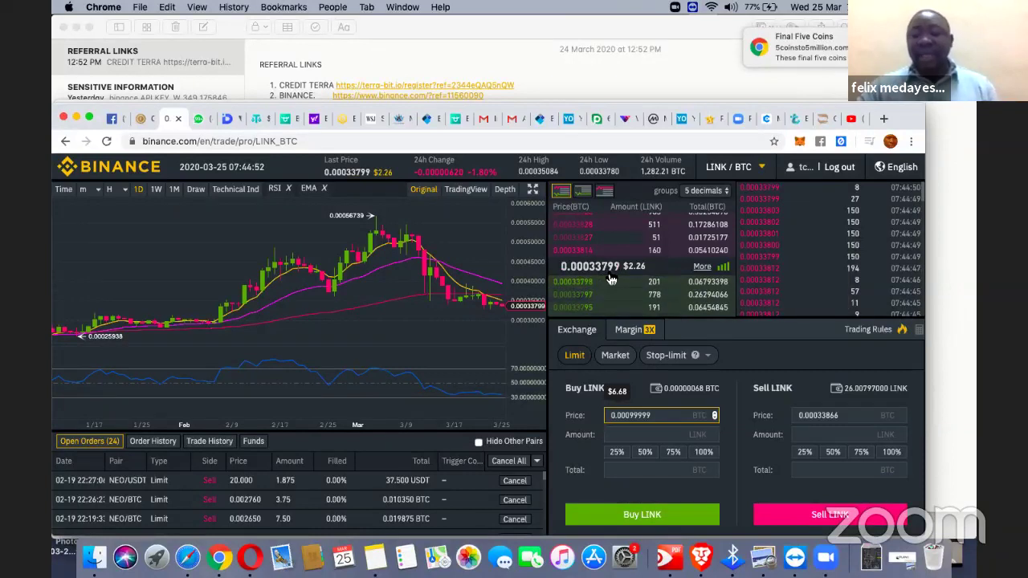
pyautogui.press('BackSpace')
pyautogui.press('BackSpace')
pyautogui.press('BackSpace')
pyautogui.press('BackSpace')
pyautogui.press('BackSpace')
pyautogui.press('BackSpace')
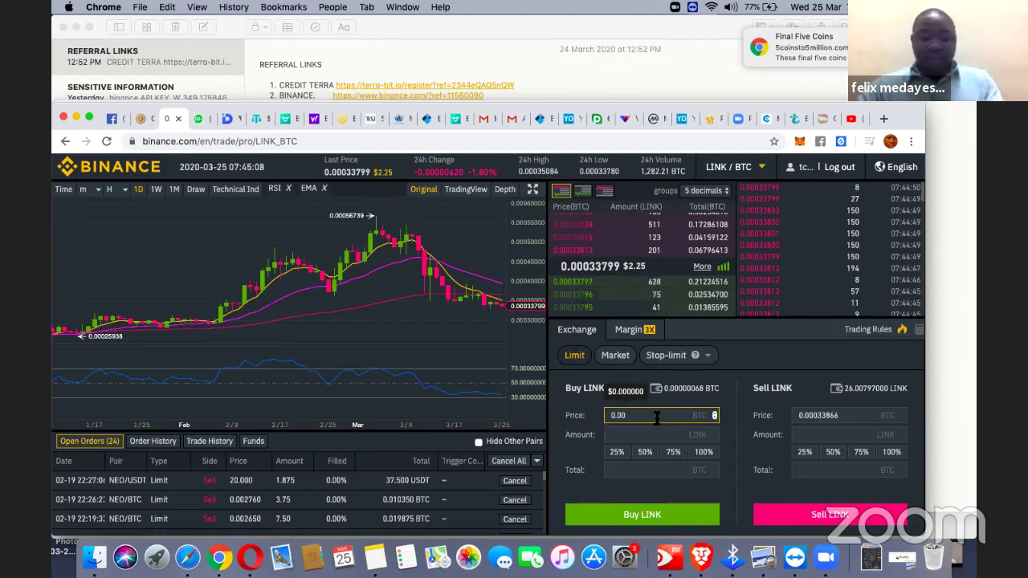
# Try a LINK buy price of 0.001 BTC, then set it to 0.00999999 BTC (about $66.64)
pyautogui.write('100000')
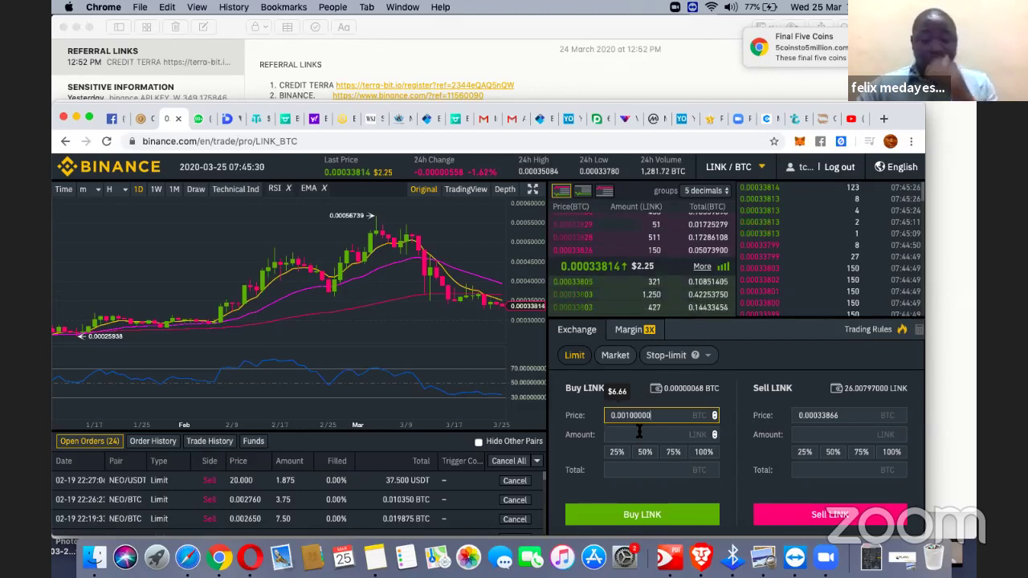
pyautogui.press('BackSpace')
pyautogui.press('BackSpace')
pyautogui.press('BackSpace')
pyautogui.press('BackSpace')
pyautogui.press('BackSpace')
pyautogui.press('BackSpace')
pyautogui.write('9999')
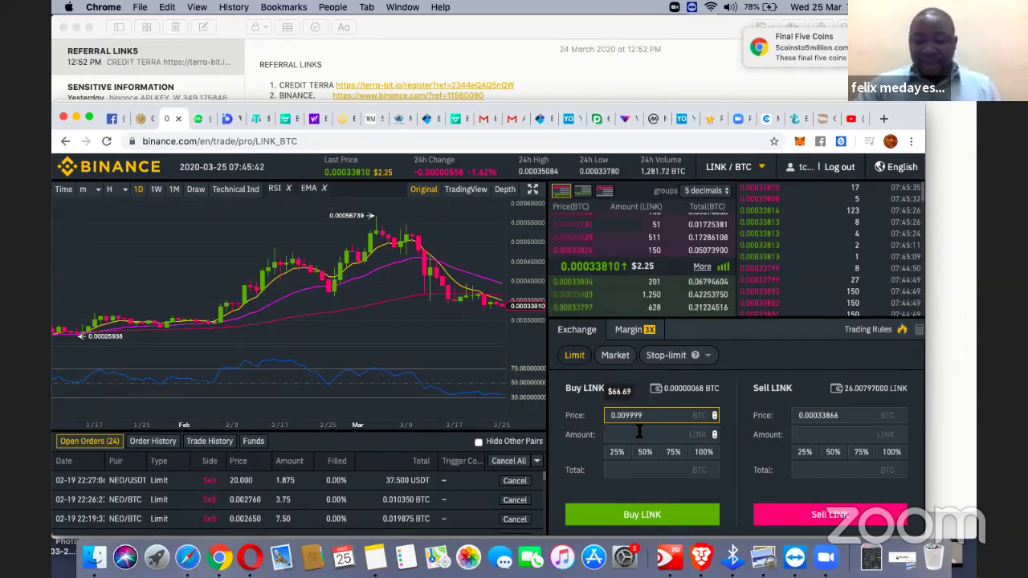
pyautogui.write('9')
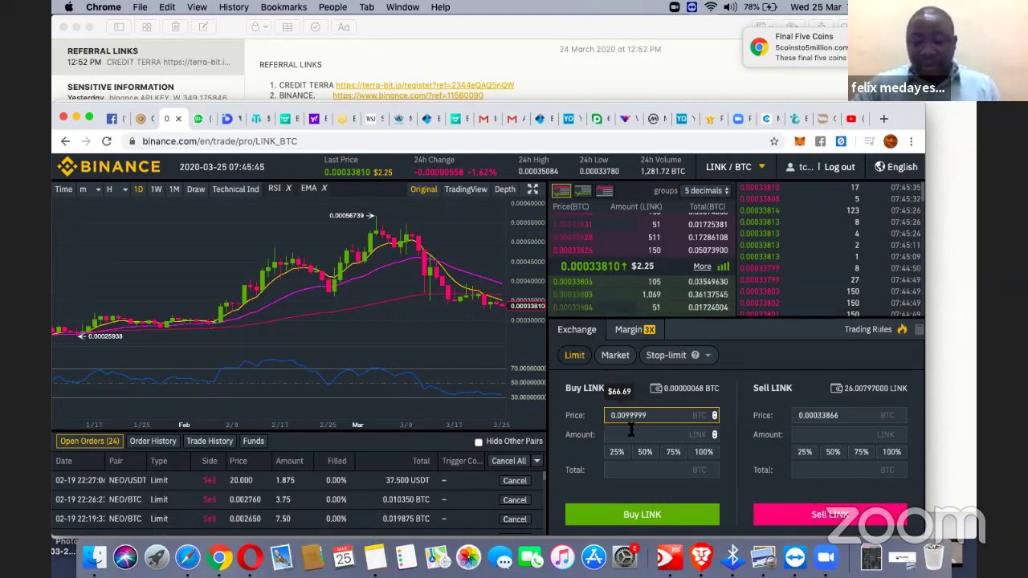
pyautogui.write('9')
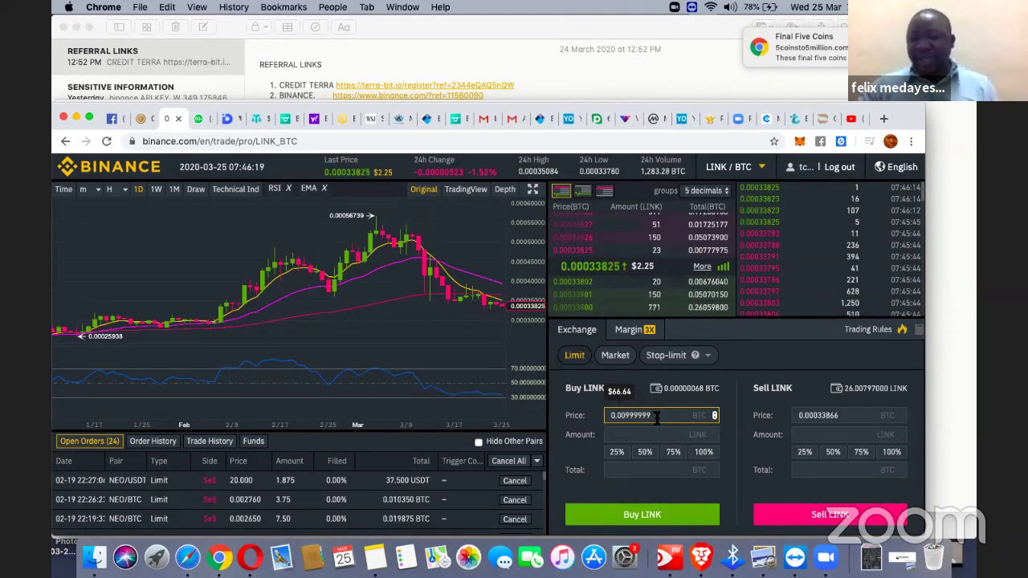
pyautogui.moveTo(611, 282)
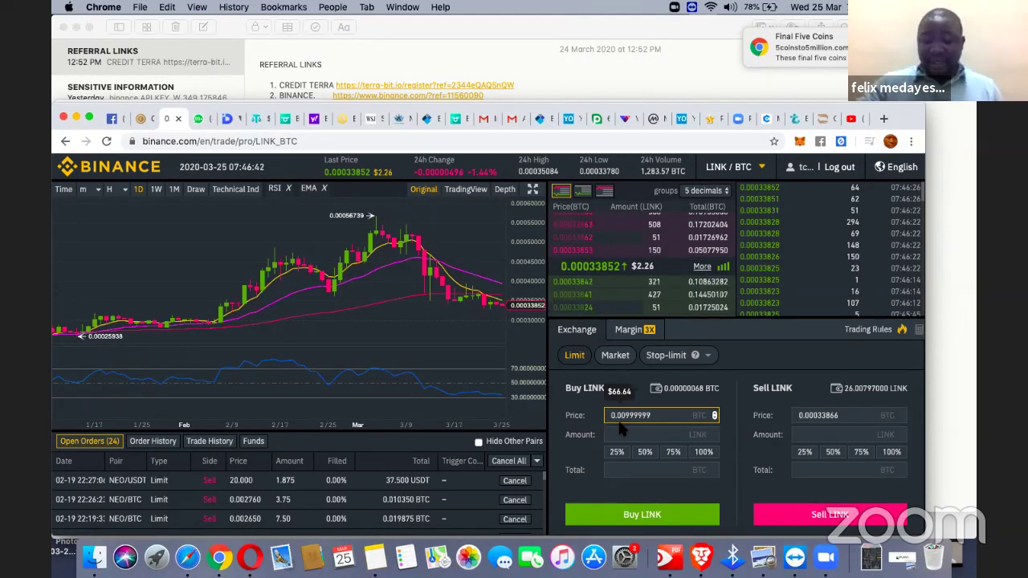
# Replace the LINK buy price with 0.0000001 BTC, worth about $0.000668
pyautogui.press('BackSpace')
pyautogui.press('BackSpace')
pyautogui.press('BackSpace')
pyautogui.press('BackSpace')
pyautogui.press('BackSpace')
pyautogui.press('BackSpace')
pyautogui.write('0.')
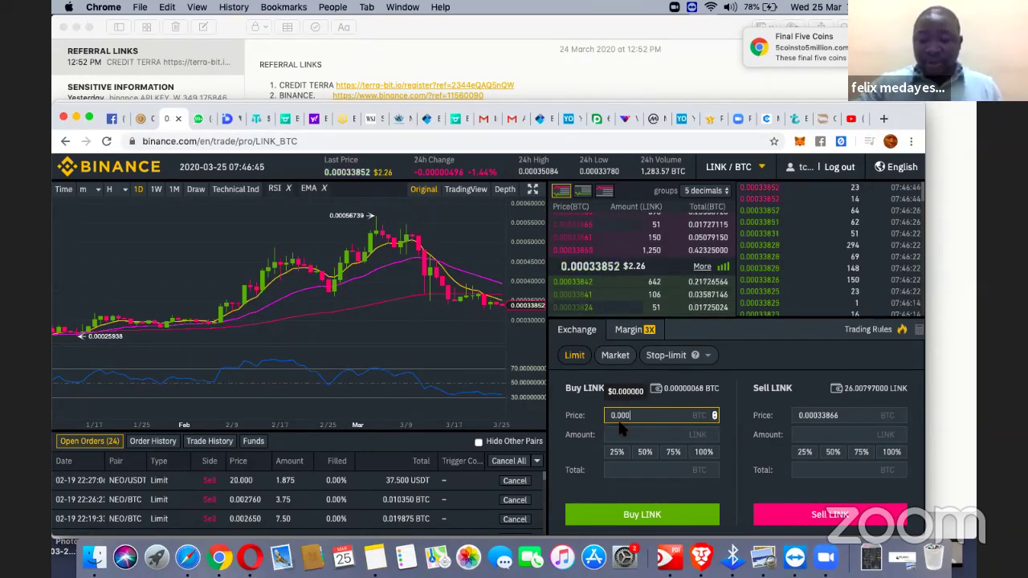
pyautogui.write('00')
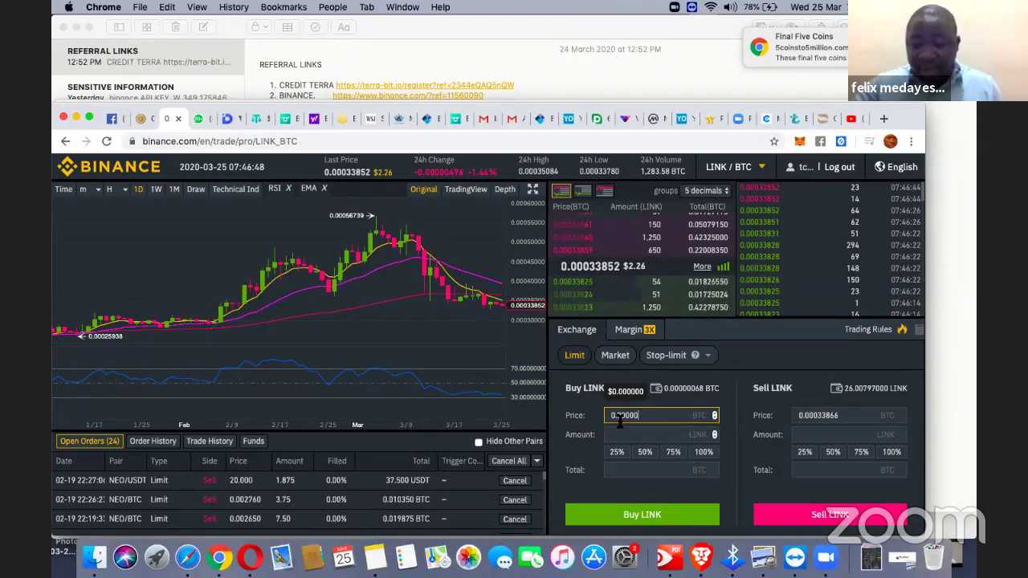
pyautogui.write('0')
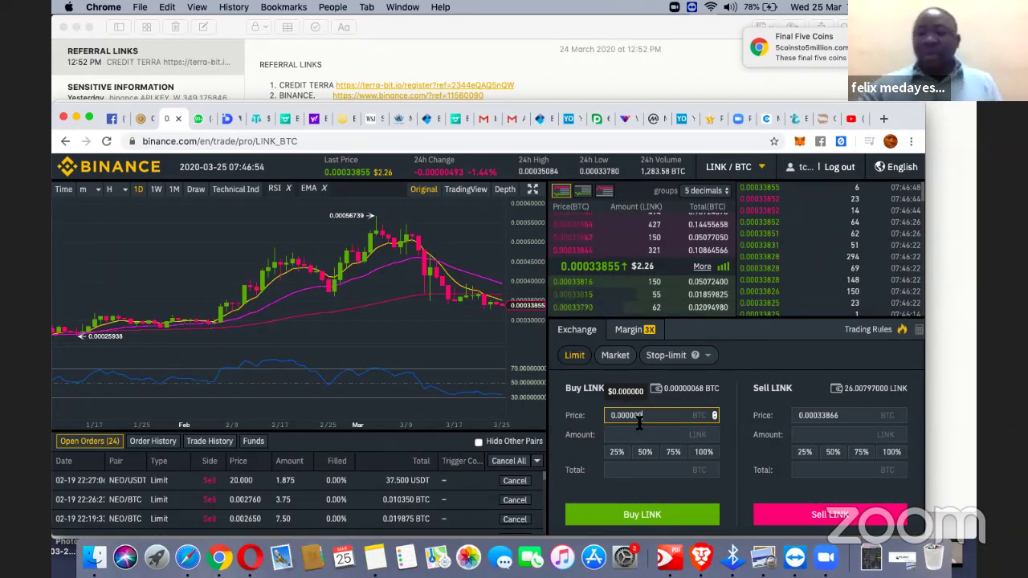
pyautogui.write('10')
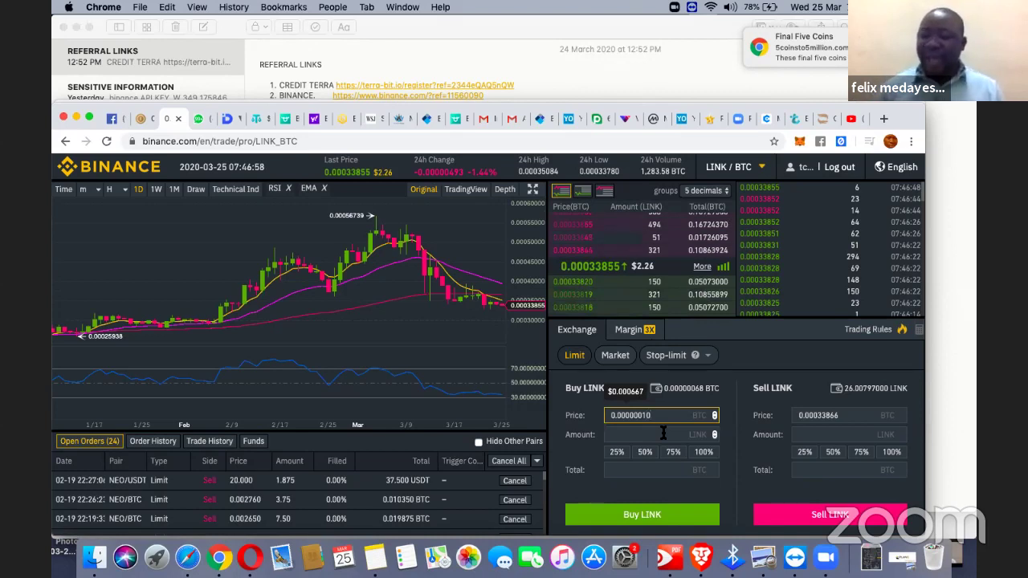
pyautogui.press('BackSpace')
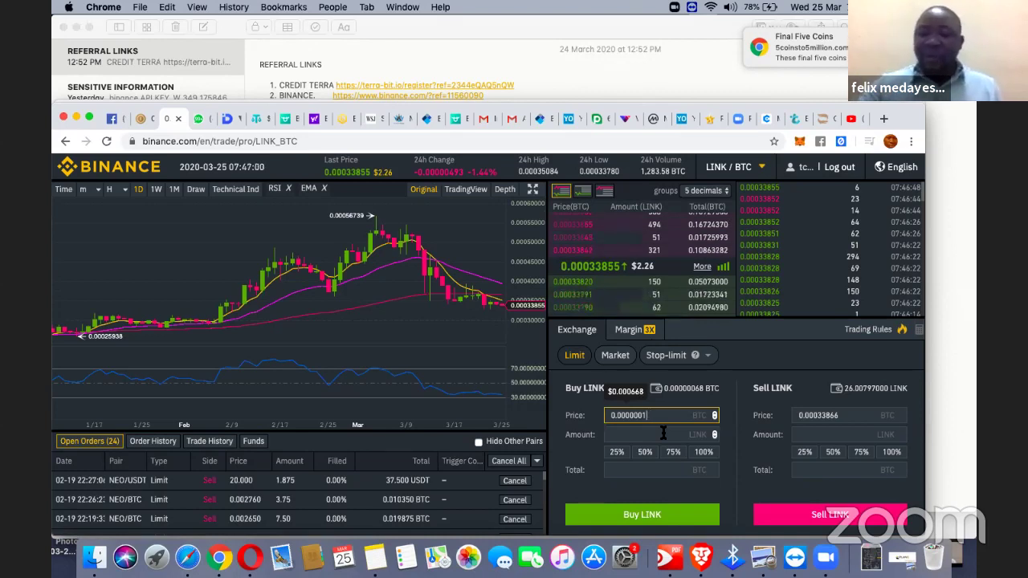
pyautogui.click(712, 193)
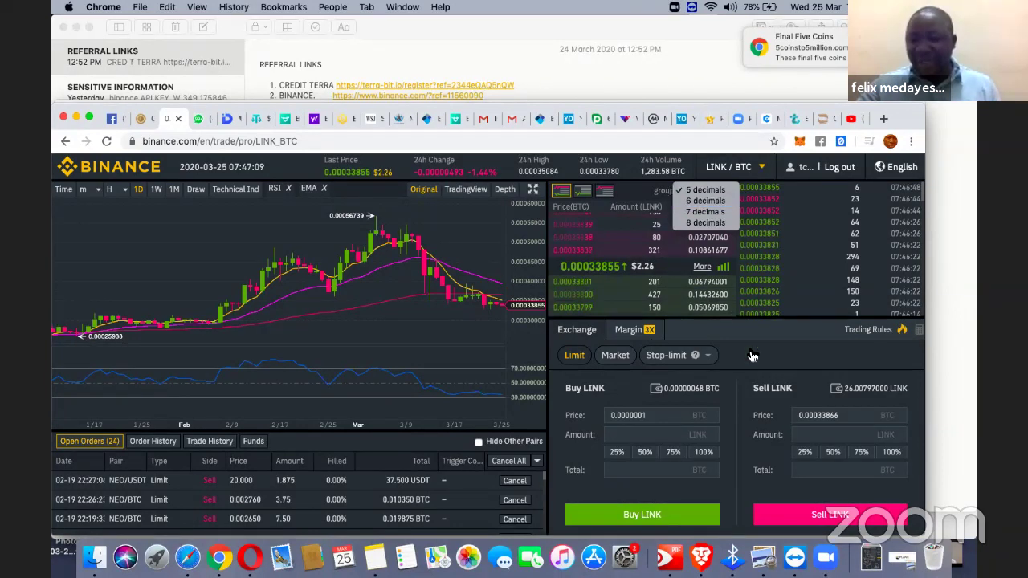
pyautogui.click(732, 404)
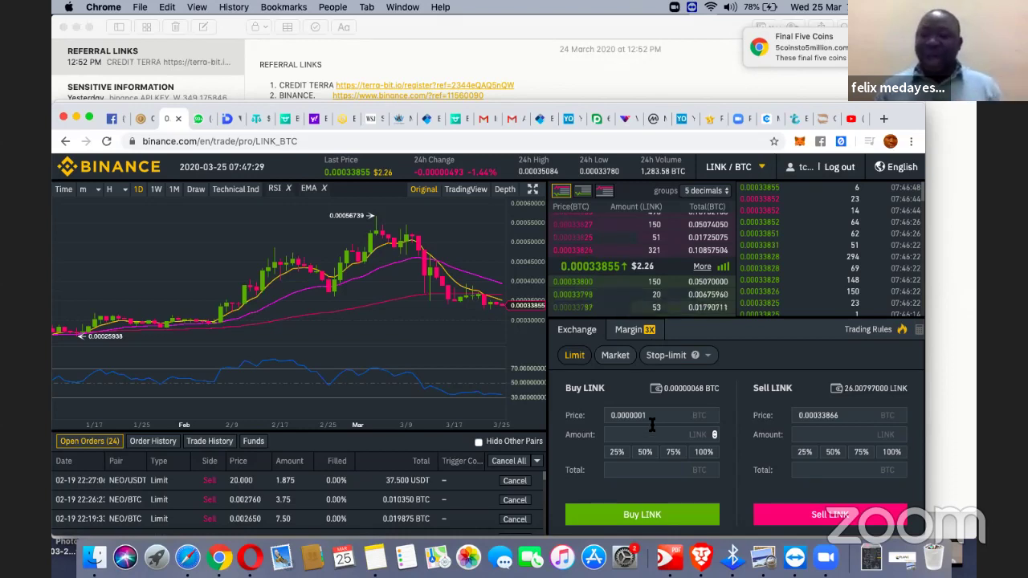
pyautogui.click(652, 421)
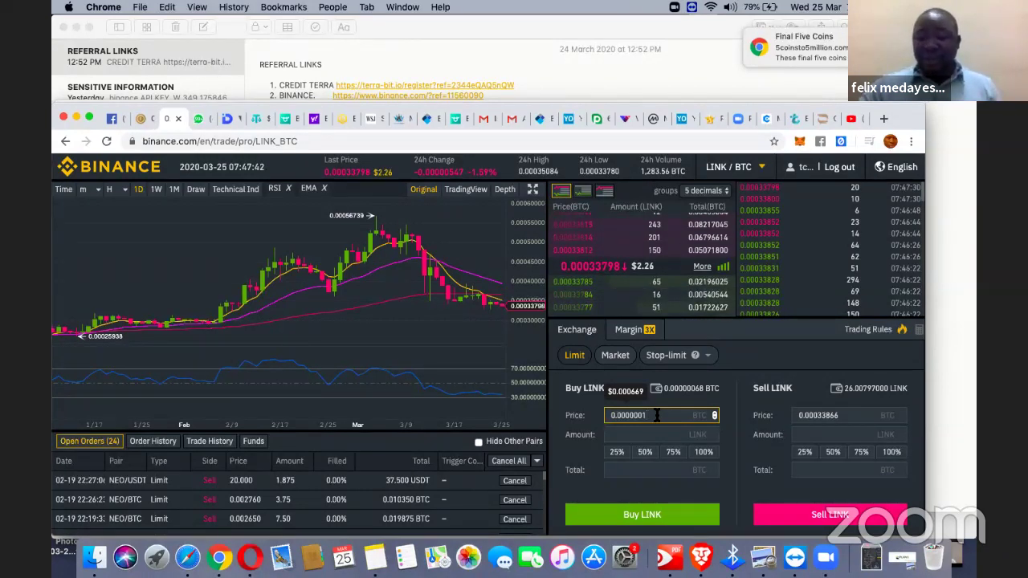
# Edit the LINK buy price to read 0.0000010 BTC, about $0.0067
pyautogui.press('BackSpace')
pyautogui.write('01')
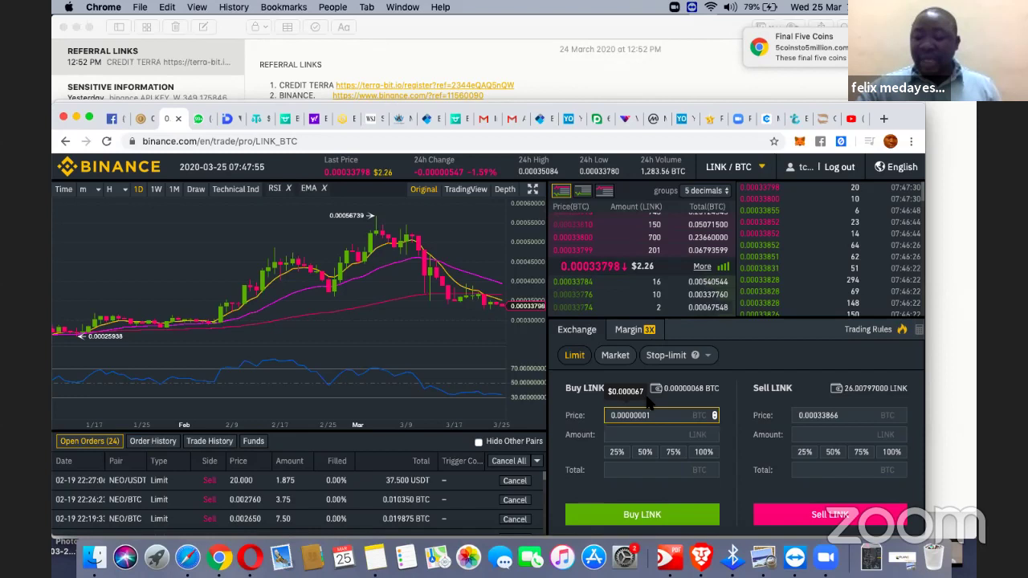
pyautogui.press('BackSpace')
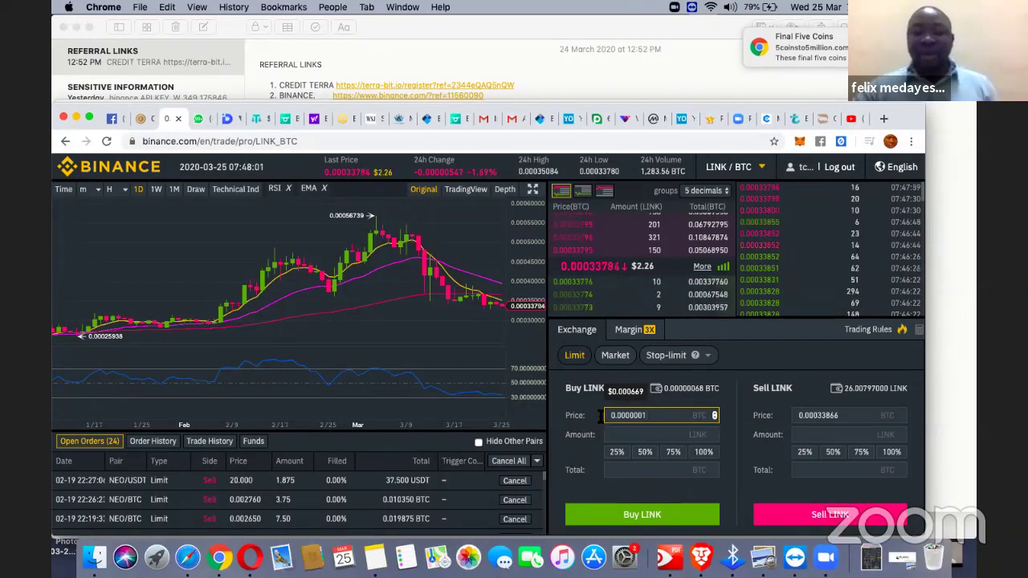
pyautogui.press('BackSpace')
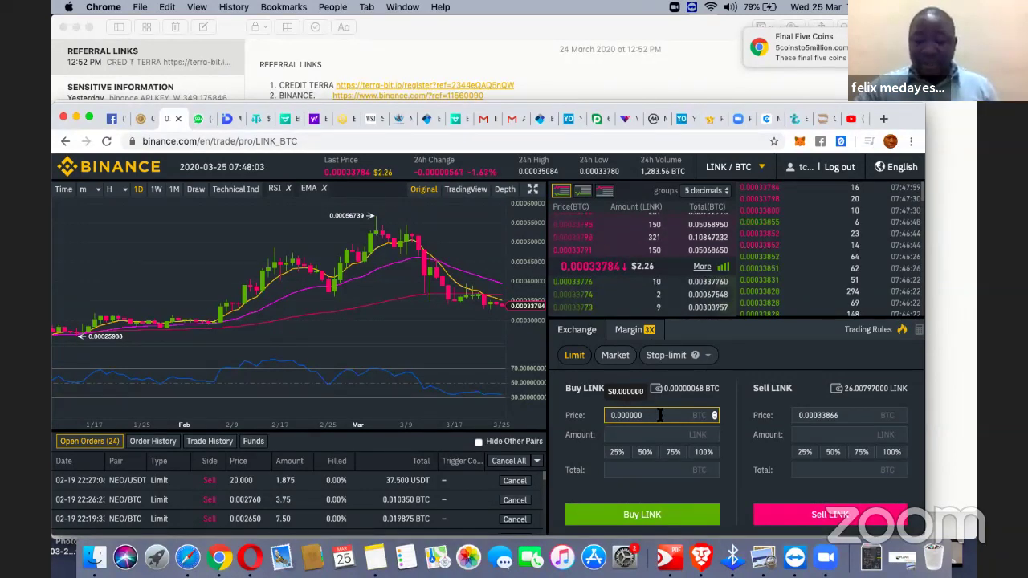
pyautogui.press('BackSpace')
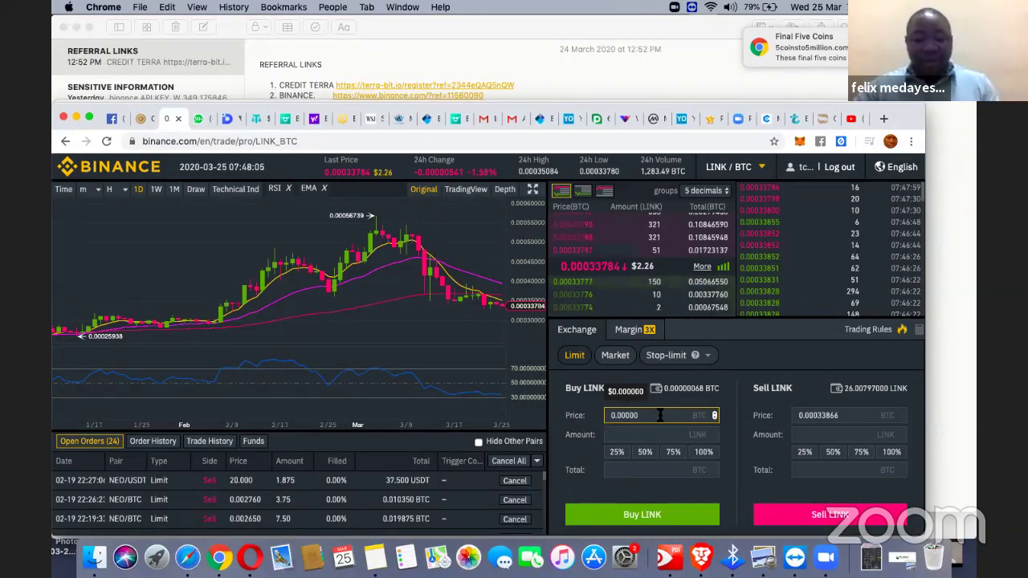
pyautogui.write('1')
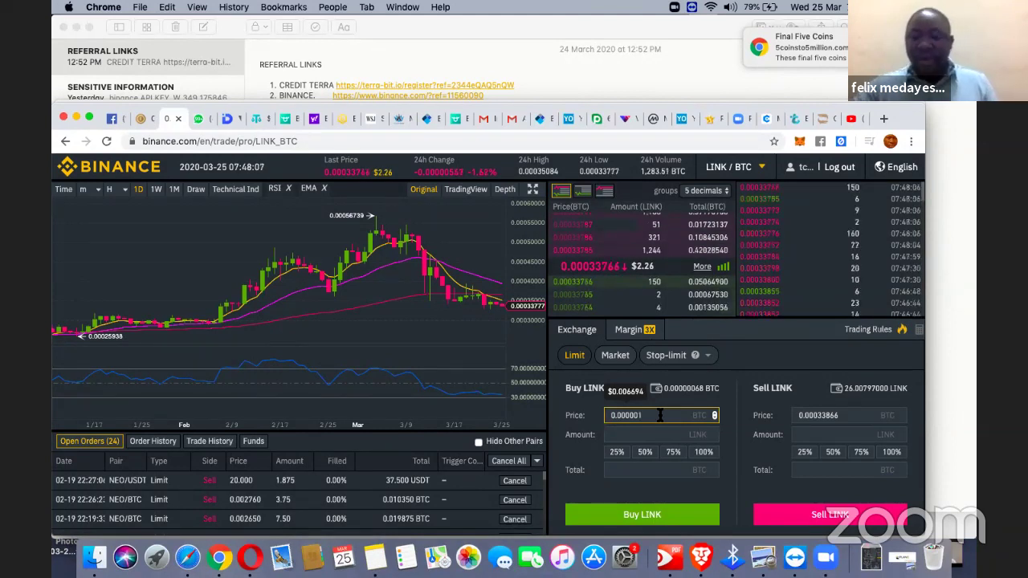
pyautogui.write('0')
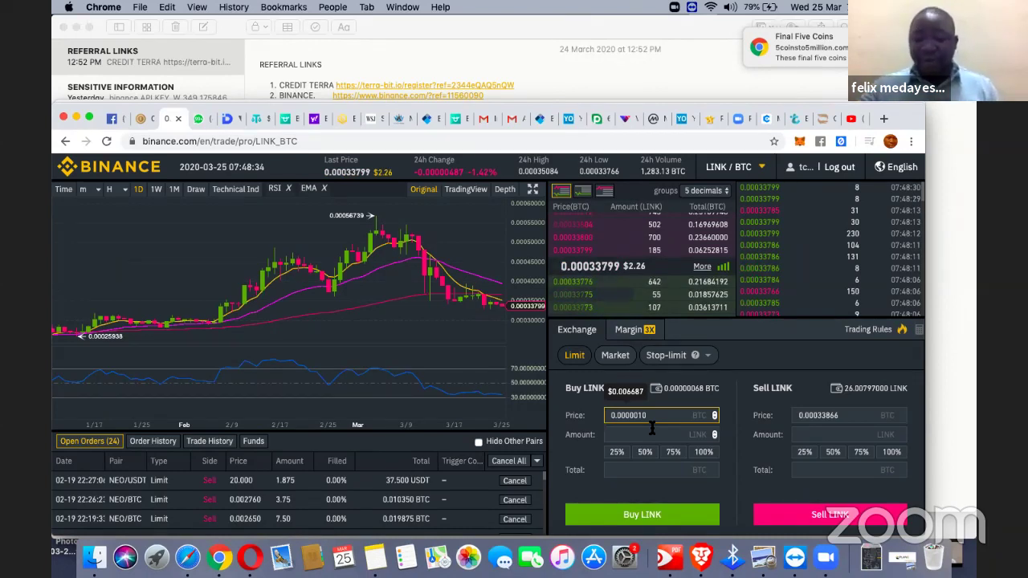
# Rewrite the LINK buy price as 0.01000000 BTC, about $66.92
pyautogui.press('BackSpace')
pyautogui.press('BackSpace')
pyautogui.press('BackSpace')
pyautogui.press('BackSpace')
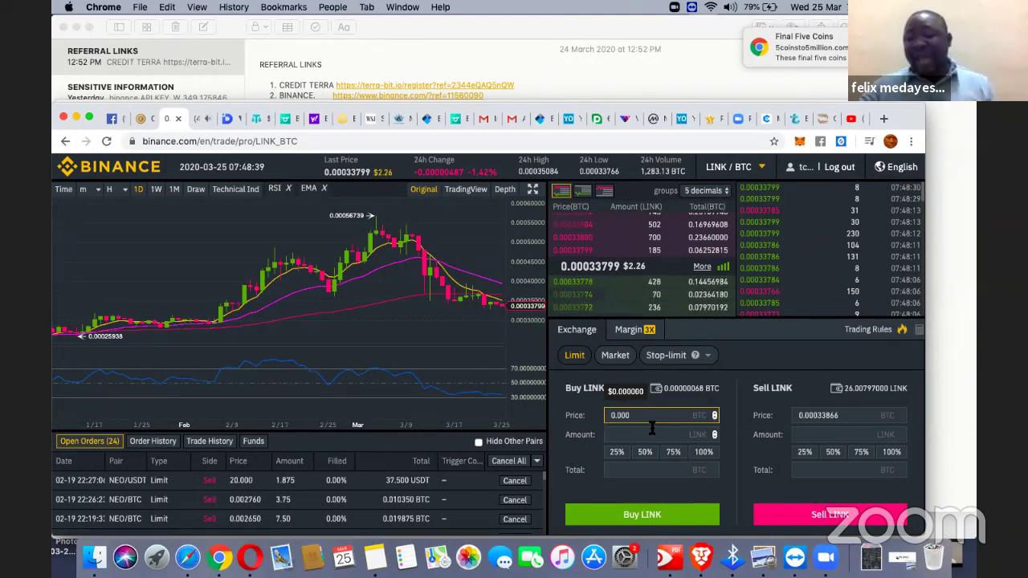
pyautogui.press('BackSpace')
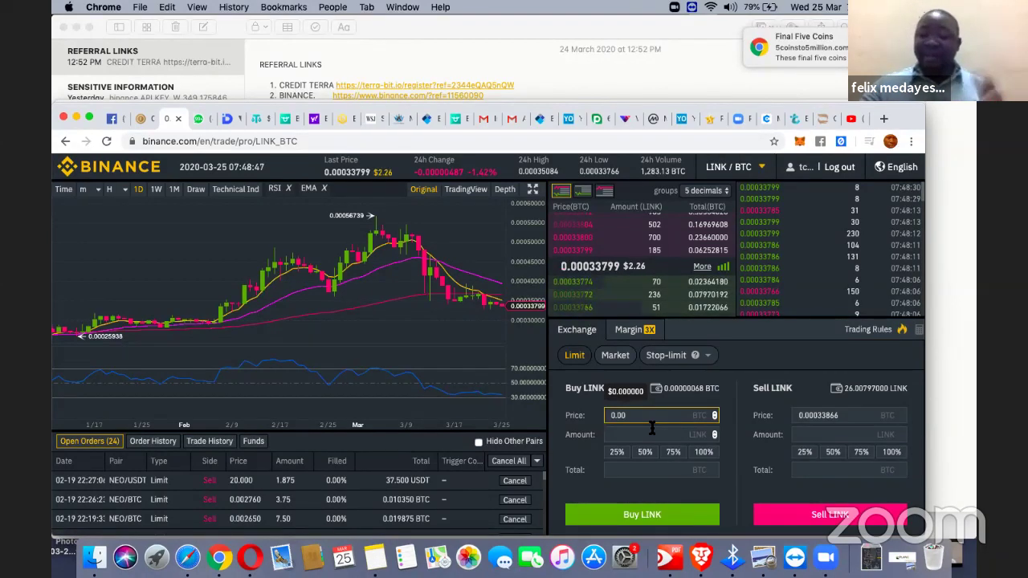
pyautogui.press('BackSpace')
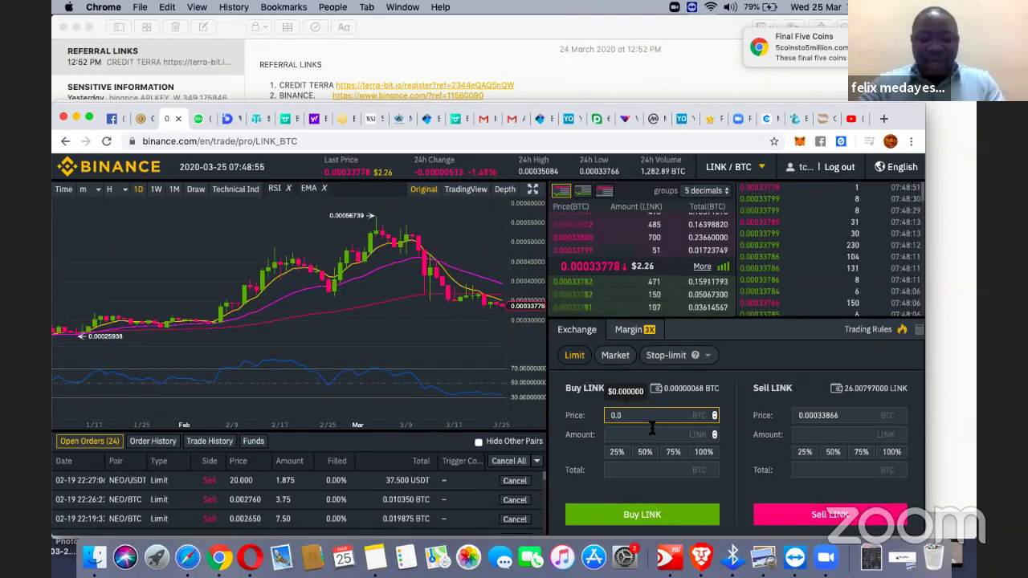
pyautogui.write('10000')
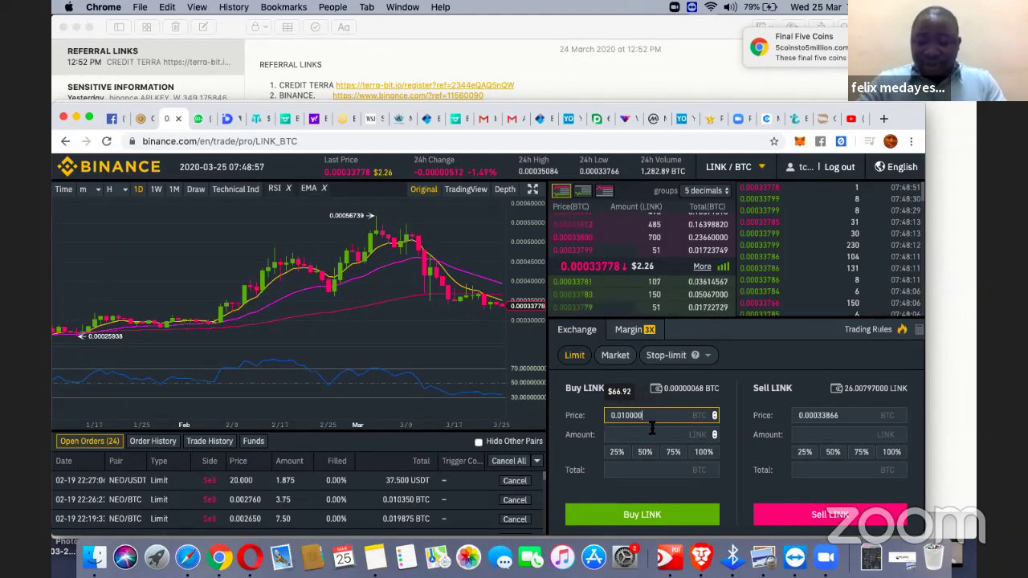
pyautogui.write('00')
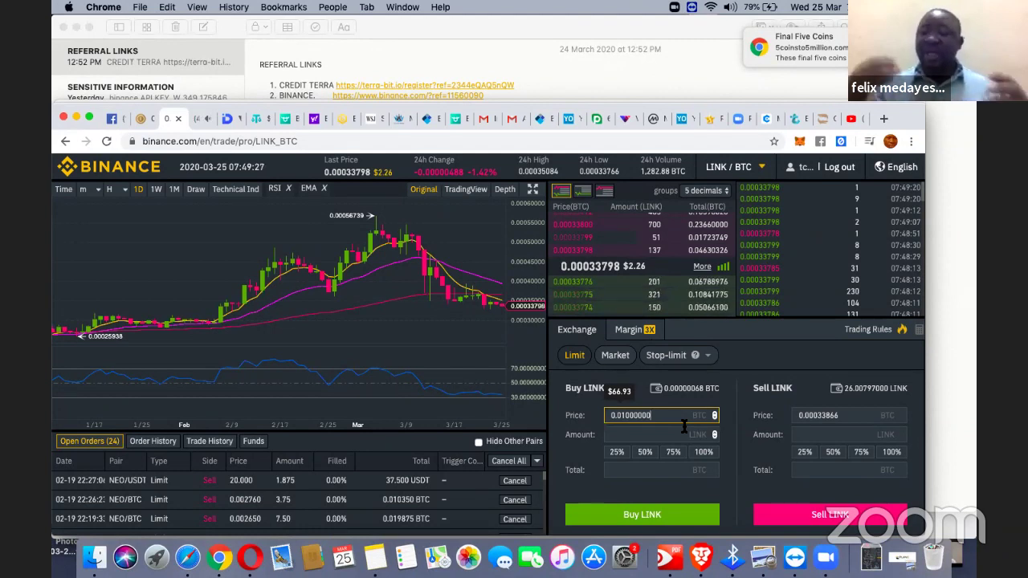
# Enter a buy price of 0.09999999 BTC (about $668), then trim it back to 0
pyautogui.press('BackSpace')
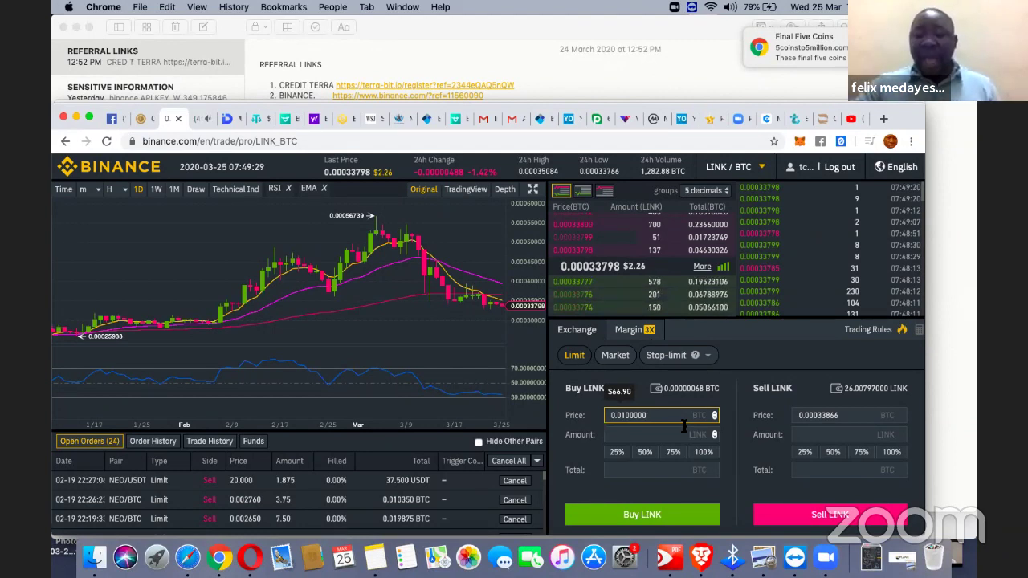
pyautogui.press('BackSpace')
pyautogui.press('BackSpace')
pyautogui.press('BackSpace')
pyautogui.press('BackSpace')
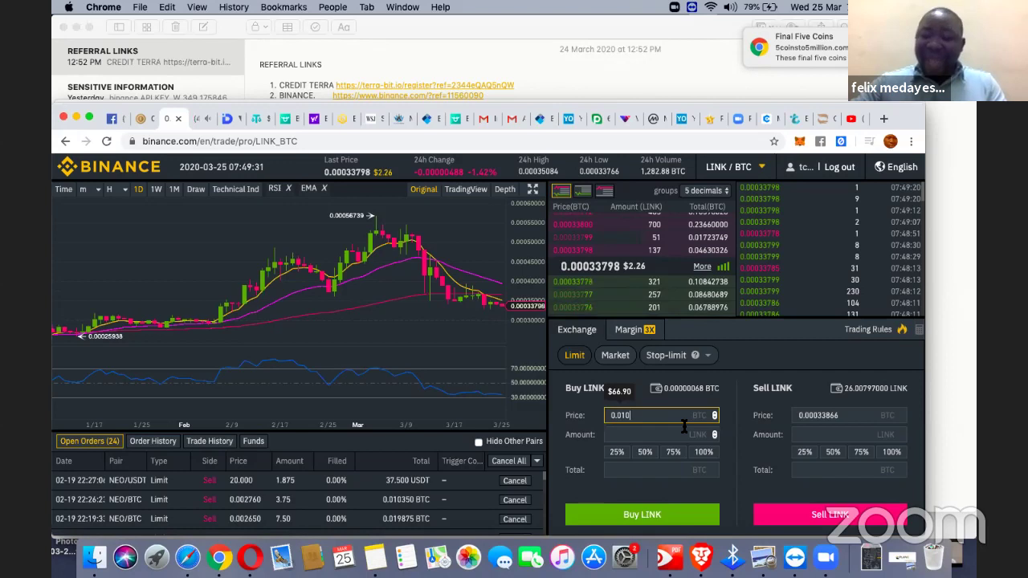
pyautogui.press('BackSpace')
pyautogui.press('BackSpace')
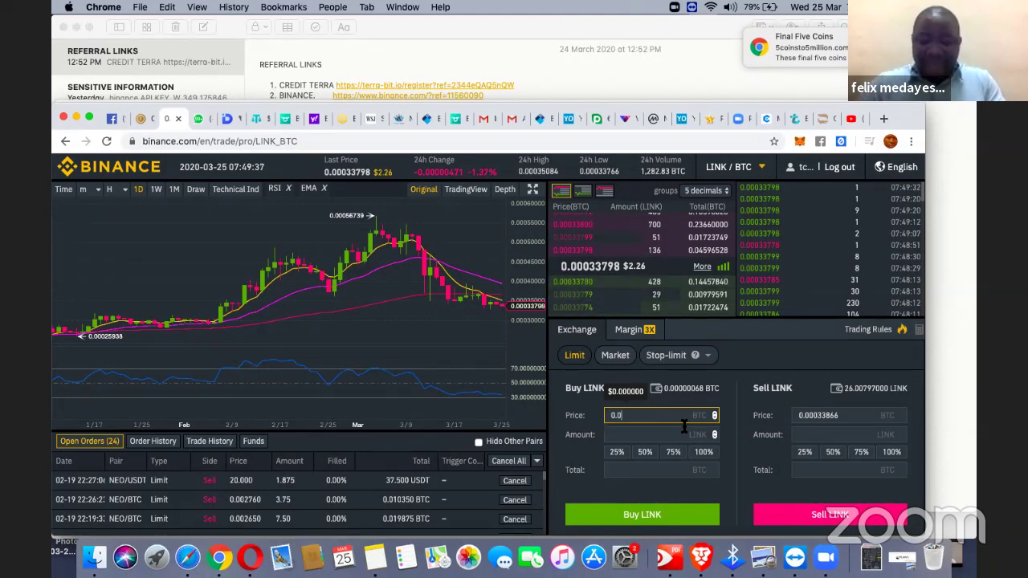
pyautogui.write('9999')
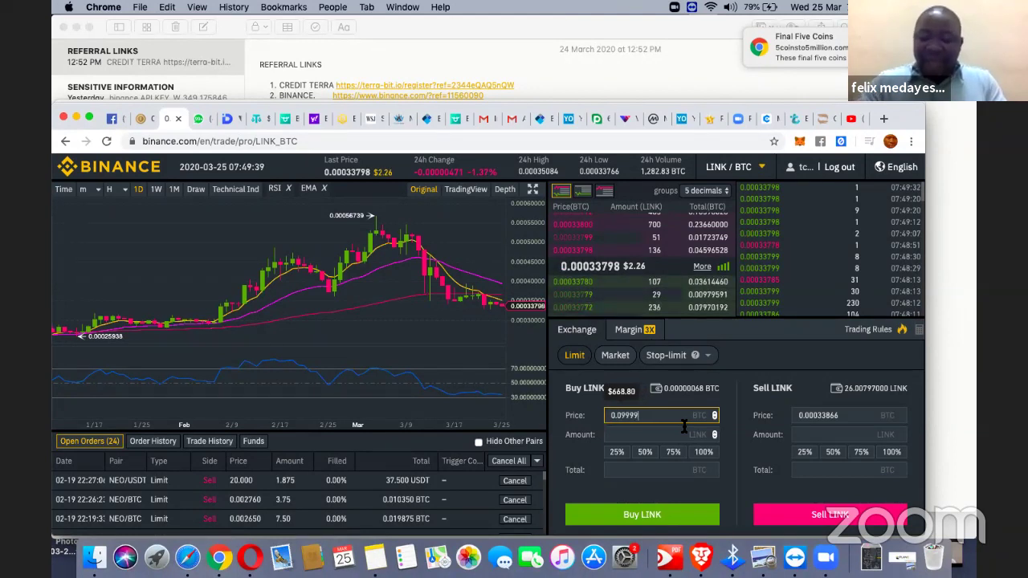
pyautogui.write('99')
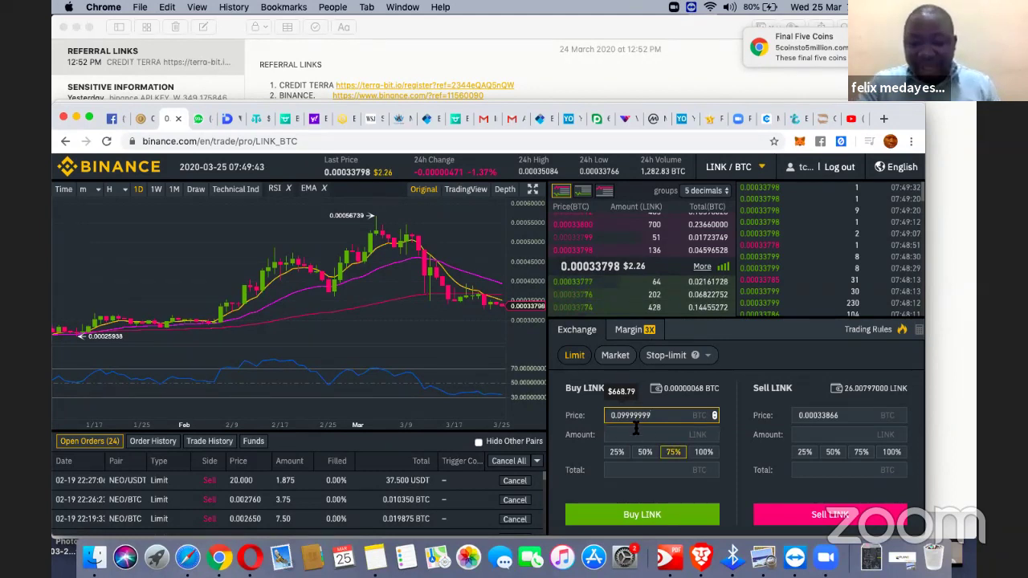
pyautogui.write('9')
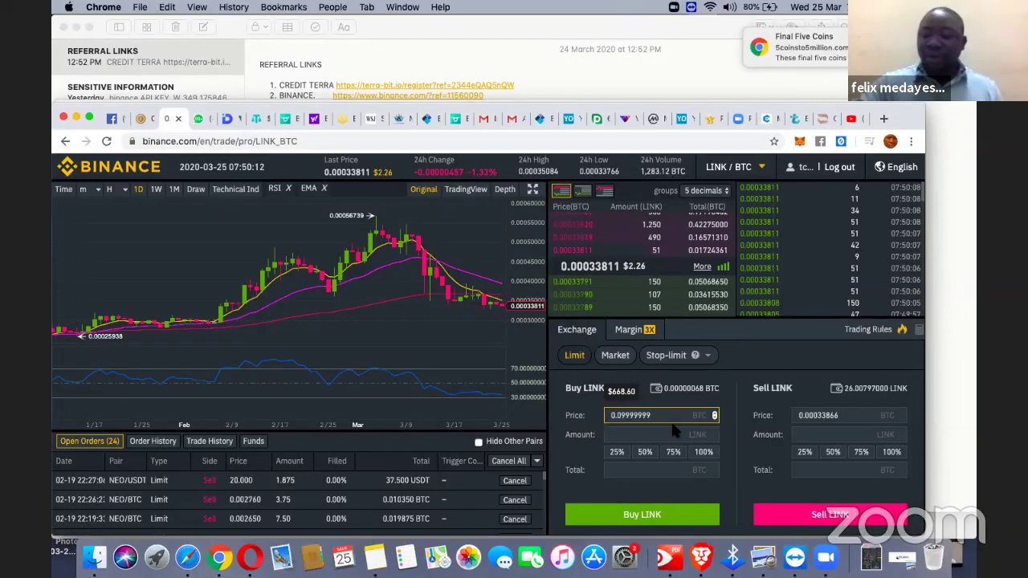
pyautogui.press('BackSpace')
pyautogui.press('BackSpace')
pyautogui.press('BackSpace')
pyautogui.press('BackSpace')
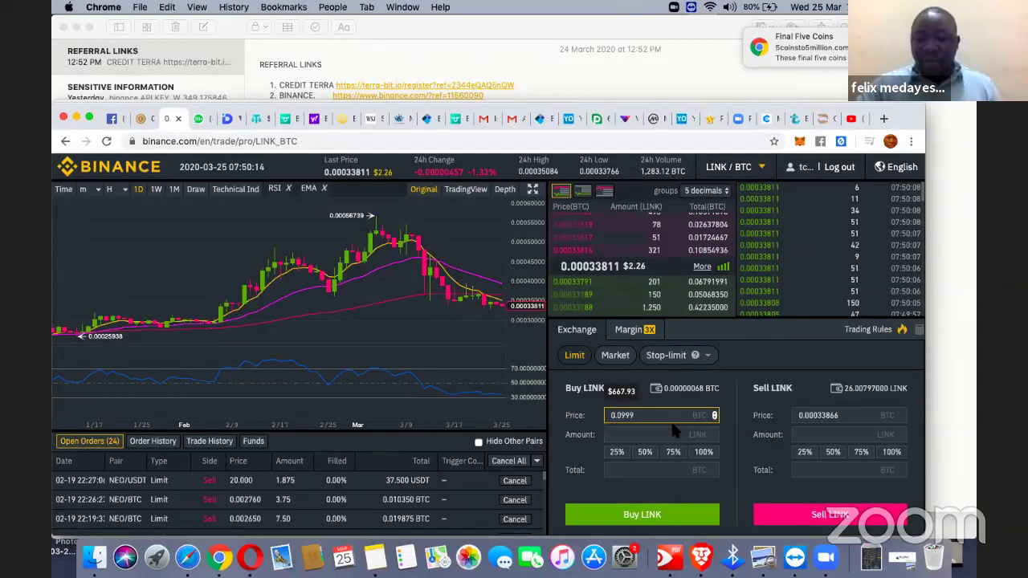
pyautogui.press('BackSpace')
pyautogui.press('BackSpace')
pyautogui.press('BackSpace')
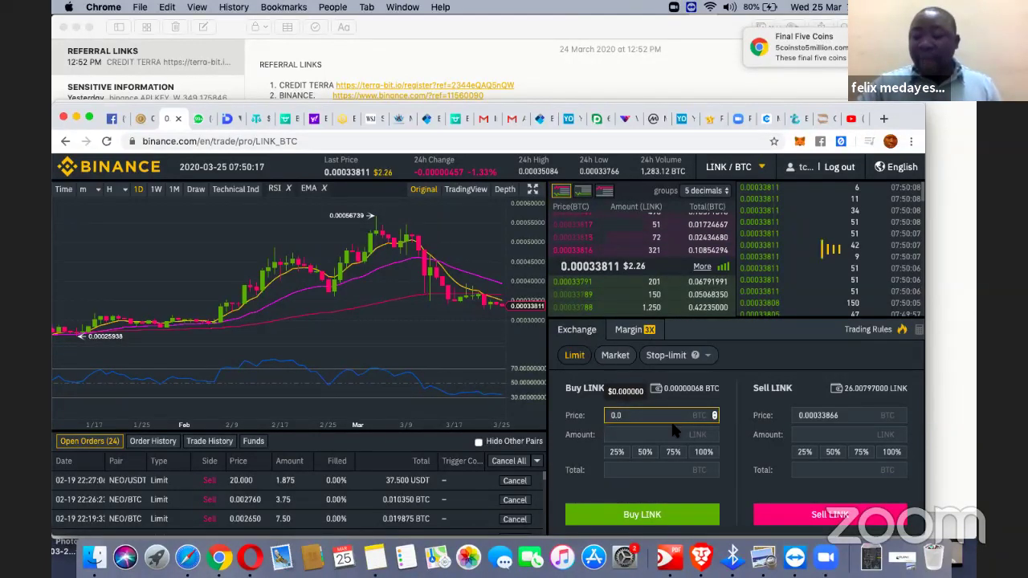
pyautogui.press('BackSpace')
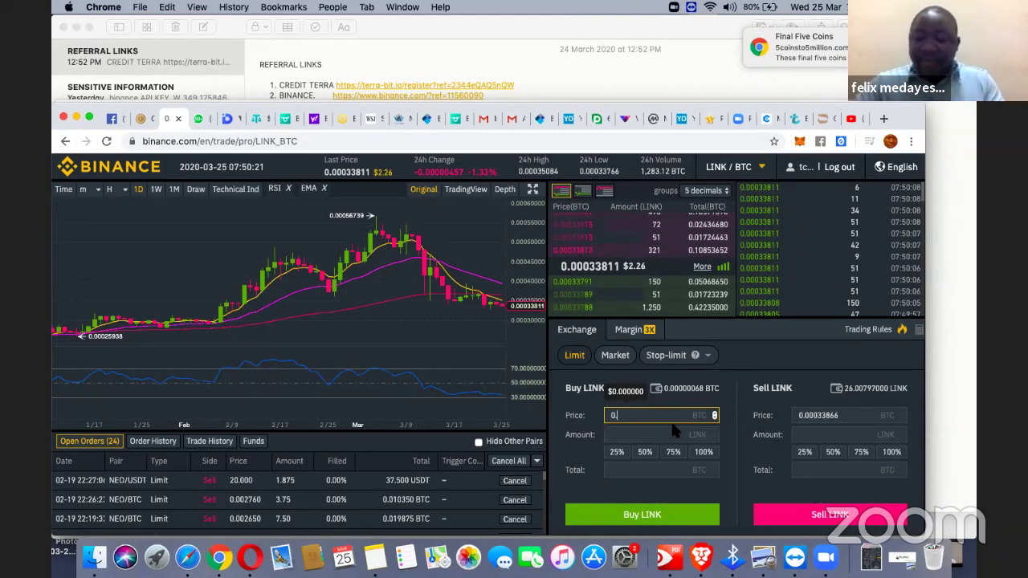
# Try buy prices of 0.1 and 0.99999999 BTC, then set 1.00000000 BTC (about $6,691)
pyautogui.write('10000000')
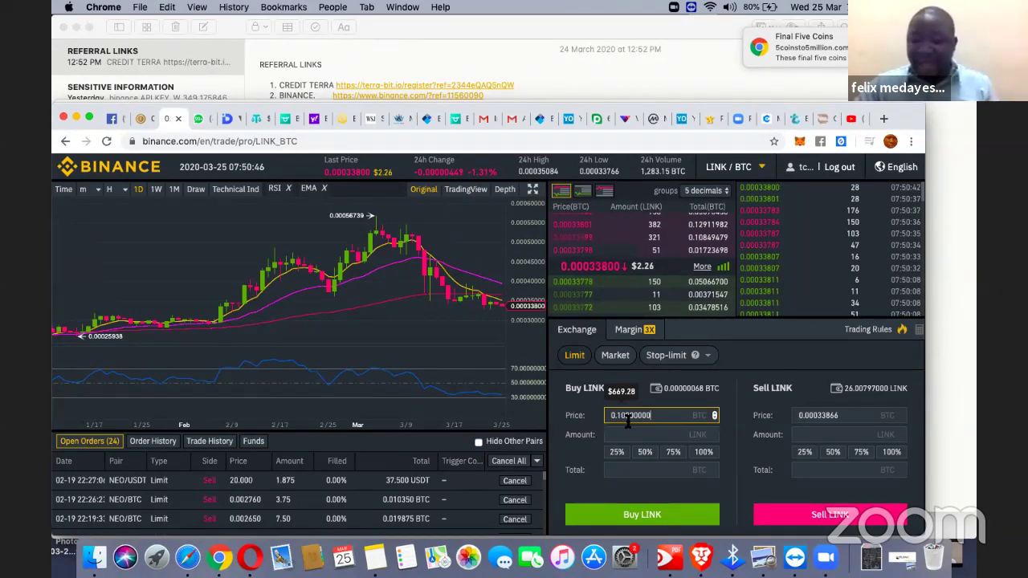
pyautogui.press('BackSpace')
pyautogui.press('BackSpace')
pyautogui.press('BackSpace')
pyautogui.press('BackSpace')
pyautogui.press('BackSpace')
pyautogui.press('BackSpace')
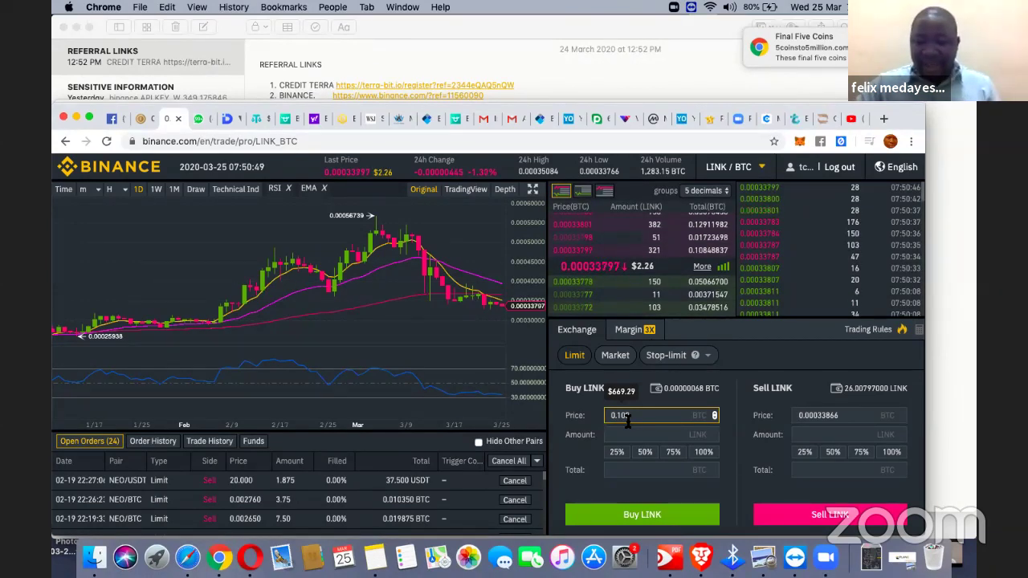
pyautogui.press('BackSpace')
pyautogui.press('BackSpace')
pyautogui.write('9999')
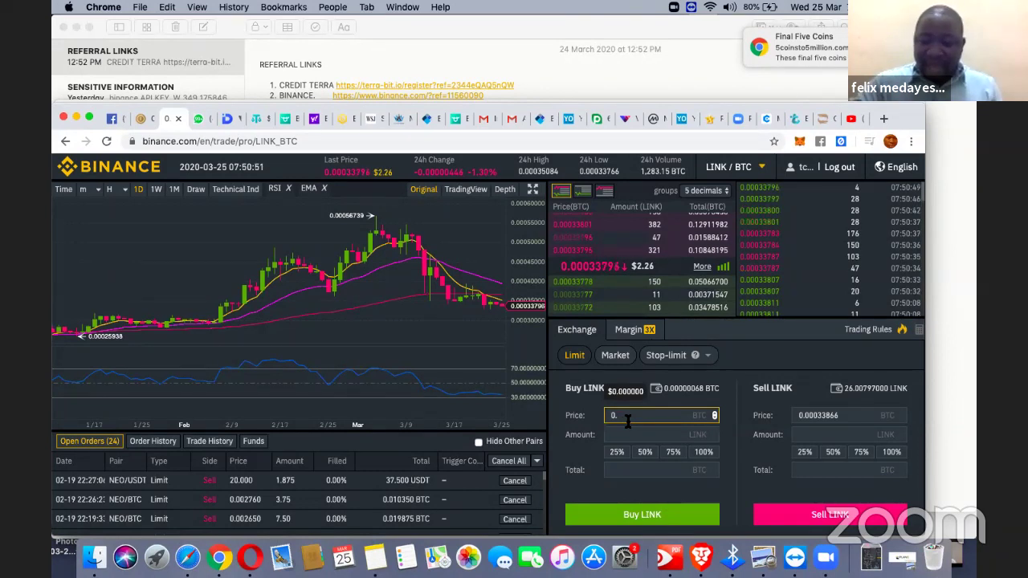
pyautogui.write('99')
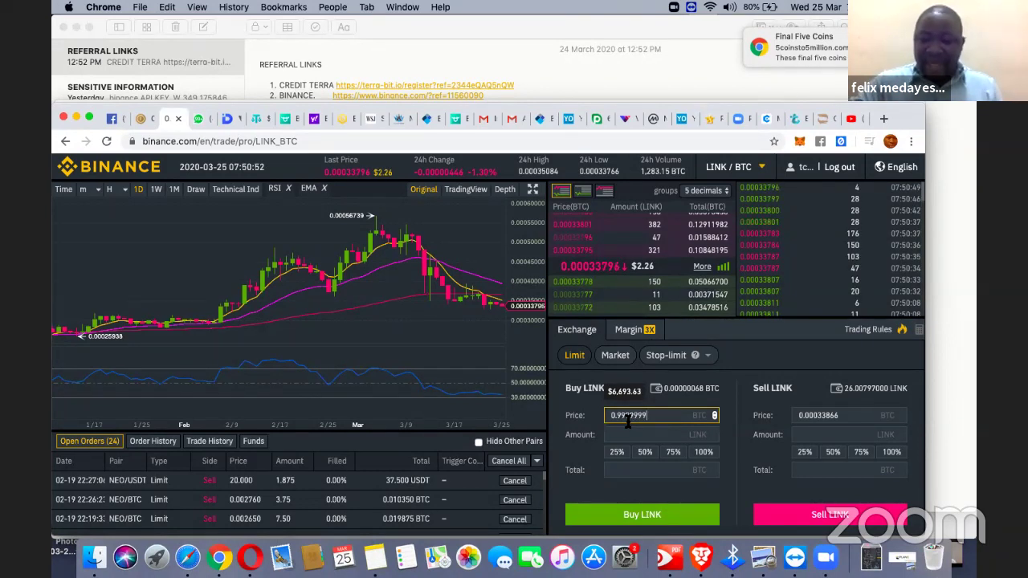
pyautogui.write('99')
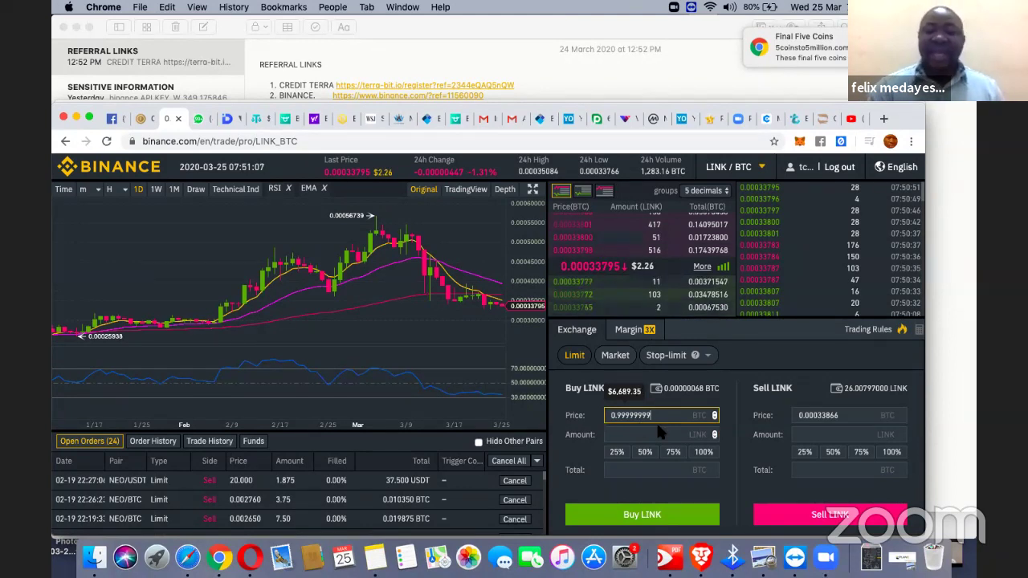
pyautogui.press('BackSpace')
pyautogui.press('BackSpace')
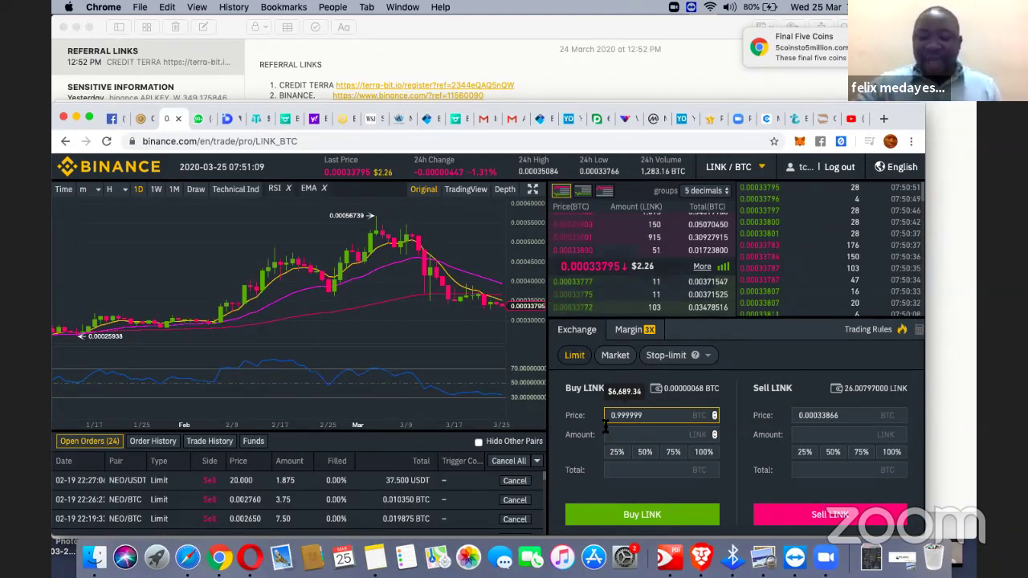
pyautogui.press('BackSpace')
pyautogui.press('BackSpace')
pyautogui.press('BackSpace')
pyautogui.press('BackSpace')
pyautogui.press('BackSpace')
pyautogui.press('BackSpace')
pyautogui.press('BackSpace')
pyautogui.press('BackSpace')
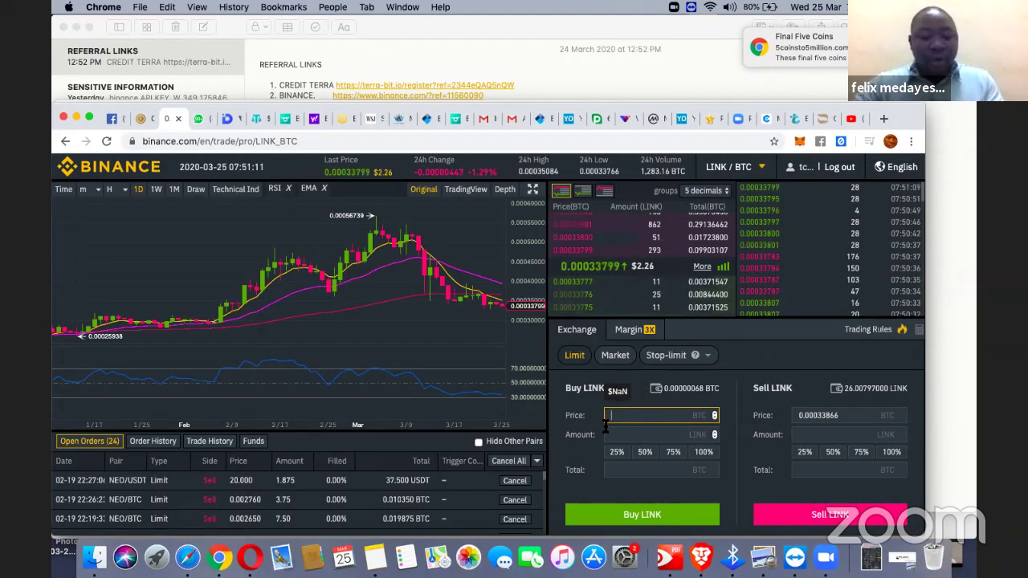
pyautogui.write('1')
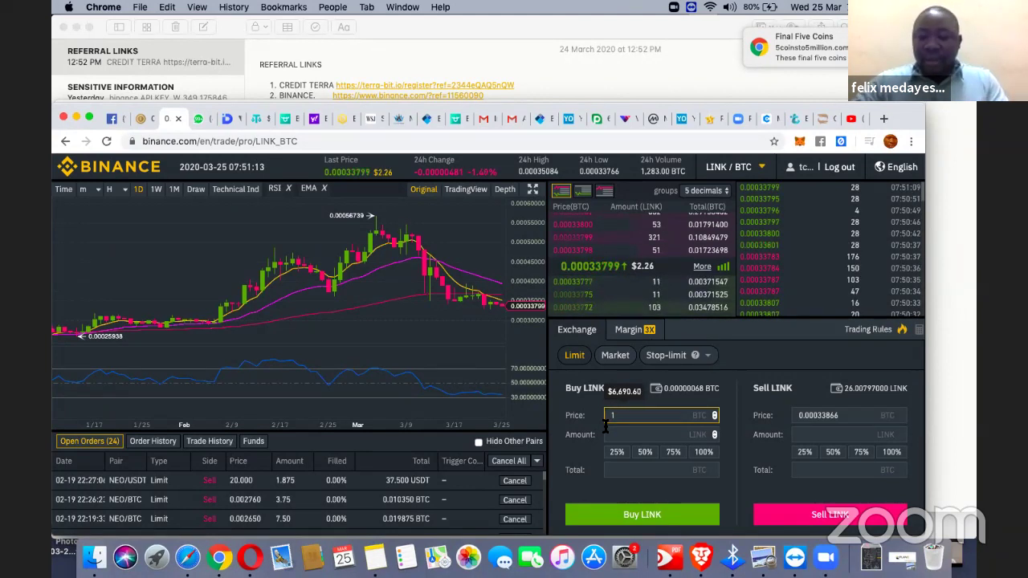
pyautogui.write('.')
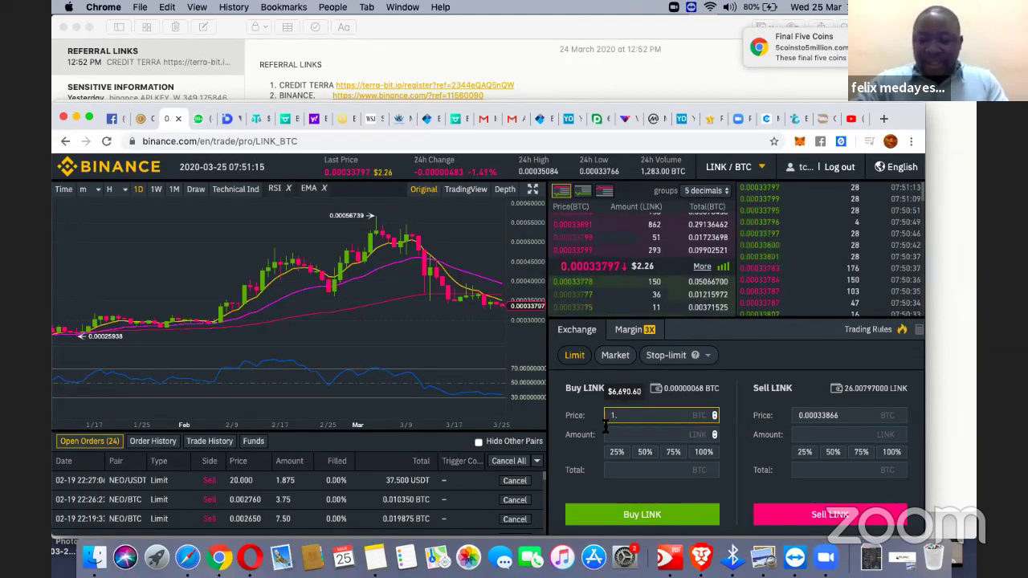
pyautogui.write('000')
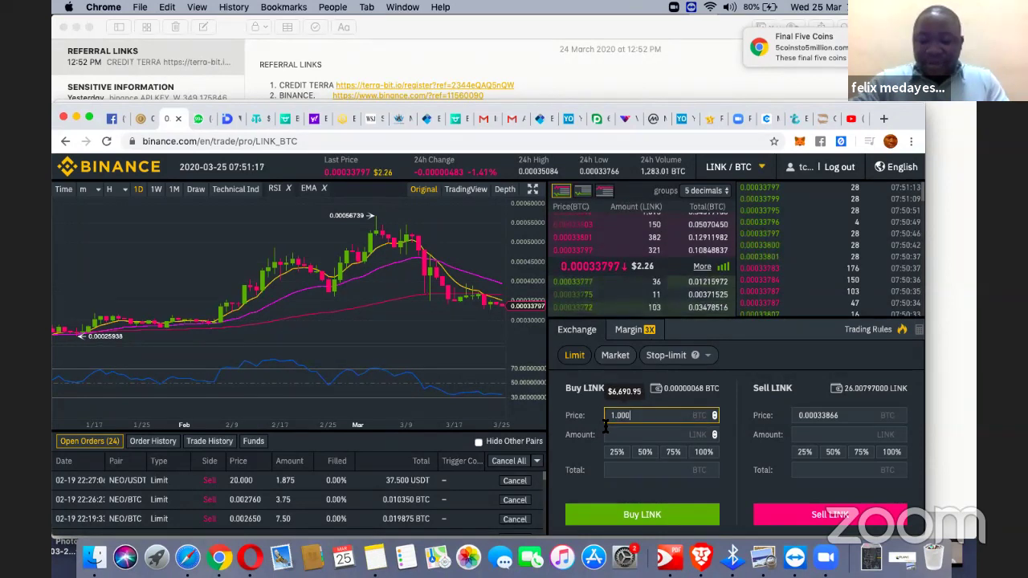
pyautogui.write('0000')
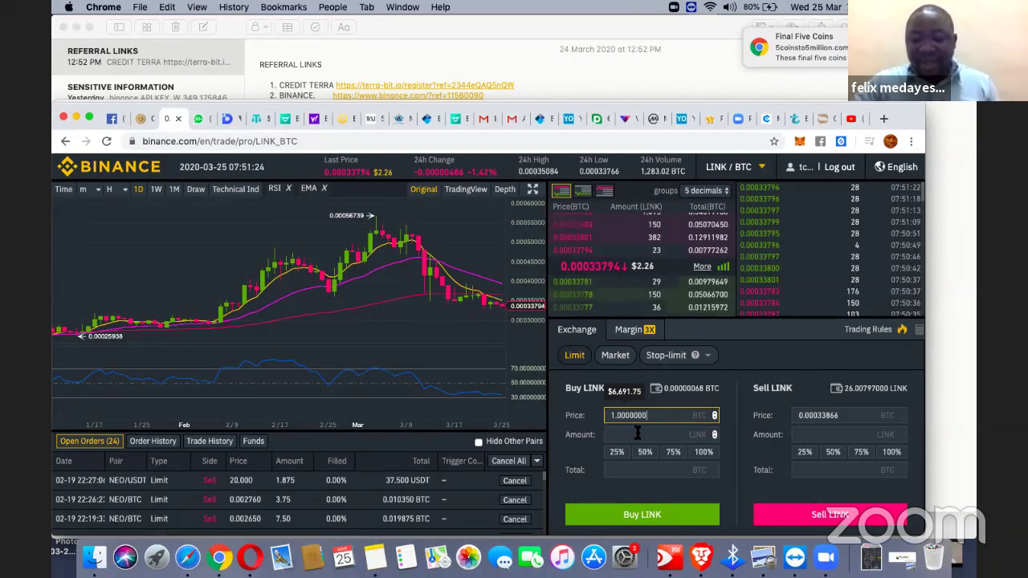
pyautogui.write('0')
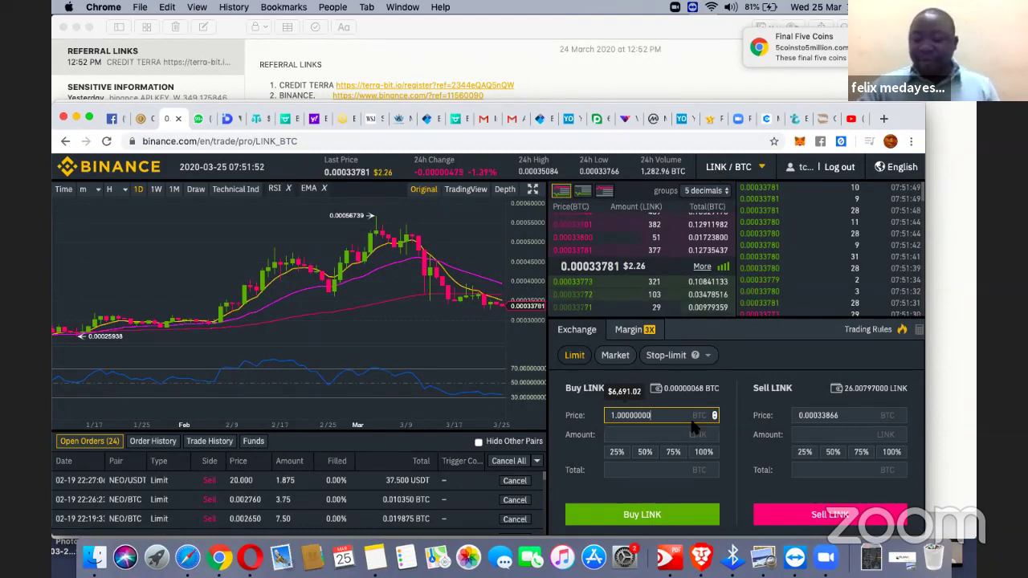
pyautogui.press('BackSpace')
pyautogui.press('BackSpace')
pyautogui.press('BackSpace')
pyautogui.press('BackSpace')
pyautogui.press('BackSpace')
pyautogui.press('BackSpace')
pyautogui.press('BackSpace')
pyautogui.press('BackSpace')
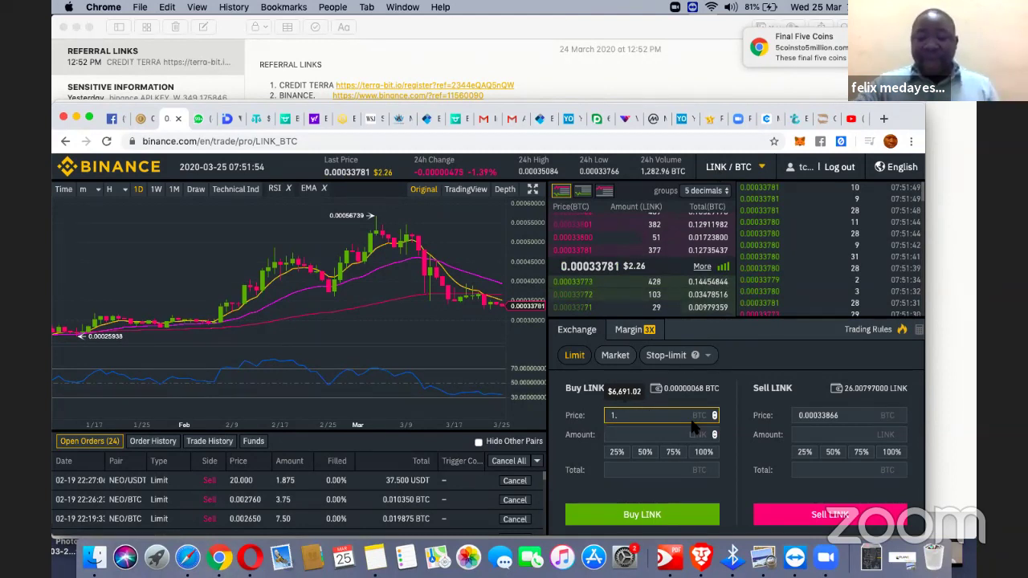
pyautogui.press('BackSpace')
pyautogui.press('BackSpace')
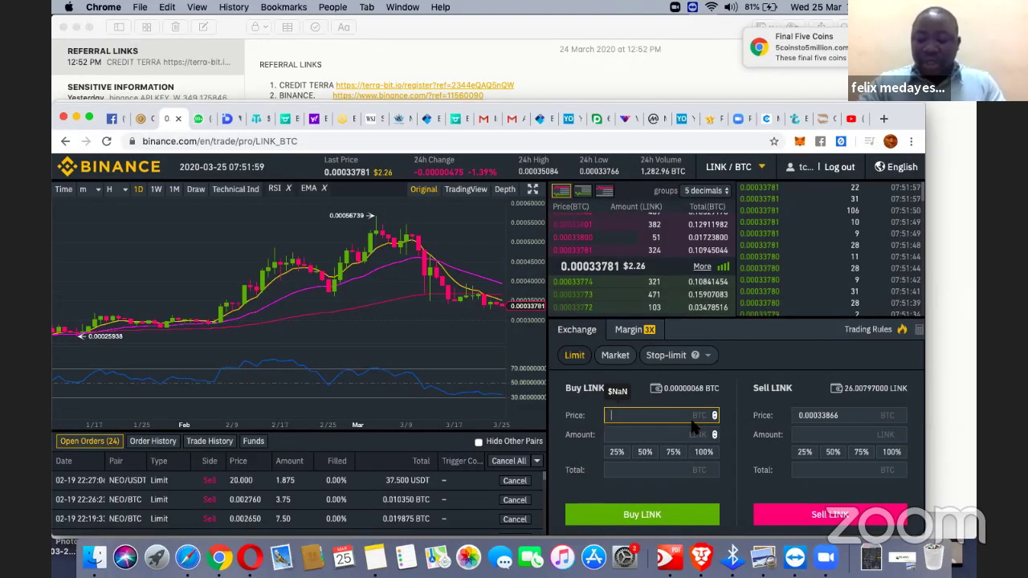
pyautogui.write('0.000')
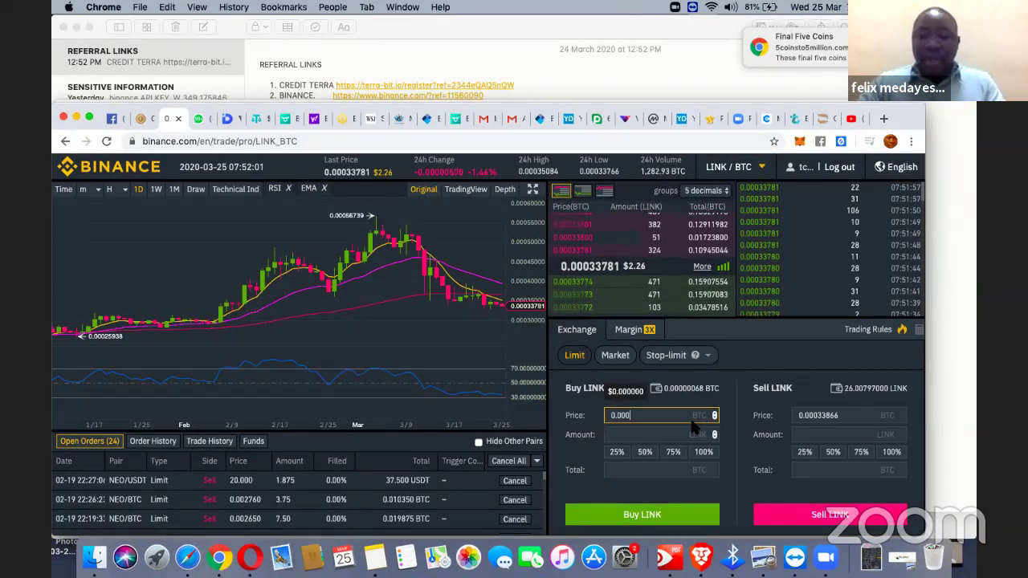
pyautogui.write('33')
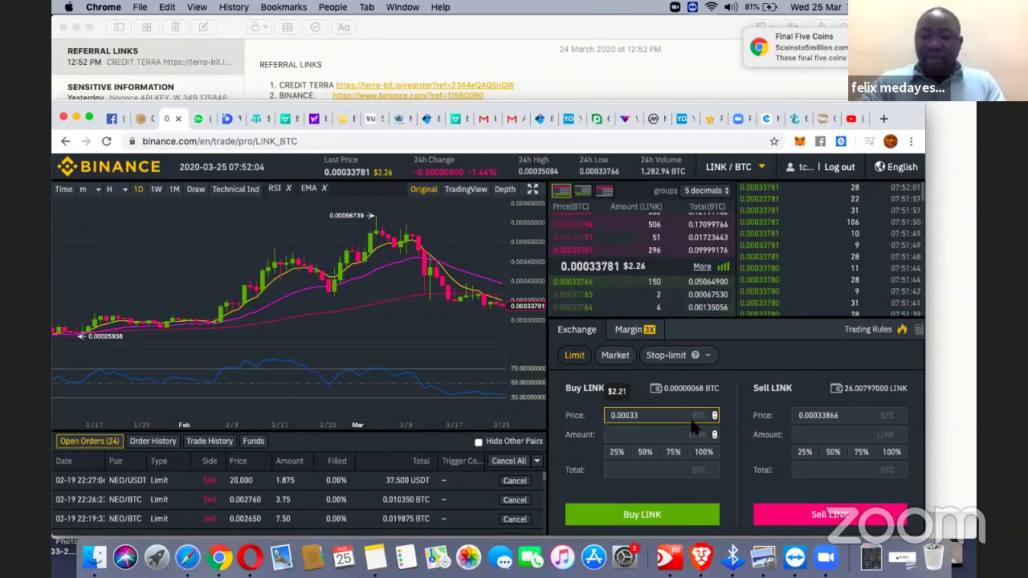
pyautogui.write('700')
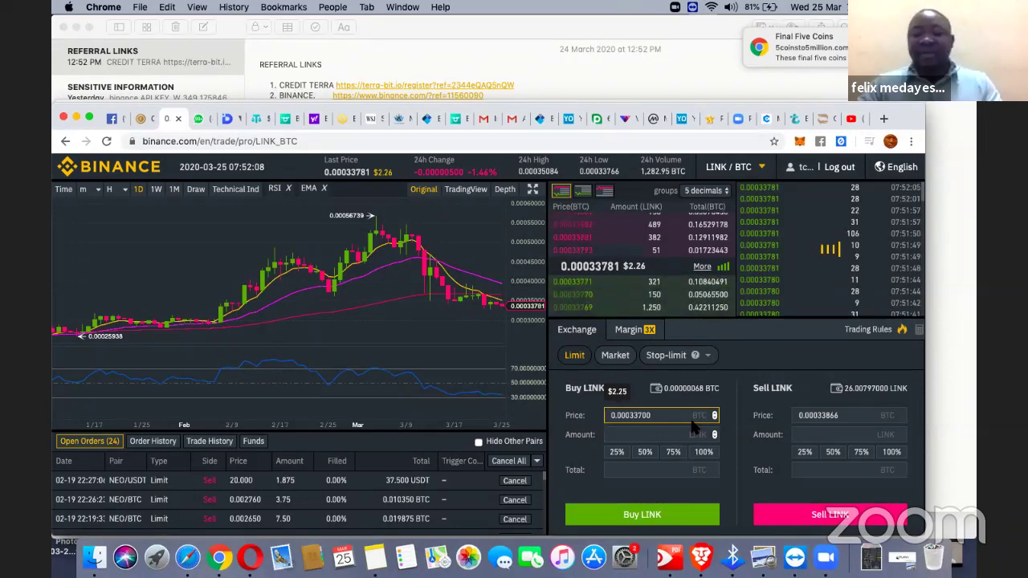
pyautogui.click(624, 434)
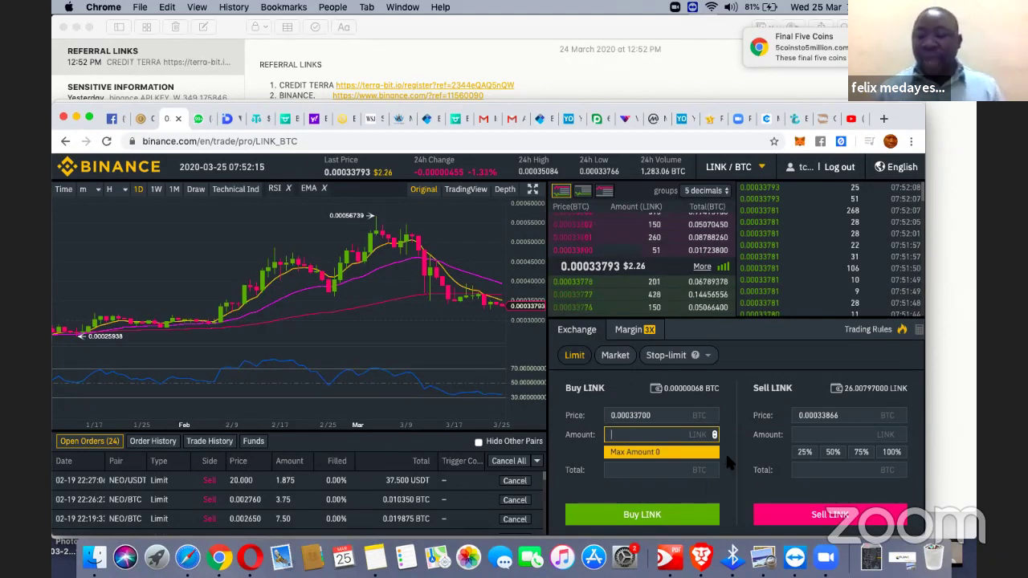
pyautogui.click(710, 458)
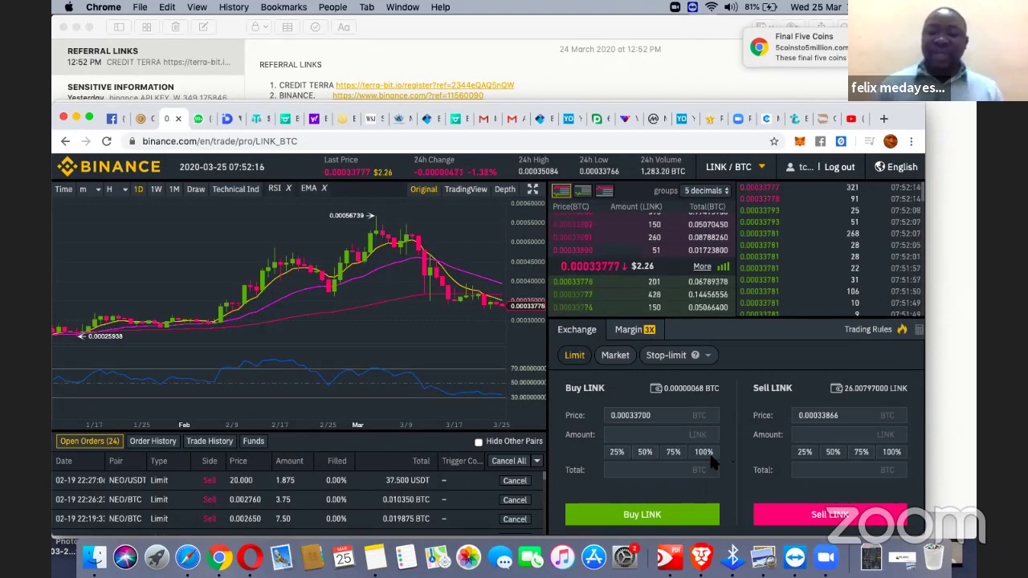
pyautogui.click(616, 457)
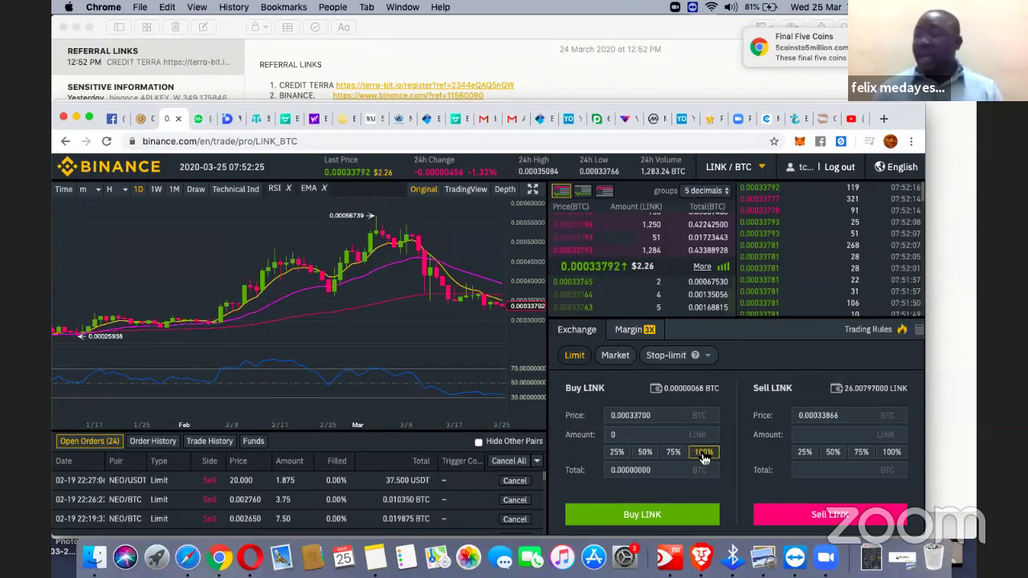
pyautogui.click(616, 452)
pyautogui.click(644, 454)
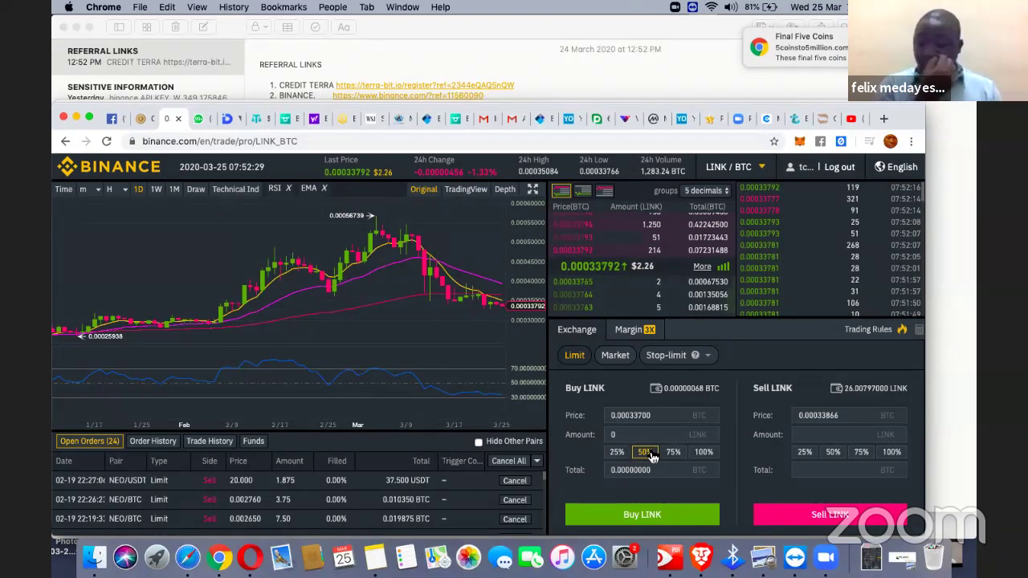
pyautogui.click(689, 434)
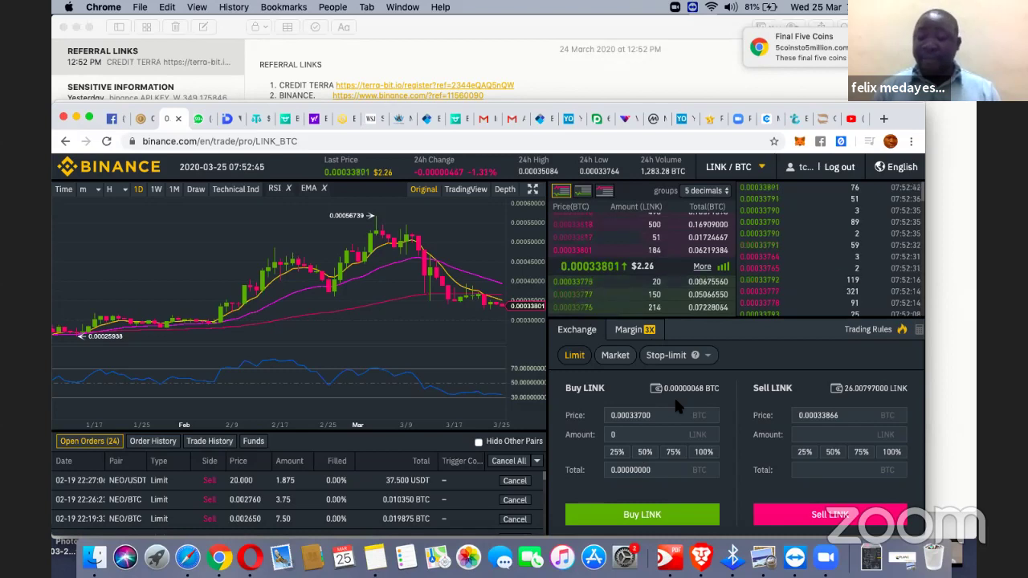
pyautogui.click(648, 452)
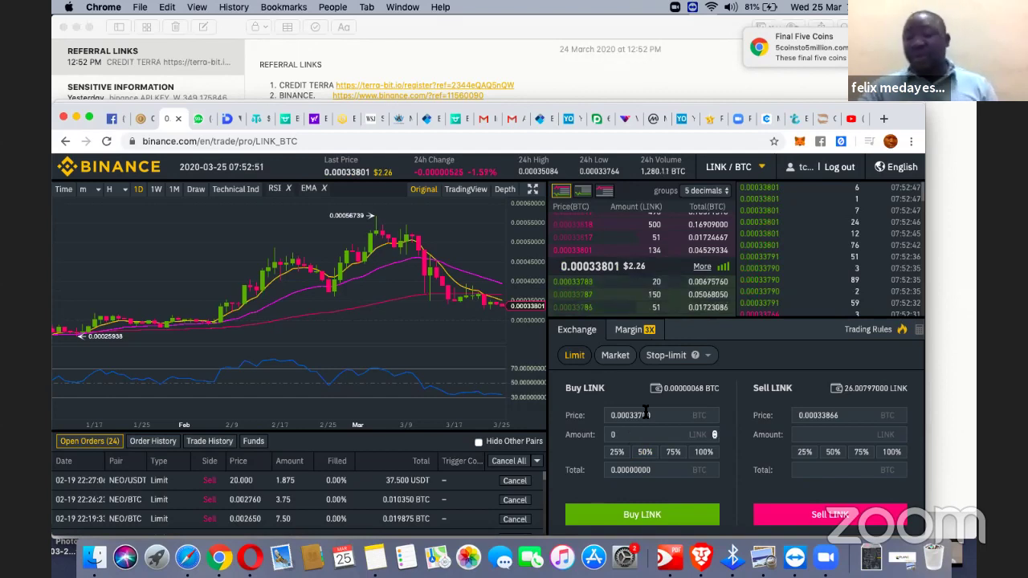
pyautogui.click(635, 434)
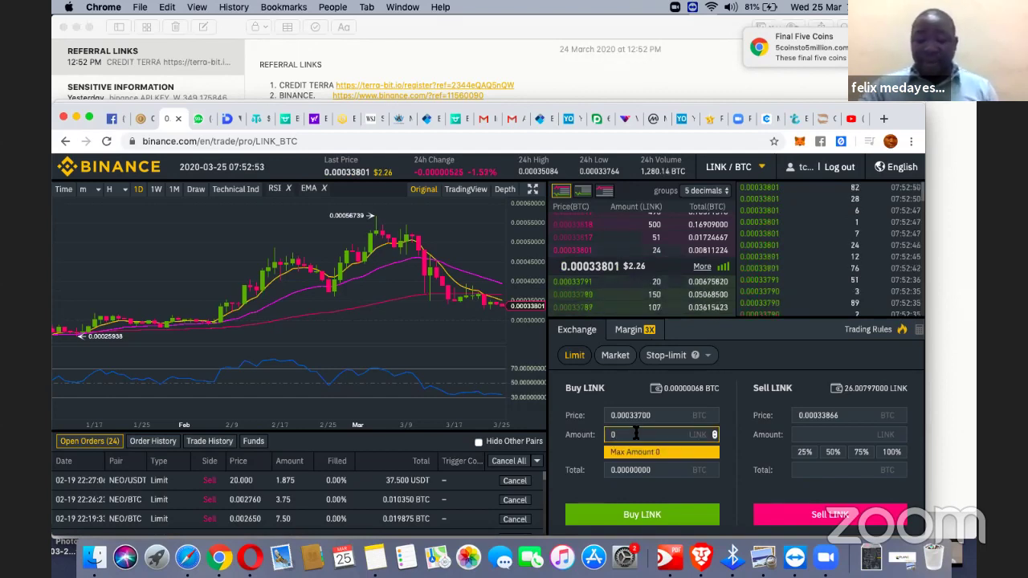
pyautogui.press('BackSpace')
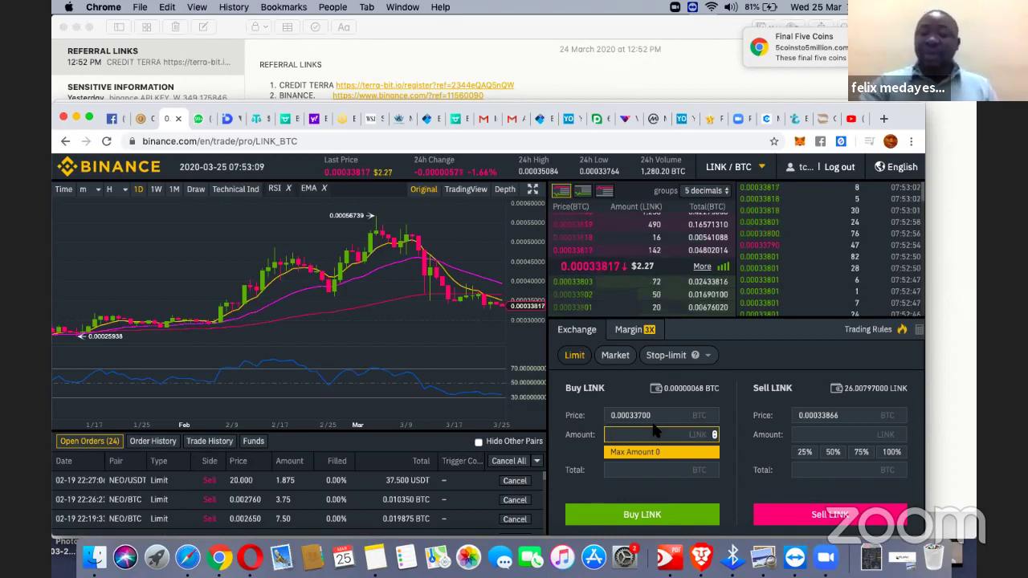
# Set the buy price to 0.00033700 BTC and amount to 100 LINK, totalling 0.0337 BTC
pyautogui.click(655, 415)
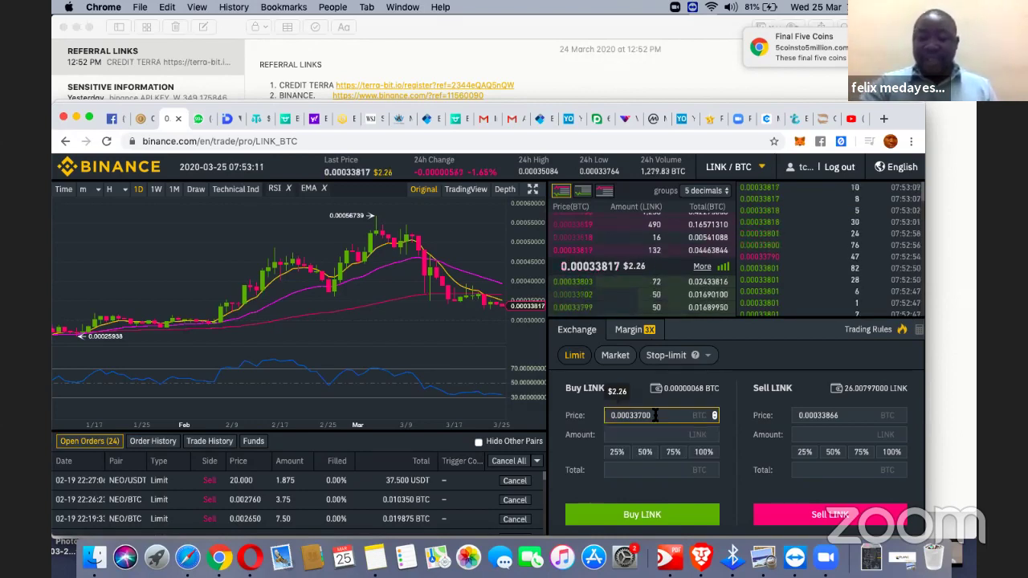
pyautogui.press('BackSpace')
pyautogui.press('BackSpace')
pyautogui.press('BackSpace')
pyautogui.press('BackSpace')
pyautogui.press('BackSpace')
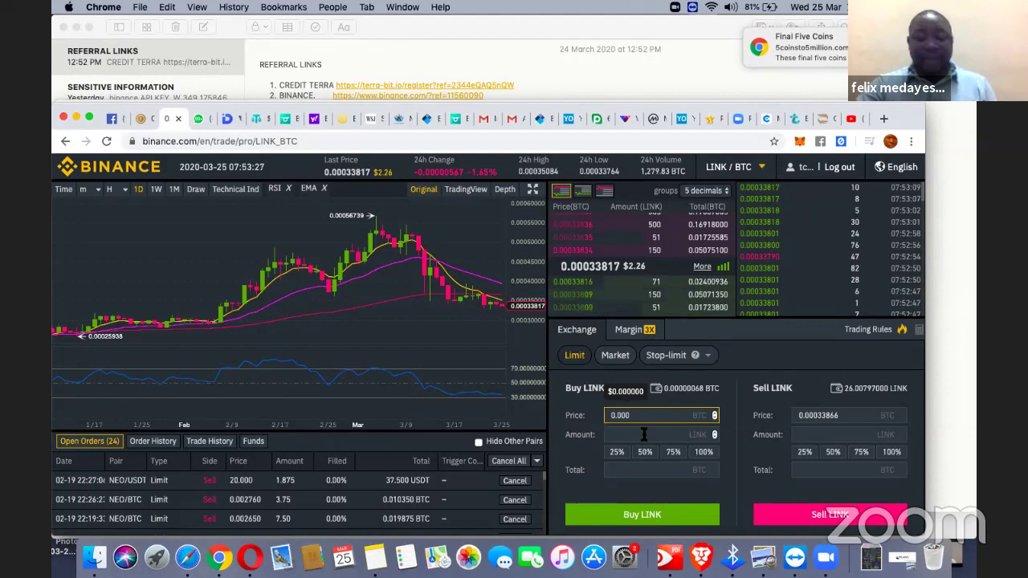
pyautogui.write('33')
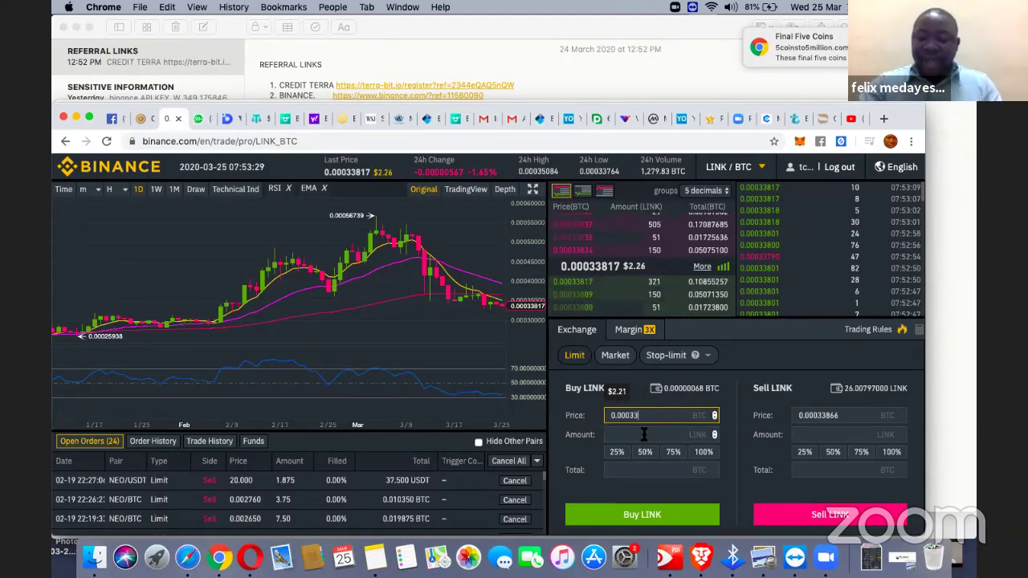
pyautogui.write('700')
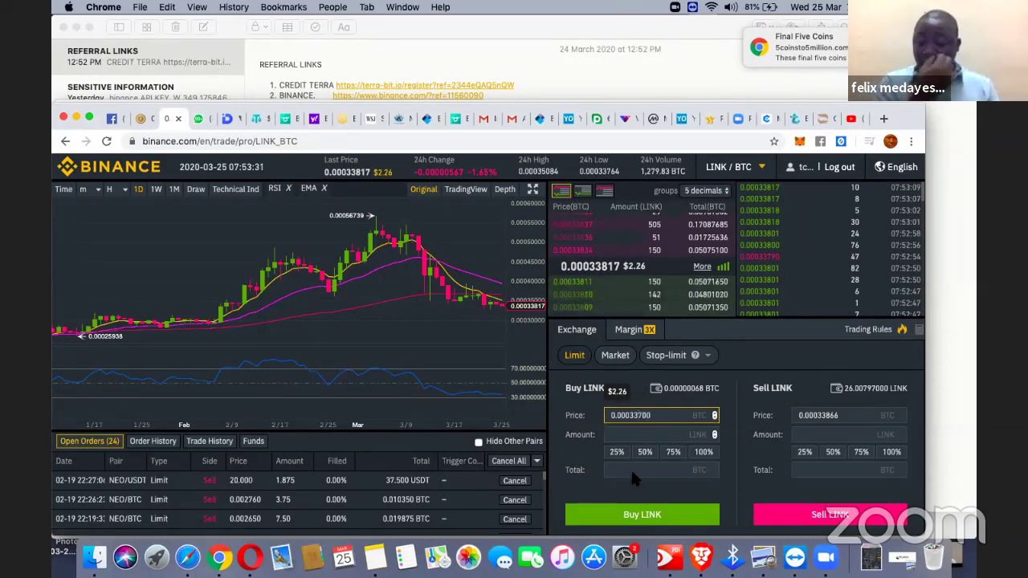
pyautogui.press('Tab')
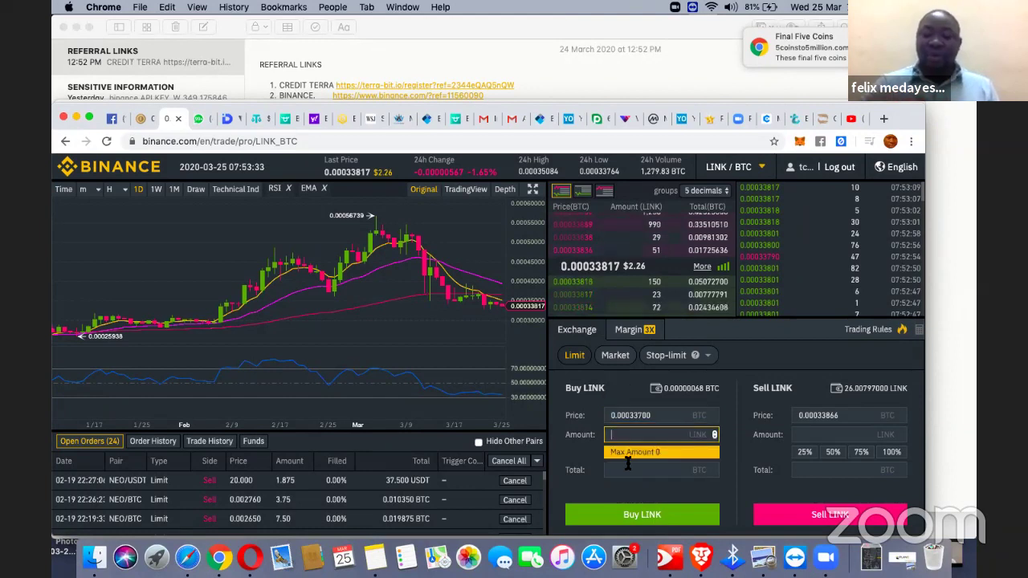
pyautogui.write('100')
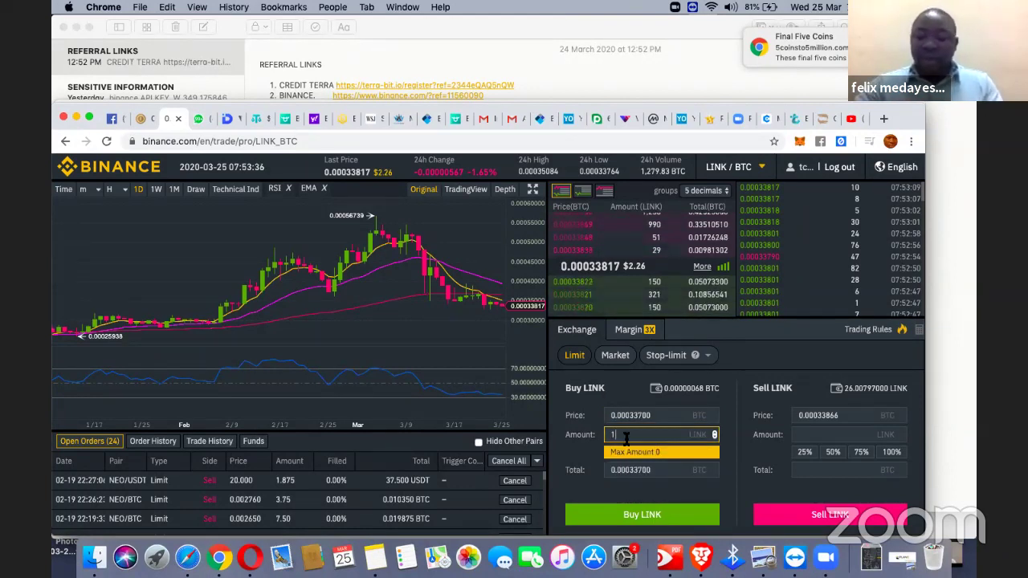
pyautogui.click(592, 491)
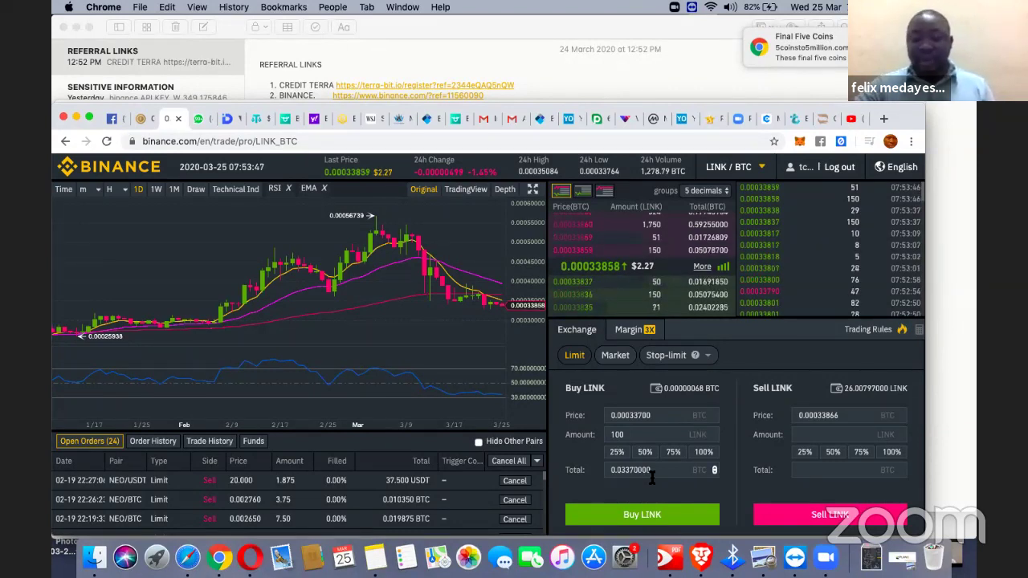
# Re-enter the 0.00033700 BTC price and submit the 100 LINK buy, getting 'Your balance is not enough'
pyautogui.click(652, 415)
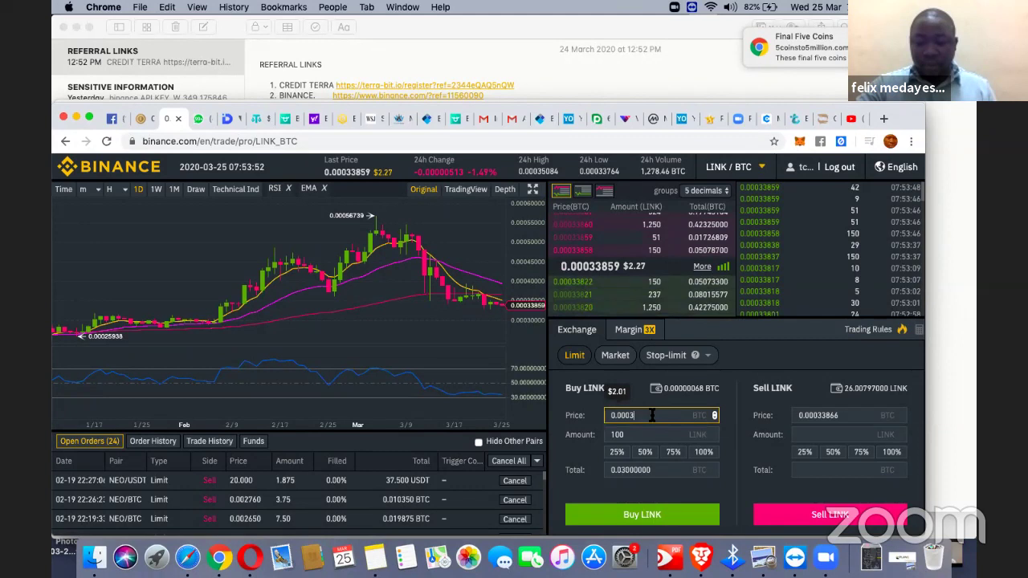
pyautogui.press('BackSpace')
pyautogui.press('BackSpace')
pyautogui.press('BackSpace')
pyautogui.press('BackSpace')
pyautogui.press('BackSpace')
pyautogui.press('BackSpace')
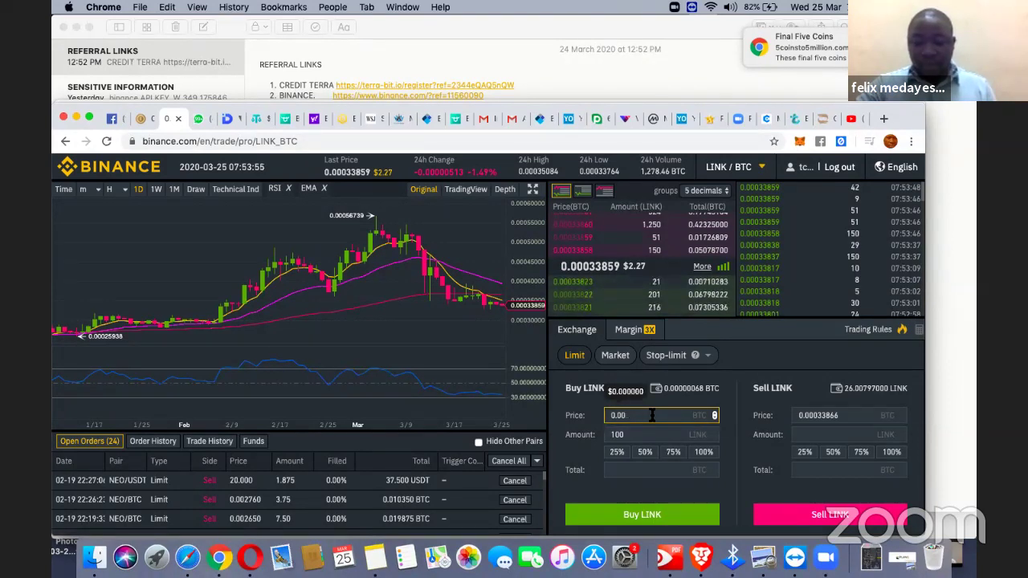
pyautogui.press('BackSpace')
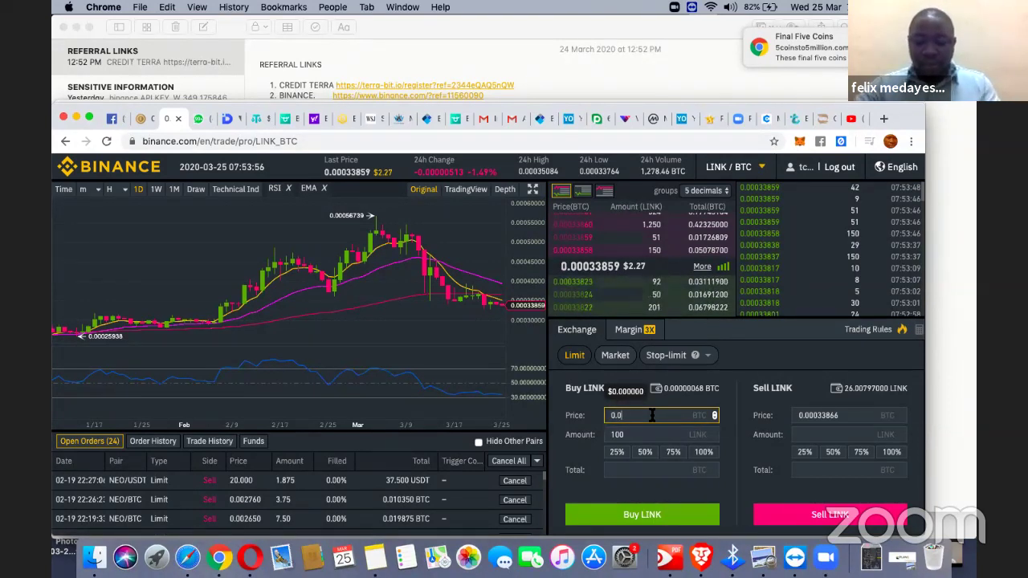
pyautogui.write('337')
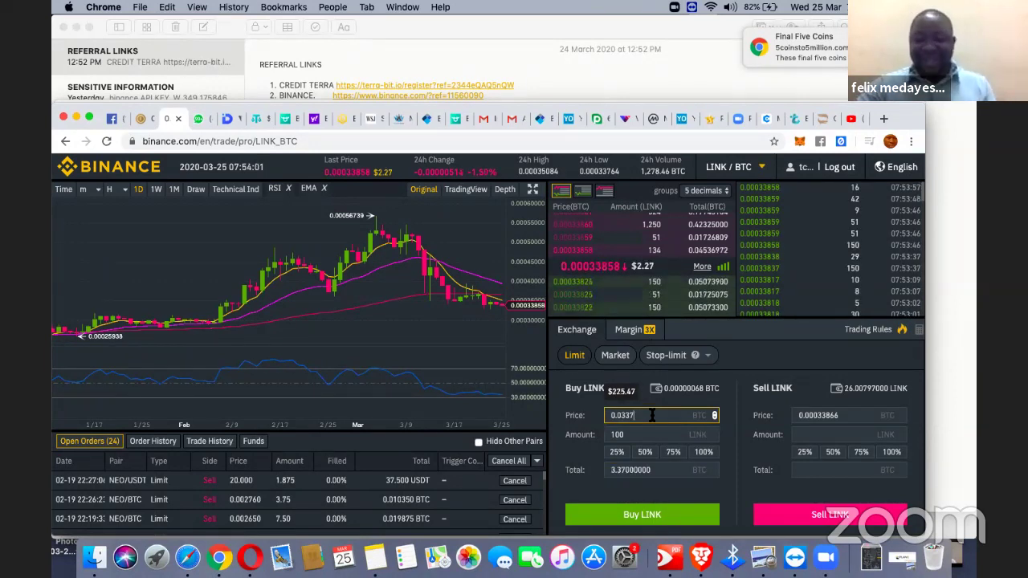
pyautogui.press('BackSpace')
pyautogui.press('BackSpace')
pyautogui.press('BackSpace')
pyautogui.press('BackSpace')
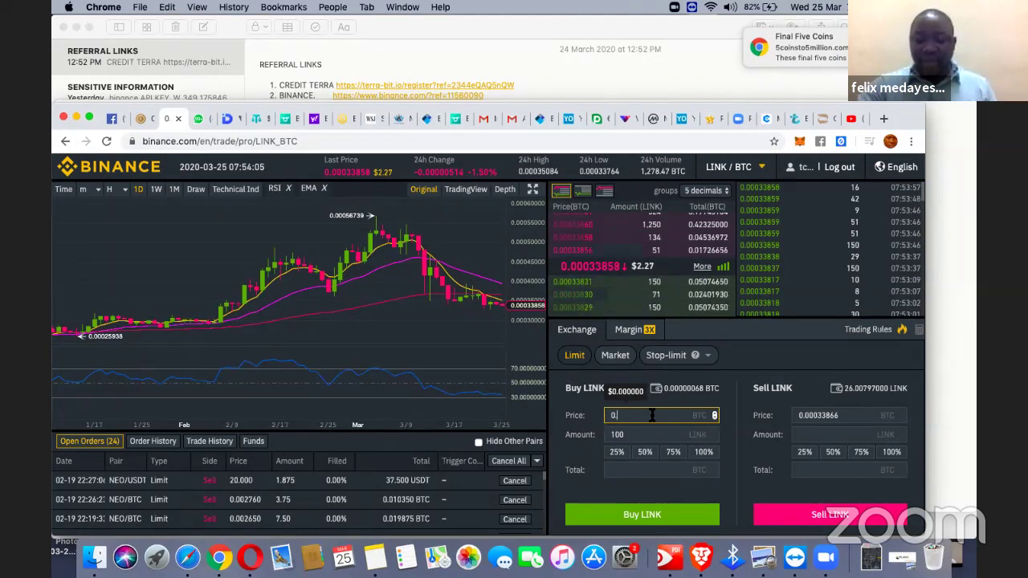
pyautogui.write('00')
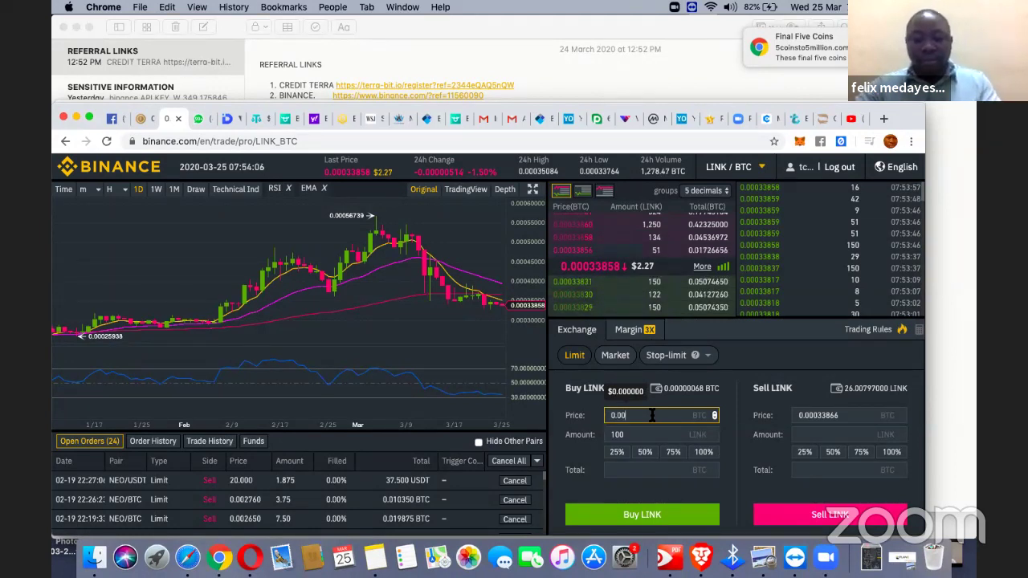
pyautogui.write('033700')
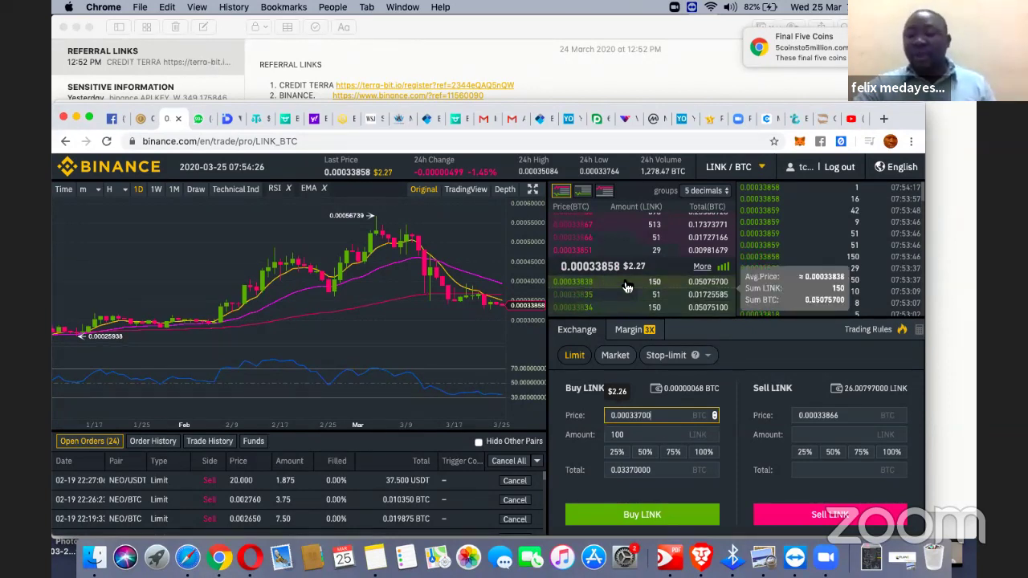
pyautogui.click(644, 515)
pyautogui.click(644, 515)
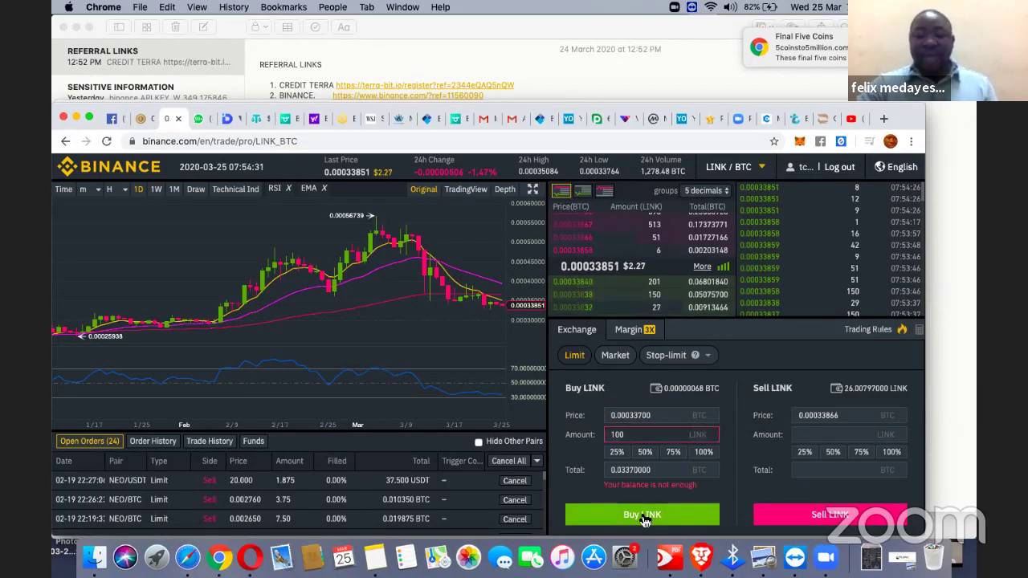
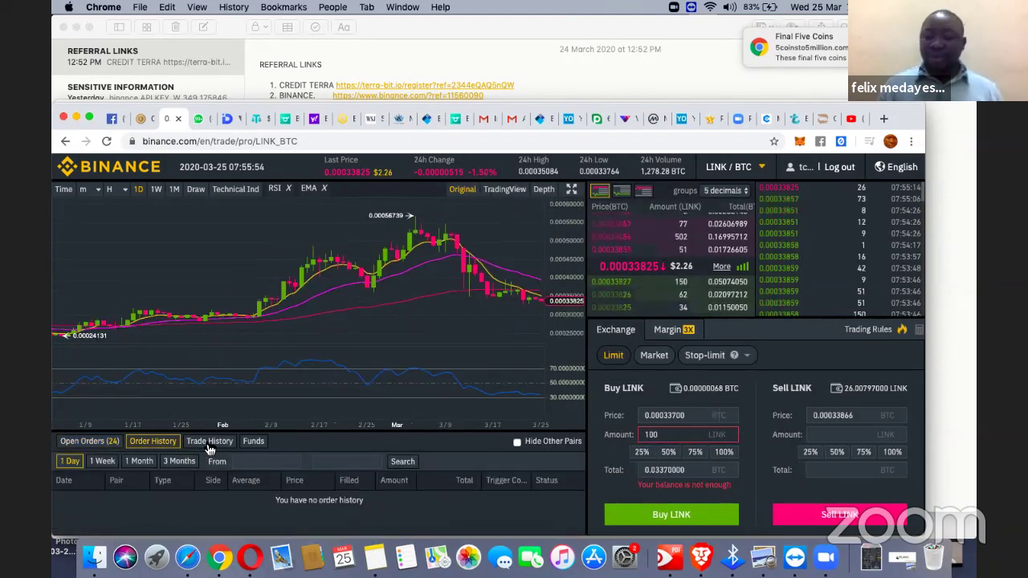
# Compare the Order History and Trade History lists, then filter orders to 1 Week and 1 Month
pyautogui.click(209, 444)
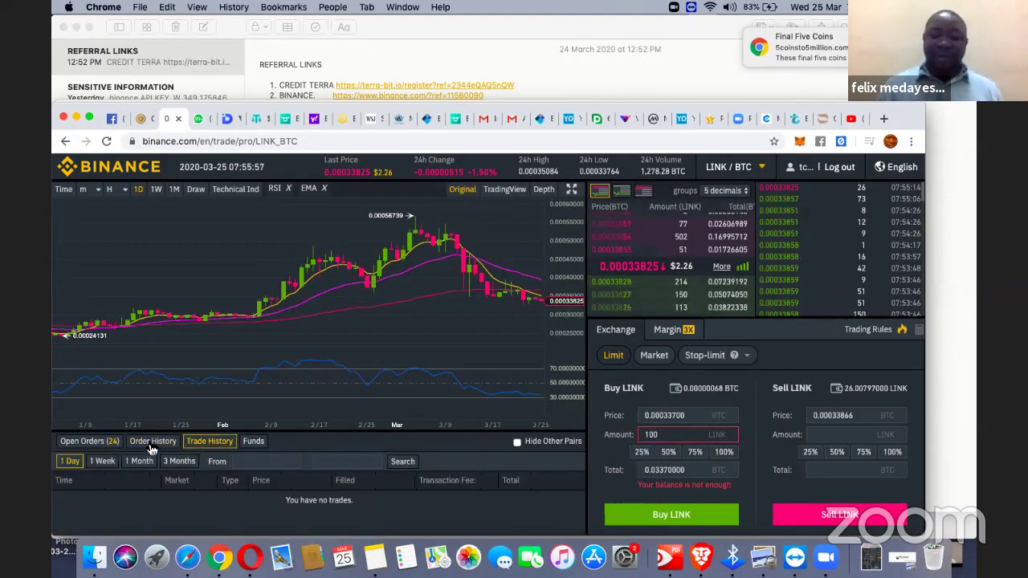
pyautogui.click(151, 446)
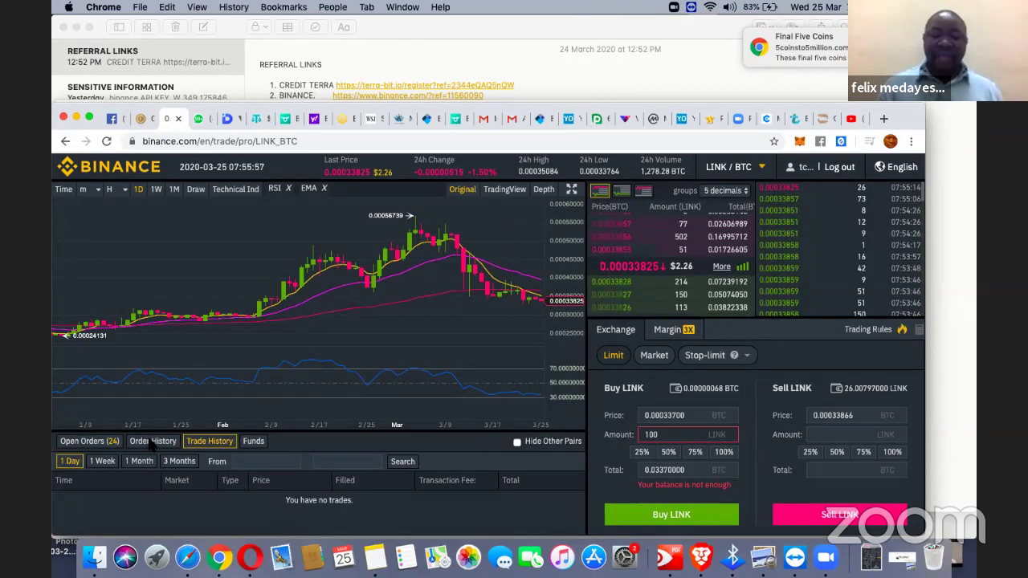
pyautogui.click(206, 447)
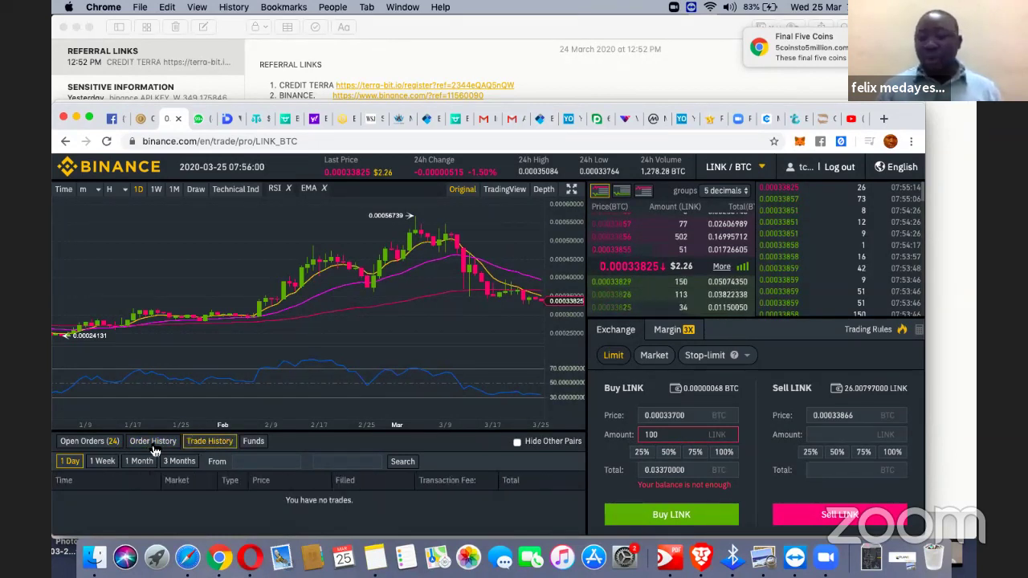
pyautogui.click(154, 446)
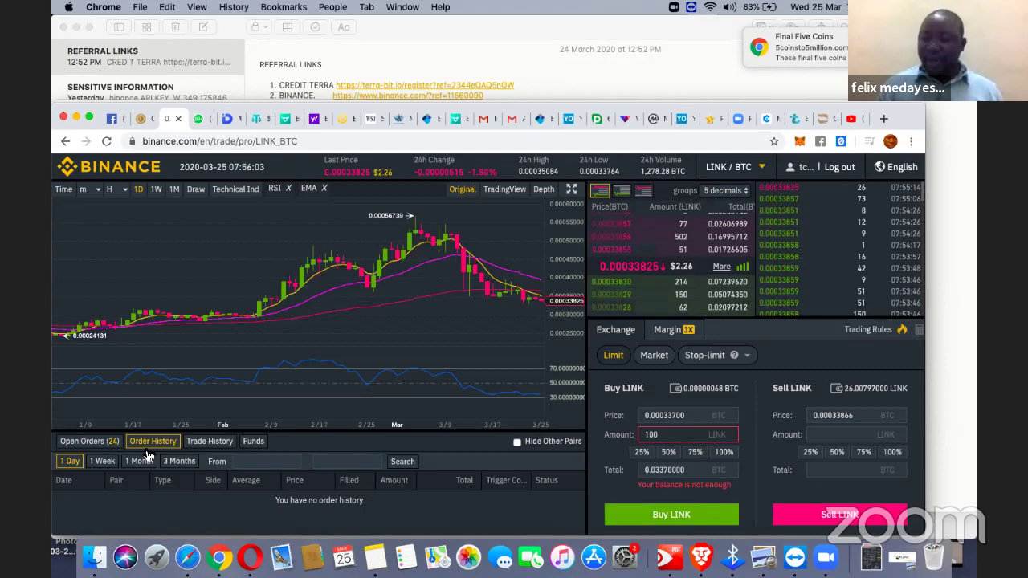
pyautogui.click(102, 464)
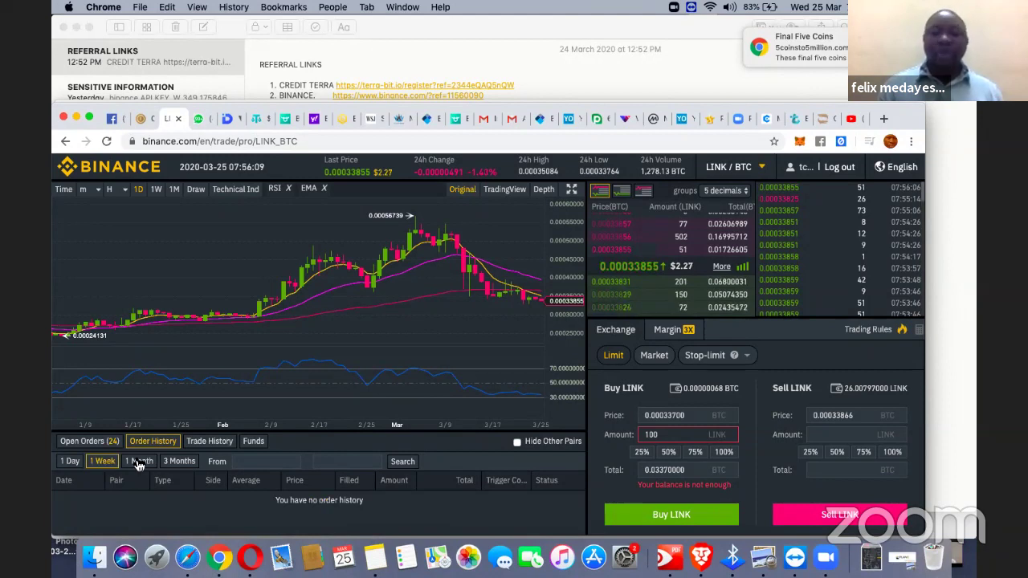
pyautogui.click(138, 464)
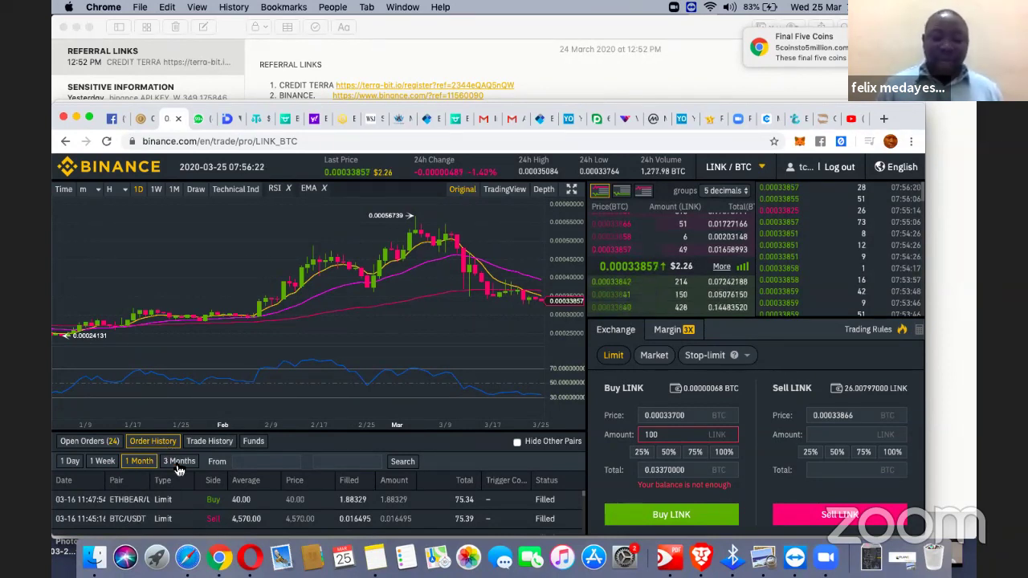
# Filter LINK/BTC trade history by 1 Week, 1 Month, 3 Months, then 1 Day
pyautogui.click(207, 445)
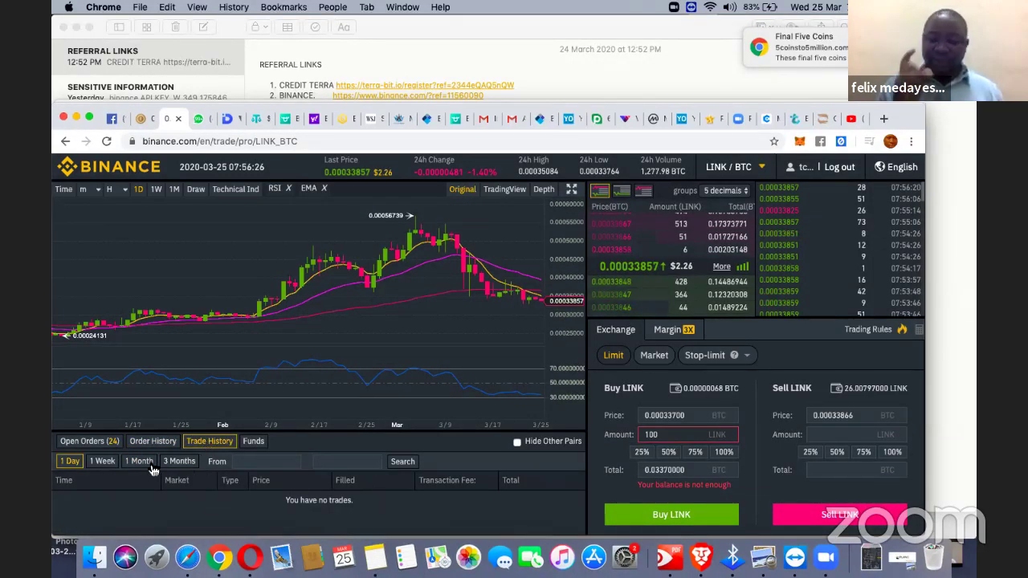
pyautogui.click(110, 467)
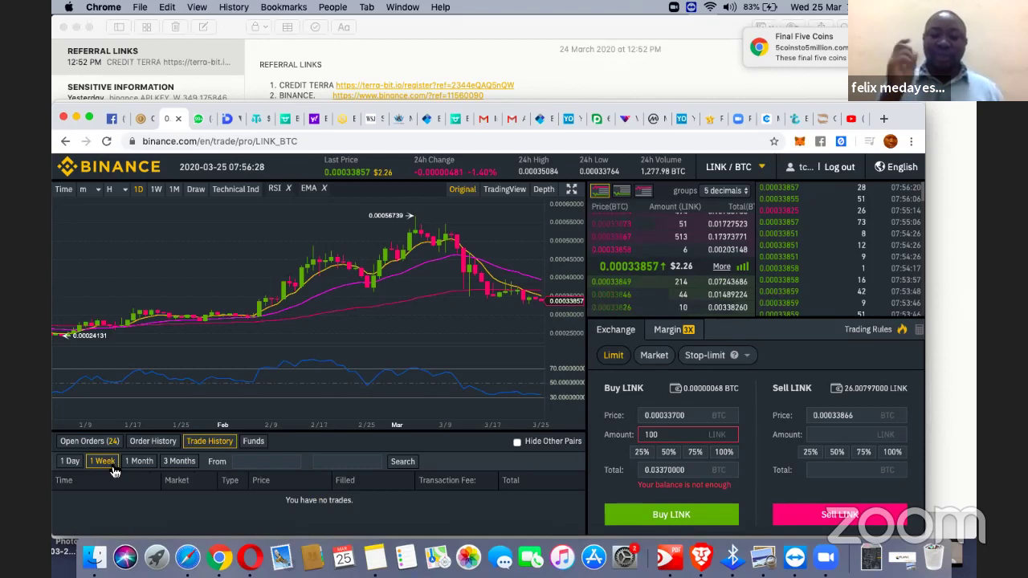
pyautogui.click(138, 469)
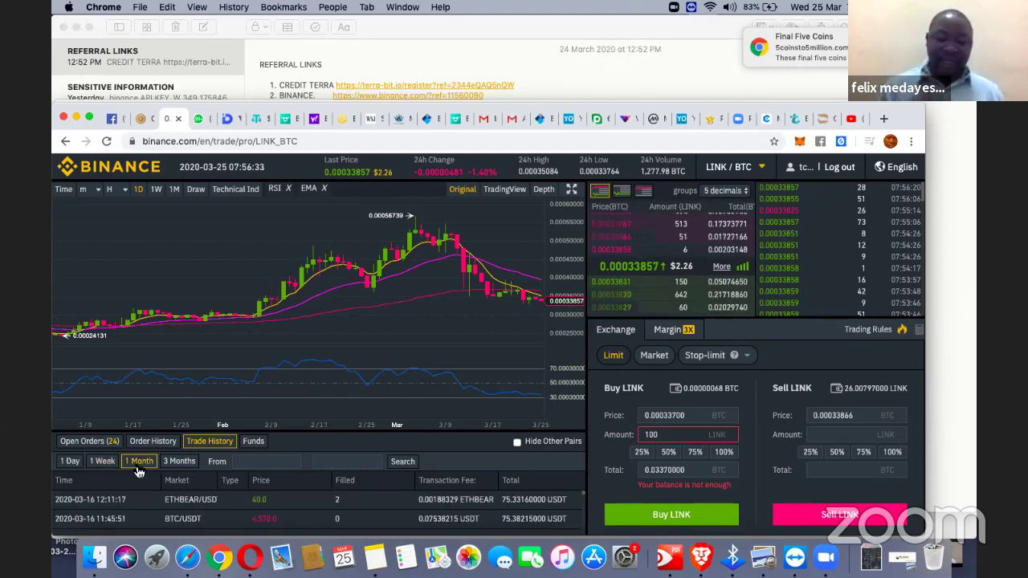
pyautogui.click(181, 462)
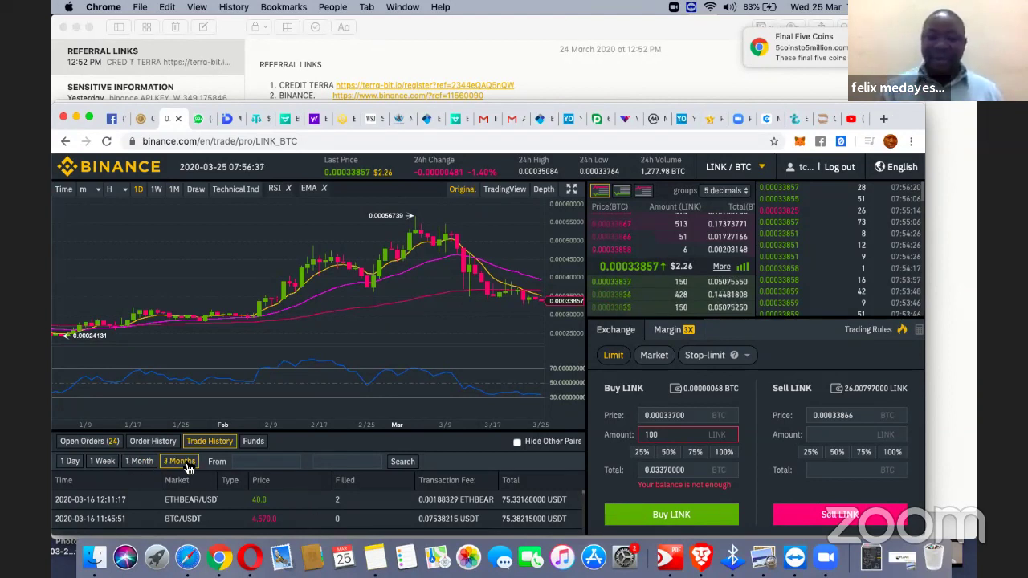
pyautogui.click(71, 464)
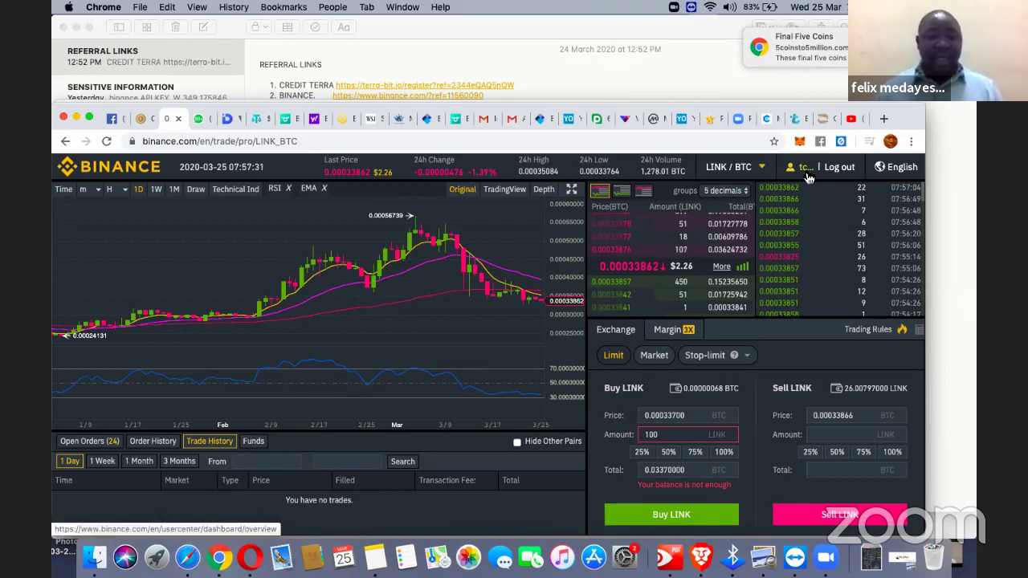
# From the account dashboard, open the Spot Wallet showing 0.11477369 BTC and 26.00797 LINK
pyautogui.click(806, 169)
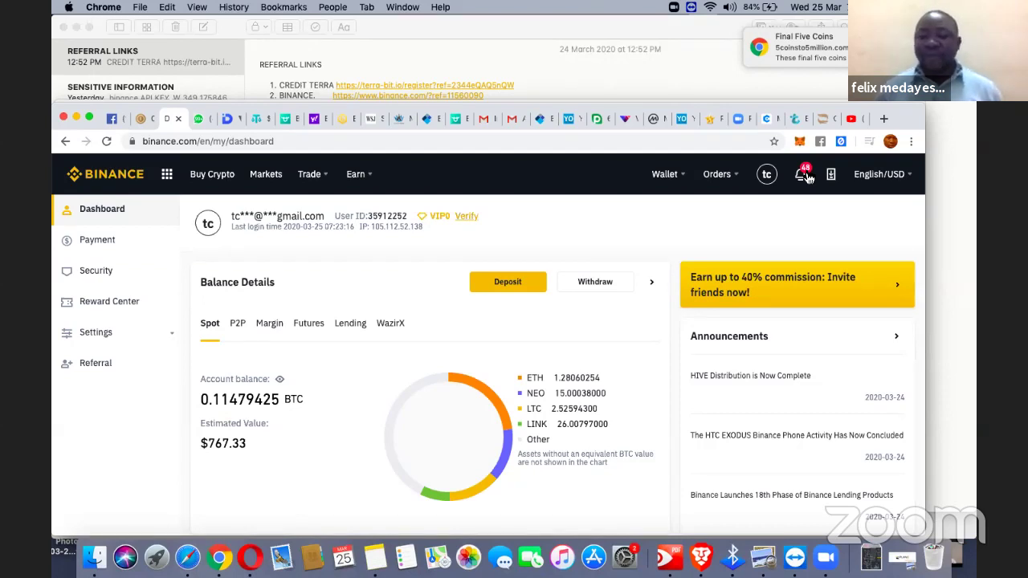
pyautogui.click(806, 177)
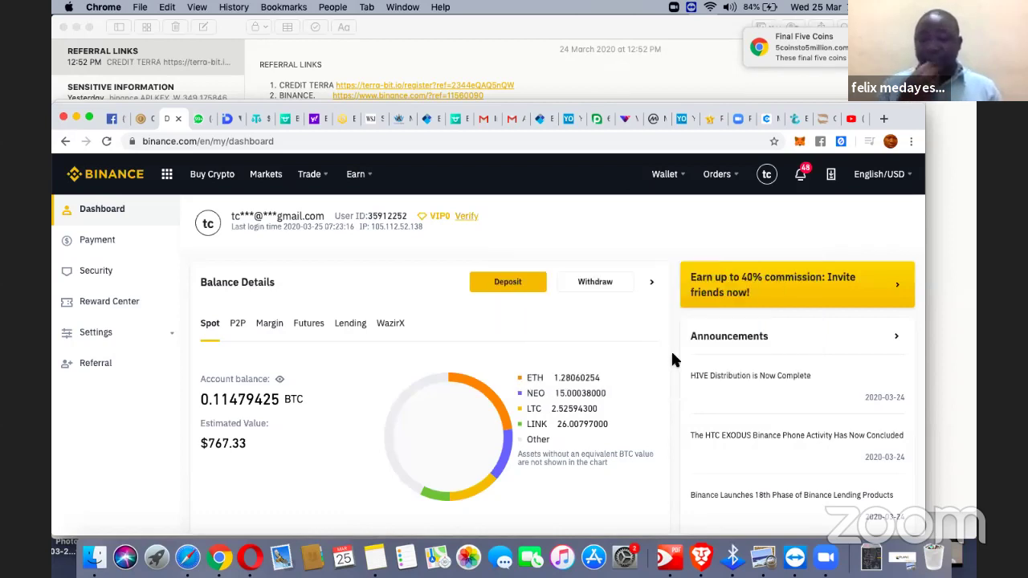
pyautogui.click(671, 187)
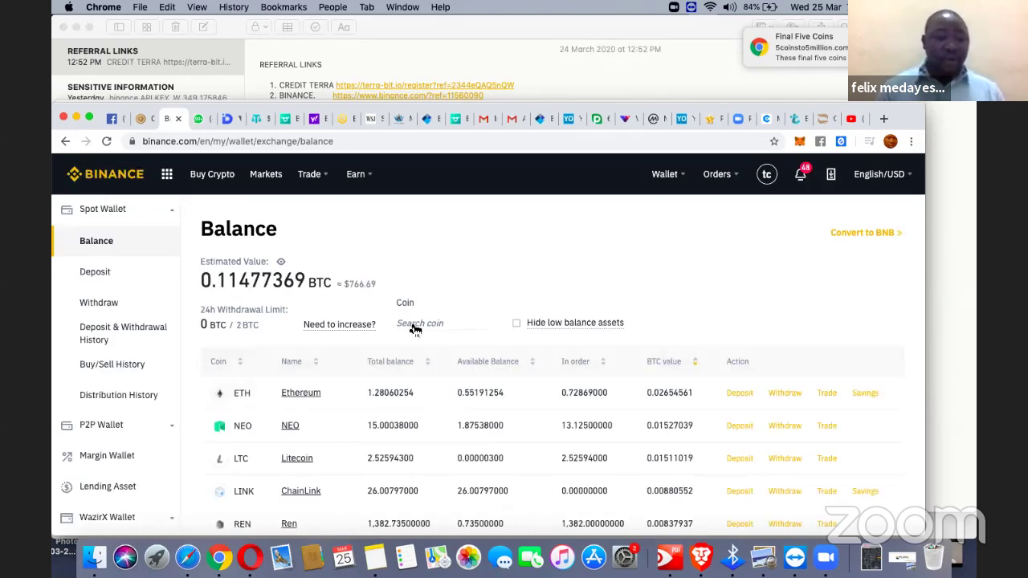
# Start a LINK withdrawal, select the recipient address field, then go to WhatsApp Web
pyautogui.click(98, 305)
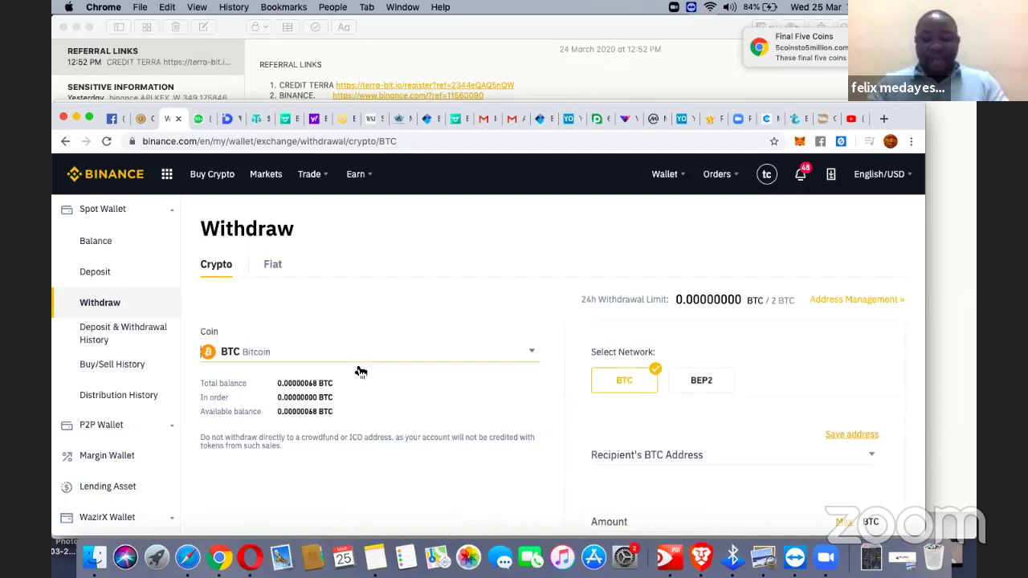
pyautogui.write('link')
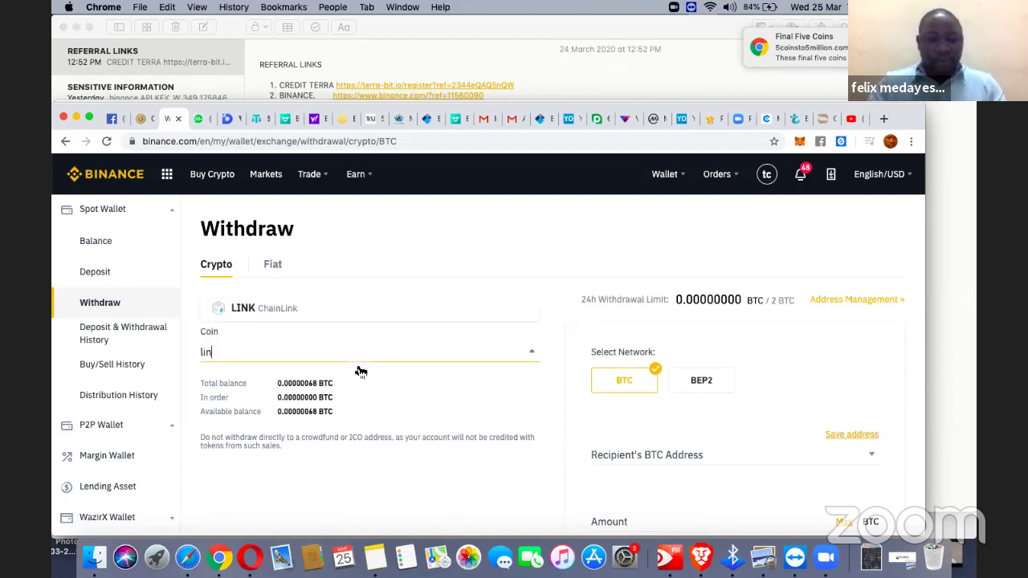
pyautogui.click(268, 310)
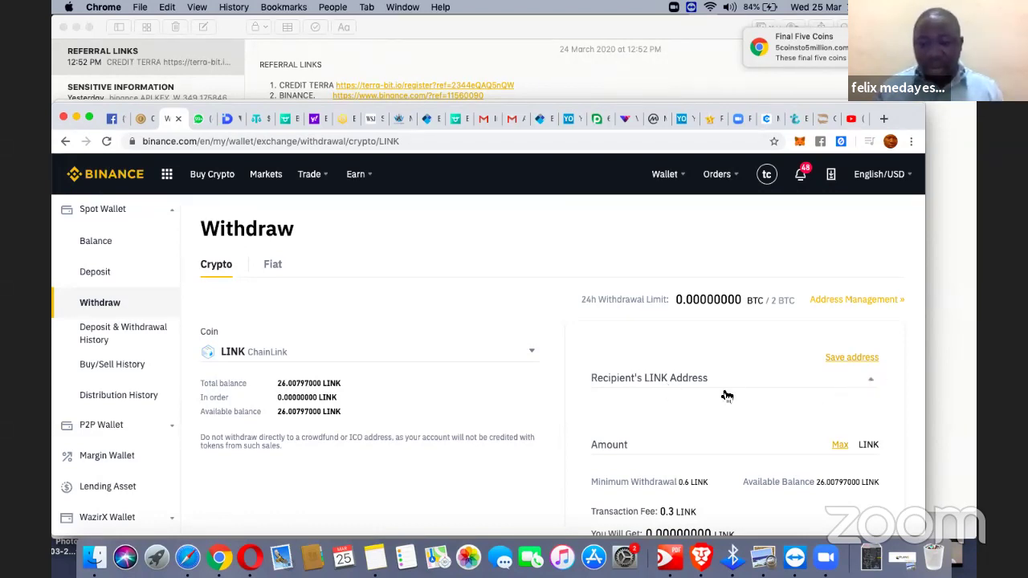
pyautogui.click(611, 390)
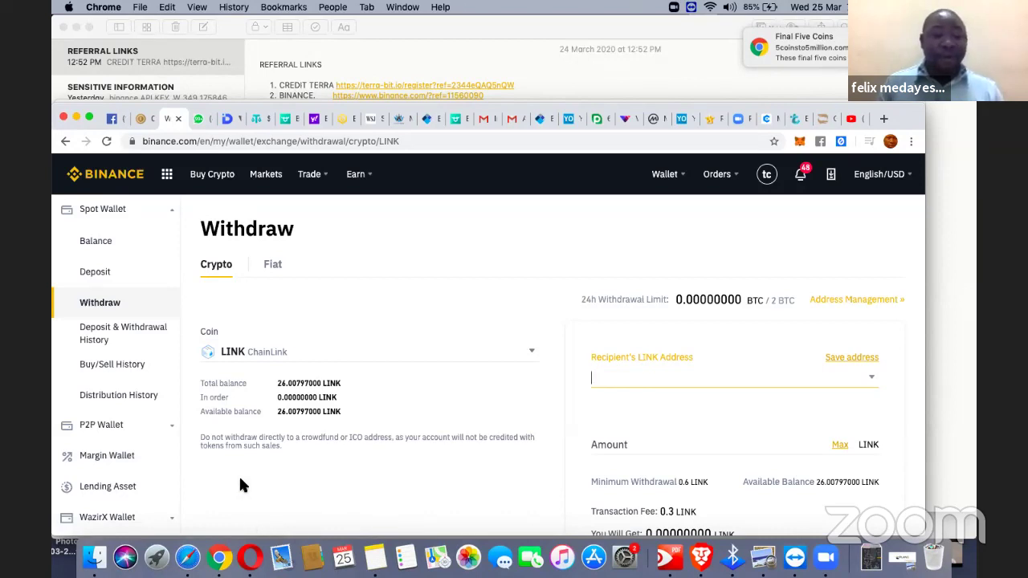
pyautogui.click(198, 118)
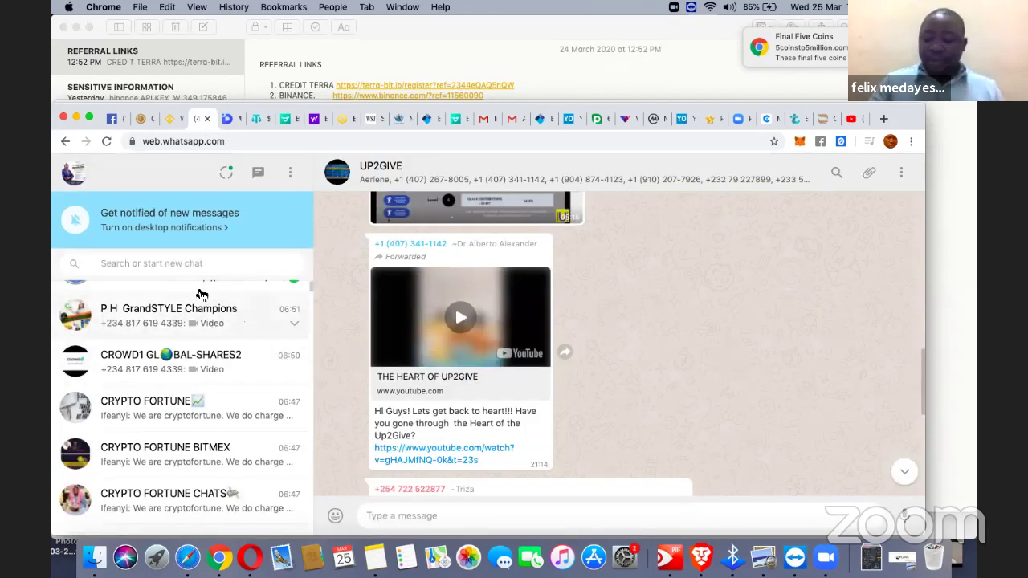
# Find the 'my air' chat, copy the wallet address message, and return to Binance
pyautogui.click(175, 267)
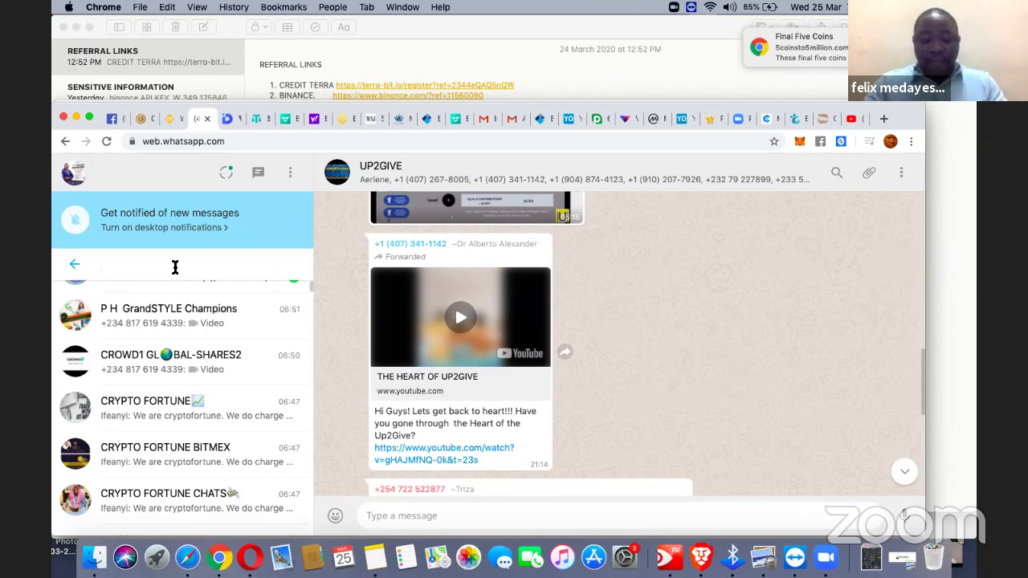
pyautogui.write('my')
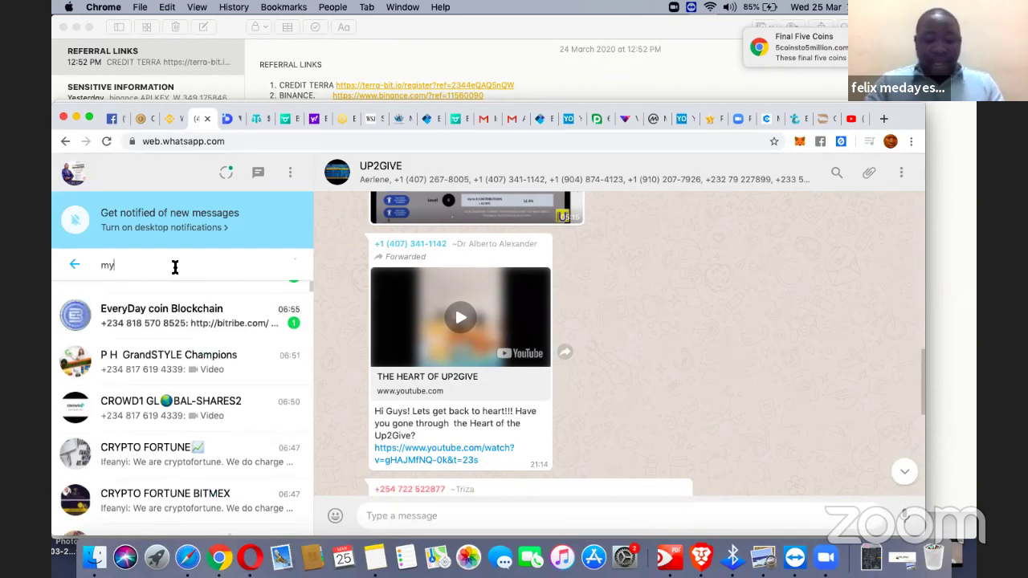
pyautogui.write(' air')
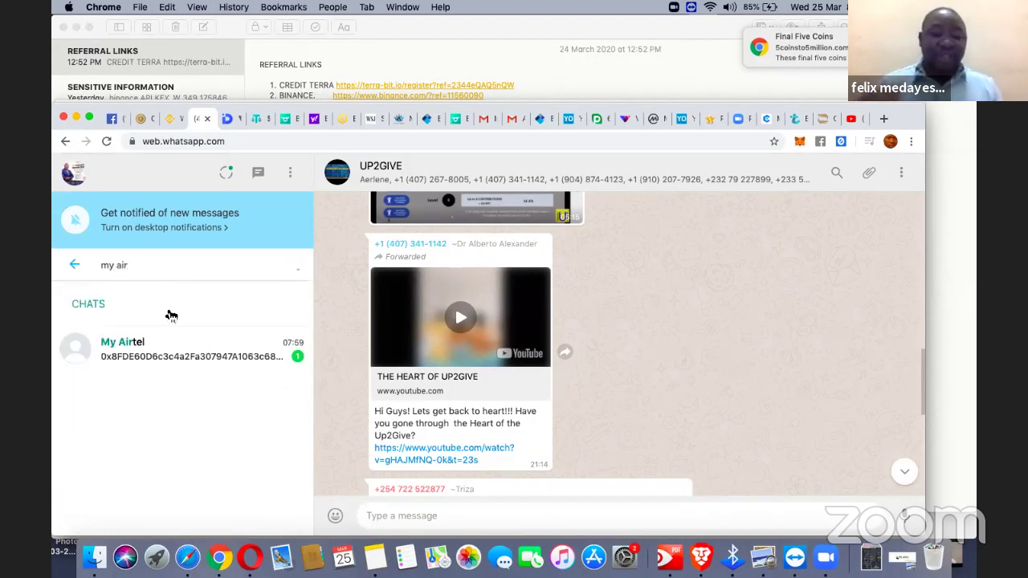
pyautogui.click(167, 353)
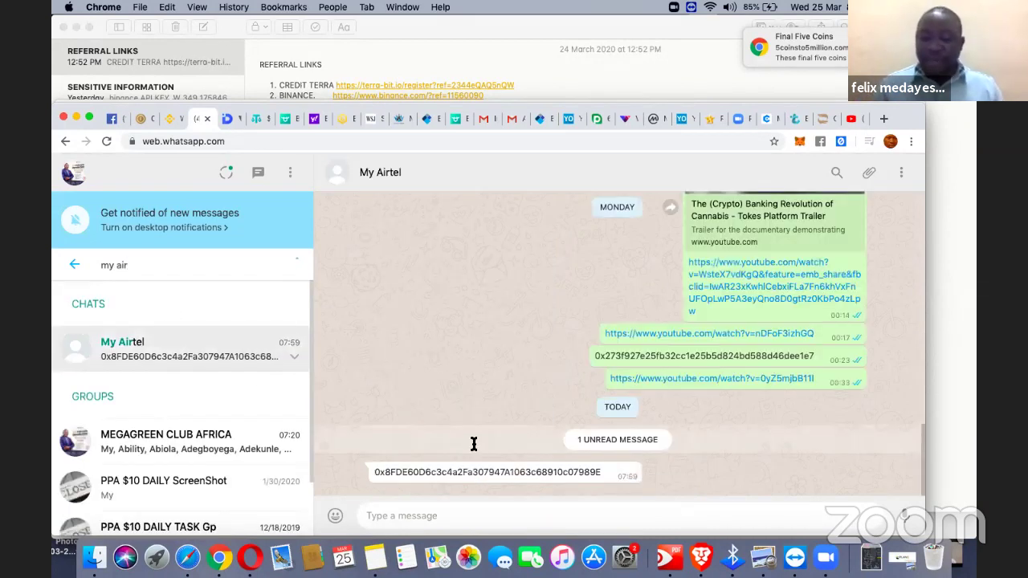
pyautogui.doubleClick(578, 474)
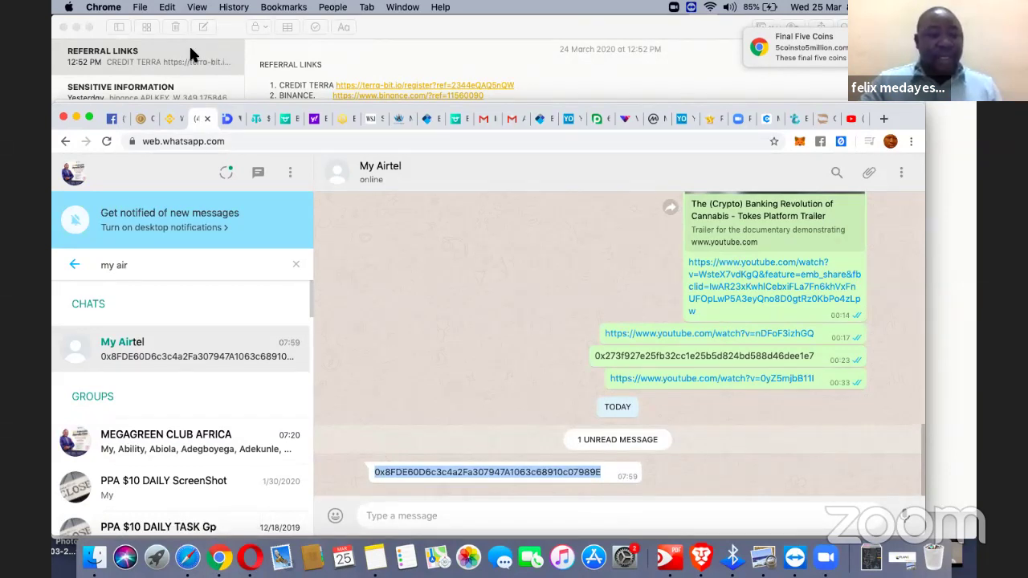
pyautogui.click(170, 118)
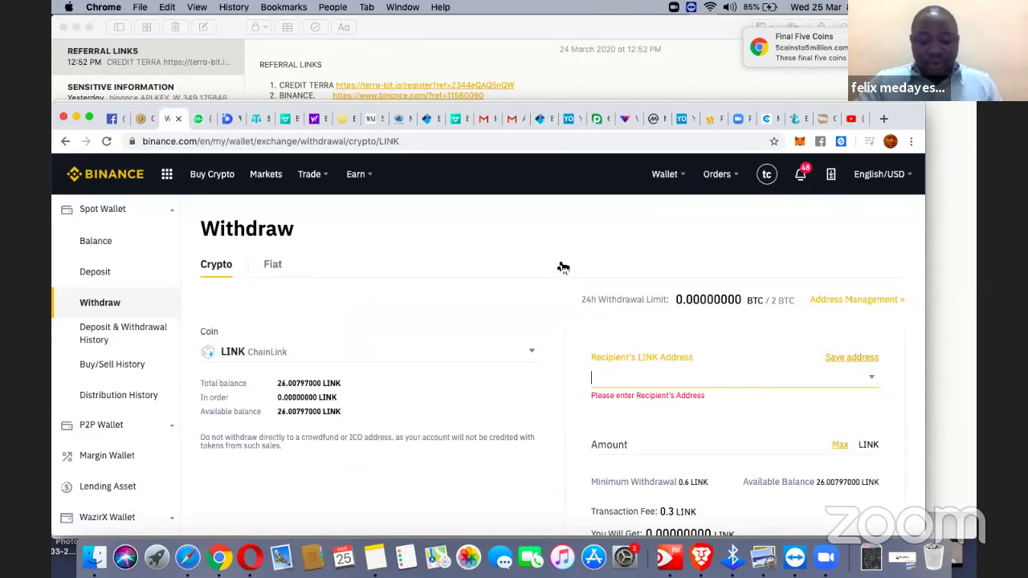
# Paste the recipient address, set the withdrawal amount to 20.3 LINK, and submit
pyautogui.press('super+v')
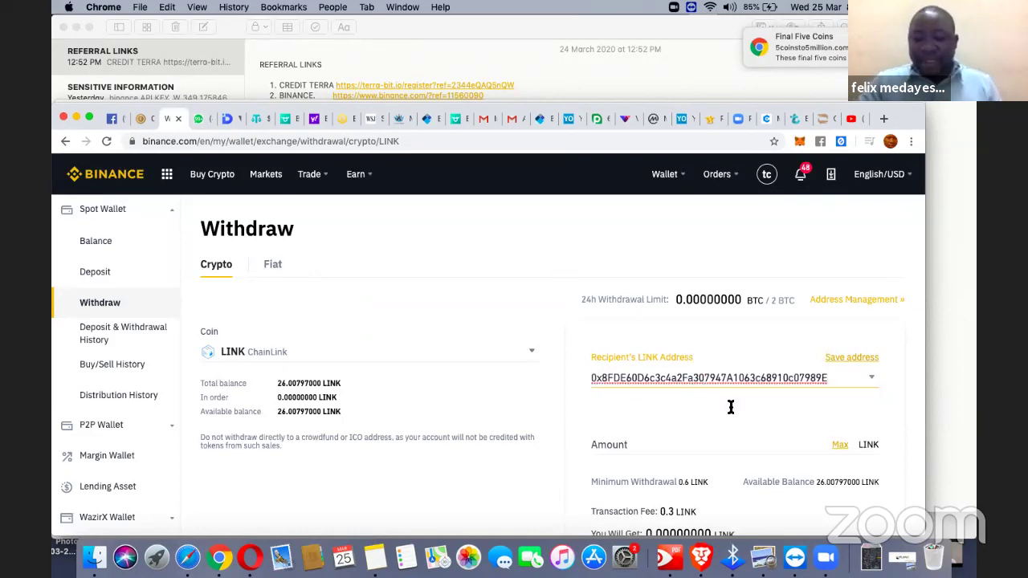
pyautogui.click(633, 452)
pyautogui.write('20')
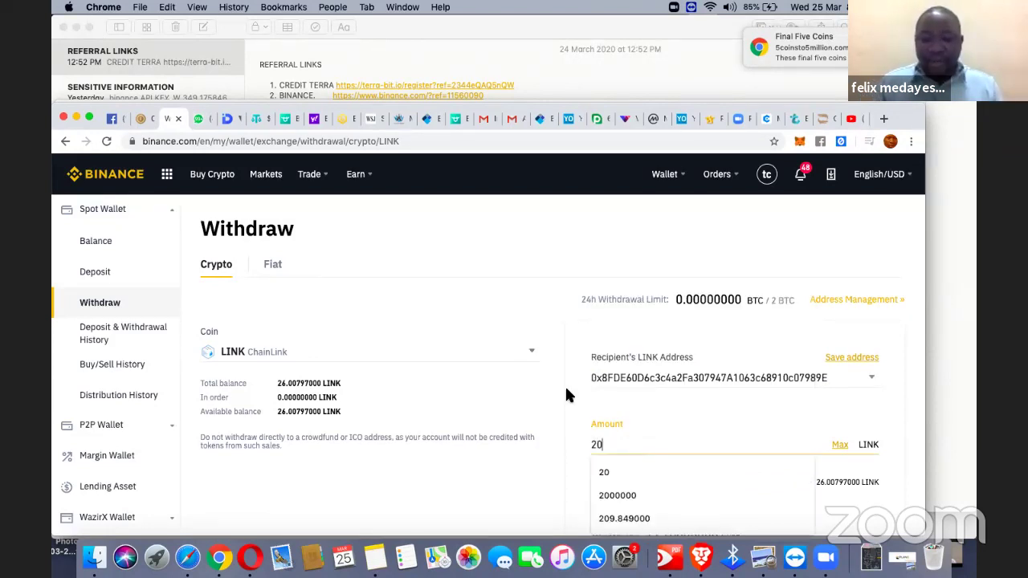
pyautogui.click(566, 395)
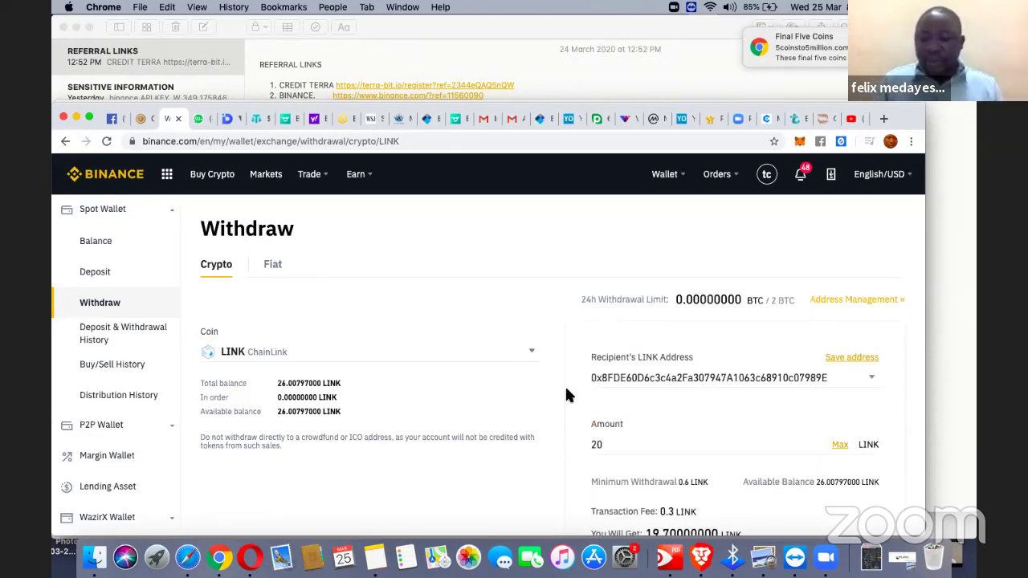
pyautogui.scroll(-2, 570, 395)
pyautogui.click(574, 391)
pyautogui.write('.')
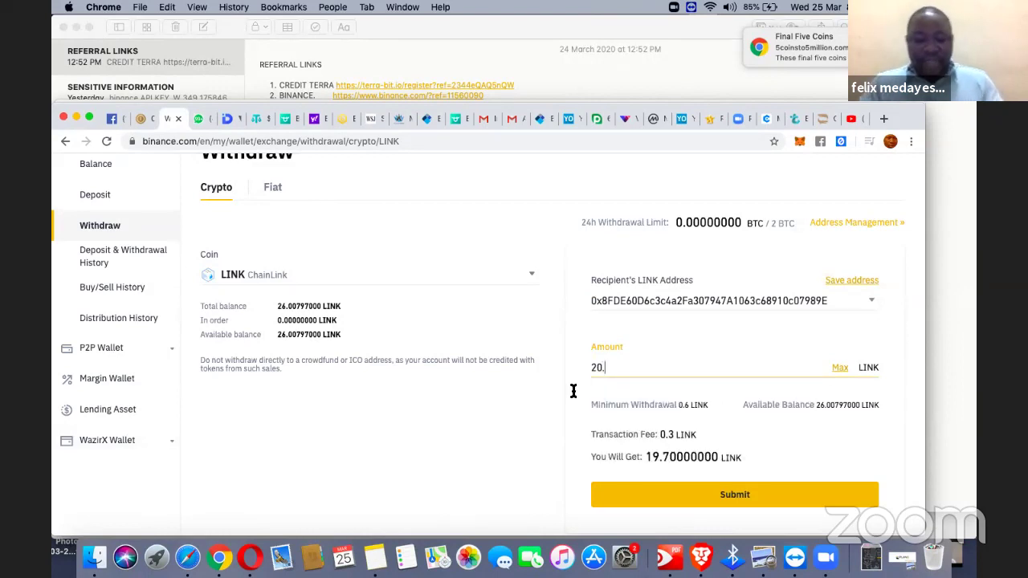
pyautogui.write('3')
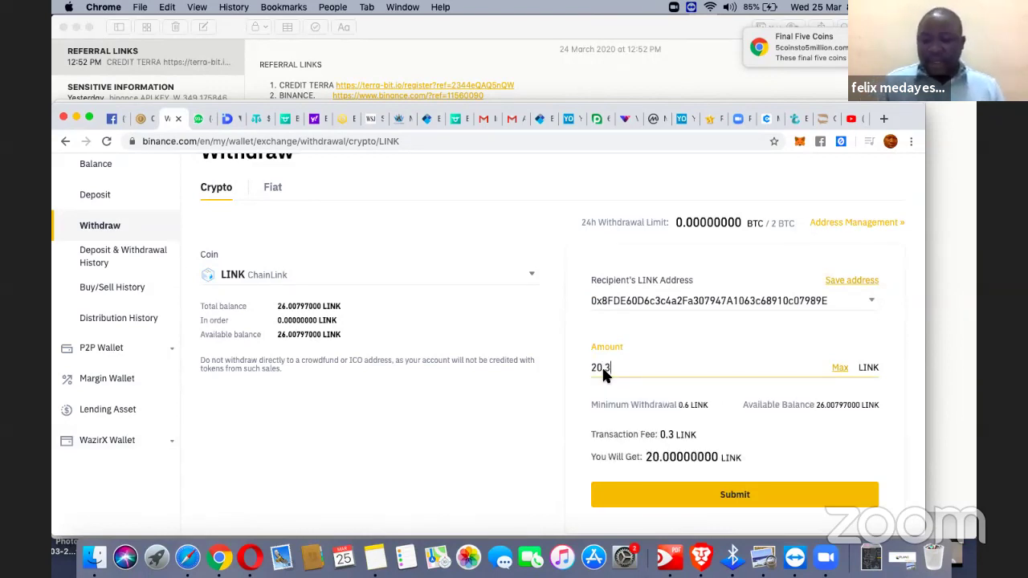
pyautogui.scroll(-1, 563, 394)
pyautogui.scroll(-1, 642, 381)
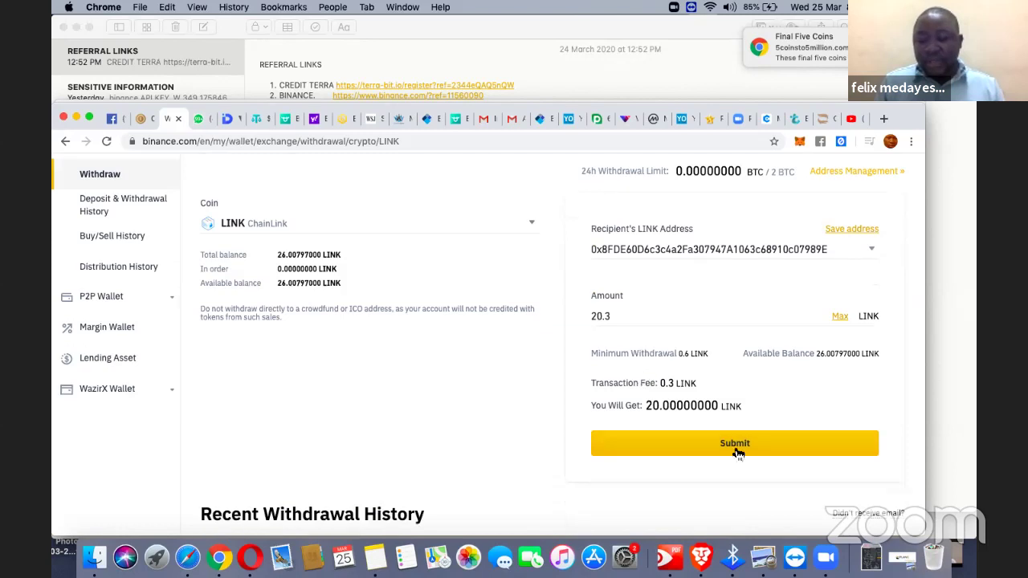
pyautogui.click(737, 454)
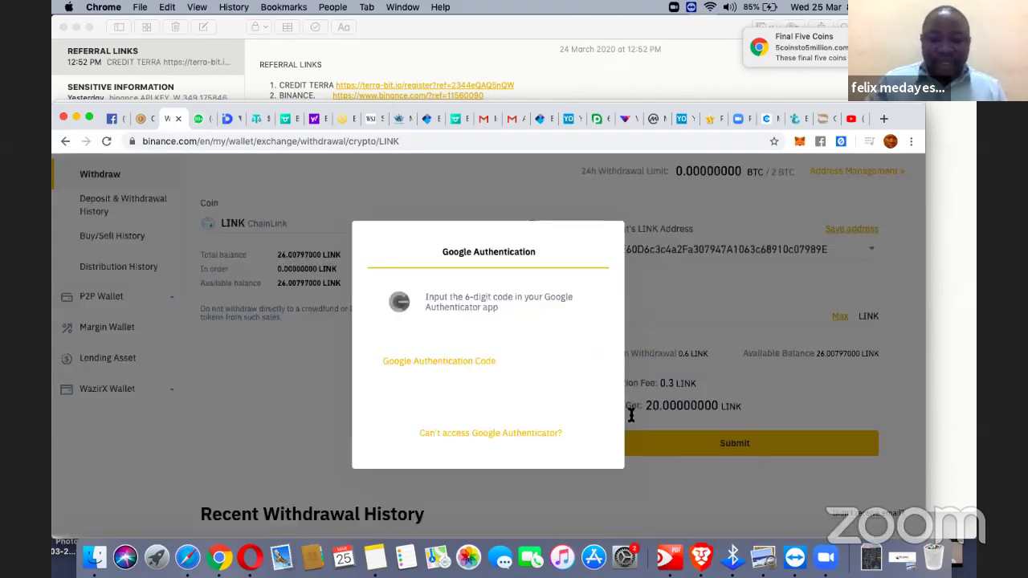
# Enter the 6-digit Google Authenticator code for the LINK withdrawal
pyautogui.click(392, 393)
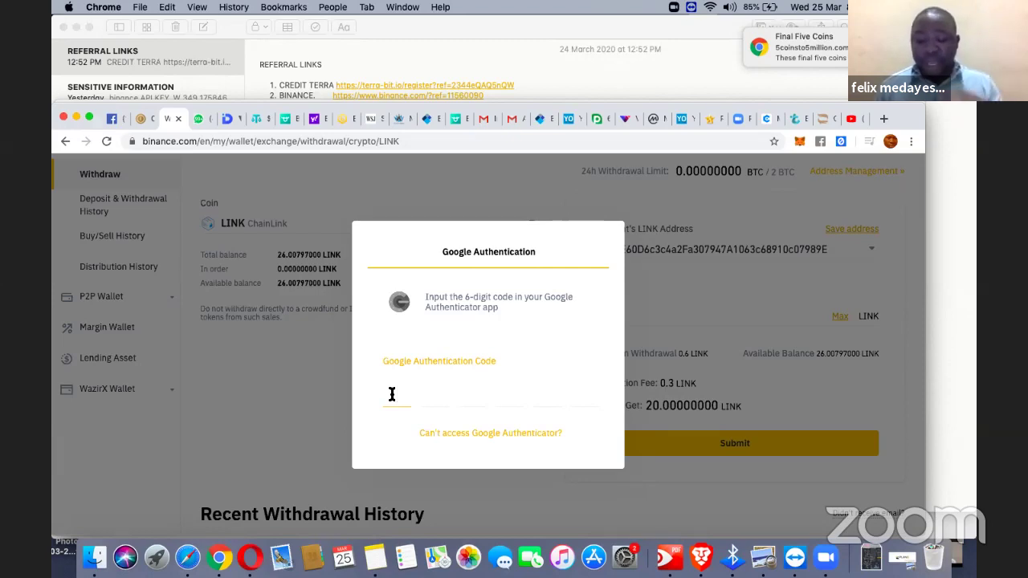
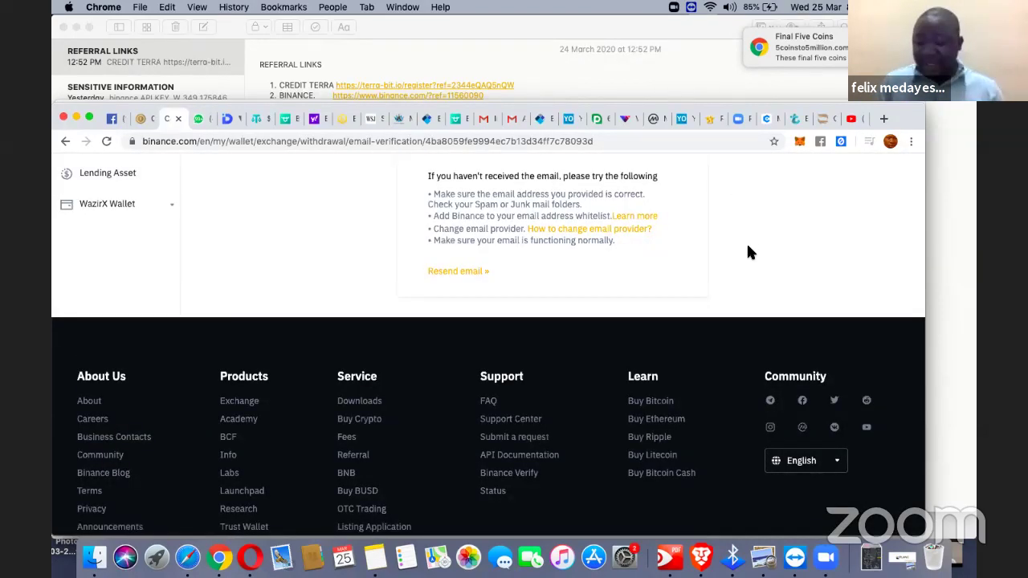
# Scroll back to the top of the confirmation page and switch to the Gmail tab
pyautogui.scroll(1, 747, 247)
pyautogui.scroll(6, 746, 253)
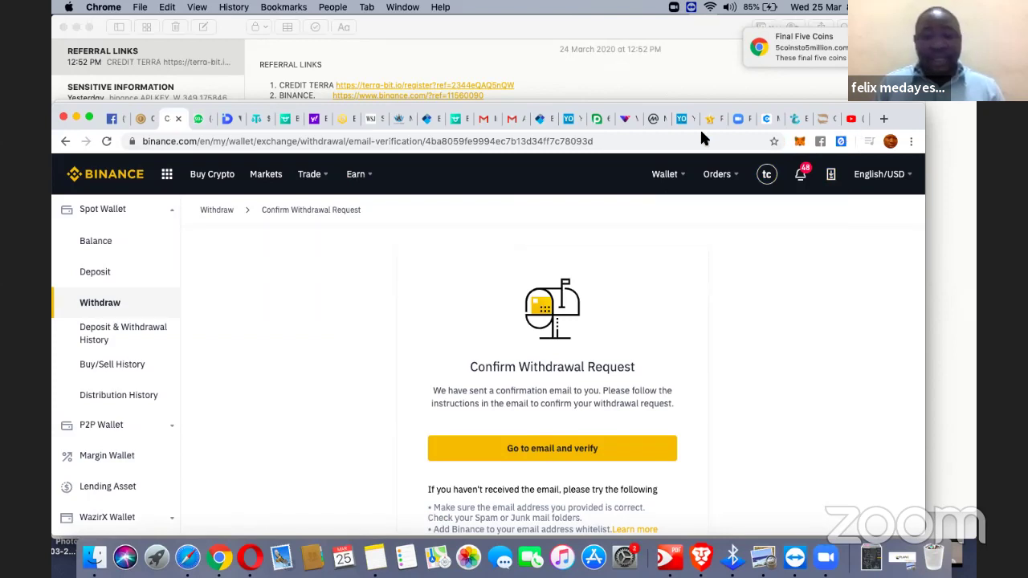
pyautogui.click(512, 119)
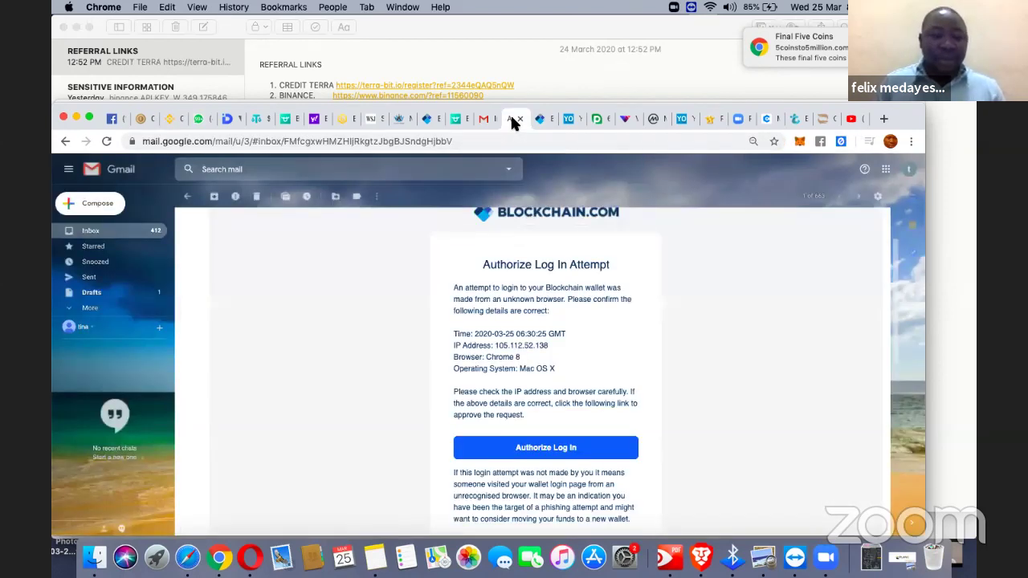
# Refresh the Gmail inbox, open Binance's Withdrawal Requested email, and click Confirm Withdrawal
pyautogui.click(165, 232)
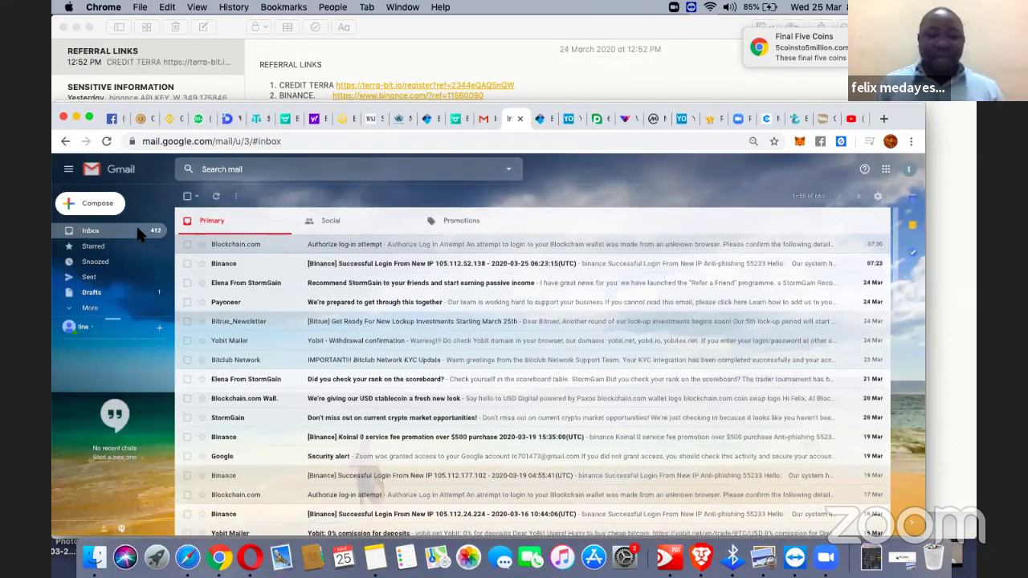
pyautogui.click(139, 234)
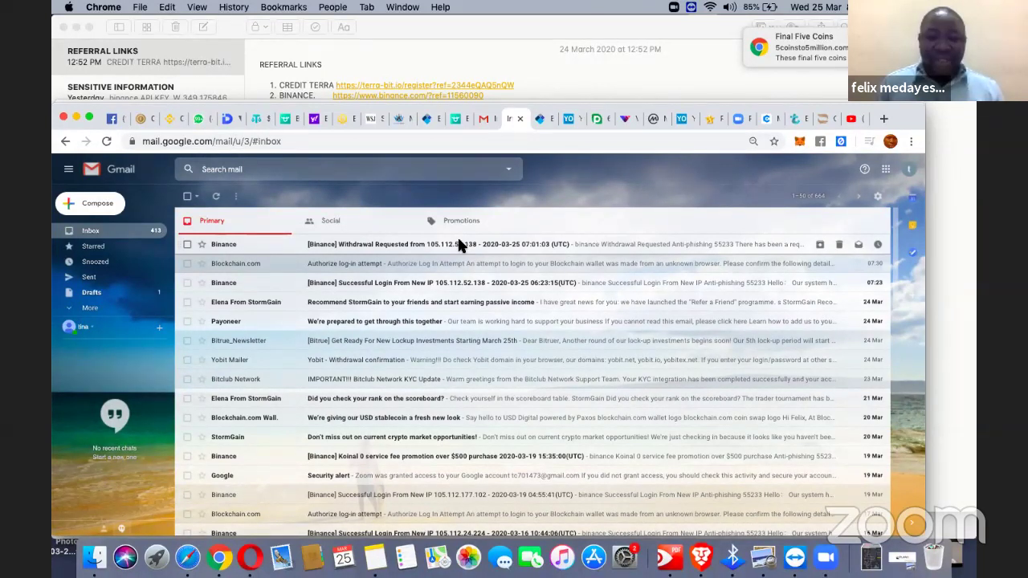
pyautogui.scroll(-1, 675, 389)
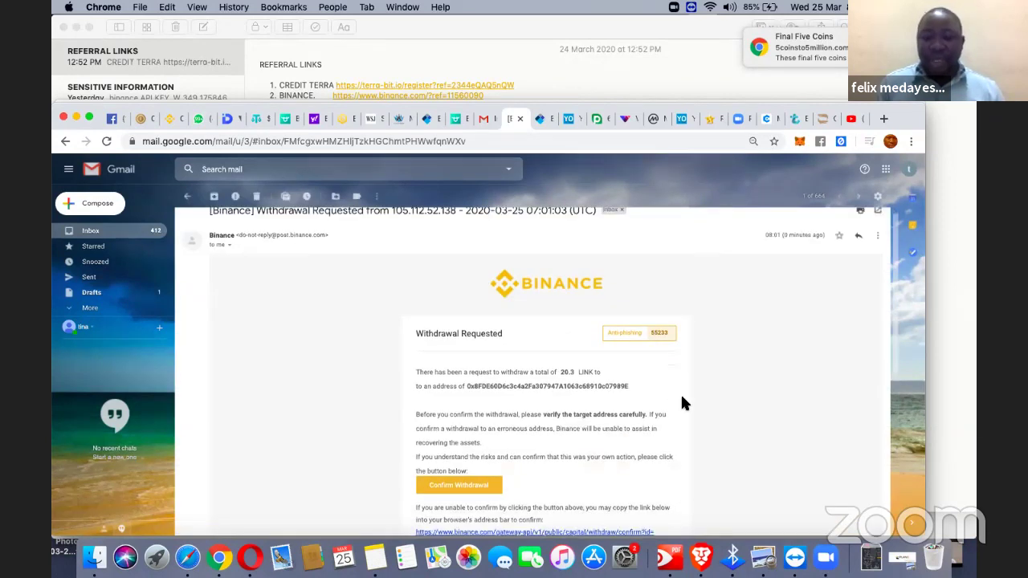
pyautogui.scroll(-3, 680, 401)
pyautogui.scroll(-3, 680, 401)
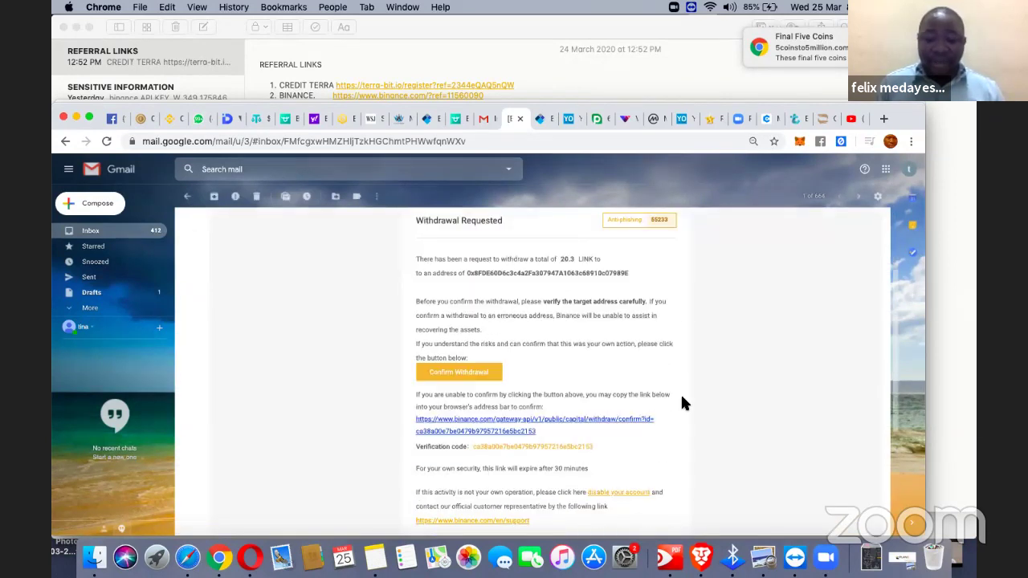
pyautogui.scroll(-2, 671, 409)
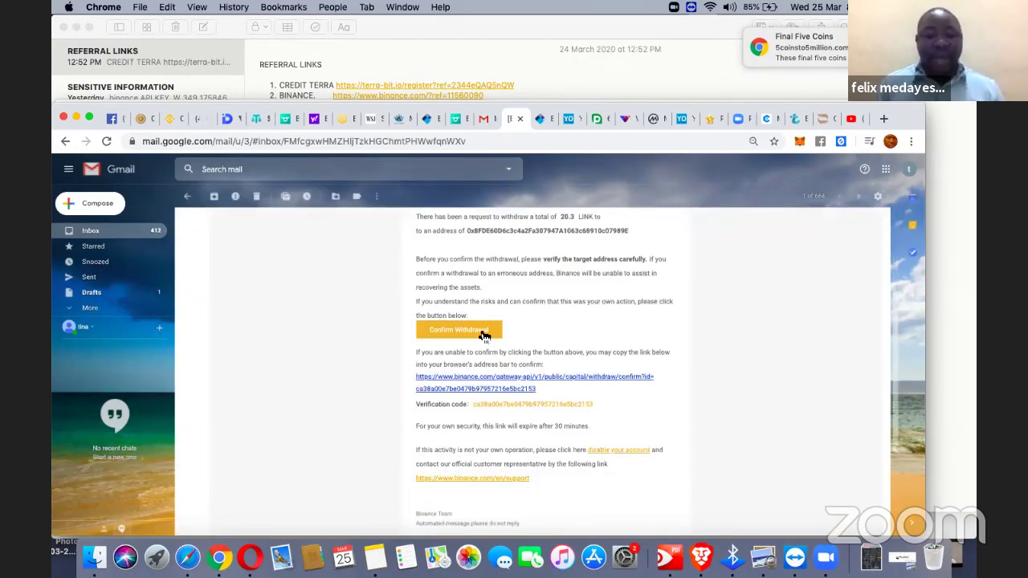
pyautogui.click(482, 334)
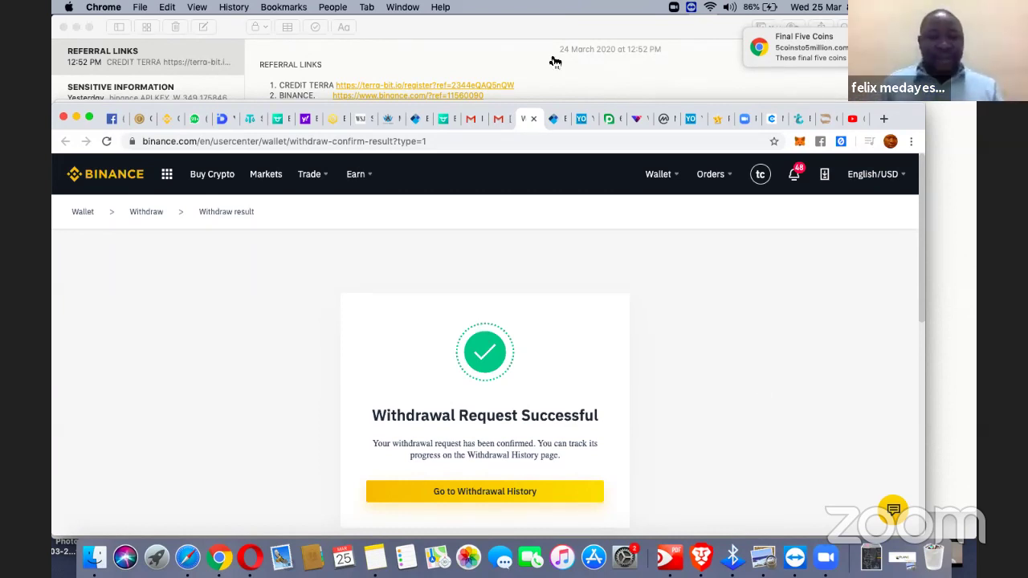
# Wait for Binance to report the 20.3 LINK withdrawal request as successful
pyautogui.moveTo(305, 178)
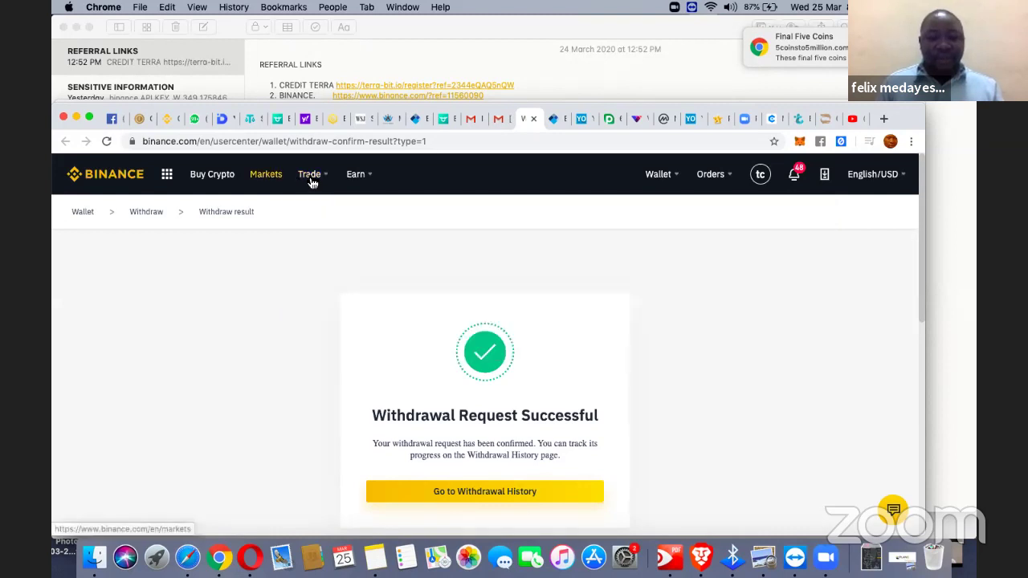
# Open Trade > Advanced and switch the trading pair from BTC/USDT to LINK/BTC
pyautogui.click(361, 294)
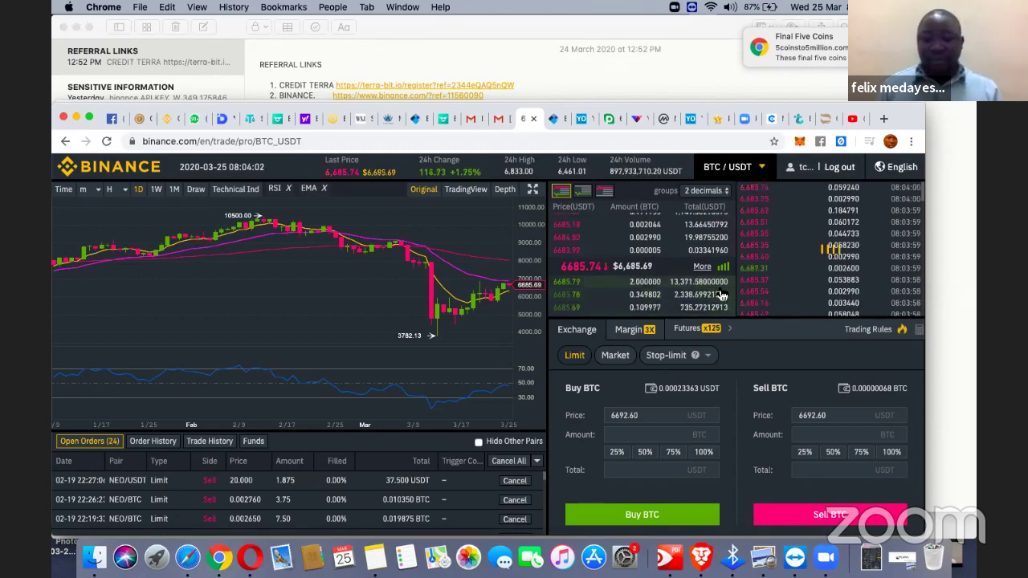
pyautogui.click(726, 166)
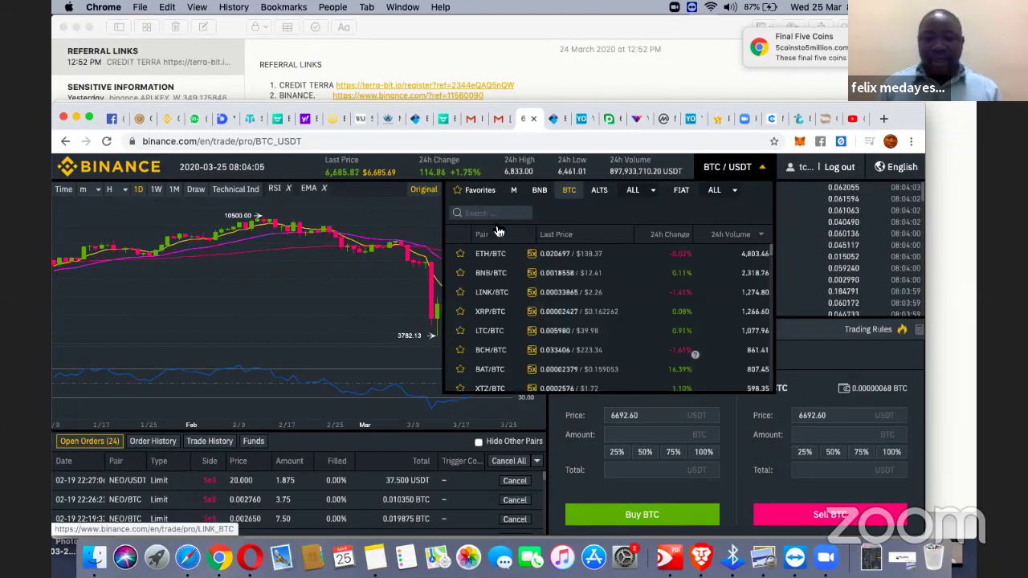
pyautogui.click(493, 294)
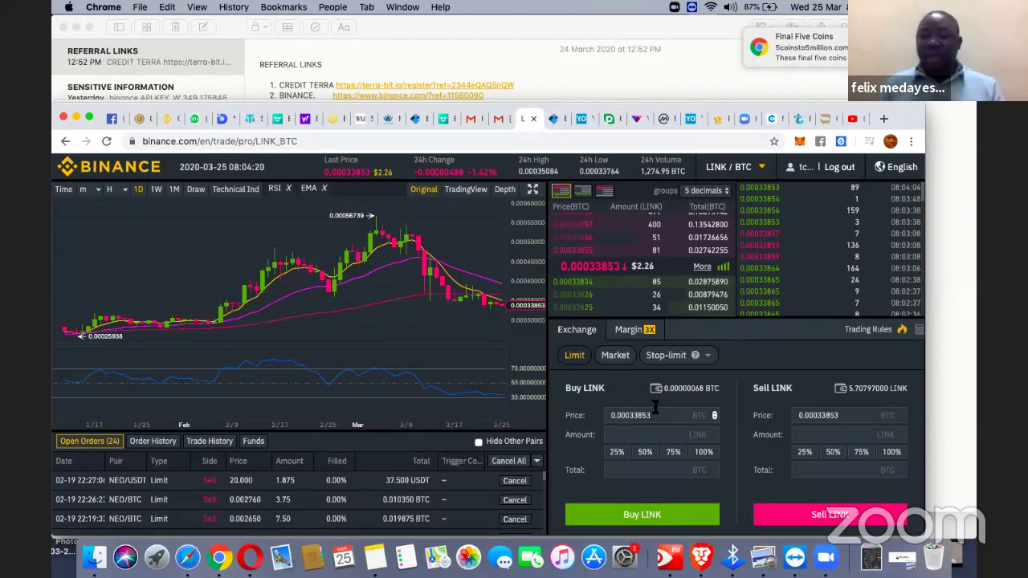
# Submit a LINK sell limit at 0.0006 BTC for 2 LINK (50% of balance), totalling 0.0012 BTC
pyautogui.click(857, 422)
pyautogui.press('BackSpace')
pyautogui.press('BackSpace')
pyautogui.press('BackSpace')
pyautogui.press('BackSpace')
pyautogui.press('BackSpace')
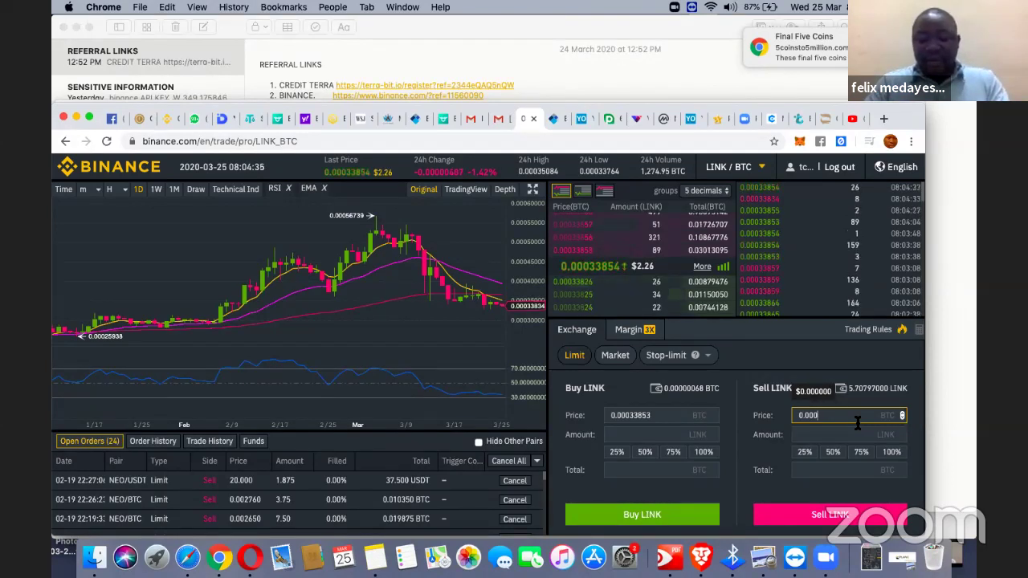
pyautogui.write('60')
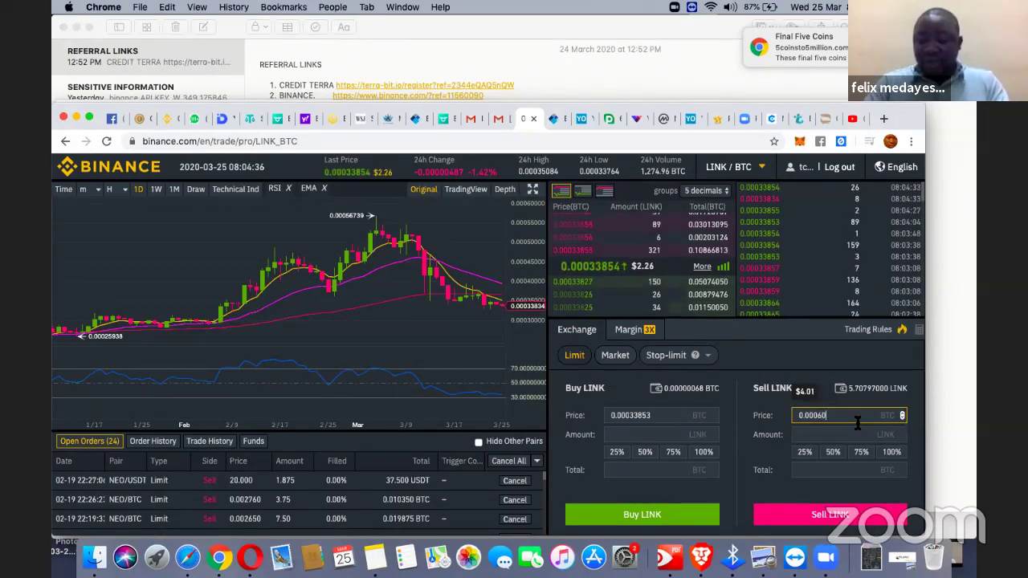
pyautogui.write('00')
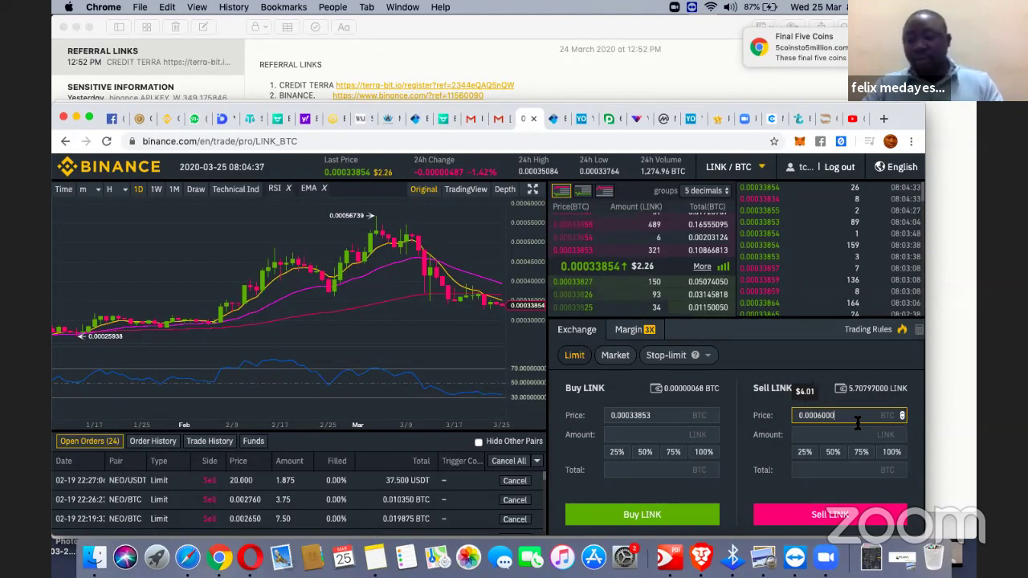
pyautogui.write('0')
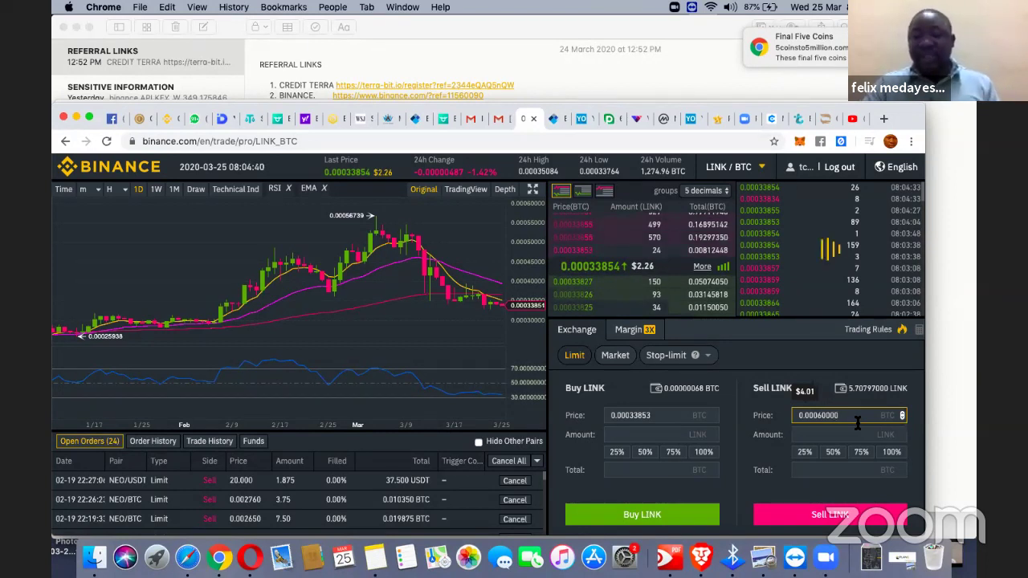
pyautogui.click(833, 451)
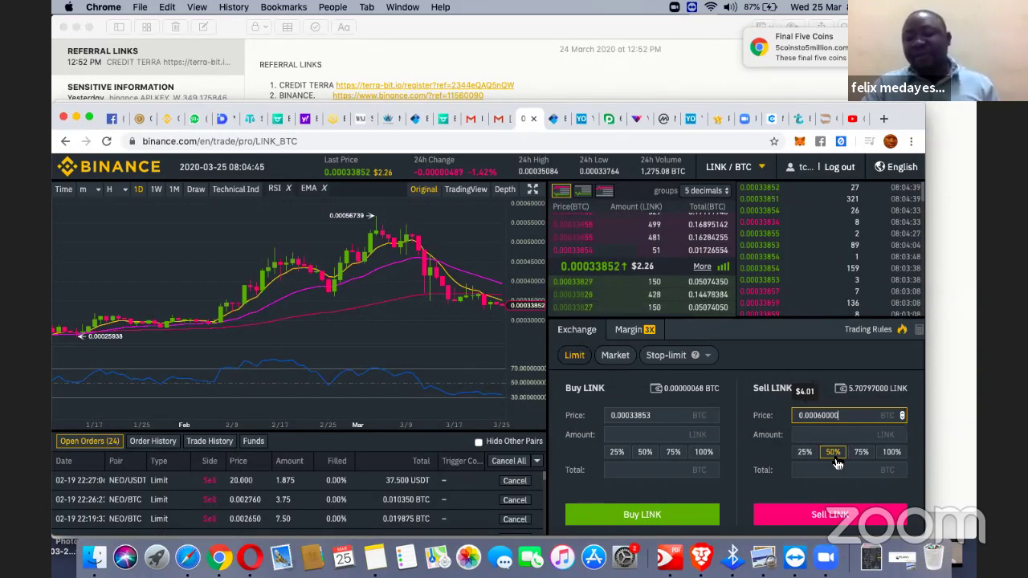
pyautogui.click(835, 459)
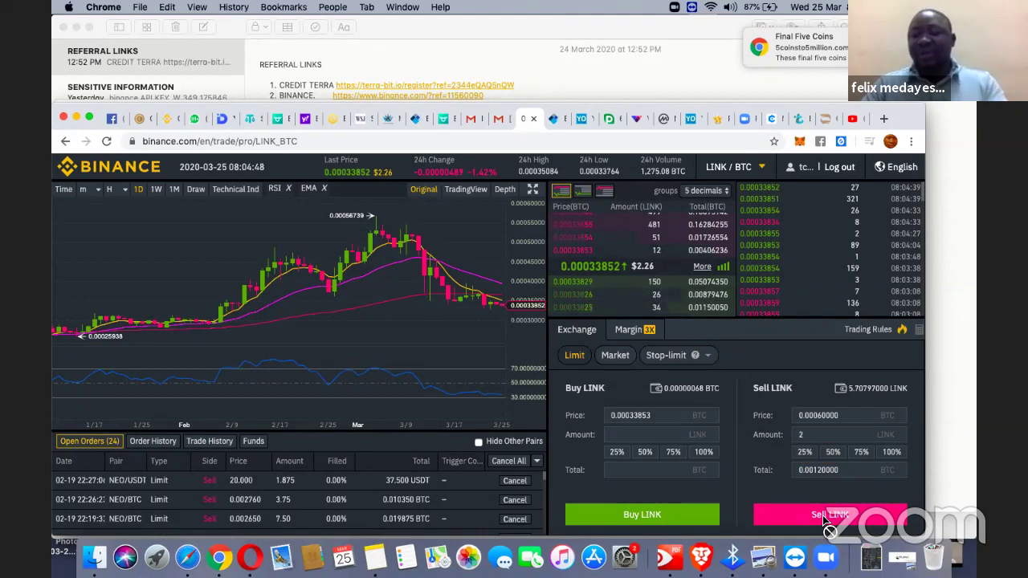
pyautogui.click(828, 515)
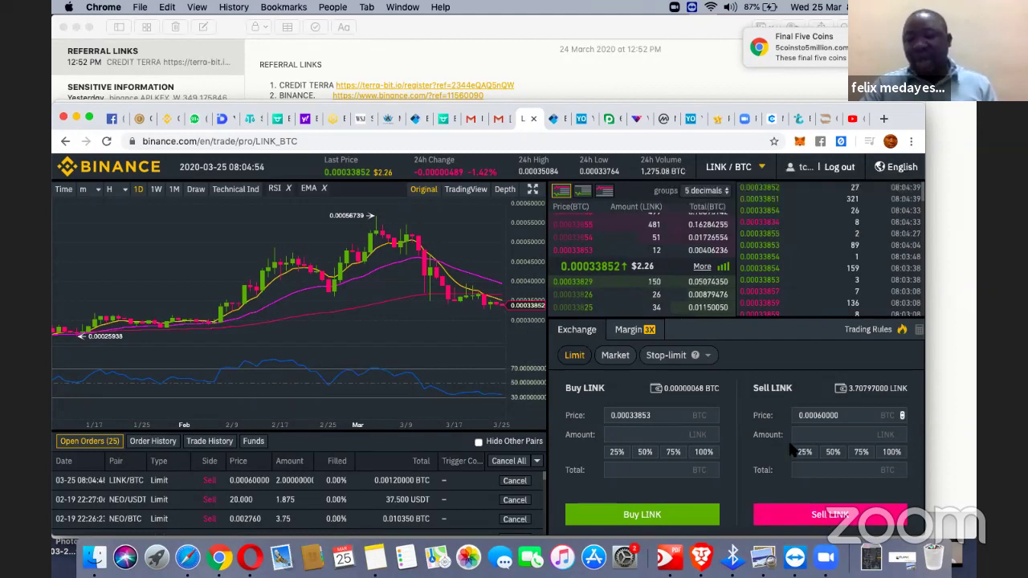
# Submit a LINK/BTC sell limit of 3 LINK at 0.00065 BTC, totalling 0.00195 BTC
pyautogui.click(847, 416)
pyautogui.press('BackSpace')
pyautogui.press('BackSpace')
pyautogui.press('BackSpace')
pyautogui.press('BackSpace')
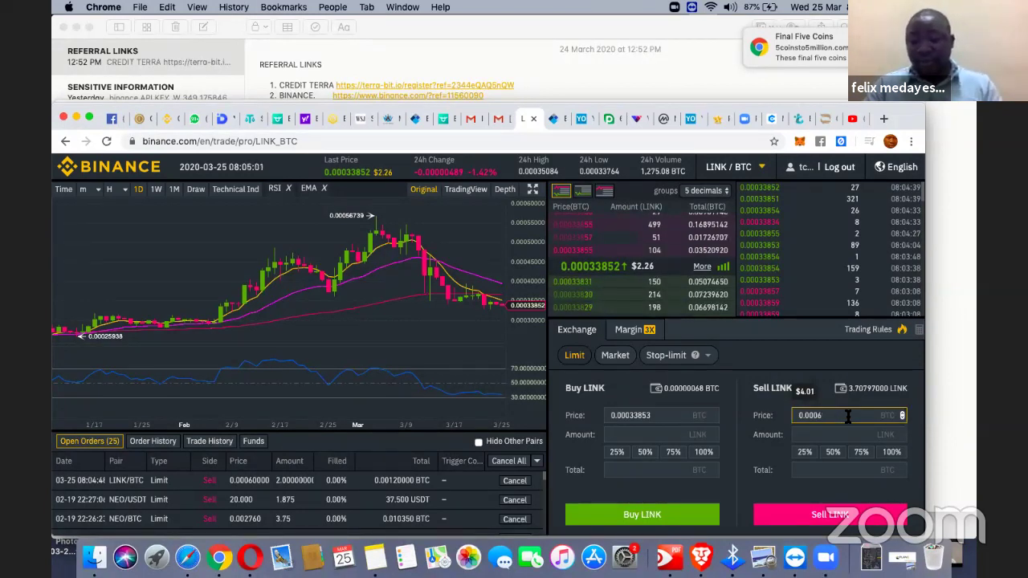
pyautogui.press('BackSpace')
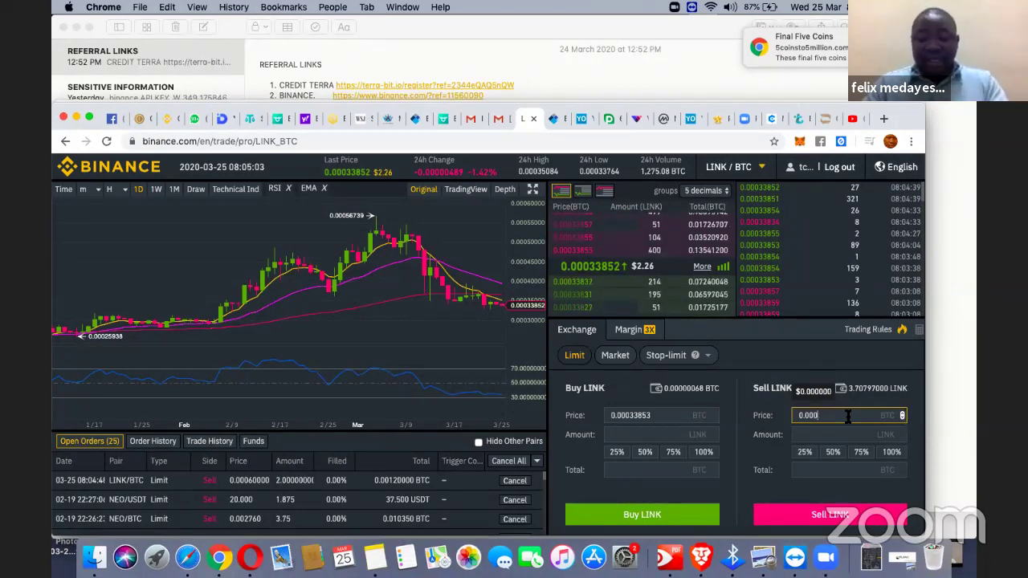
pyautogui.write('65000')
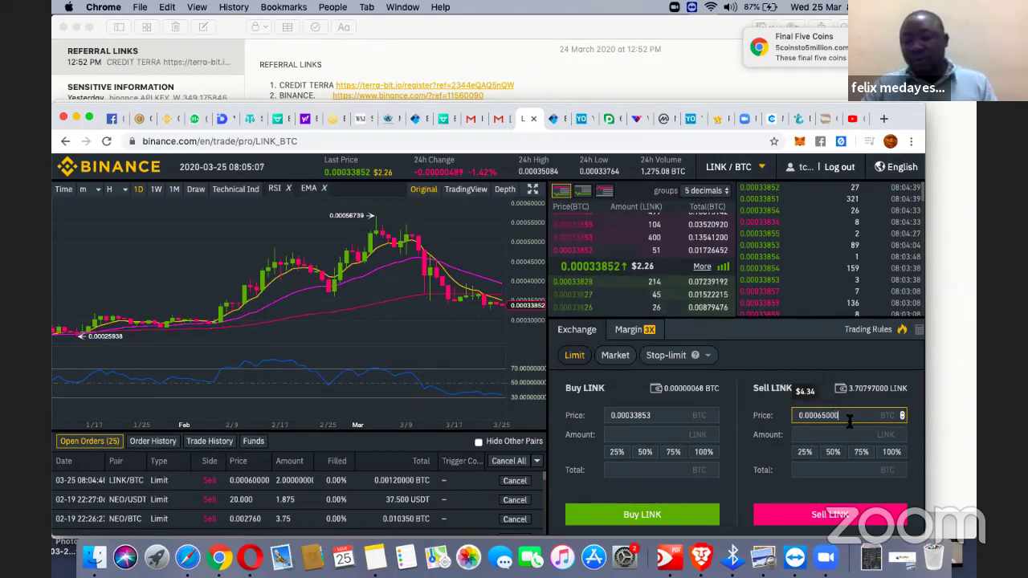
pyautogui.press('Tab')
pyautogui.write('3')
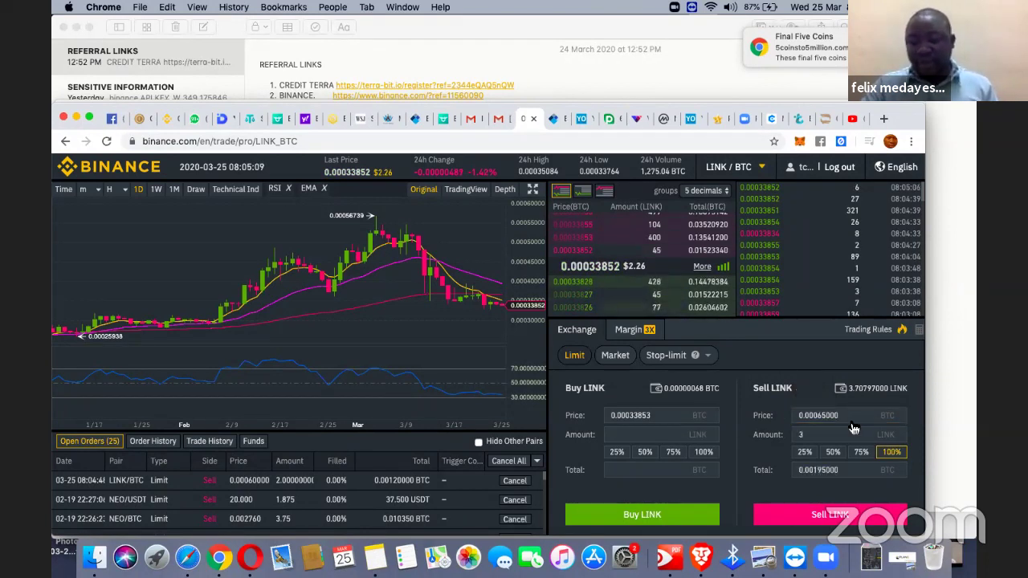
pyautogui.click(823, 516)
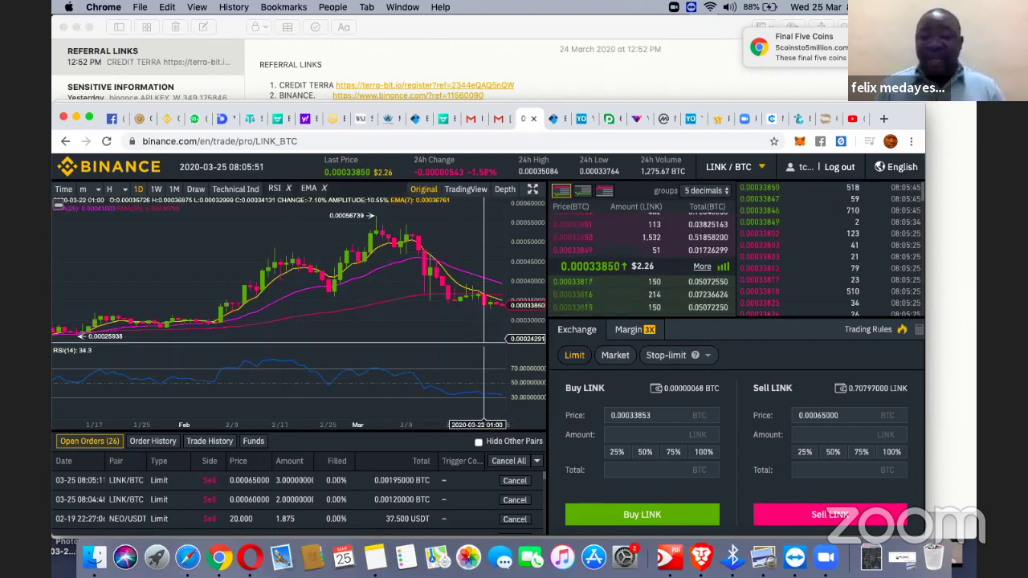
# Open the LINK/BTC pair selector dropdown at the top of the trading screen
pyautogui.moveTo(727, 309)
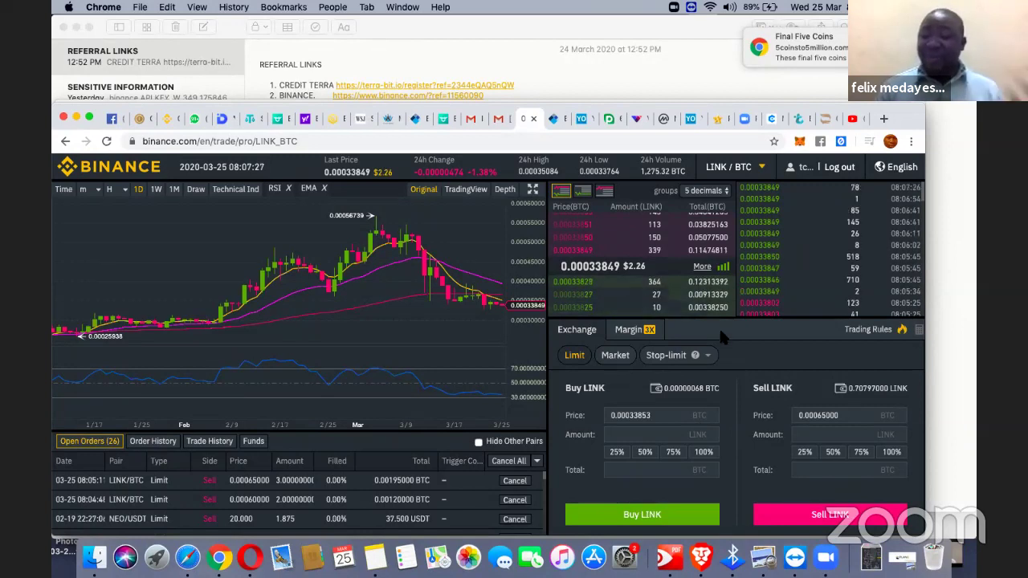
pyautogui.click(725, 170)
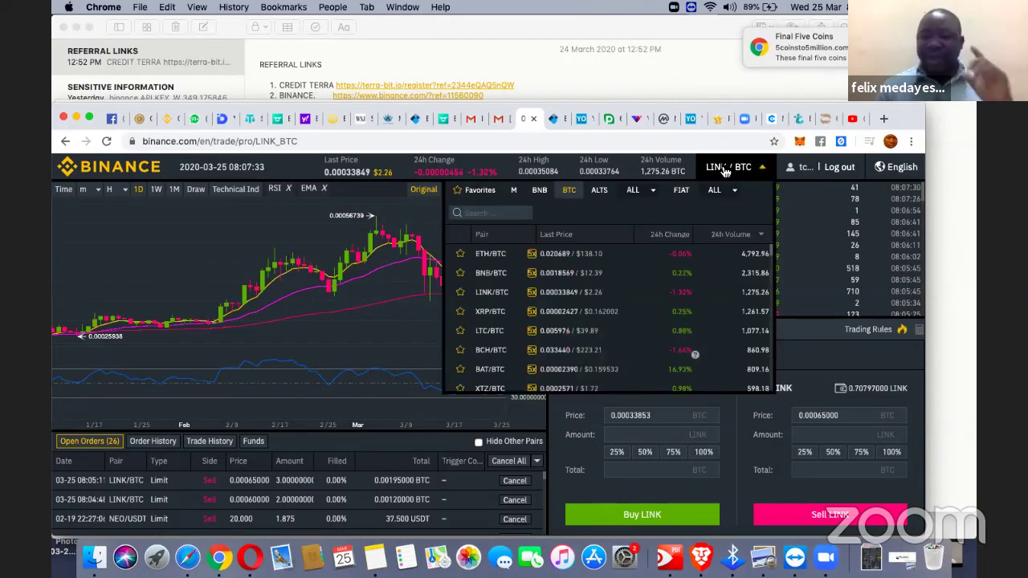
# Choose BTC/USDT from the FIAT pairs in the market dropdown
pyautogui.click(582, 195)
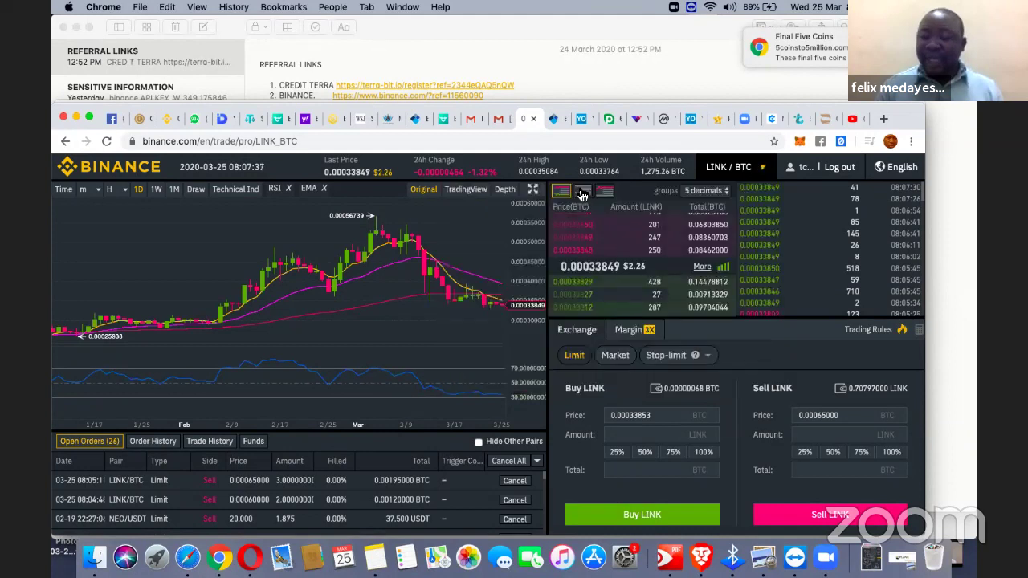
pyautogui.click(719, 167)
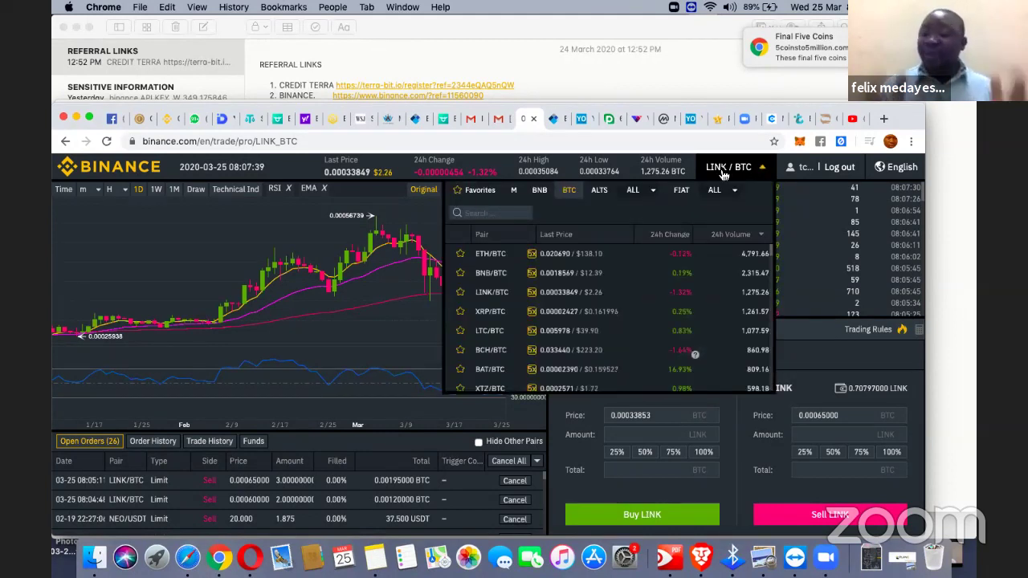
pyautogui.click(681, 191)
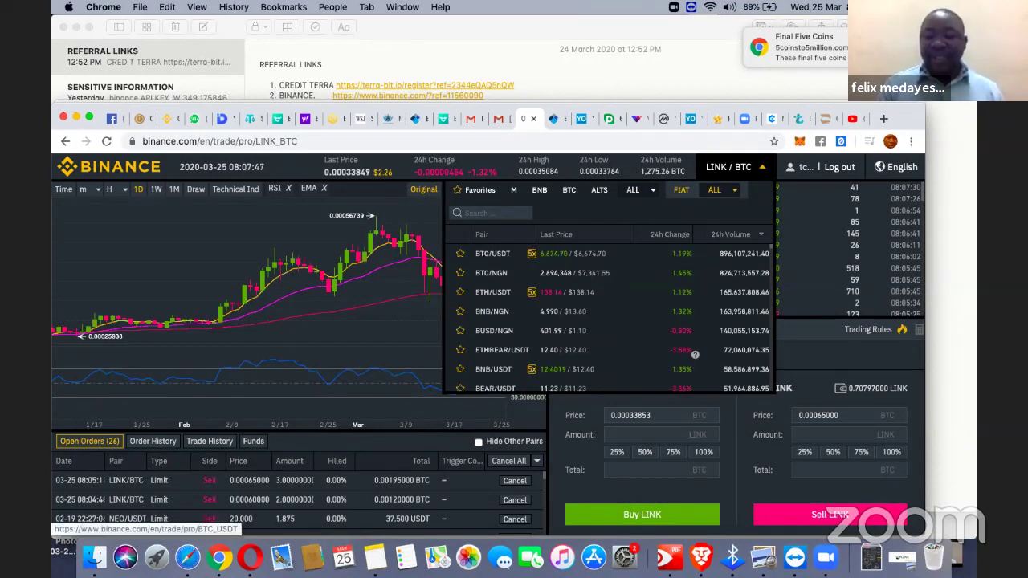
pyautogui.click(481, 252)
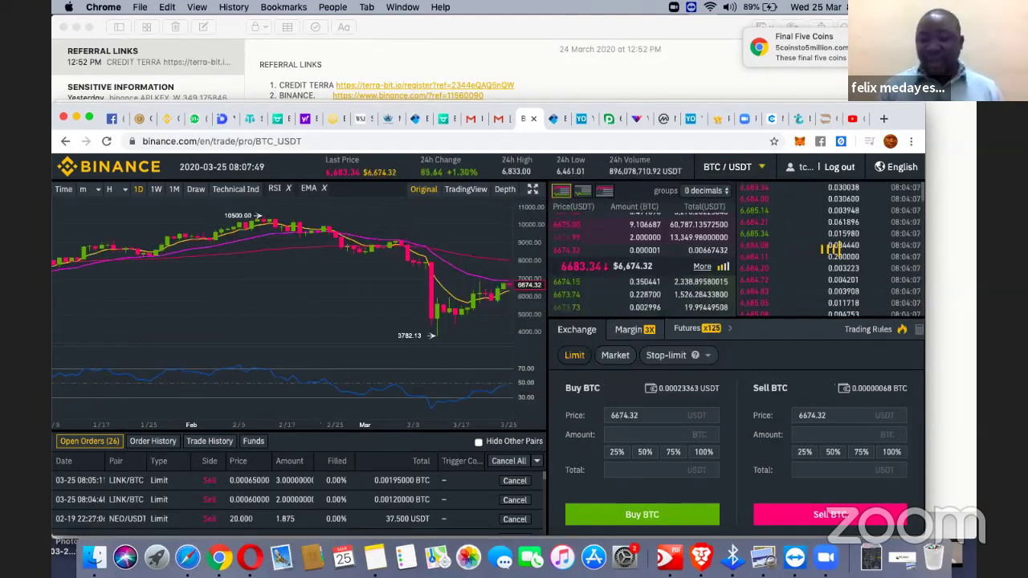
# Fill the Sell BTC form with price 12000 USDT and amount 0.023 BTC, totalling 276 USDT
pyautogui.click(673, 451)
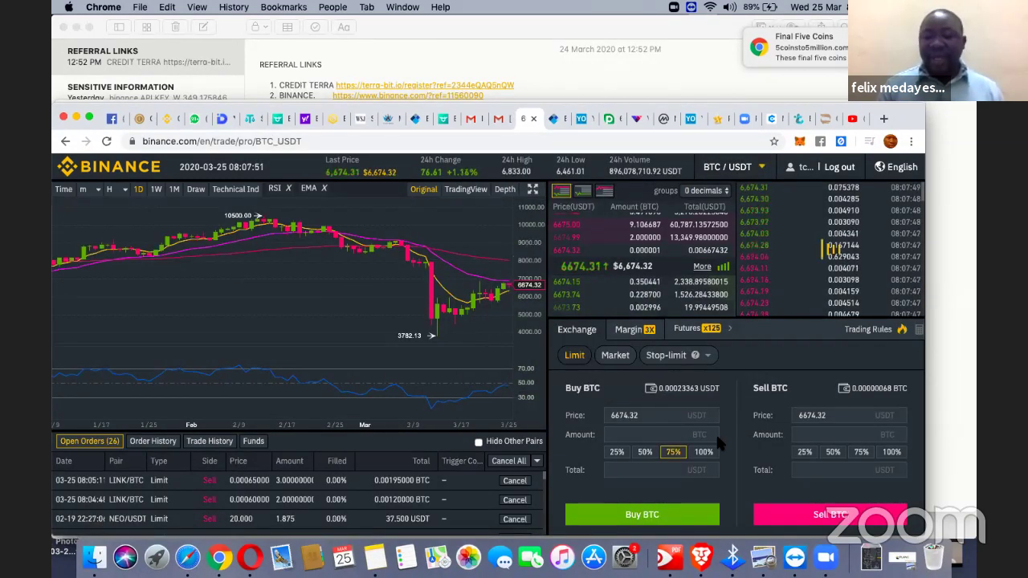
pyautogui.click(838, 417)
pyautogui.press('BackSpace')
pyautogui.press('BackSpace')
pyautogui.press('BackSpace')
pyautogui.press('BackSpace')
pyautogui.press('BackSpace')
pyautogui.press('BackSpace')
pyautogui.press('BackSpace')
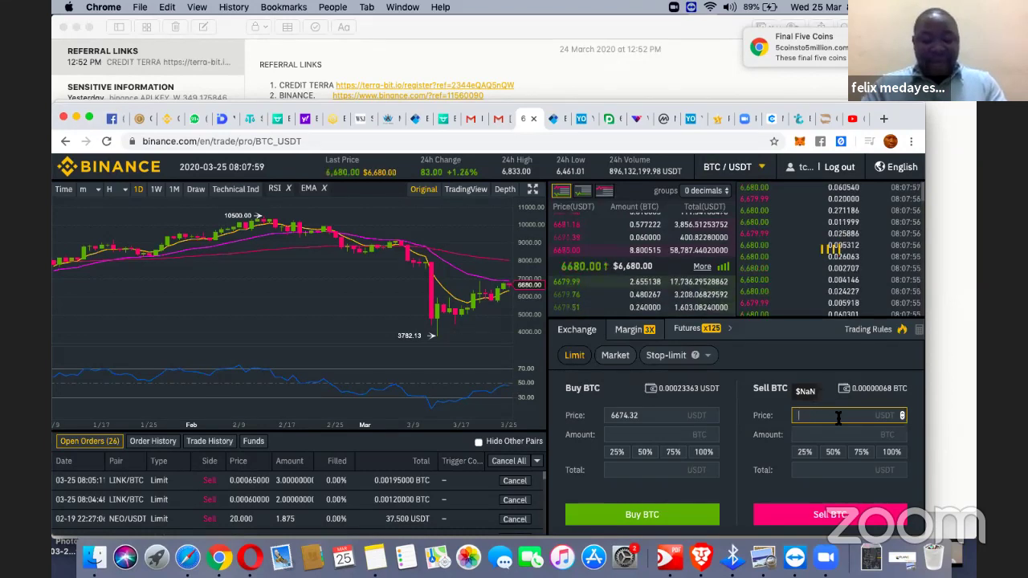
pyautogui.write('12')
pyautogui.write('000')
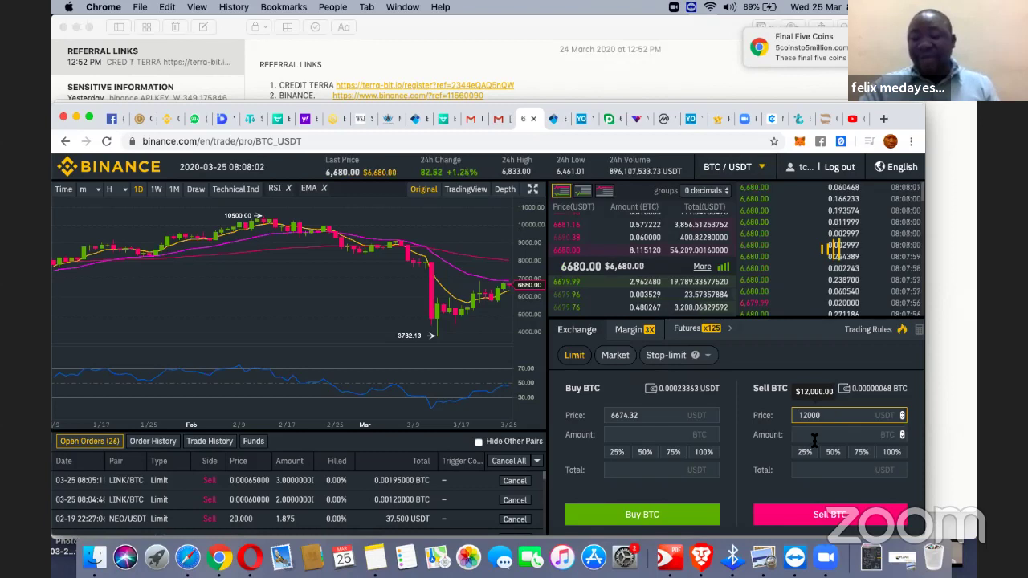
pyautogui.click(814, 436)
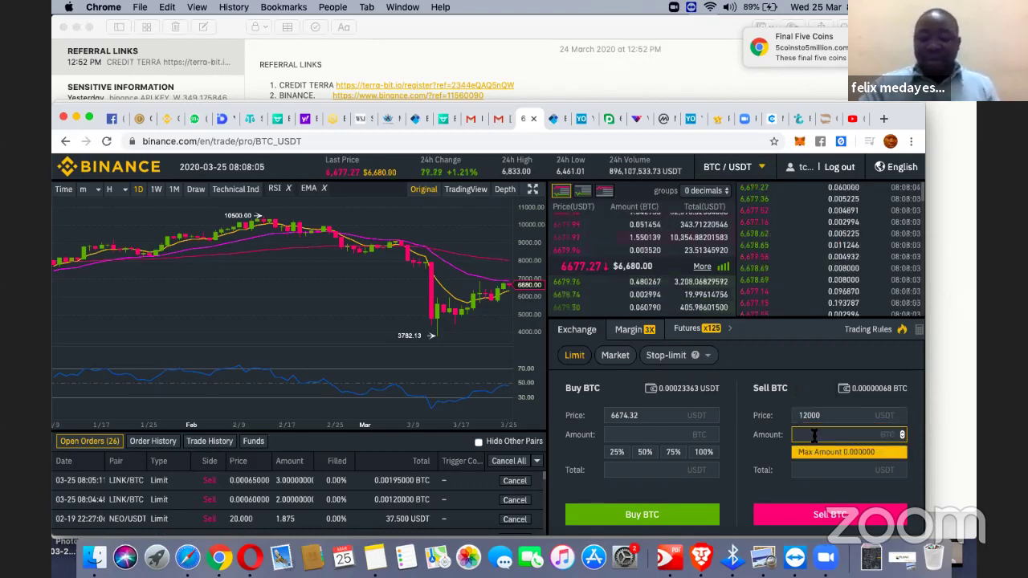
pyautogui.write('0.0')
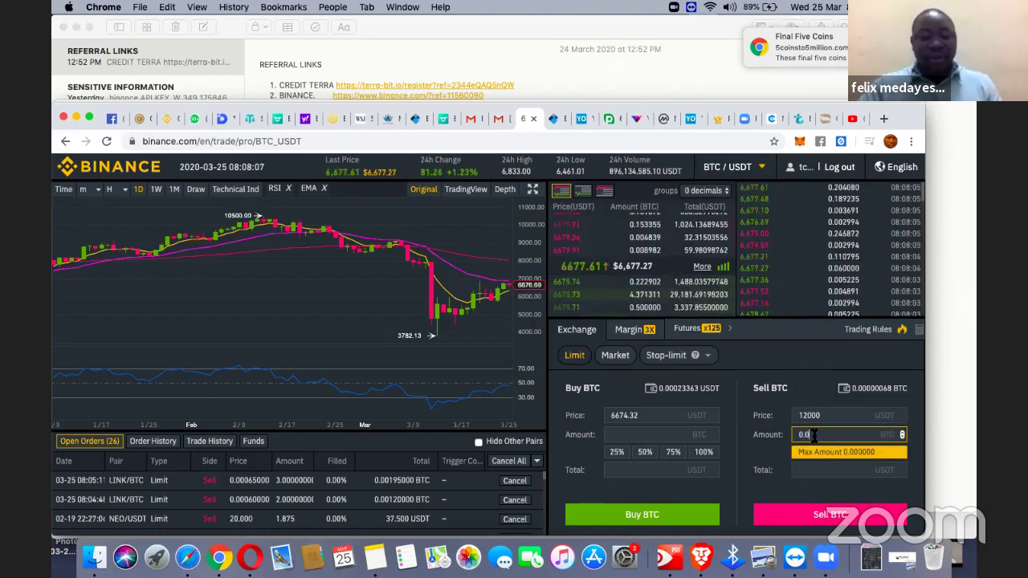
pyautogui.write('23')
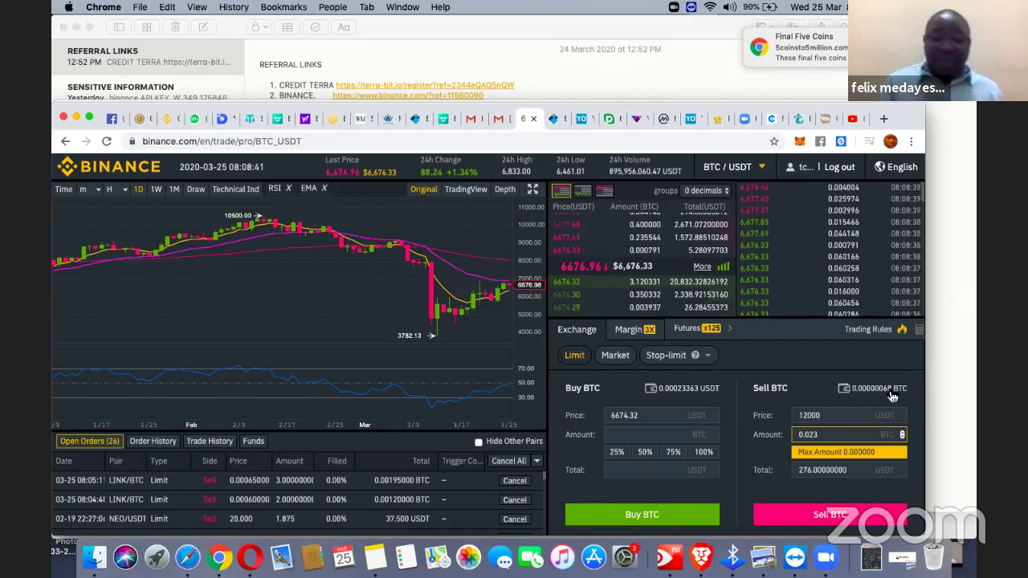
pyautogui.moveTo(828, 248)
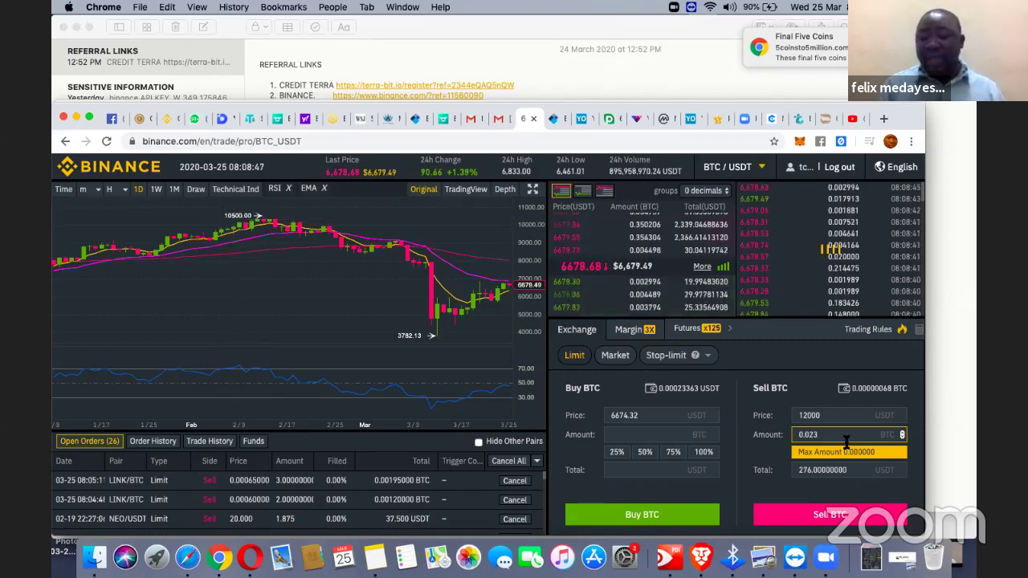
# Change the Sell BTC price from 12000 to 10500 USDT, making the total 241.5 USDT
pyautogui.click(831, 420)
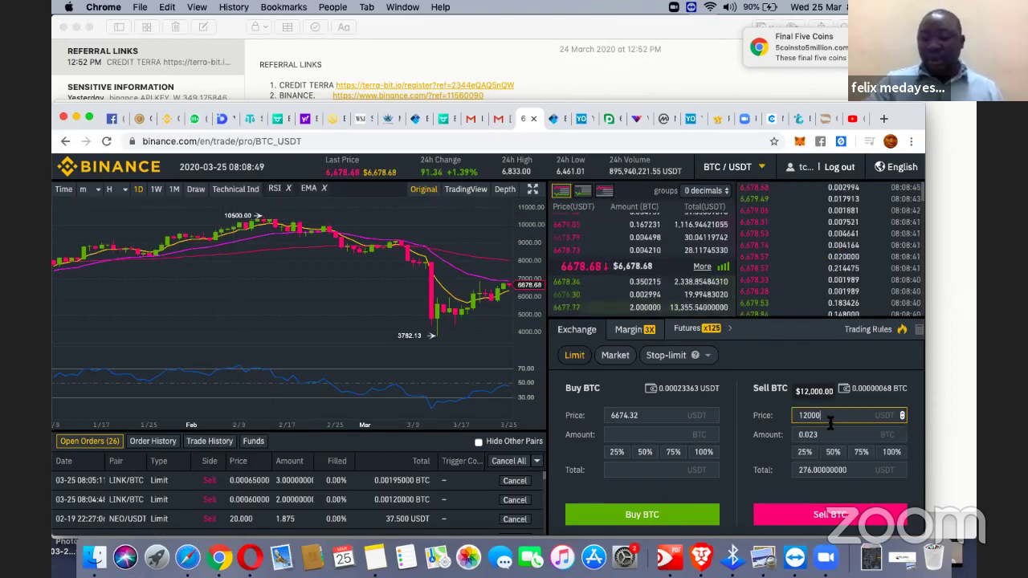
pyautogui.press('BackSpace')
pyautogui.press('BackSpace')
pyautogui.press('BackSpace')
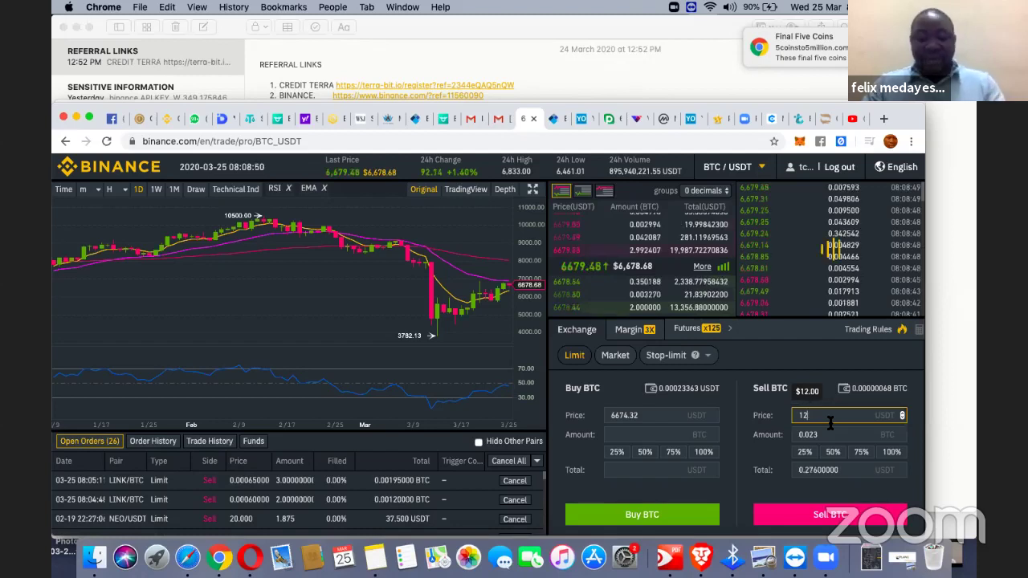
pyautogui.press('BackSpace')
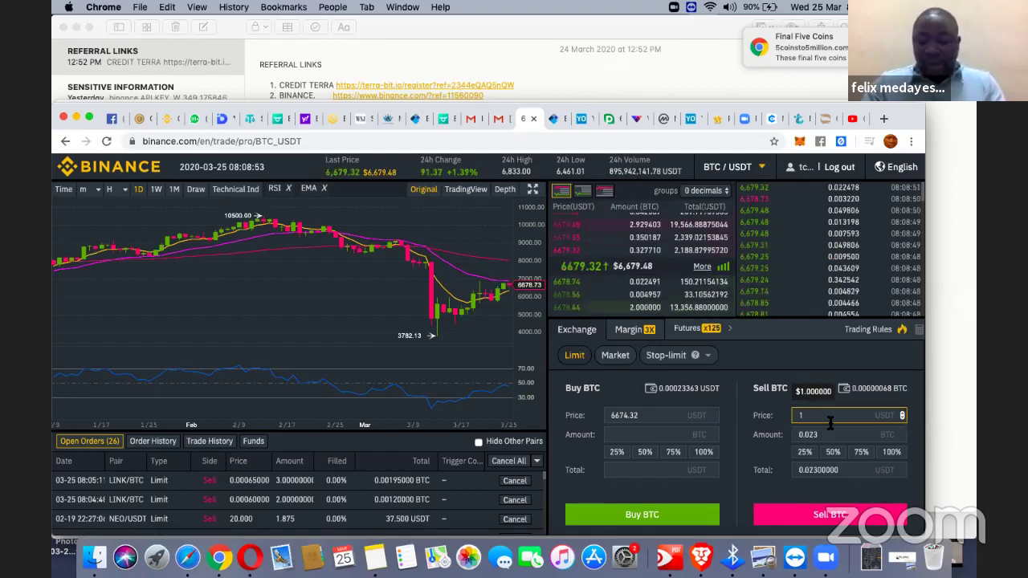
pyautogui.write('0500')
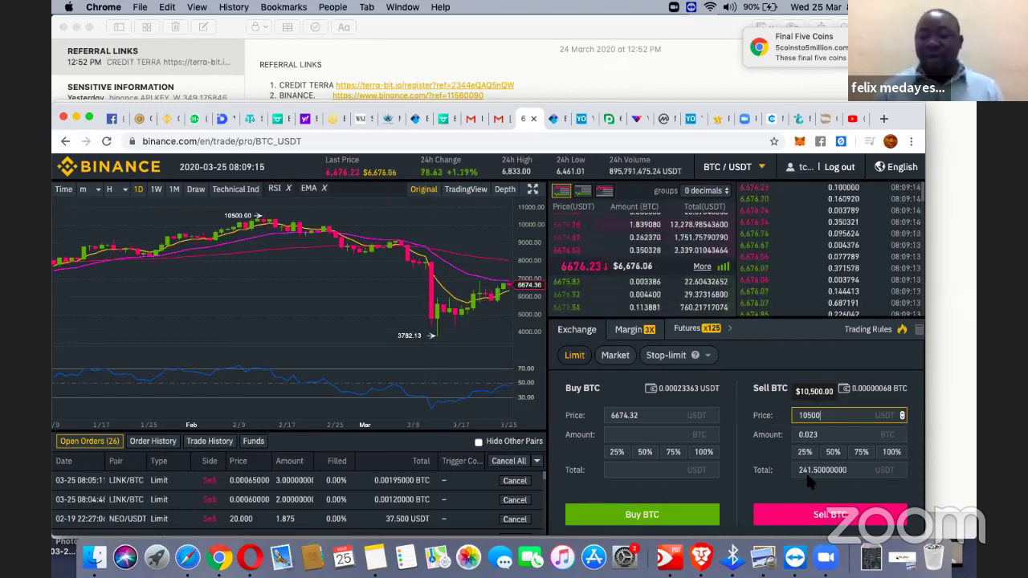
pyautogui.click(692, 424)
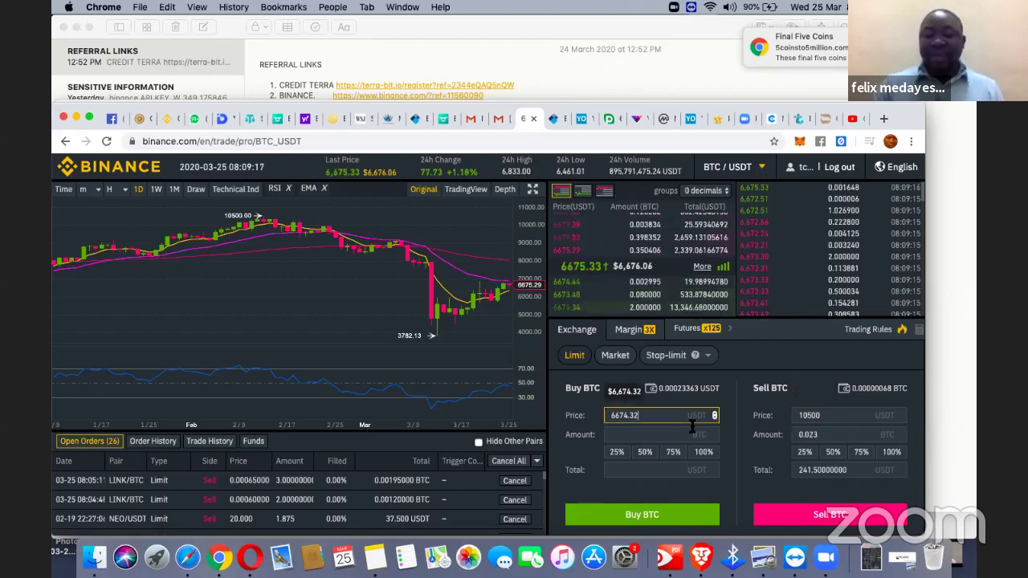
# Set the Buy BTC price to 5000 USDT and enter a 241 USDT total
pyautogui.press('BackSpace')
pyautogui.press('BackSpace')
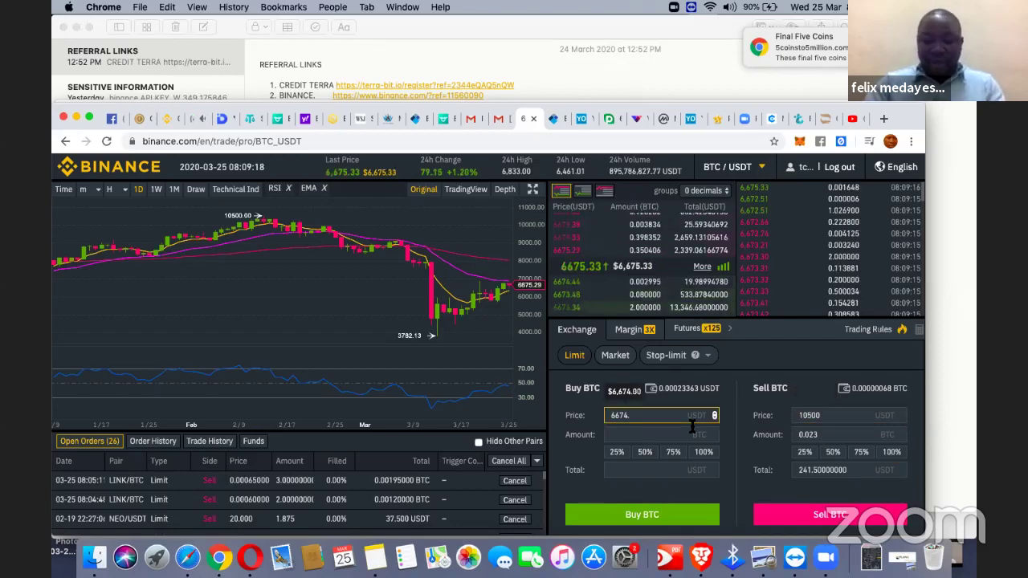
pyautogui.press('BackSpace')
pyautogui.press('BackSpace')
pyautogui.press('BackSpace')
pyautogui.press('BackSpace')
pyautogui.press('BackSpace')
pyautogui.write('50000')
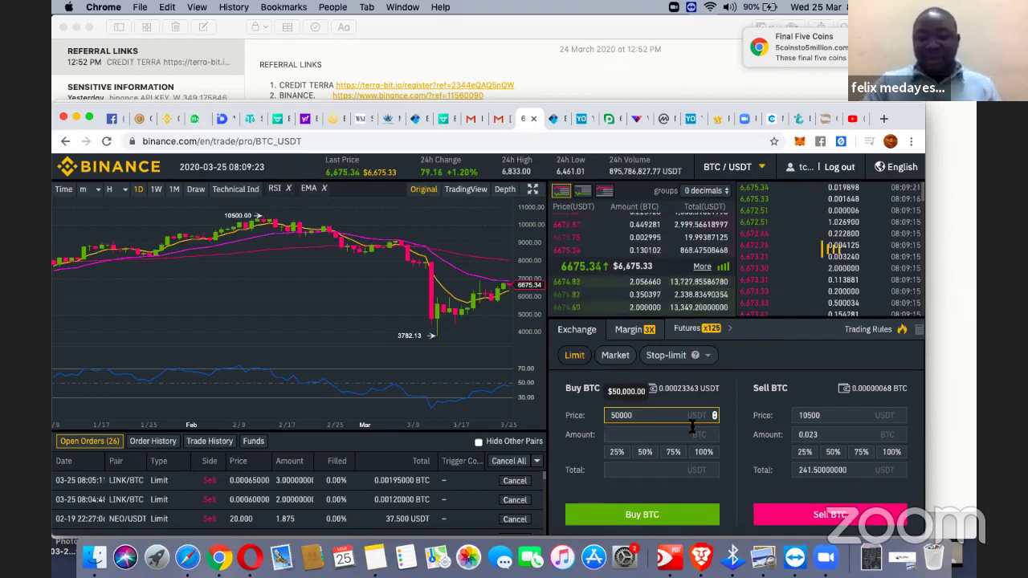
pyautogui.press('BackSpace')
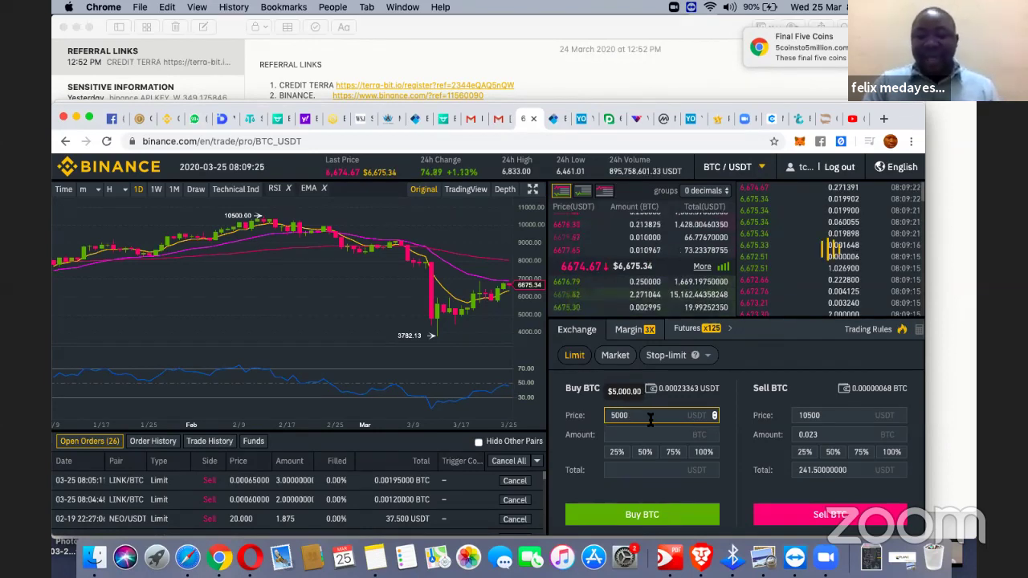
pyautogui.click(631, 436)
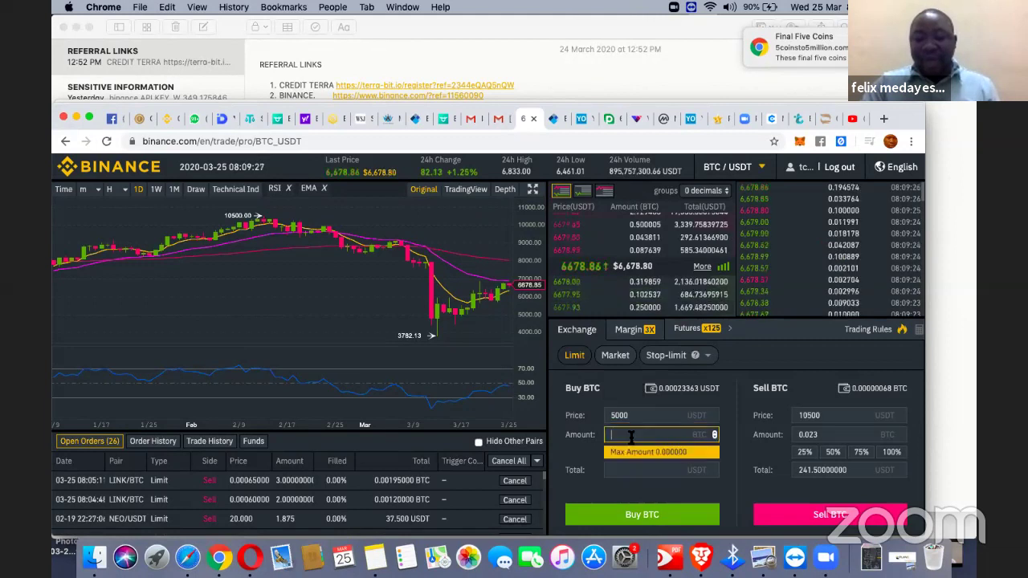
pyautogui.click(619, 472)
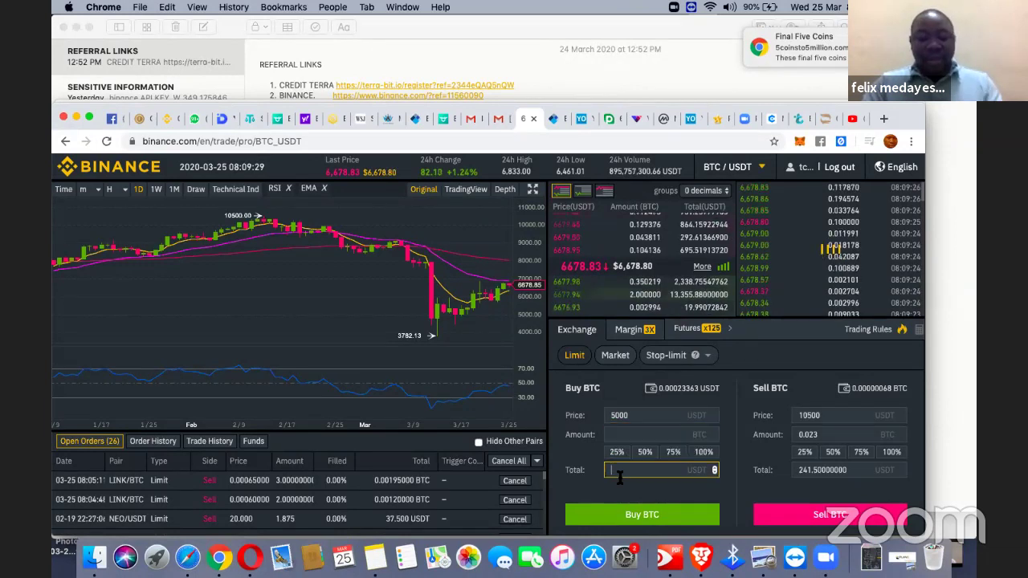
pyautogui.write('24')
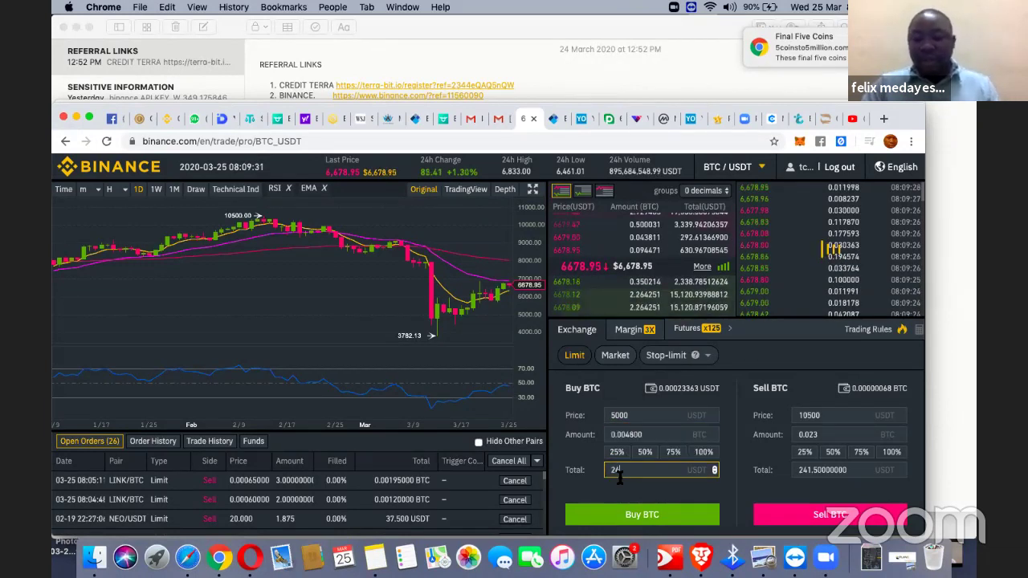
pyautogui.write('1')
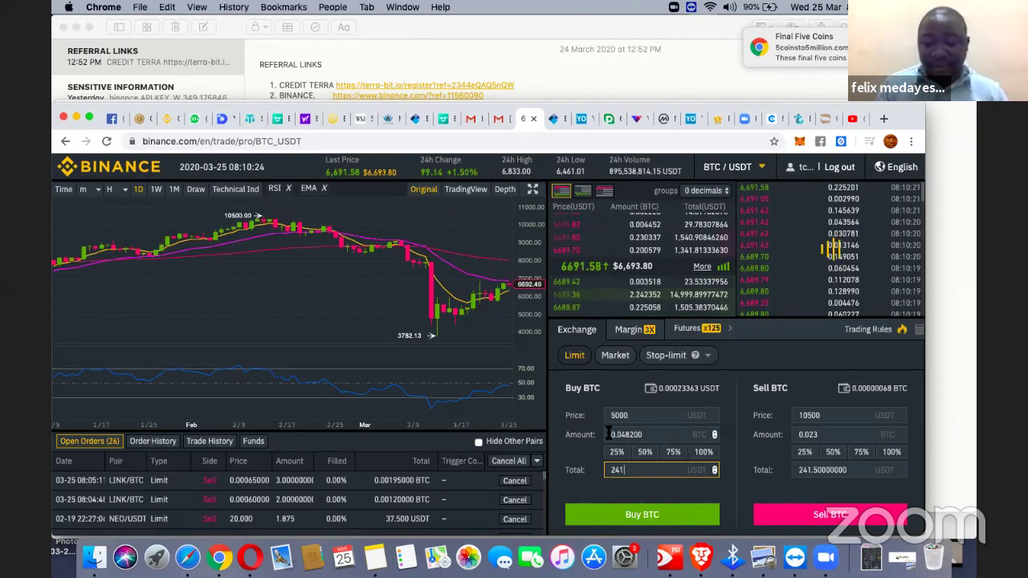
# Replace the 0.023 sell amount with 0.048200 BTC to match the buy amount
pyautogui.doubleClick(659, 428)
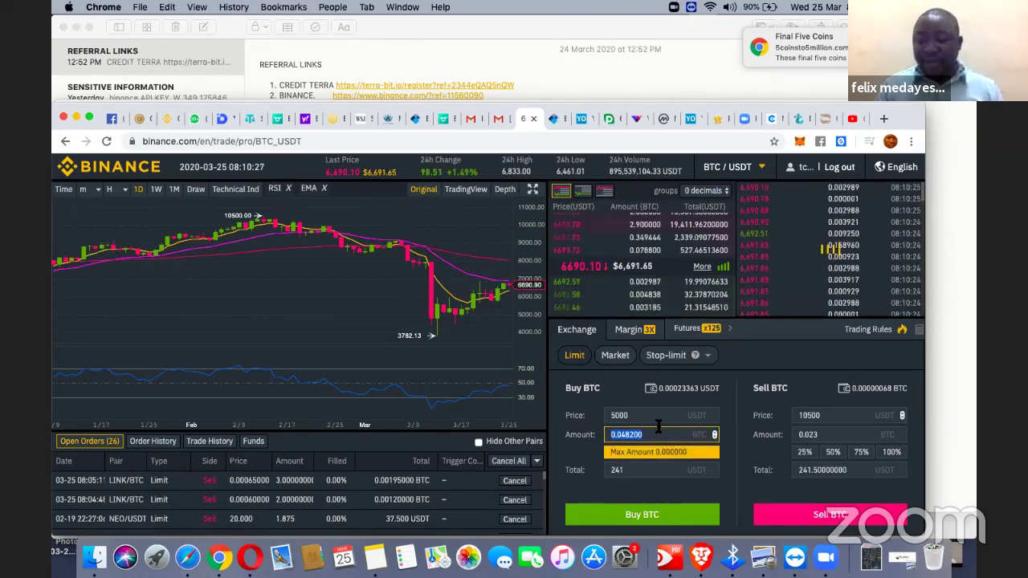
pyautogui.click(830, 435)
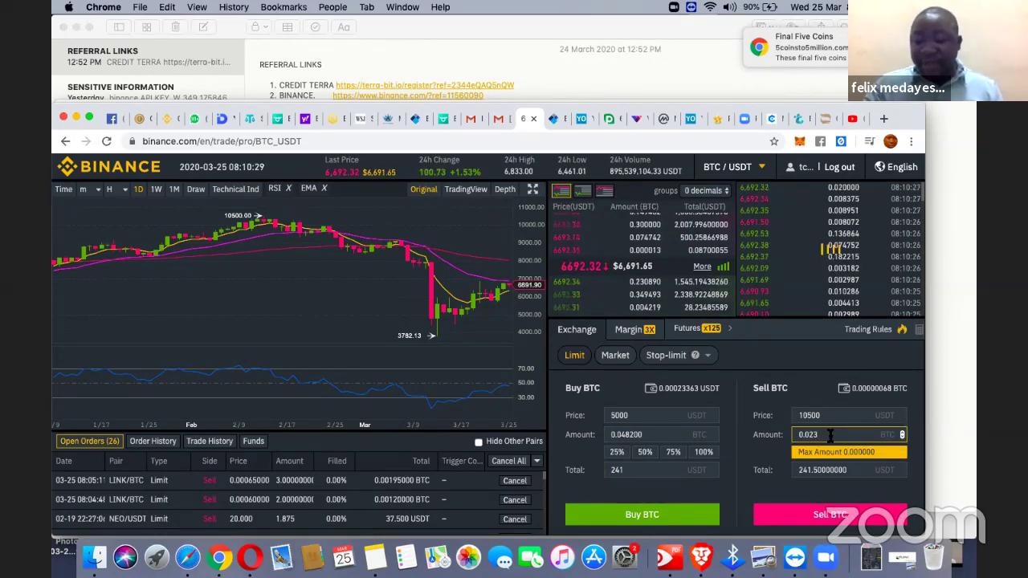
pyautogui.press('BackSpace')
pyautogui.press('BackSpace')
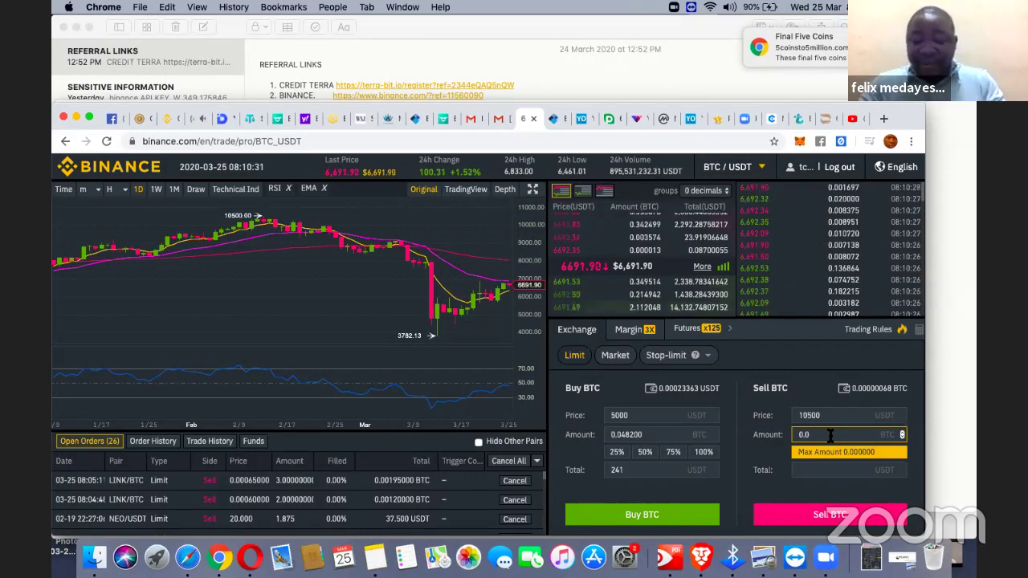
pyautogui.write('4')
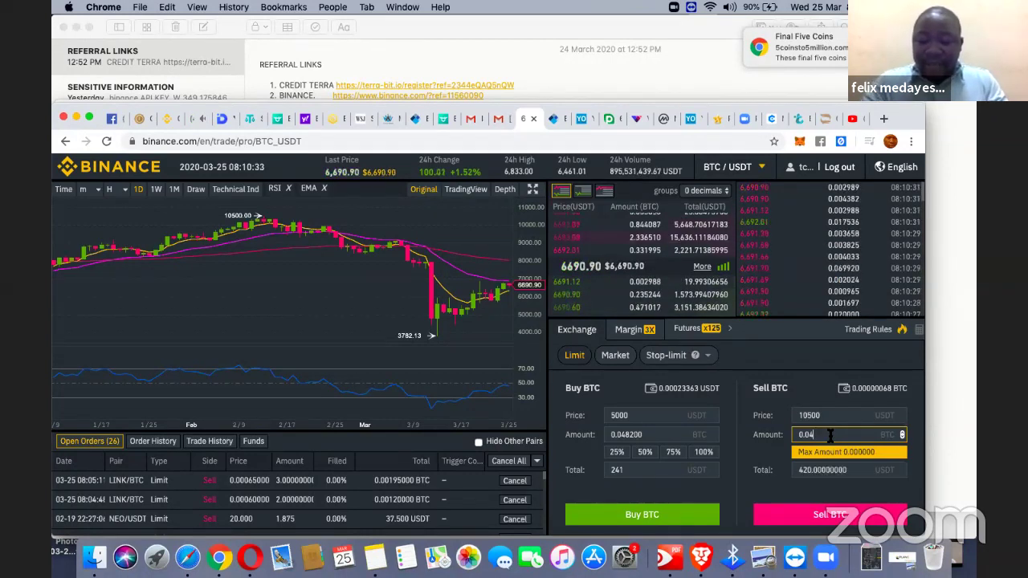
pyautogui.write('8')
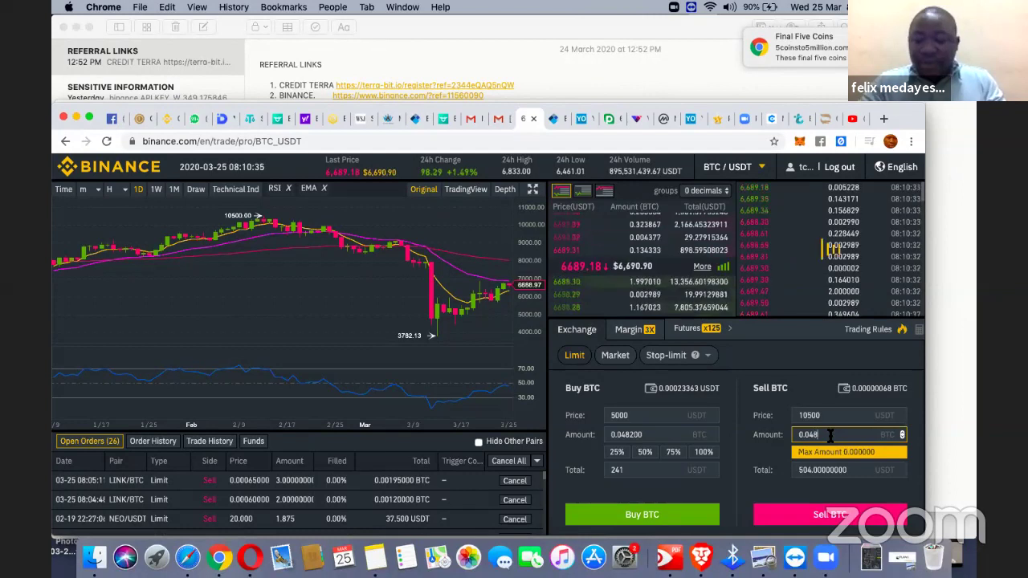
pyautogui.write('200')
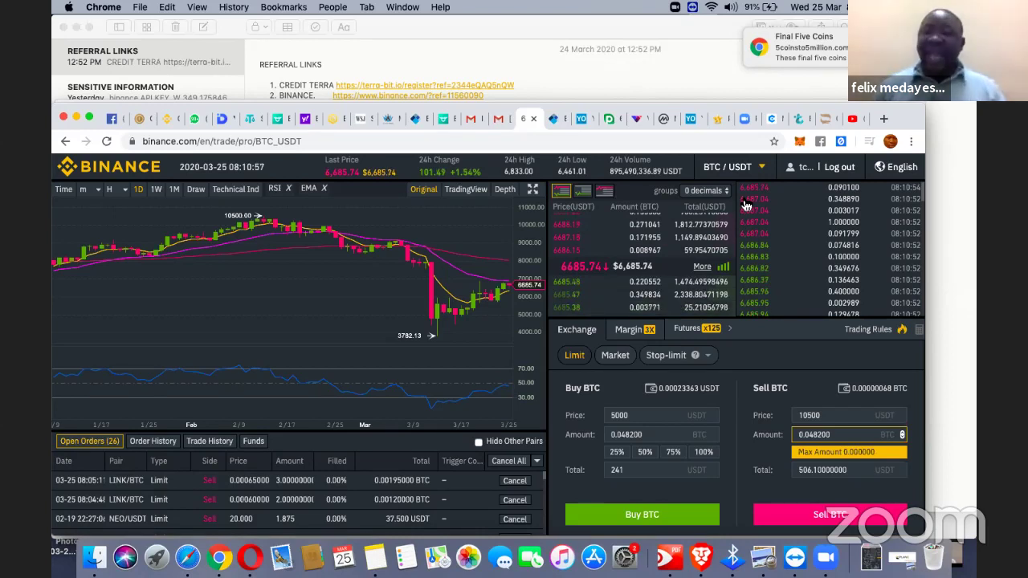
# Search the pair list for 'ethbe' and switch to the ETHBEAR/USDT market
pyautogui.click(733, 172)
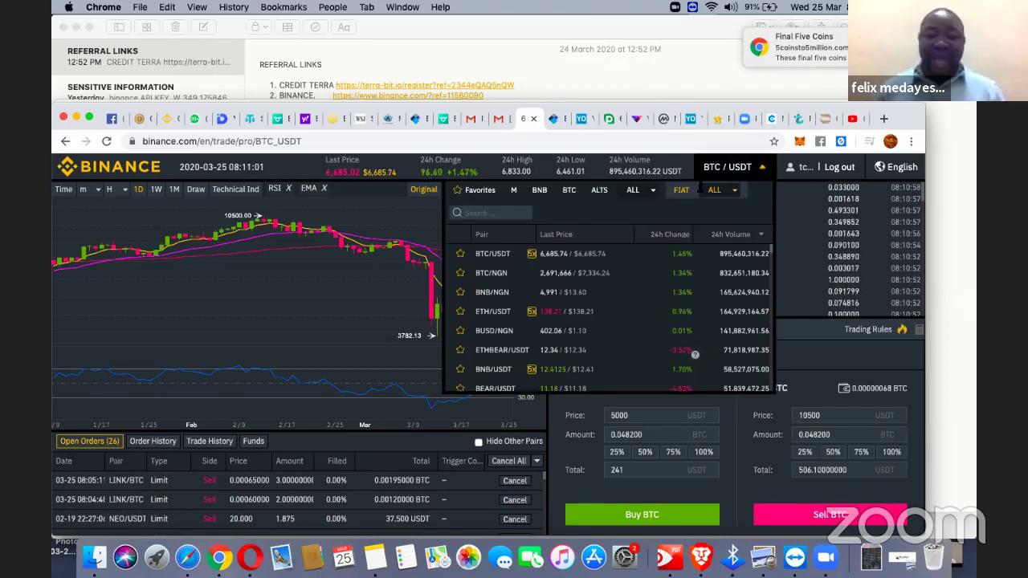
pyautogui.click(493, 212)
pyautogui.write('e')
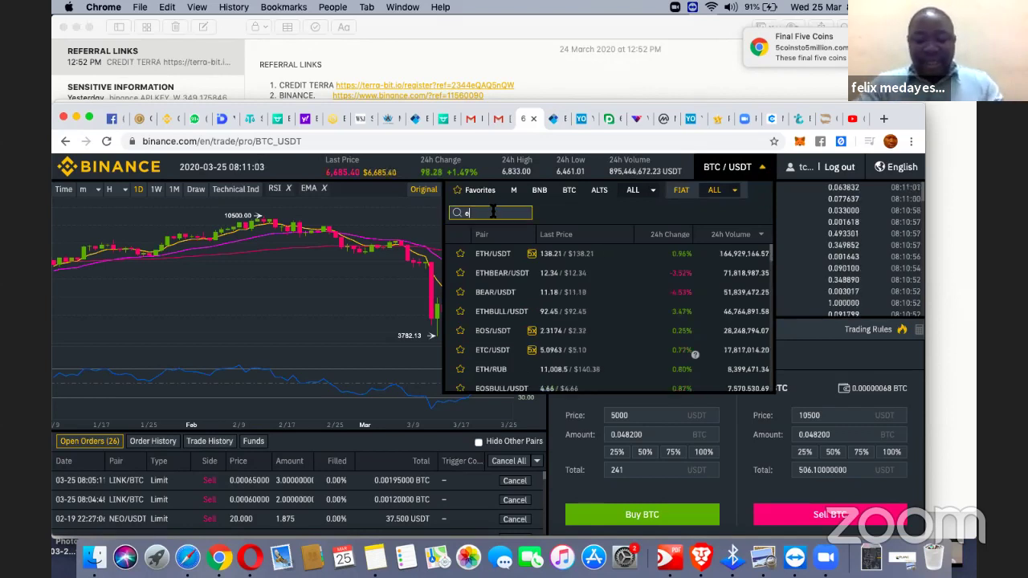
pyautogui.write('thb')
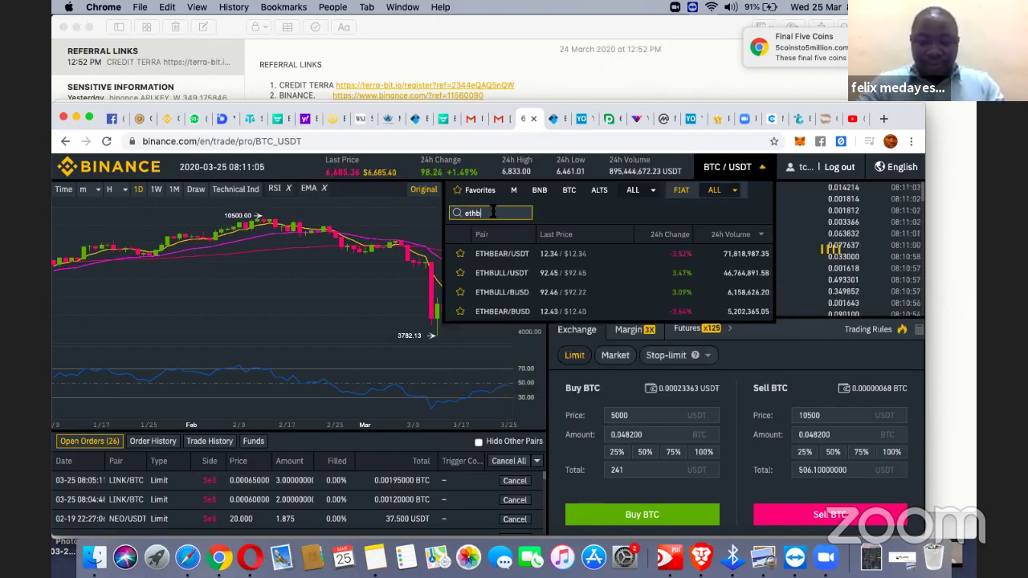
pyautogui.write('e')
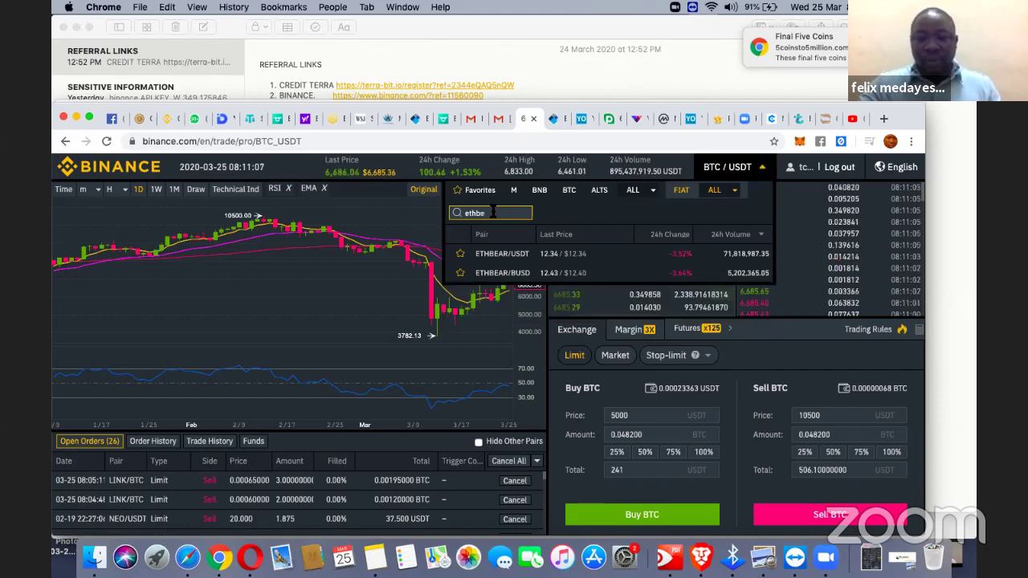
pyautogui.click(501, 253)
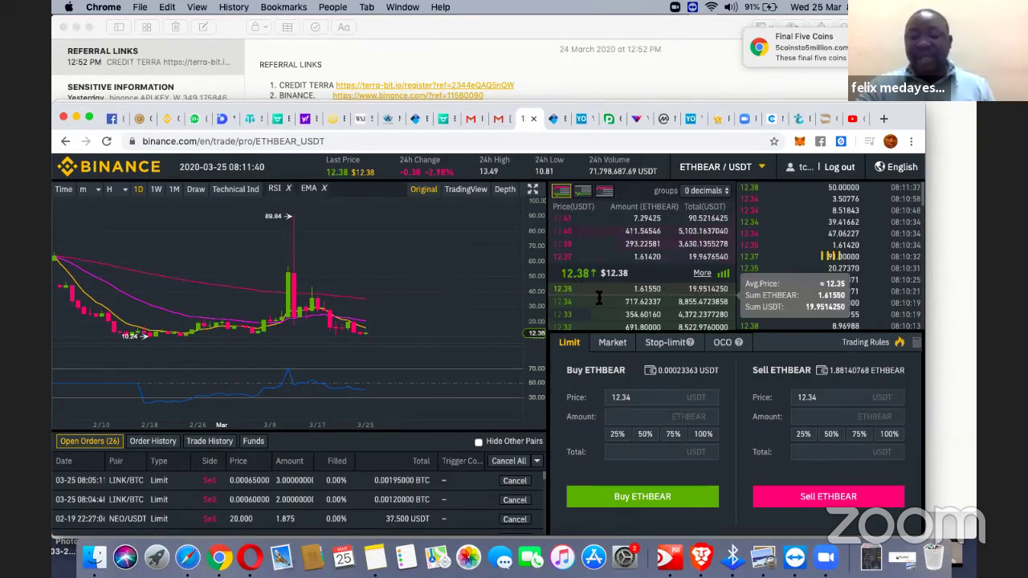
# Enter a 241 USDT total in the ETHBEAR buy form at 12.34 USDT, about 19.53 ETHBEAR
pyautogui.click(624, 452)
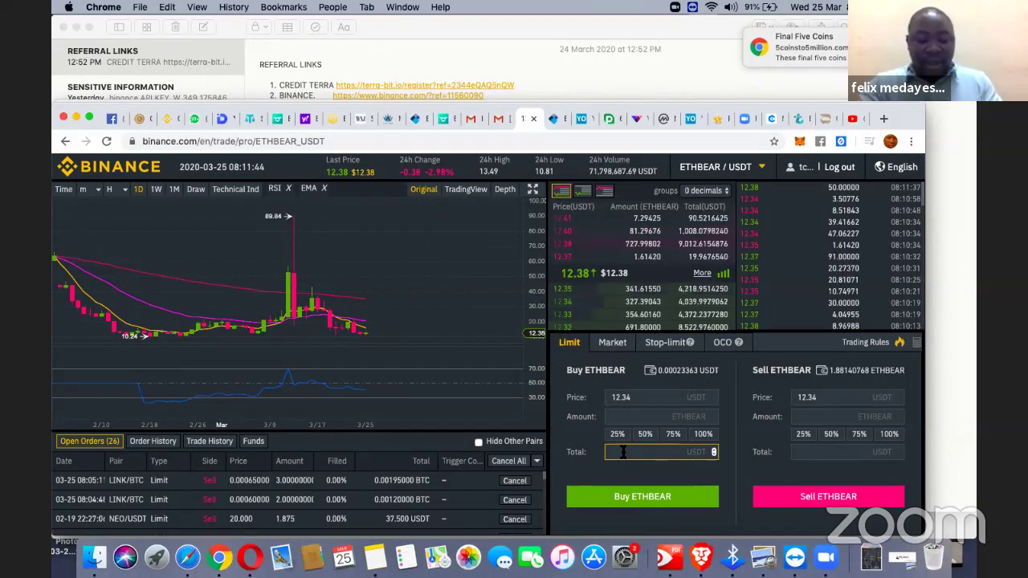
pyautogui.write('241')
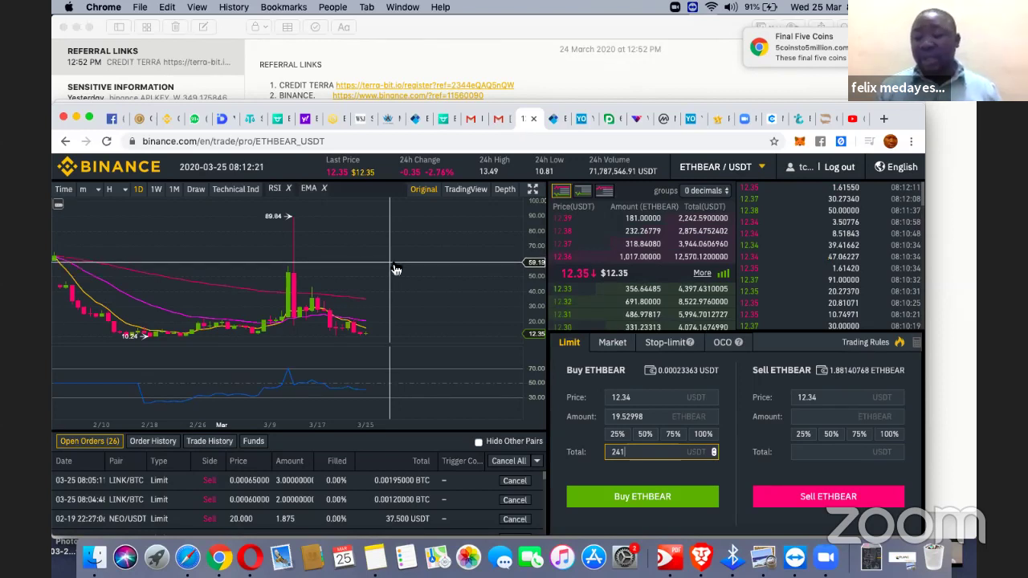
# Replace the ETHBEAR sell price 12.34 with 60 USDT and enter amount 19.52998
pyautogui.click(827, 399)
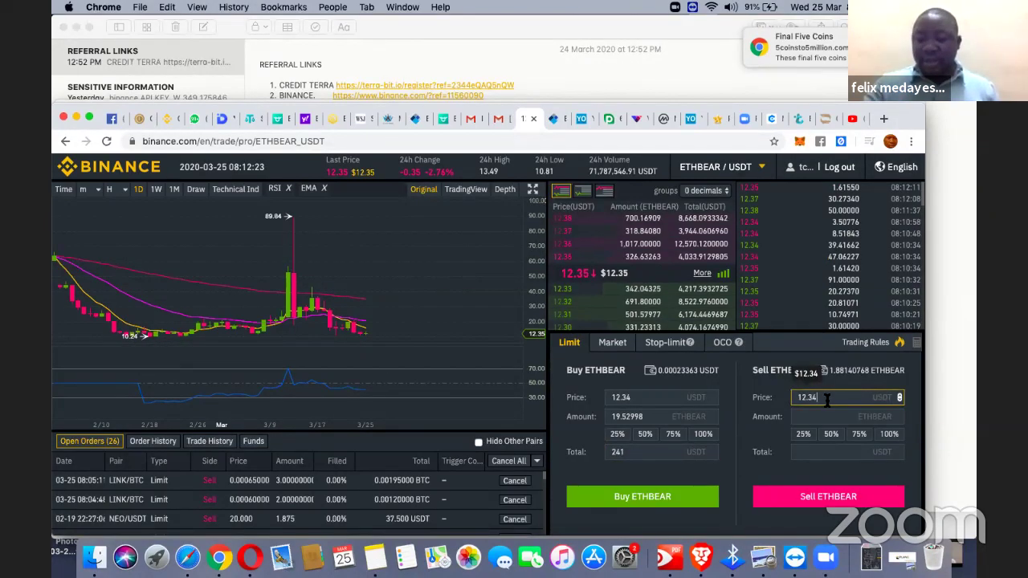
pyautogui.press('BackSpace')
pyautogui.press('BackSpace')
pyautogui.press('BackSpace')
pyautogui.press('BackSpace')
pyautogui.press('BackSpace')
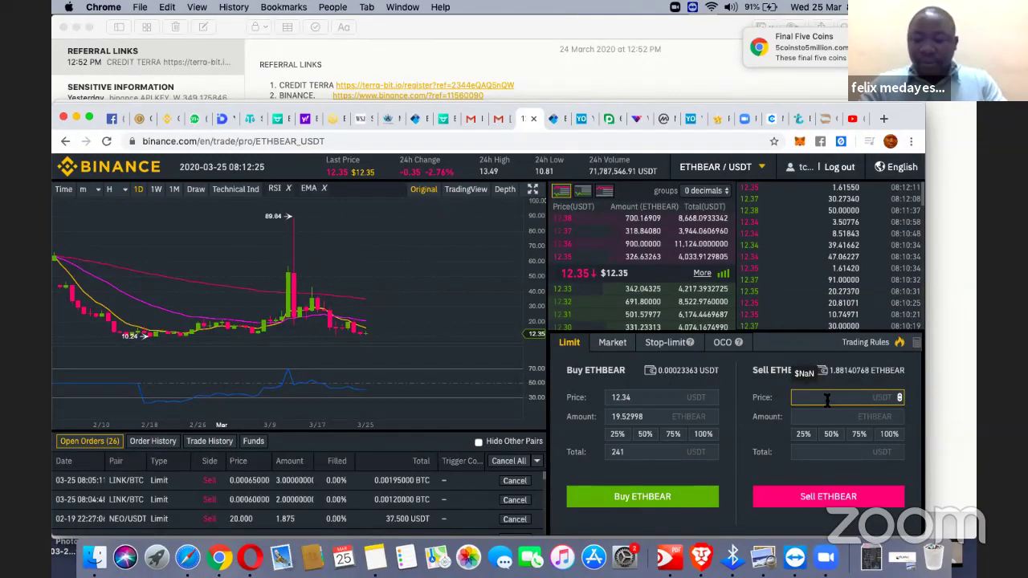
pyautogui.write('60')
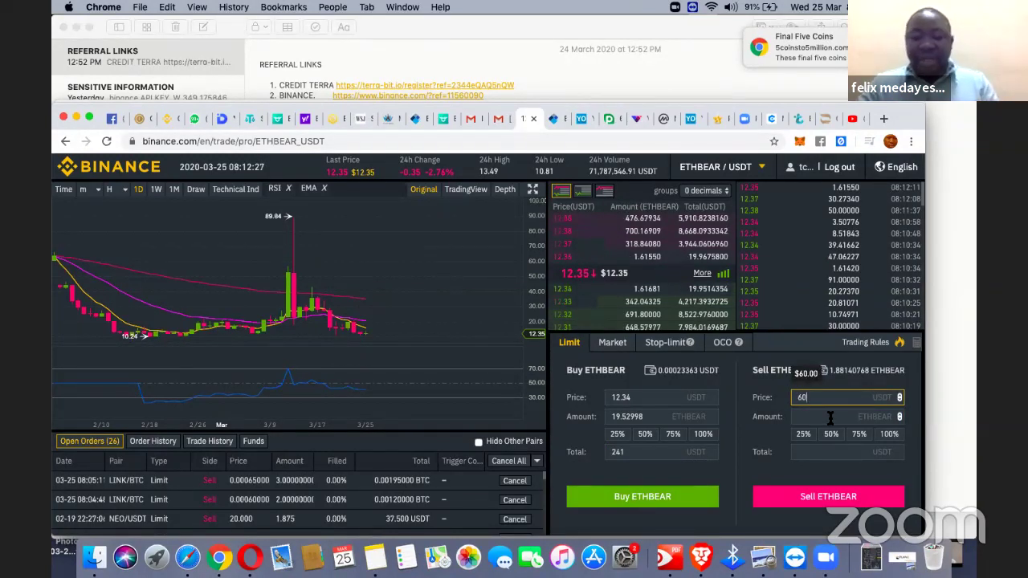
pyautogui.click(829, 417)
pyautogui.write('1')
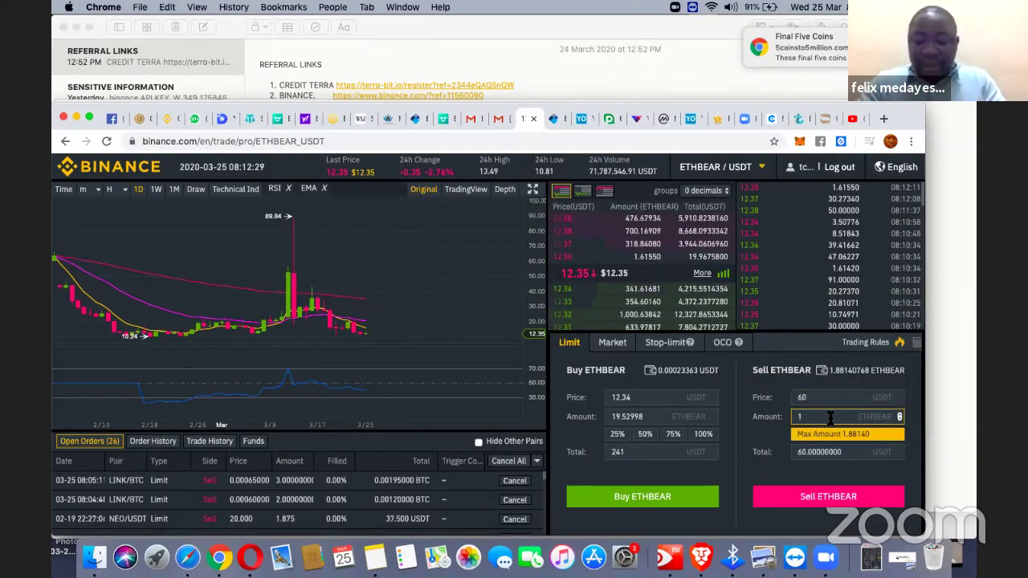
pyautogui.write('9.')
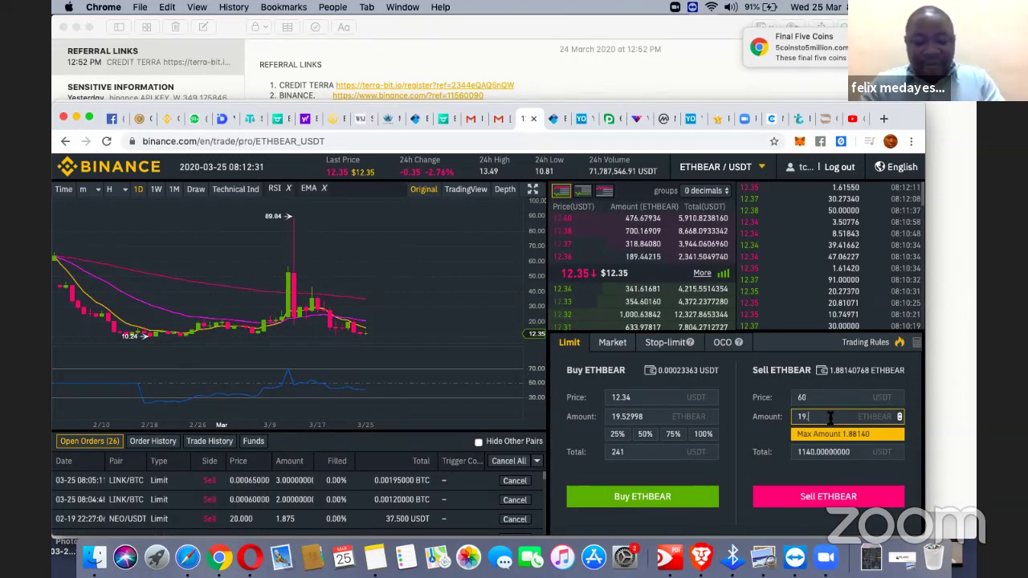
pyautogui.write('5')
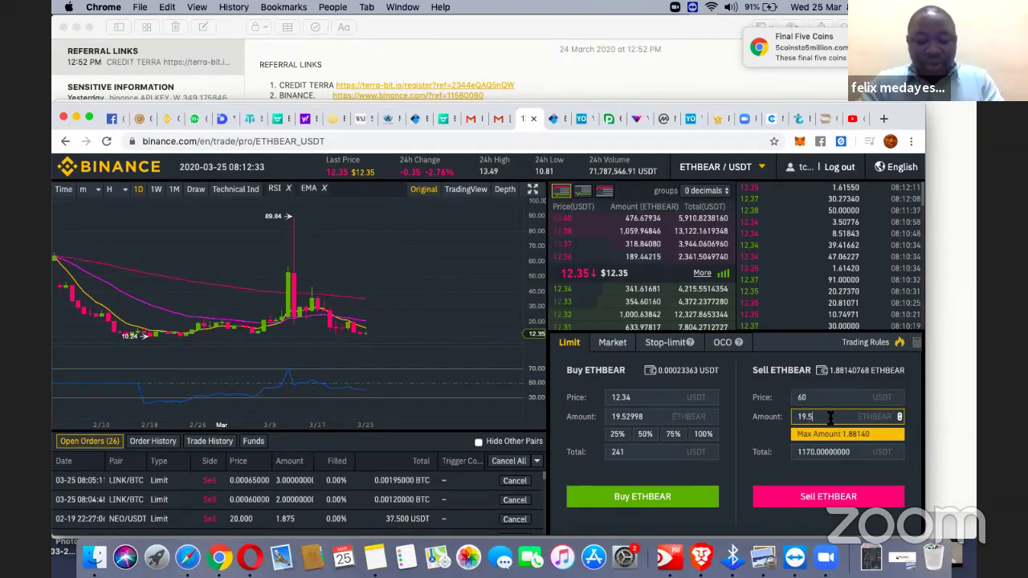
pyautogui.write('2998')
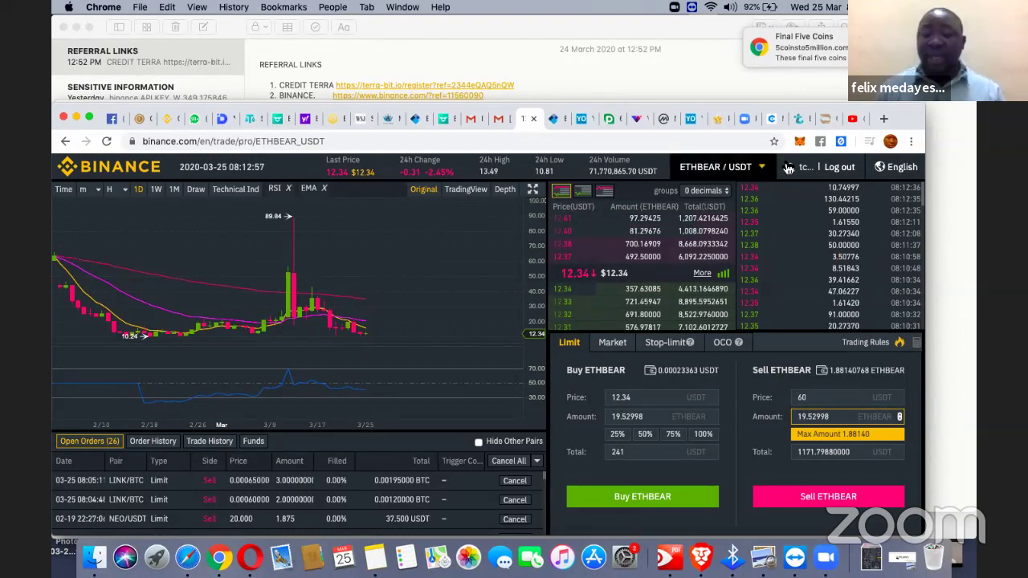
# Open the BTC/USDT market and set the buy form to price 4500 with total 1171 USDT
pyautogui.moveTo(732, 171)
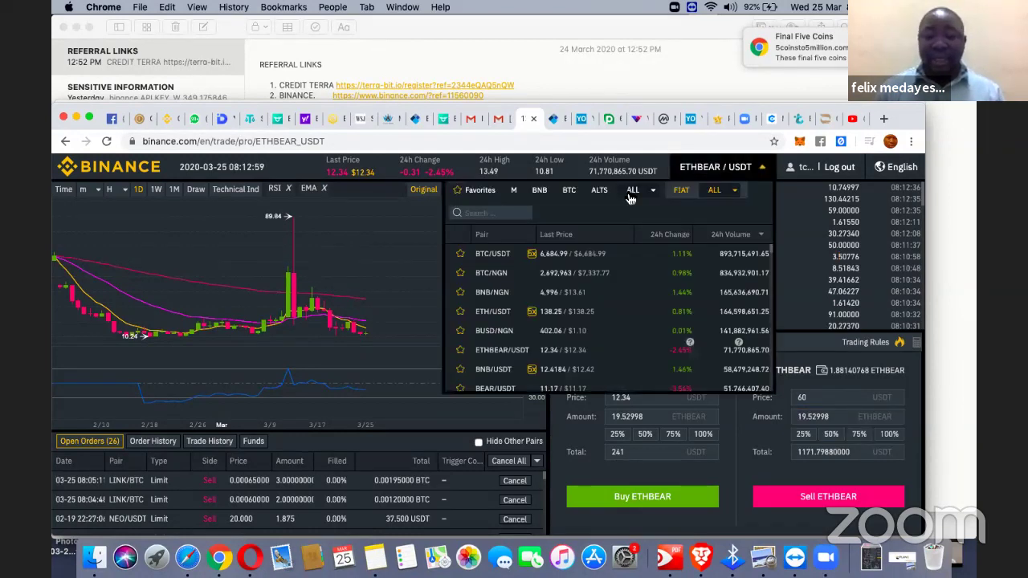
pyautogui.click(570, 192)
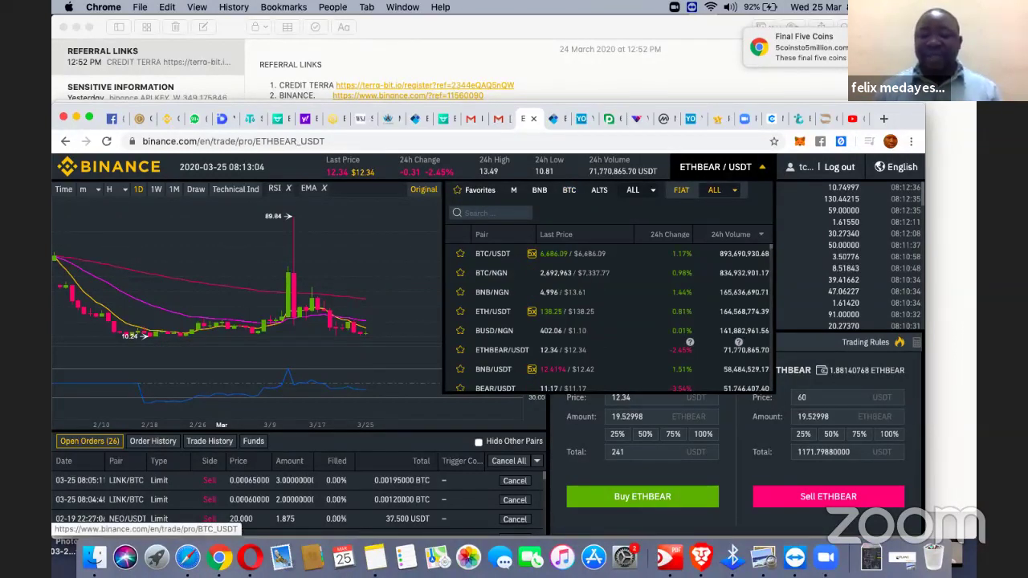
pyautogui.click(502, 349)
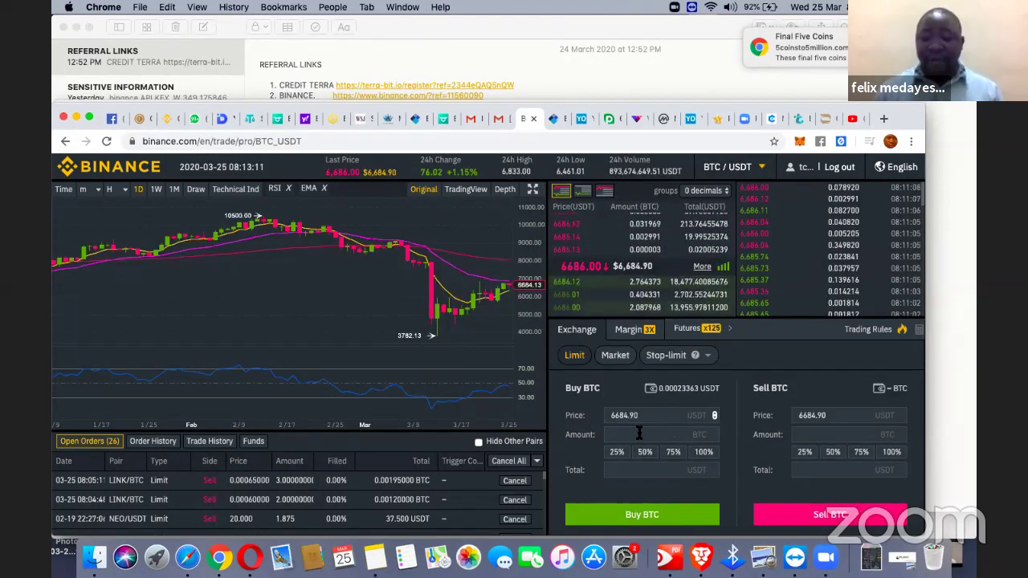
pyautogui.click(649, 421)
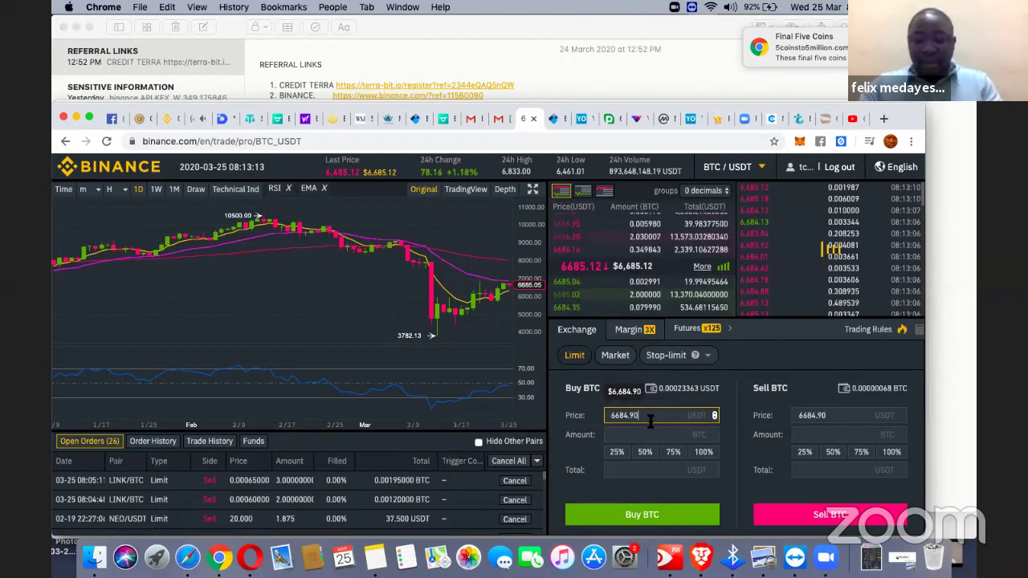
pyautogui.press('BackSpace')
pyautogui.press('BackSpace')
pyautogui.press('BackSpace')
pyautogui.press('BackSpace')
pyautogui.press('BackSpace')
pyautogui.press('BackSpace')
pyautogui.press('BackSpace')
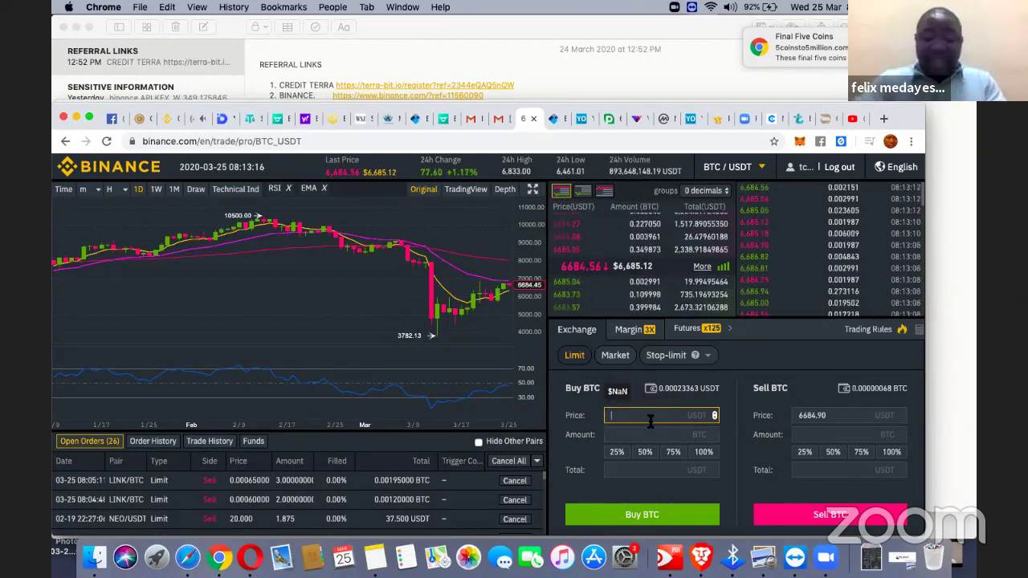
pyautogui.write('4500')
pyautogui.click(631, 474)
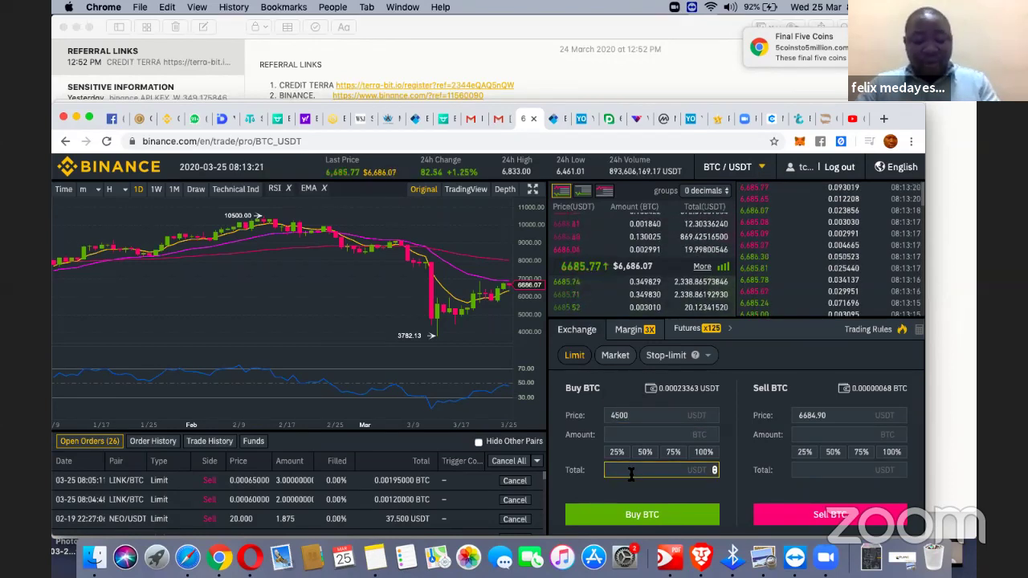
pyautogui.write('117')
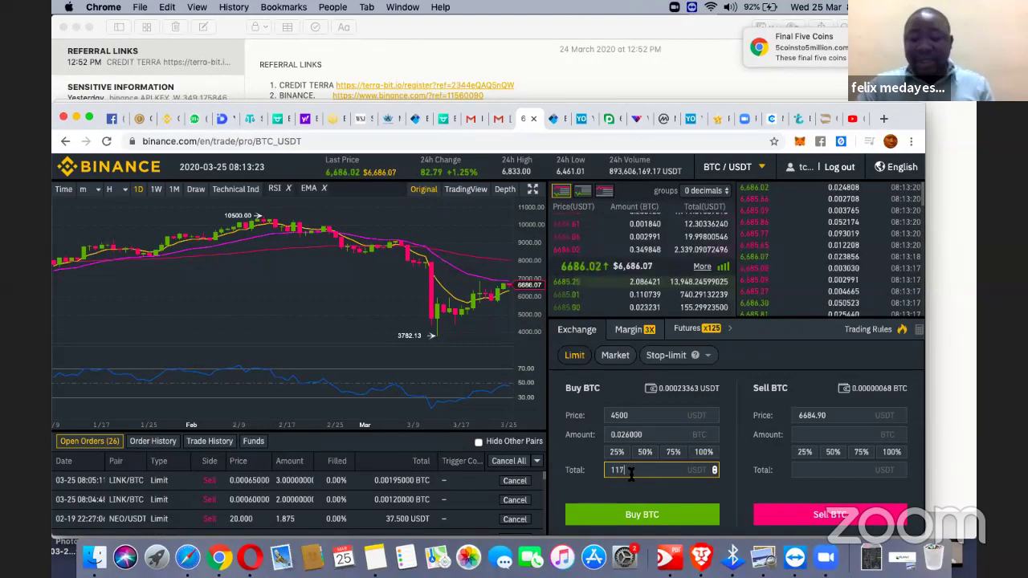
pyautogui.write('1')
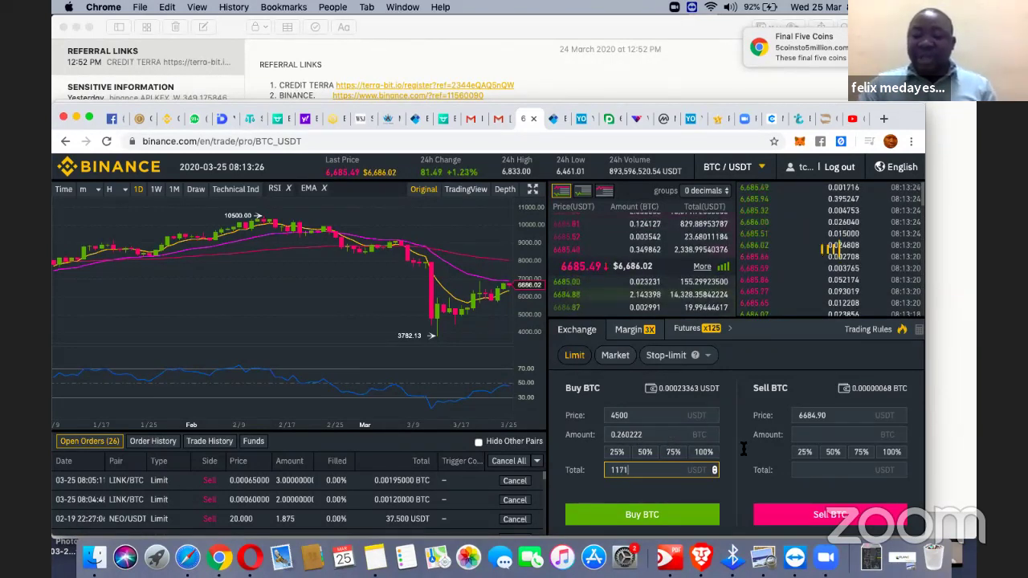
# Set the BTC sell limit to price 10000 USDT and amount 0.26022 BTC
pyautogui.click(840, 415)
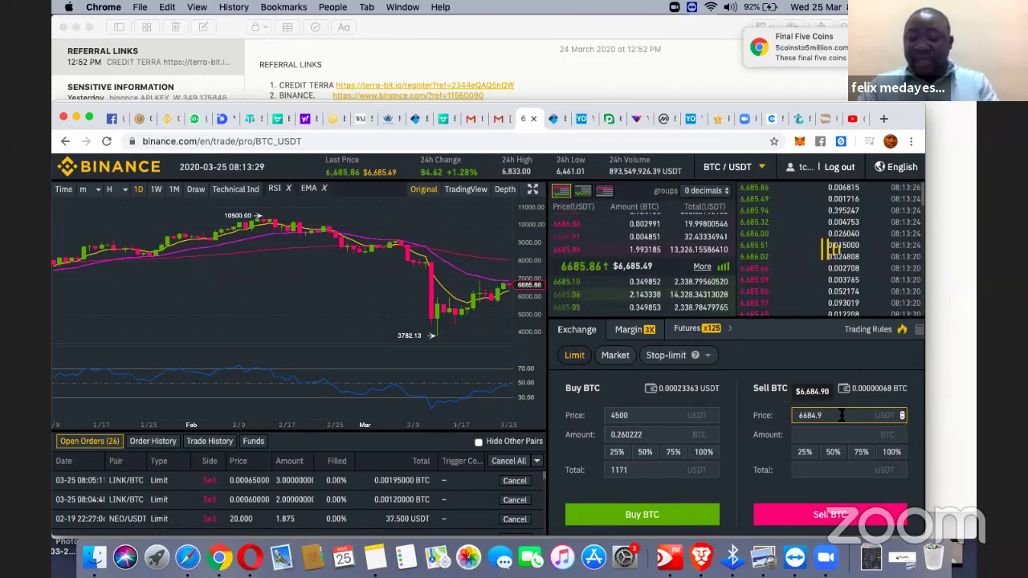
pyautogui.press('super+a')
pyautogui.write('6')
pyautogui.press('BackSpace')
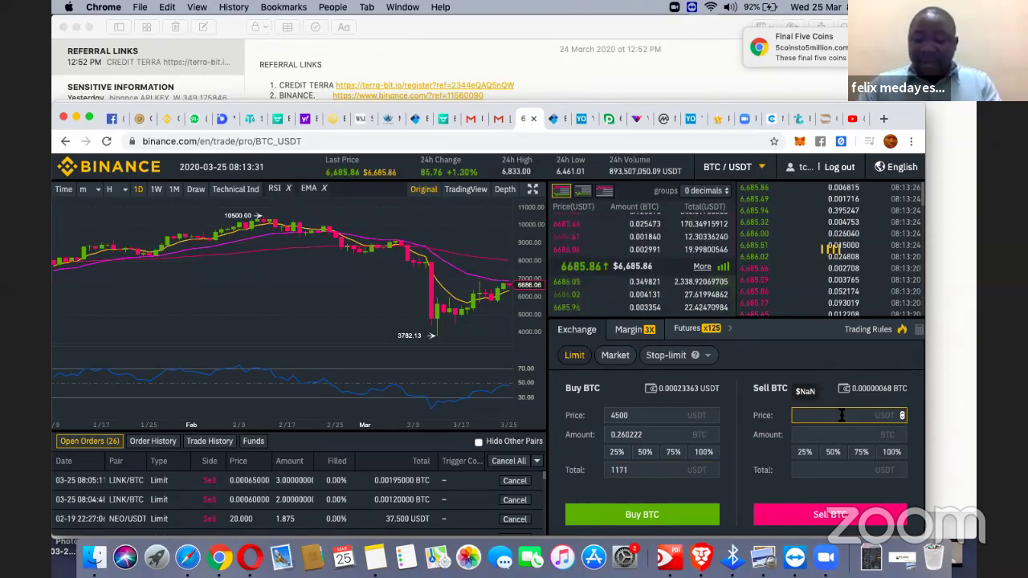
pyautogui.write('1000')
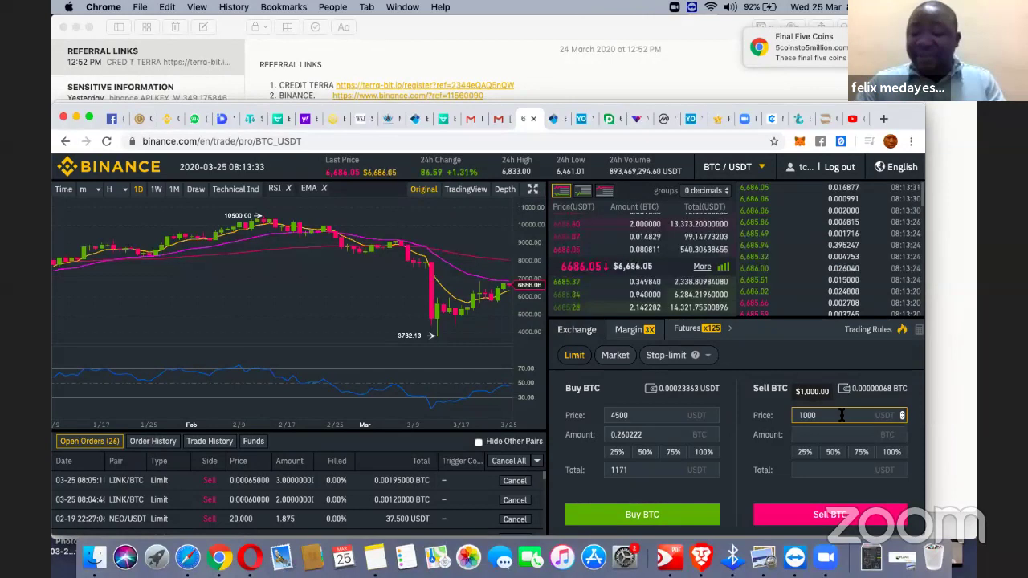
pyautogui.write('0')
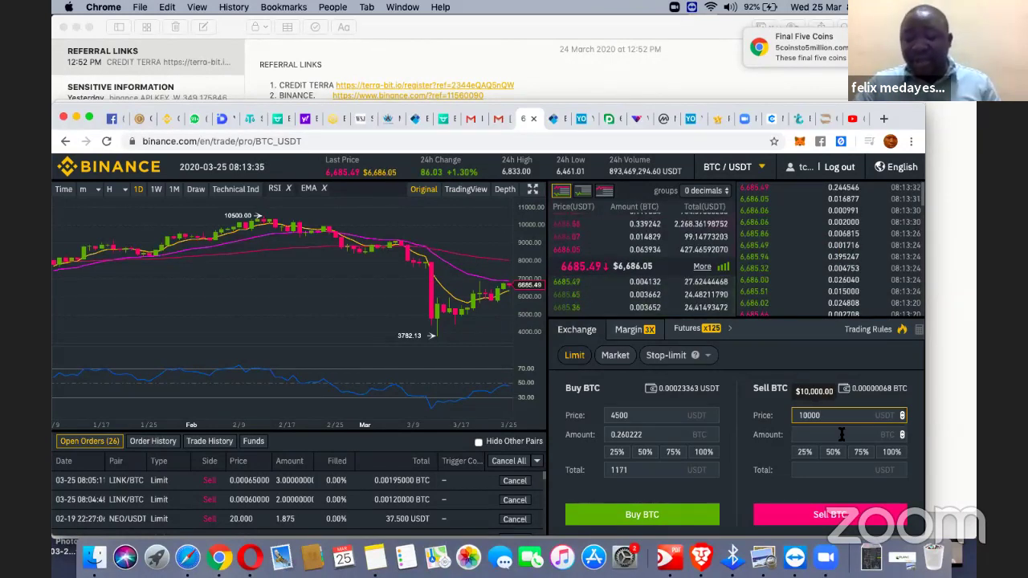
pyautogui.click(841, 435)
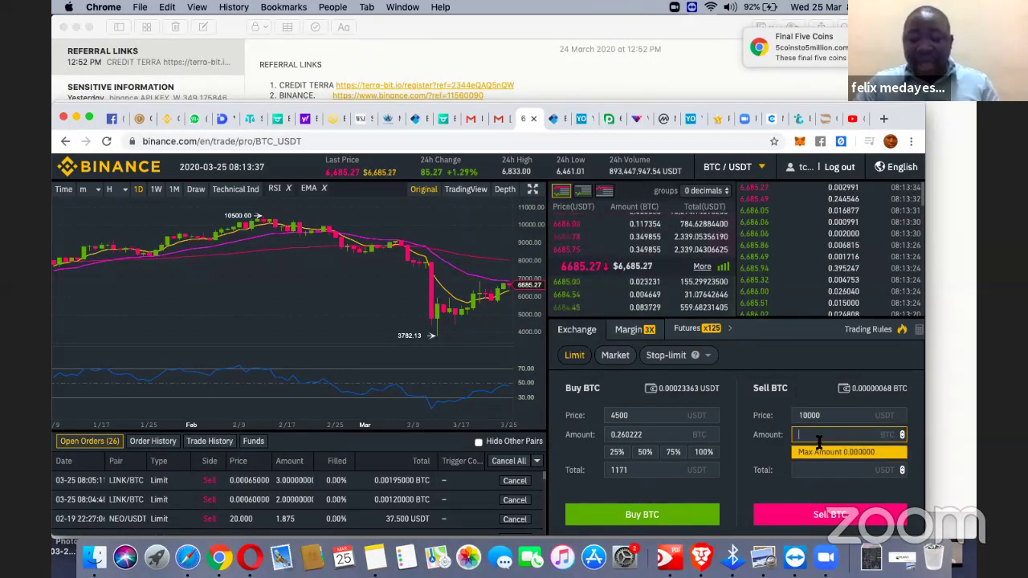
pyautogui.write('0.')
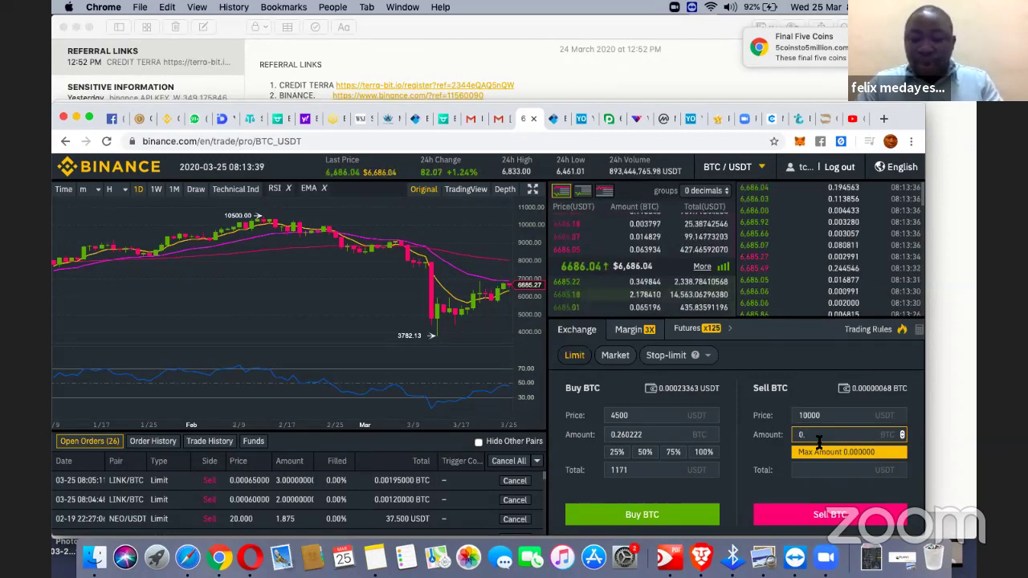
pyautogui.write('26')
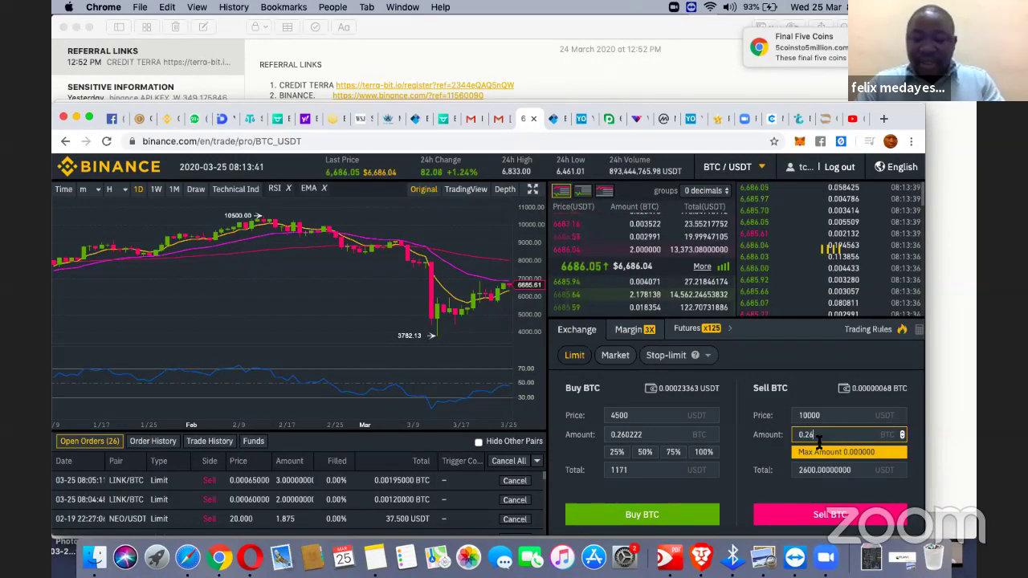
pyautogui.write('022')
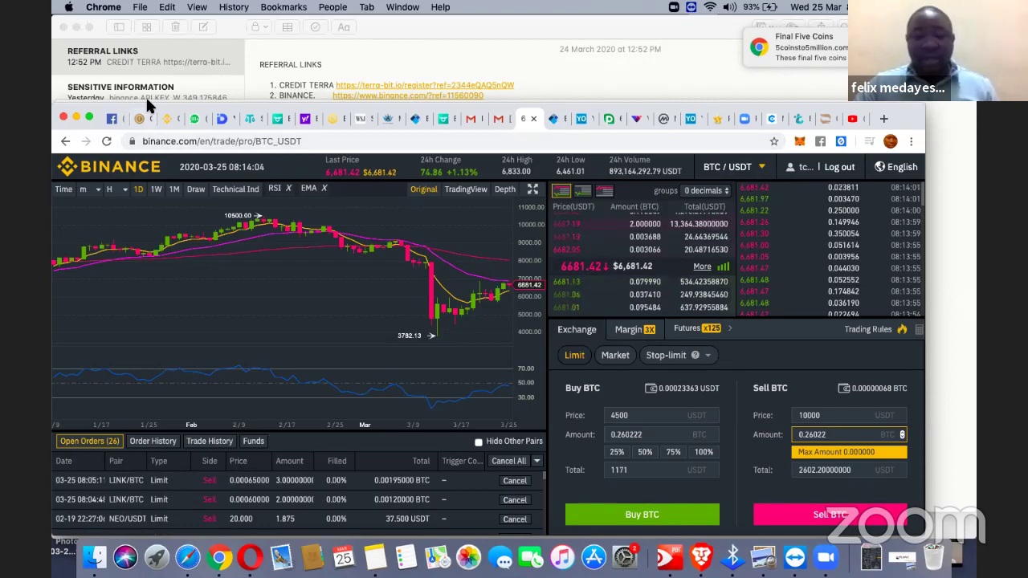
# Reload the Coinsbit CMT/BTC trading page, then switch to the Bitribe EDC/BTC tab
pyautogui.click(140, 118)
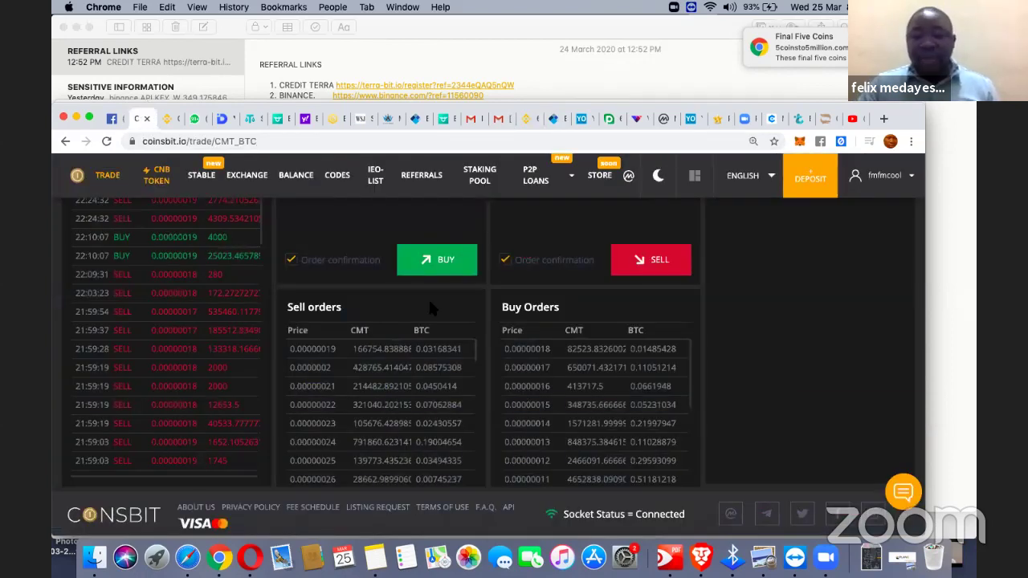
pyautogui.scroll(5, 428, 298)
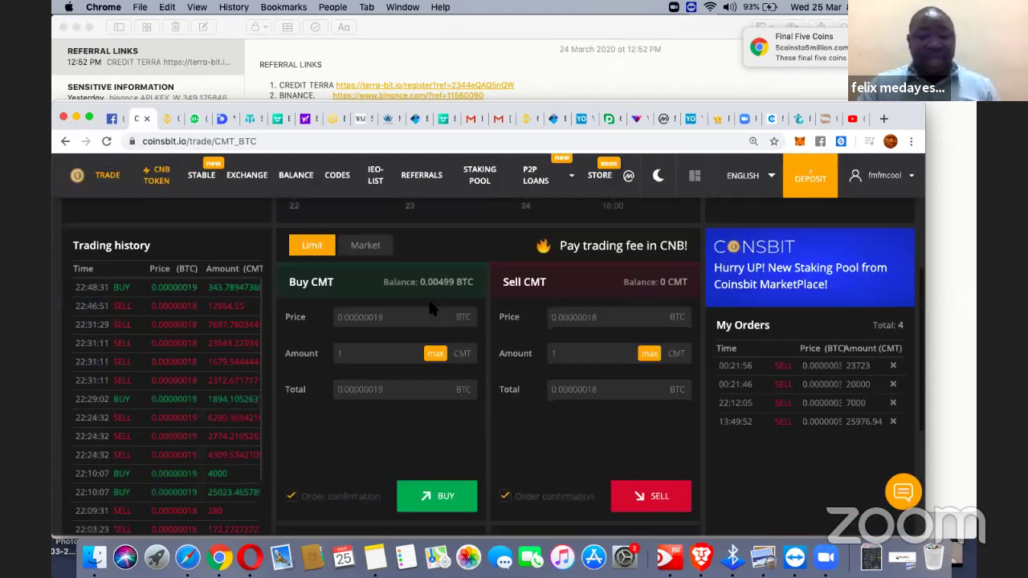
pyautogui.scroll(4, 432, 308)
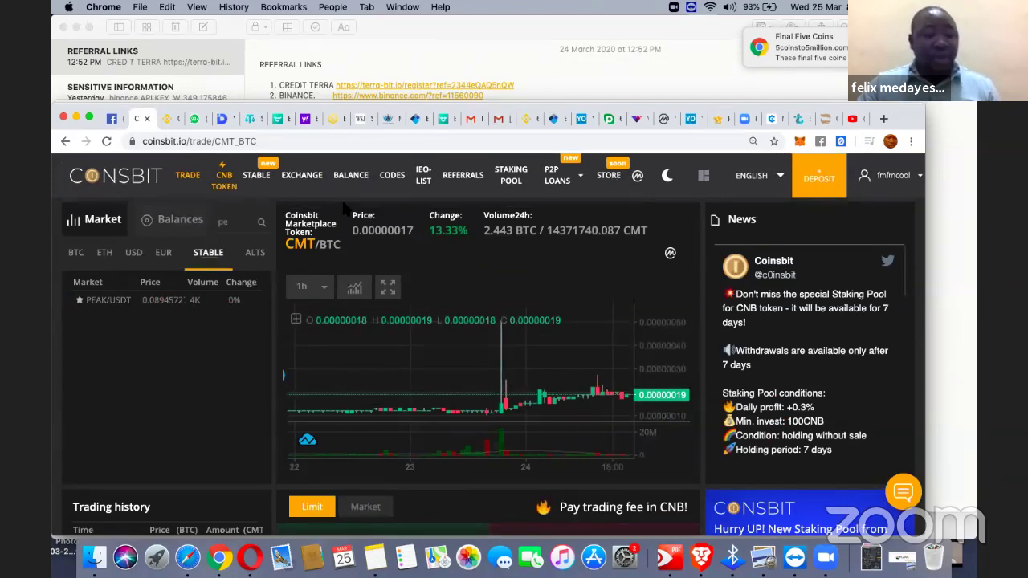
pyautogui.click(107, 140)
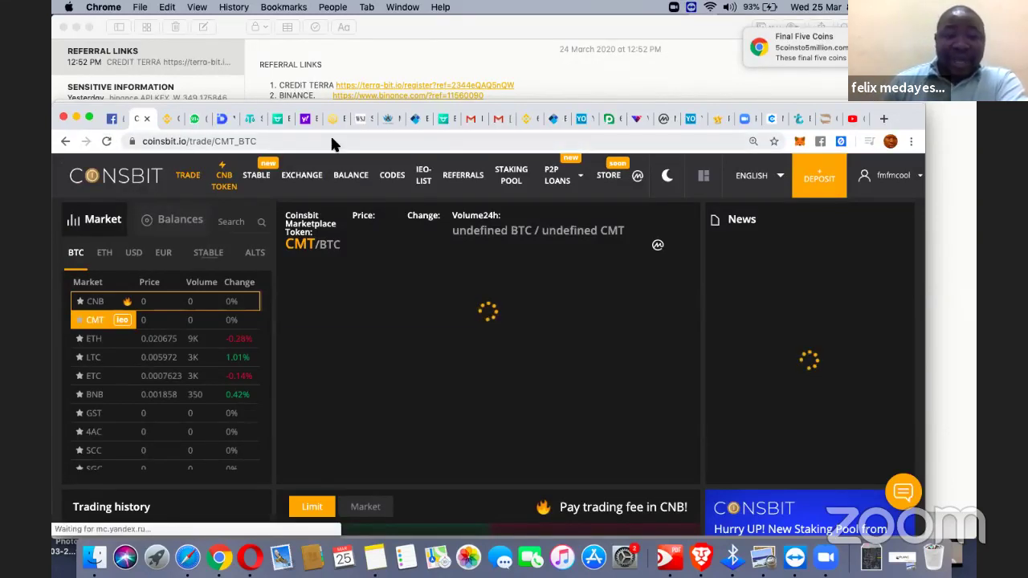
pyautogui.click(250, 120)
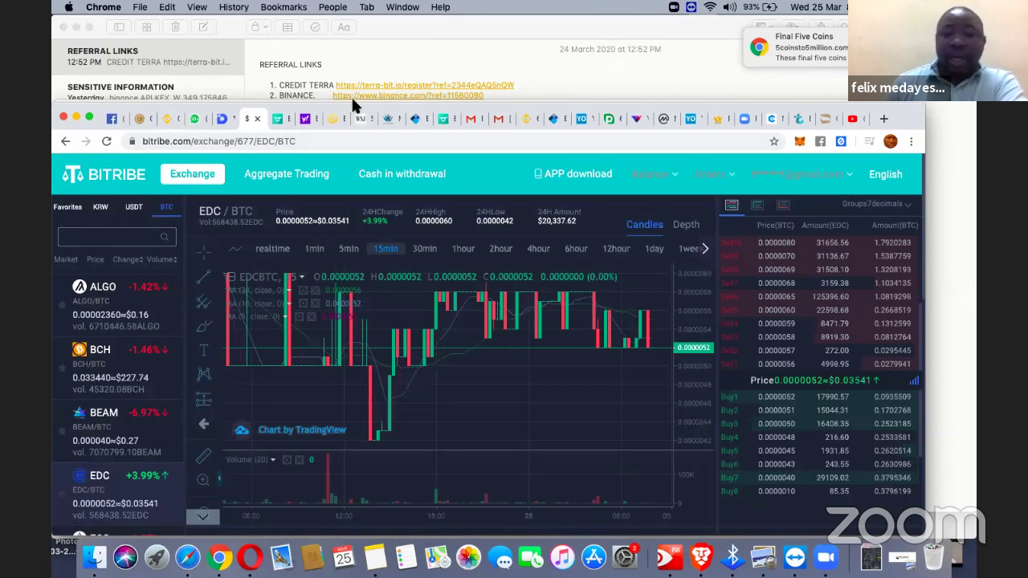
# Move through the BitForex and Coinsbit tabs to the Terrabit CREDIT/NGN tab
pyautogui.click(279, 119)
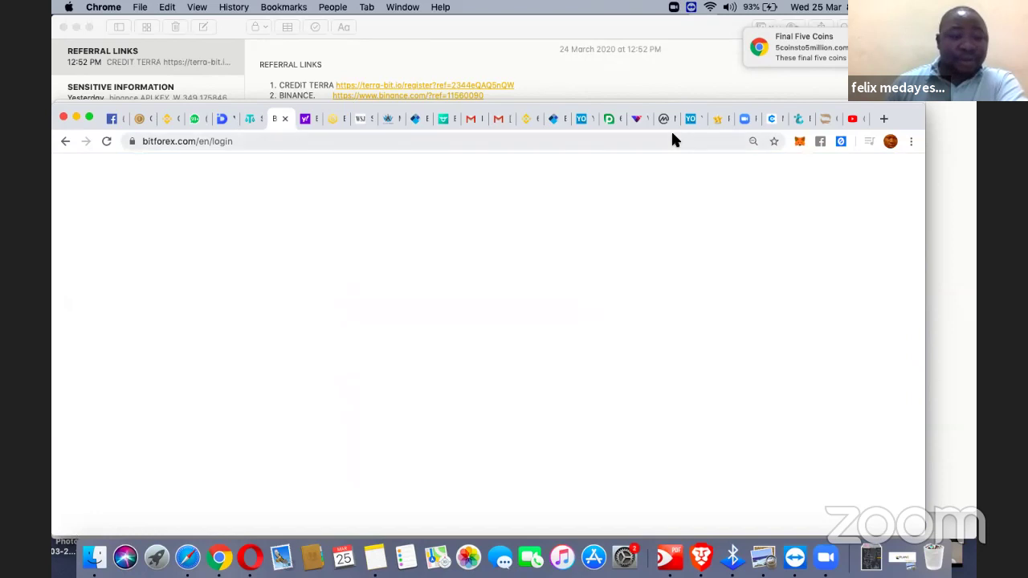
pyautogui.click(141, 119)
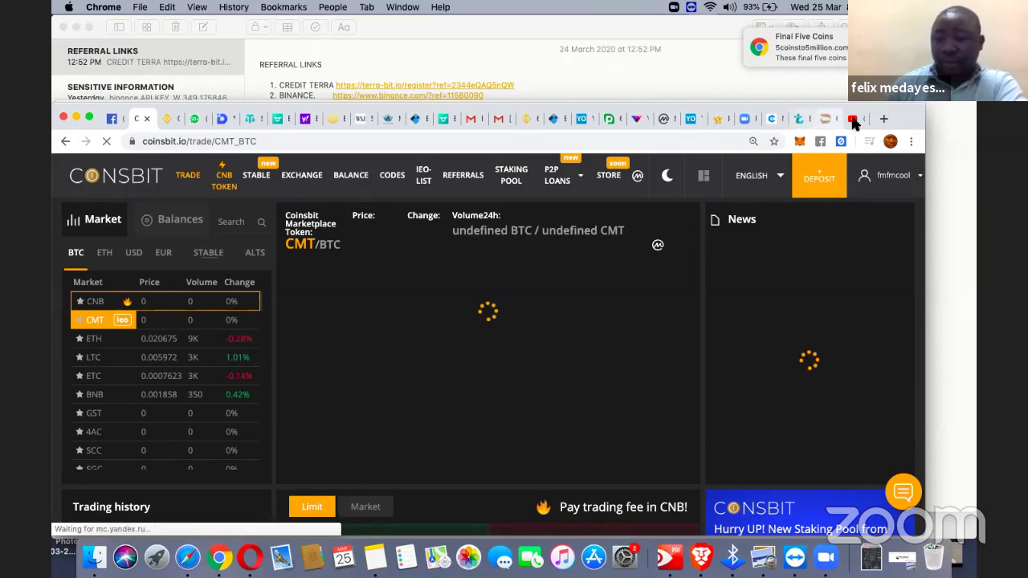
pyautogui.click(799, 119)
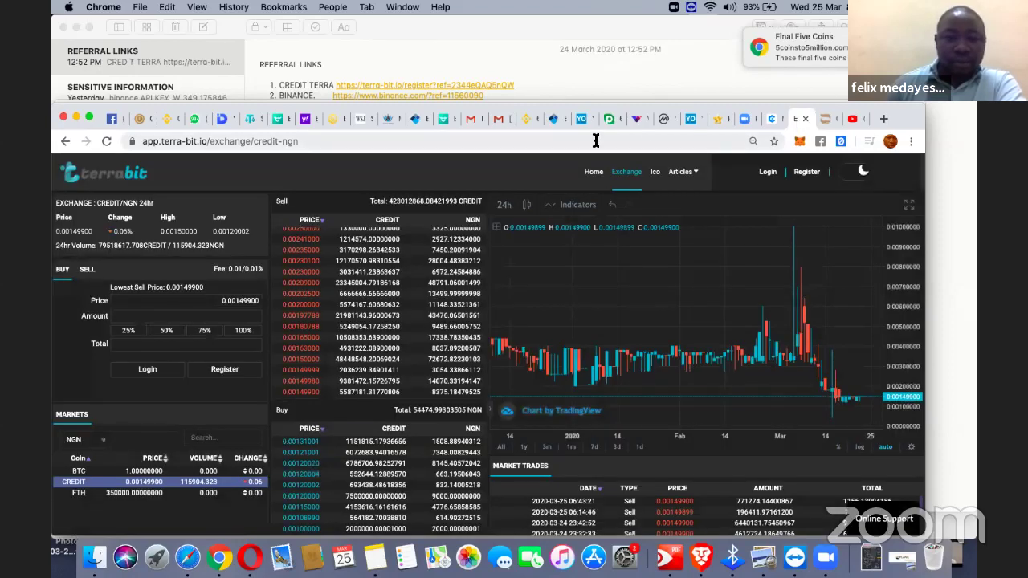
# Enter kucoin in the Terrabit tab's address bar, then stop the Coinsbit CMT/BTC page loading
pyautogui.click(594, 140)
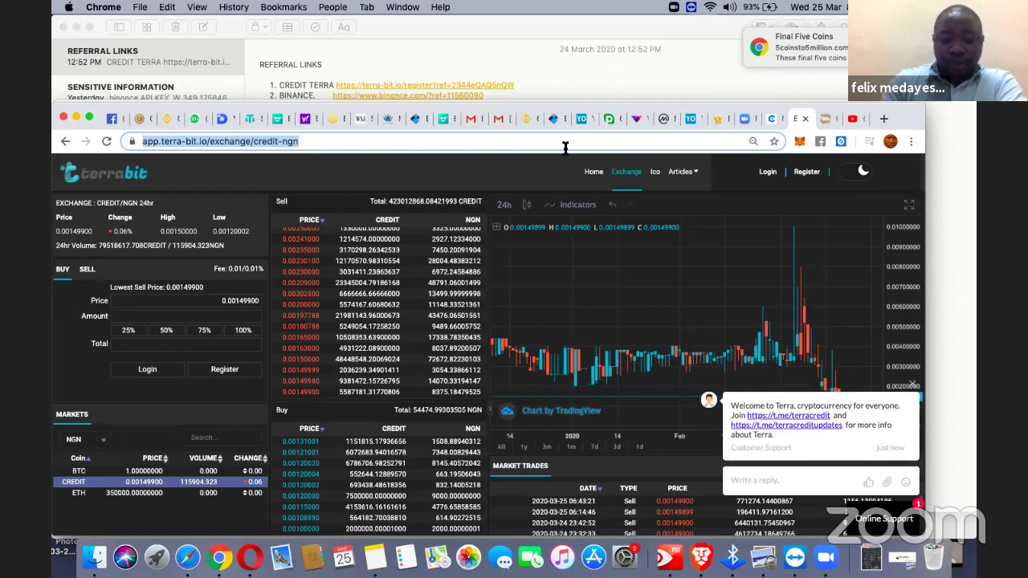
pyautogui.press('BackSpace')
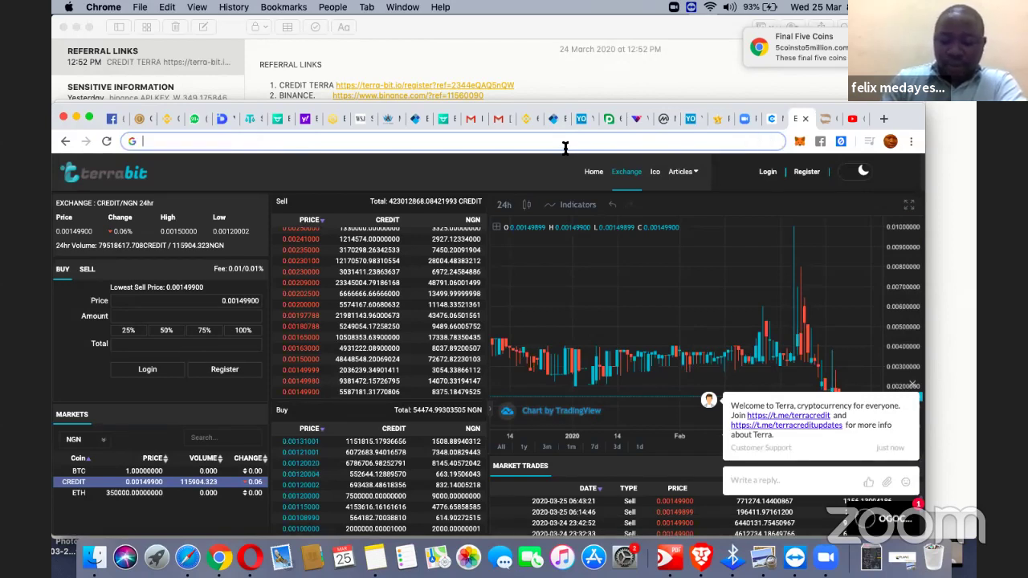
pyautogui.write('kucoin')
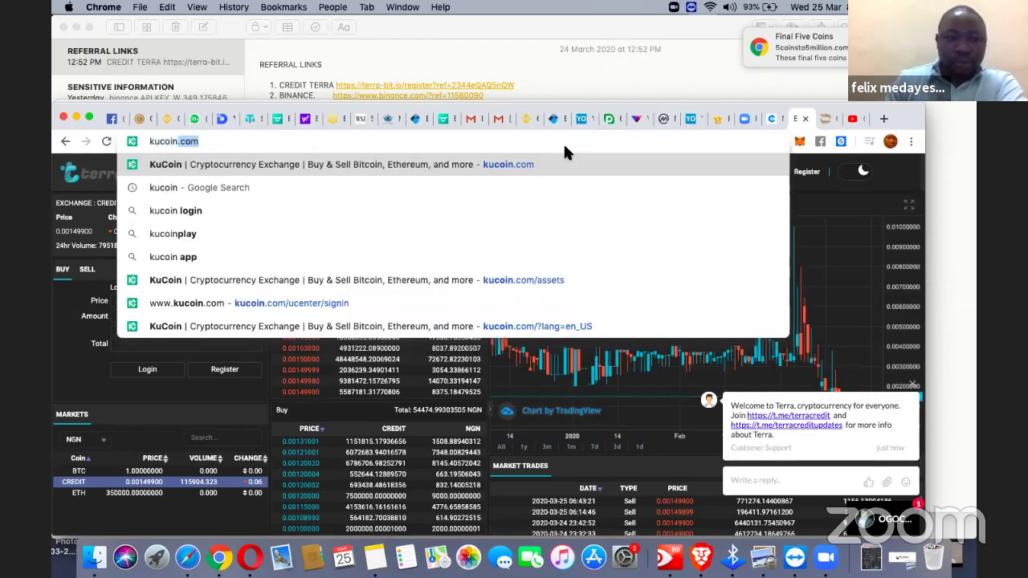
pyautogui.press('Escape')
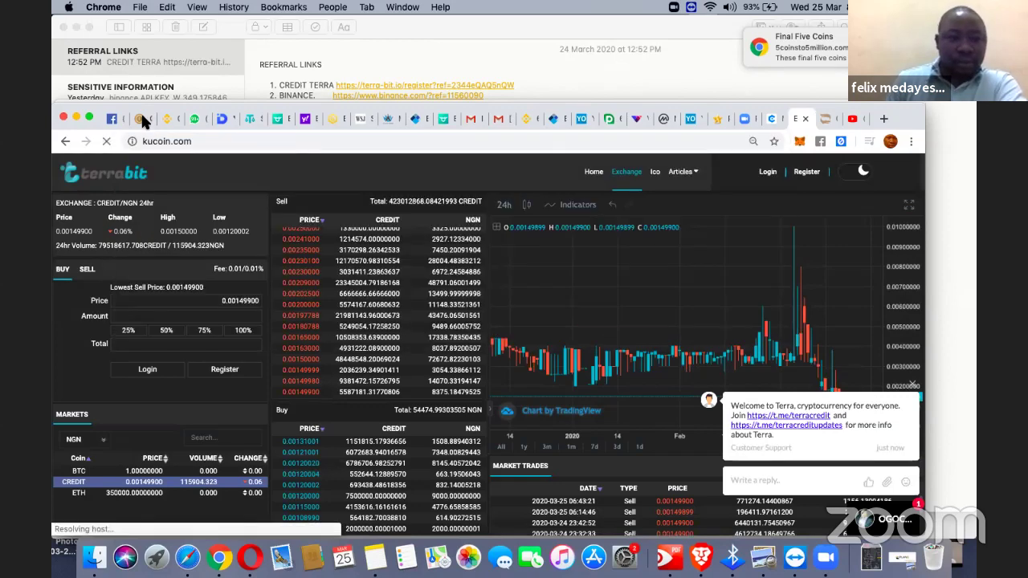
pyautogui.click(141, 119)
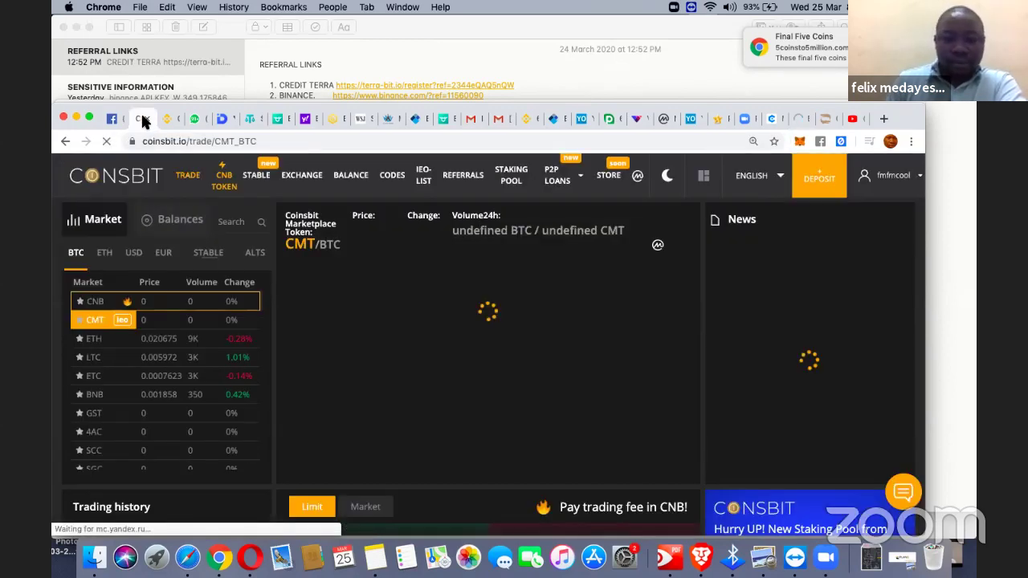
pyautogui.click(104, 142)
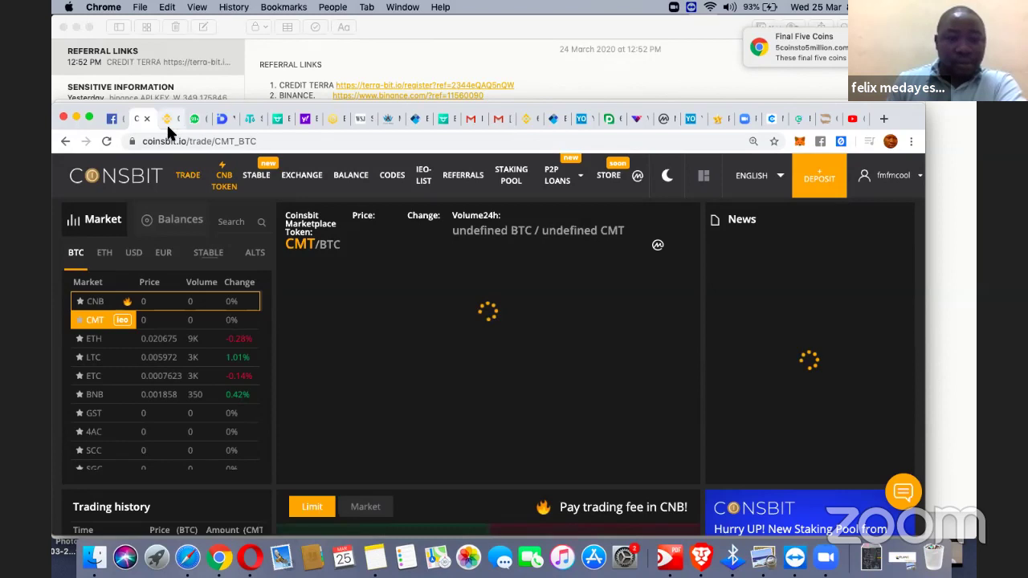
# Enter the account password on the BitForex login, submit, and tick the reCAPTCHA 'I'm not a robot' box
pyautogui.click(279, 120)
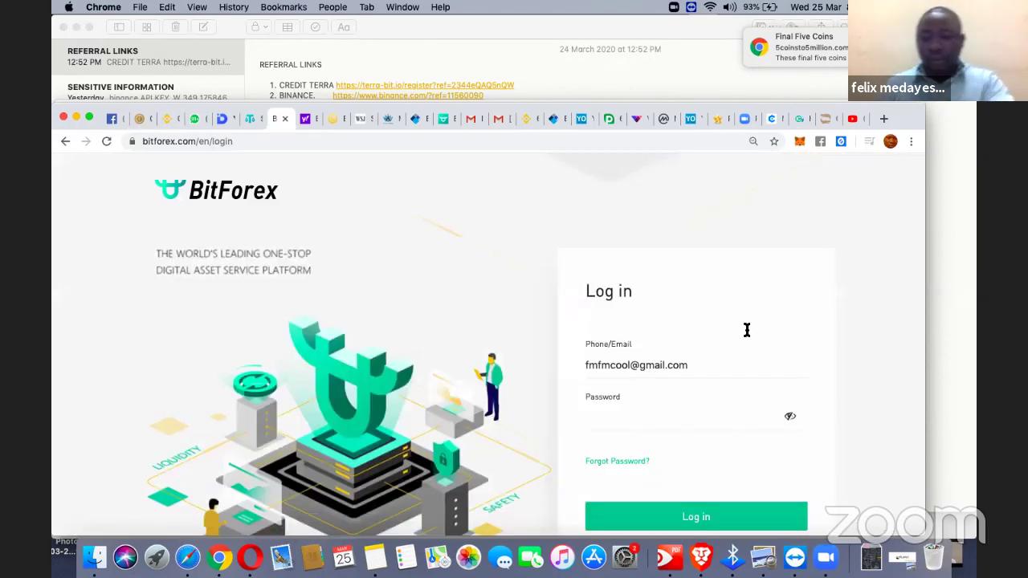
pyautogui.scroll(-1, 723, 217)
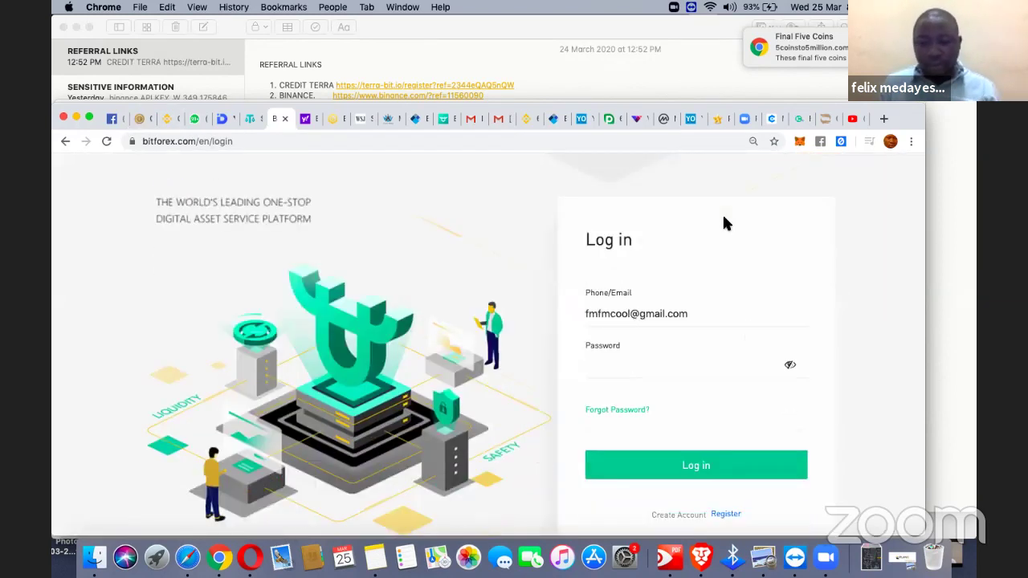
pyautogui.scroll(-1, 722, 212)
pyautogui.click(654, 320)
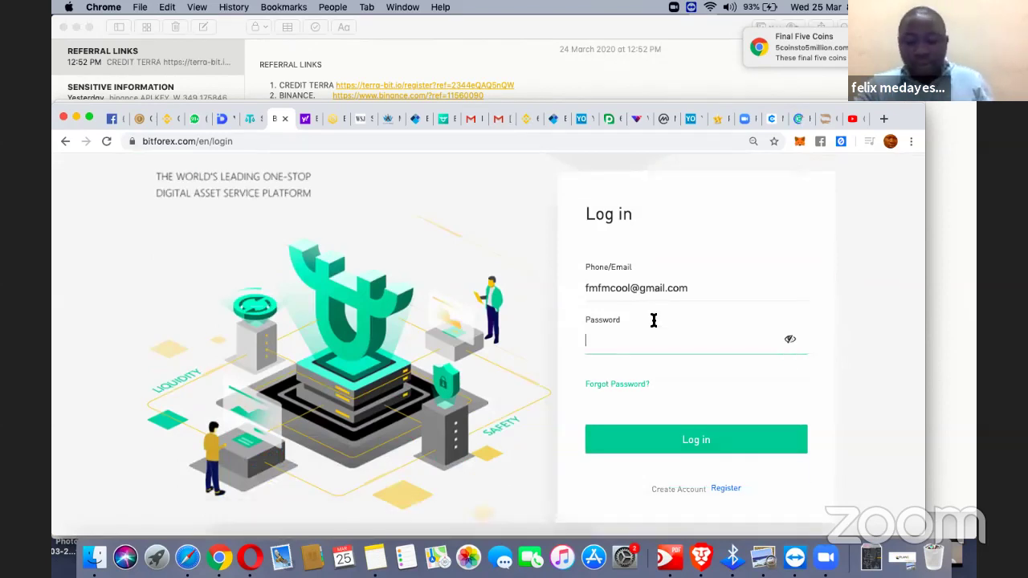
pyautogui.write('•••••')
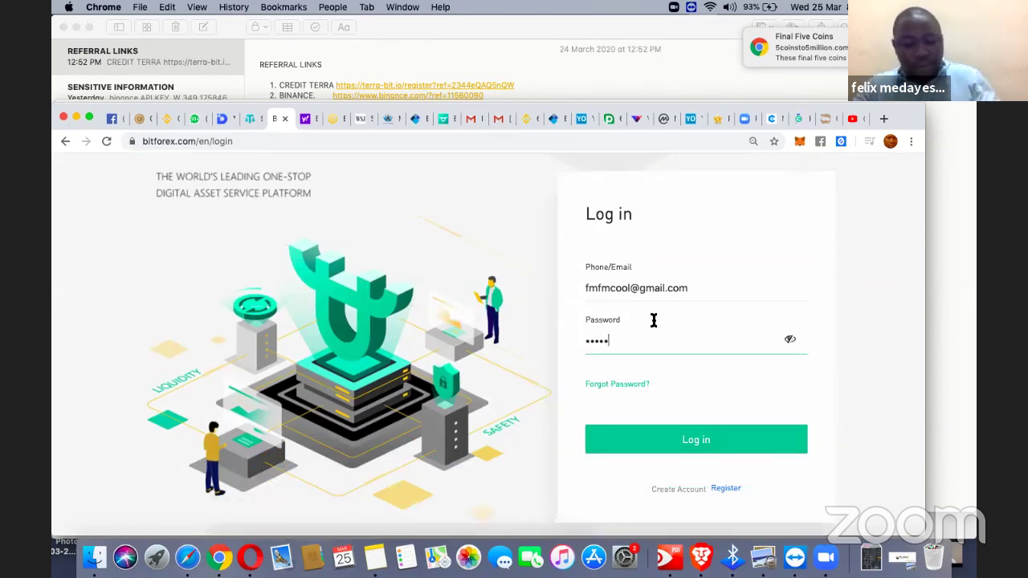
pyautogui.write('•••••')
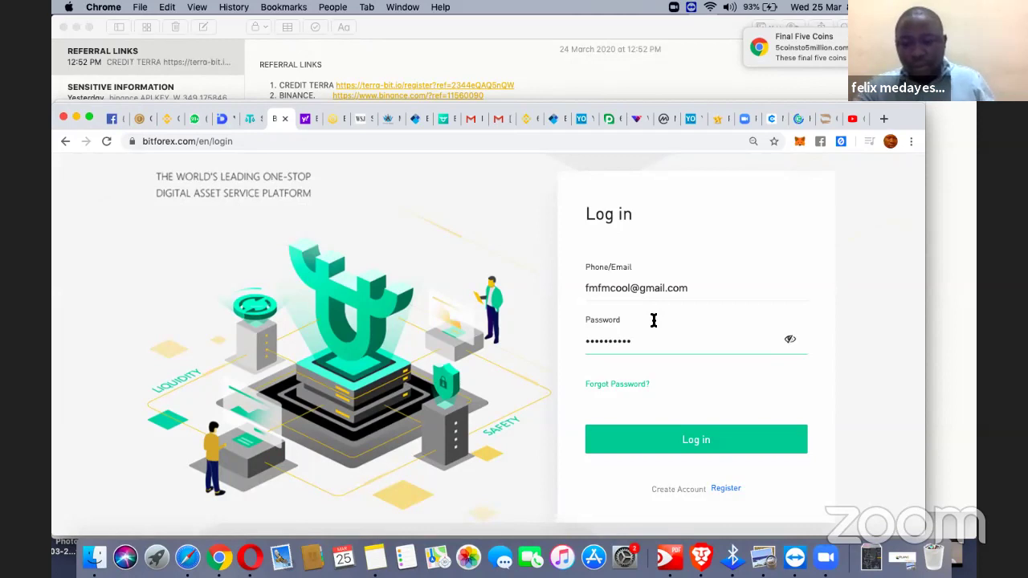
pyautogui.click(655, 438)
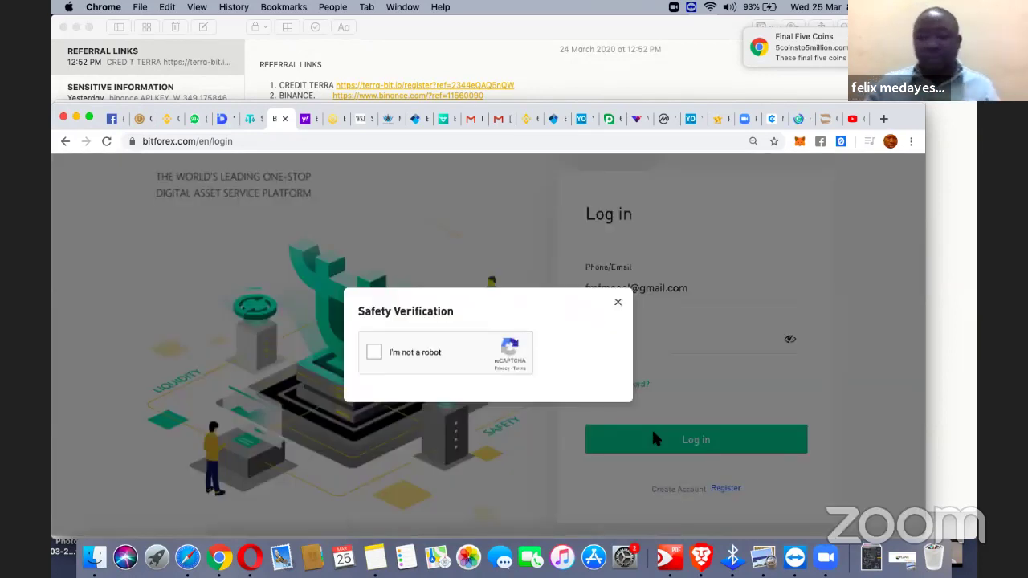
pyautogui.click(372, 354)
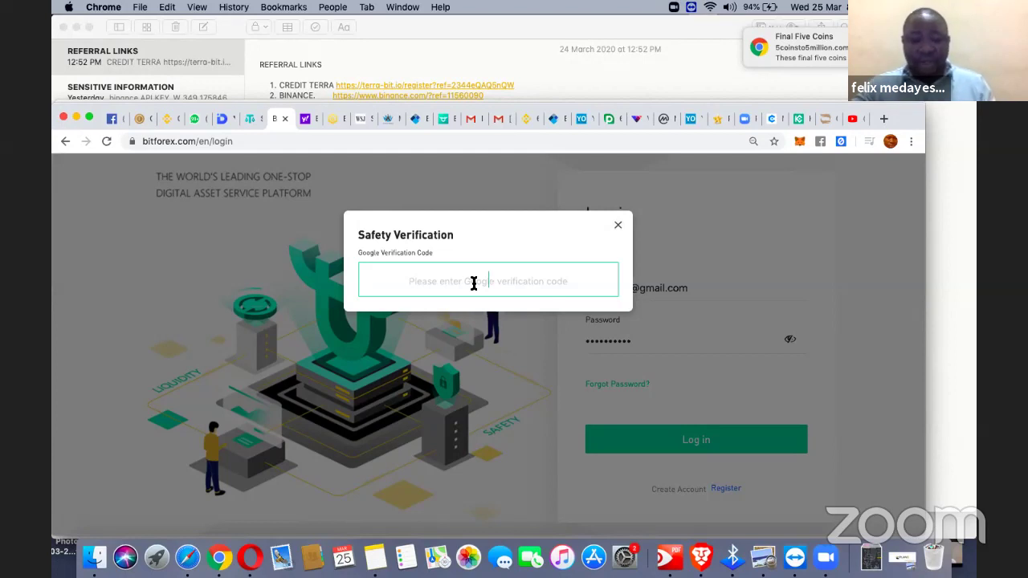
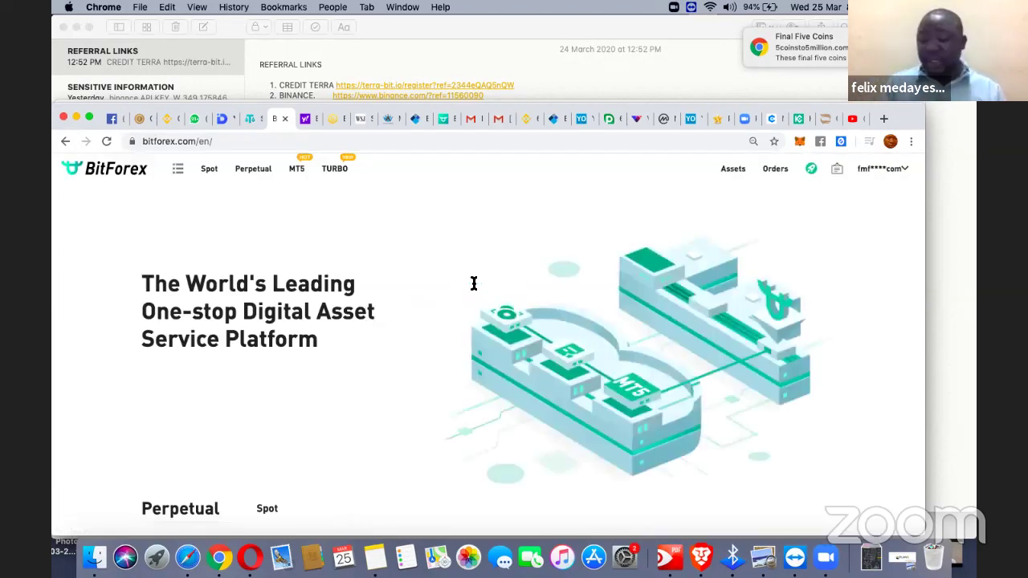
# Open BitForex Spot trading on the GRIN/BTC market
pyautogui.click(209, 171)
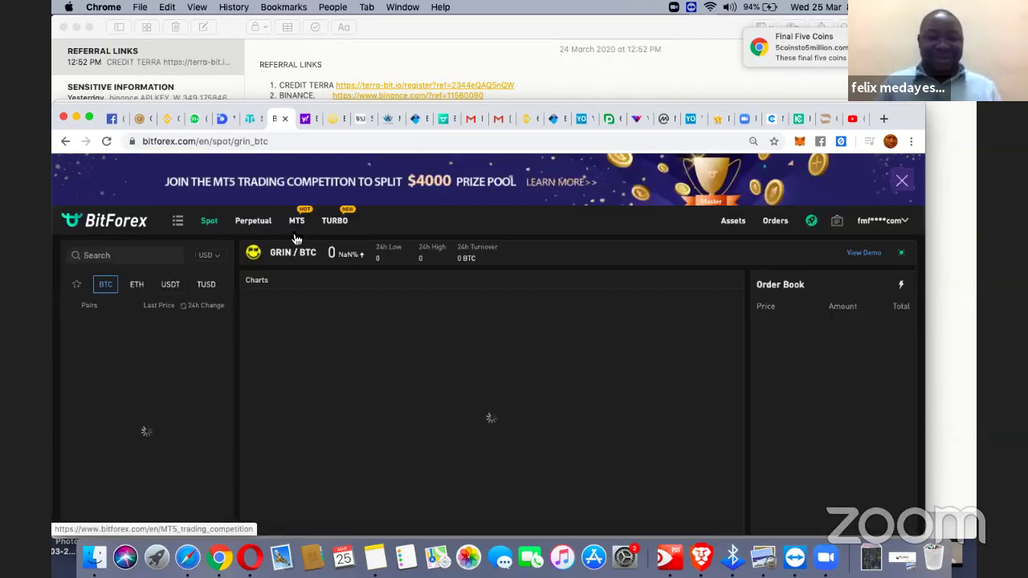
pyautogui.click(297, 239)
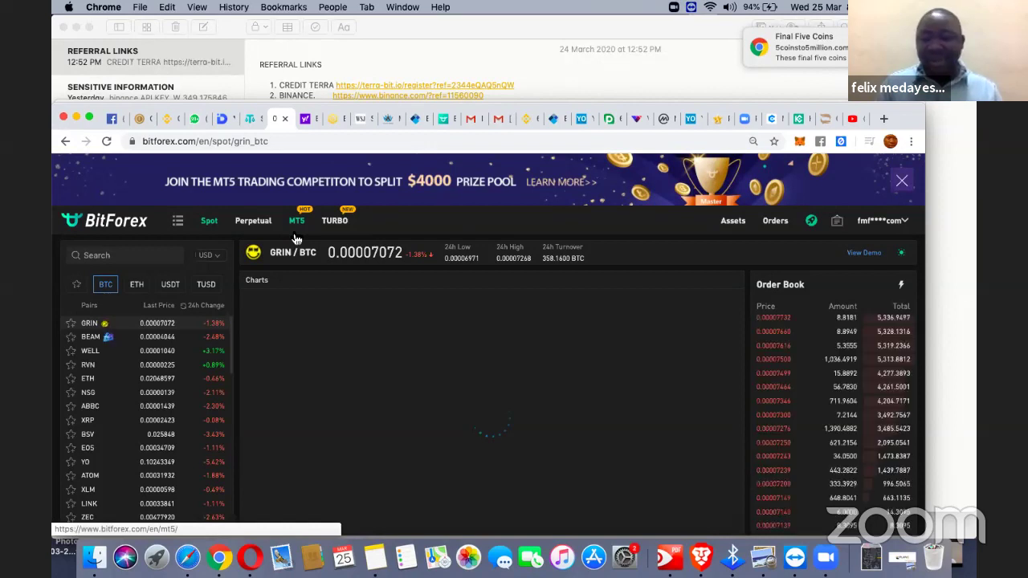
# Open Assets and scroll My Asset to review the 0.0216 BTC spot balance and per-coin wallet balances
pyautogui.click(736, 228)
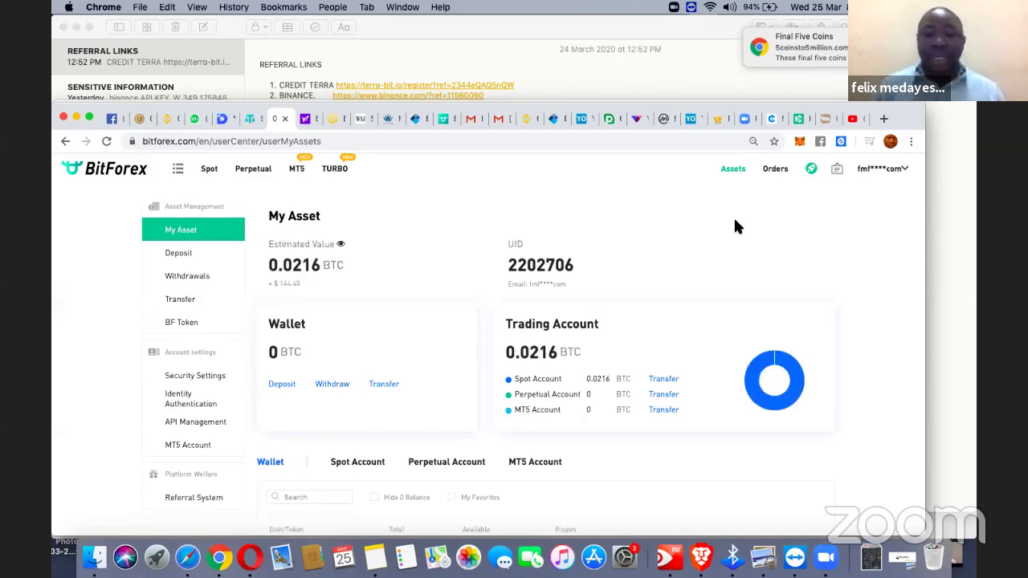
pyautogui.scroll(-1, 735, 225)
pyautogui.scroll(-2, 735, 225)
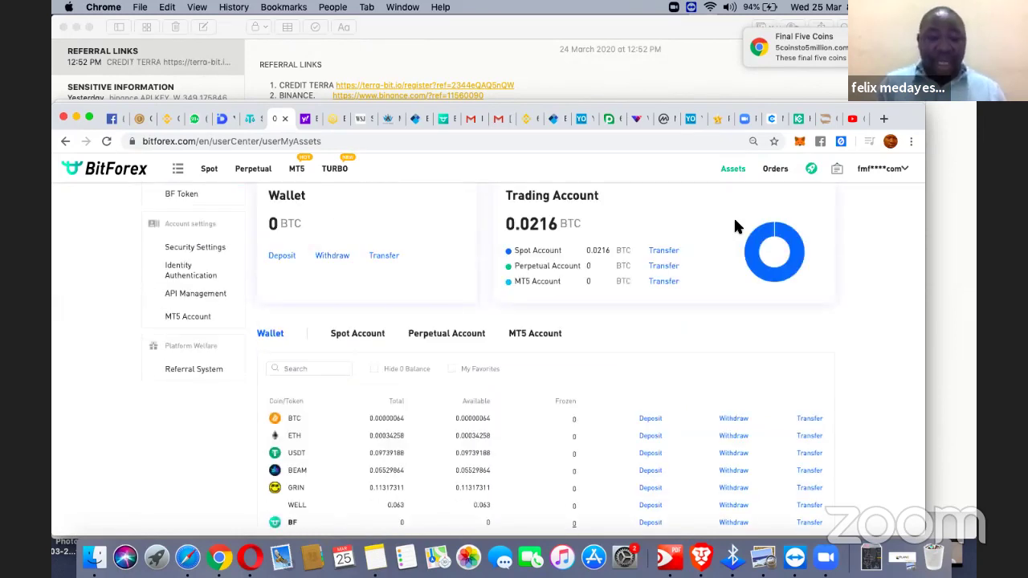
pyautogui.scroll(2, 734, 227)
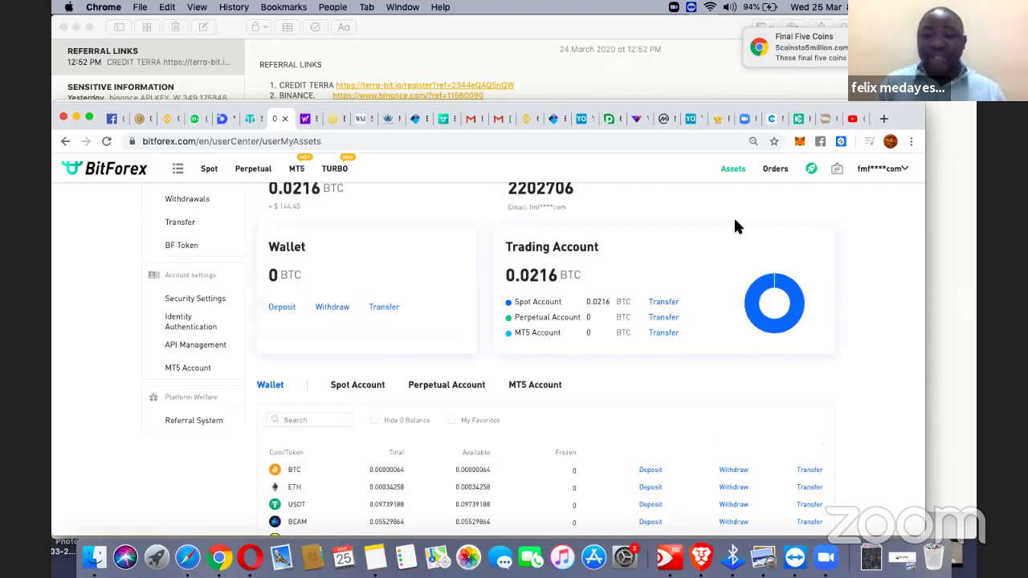
pyautogui.scroll(1, 741, 188)
pyautogui.scroll(2, 736, 175)
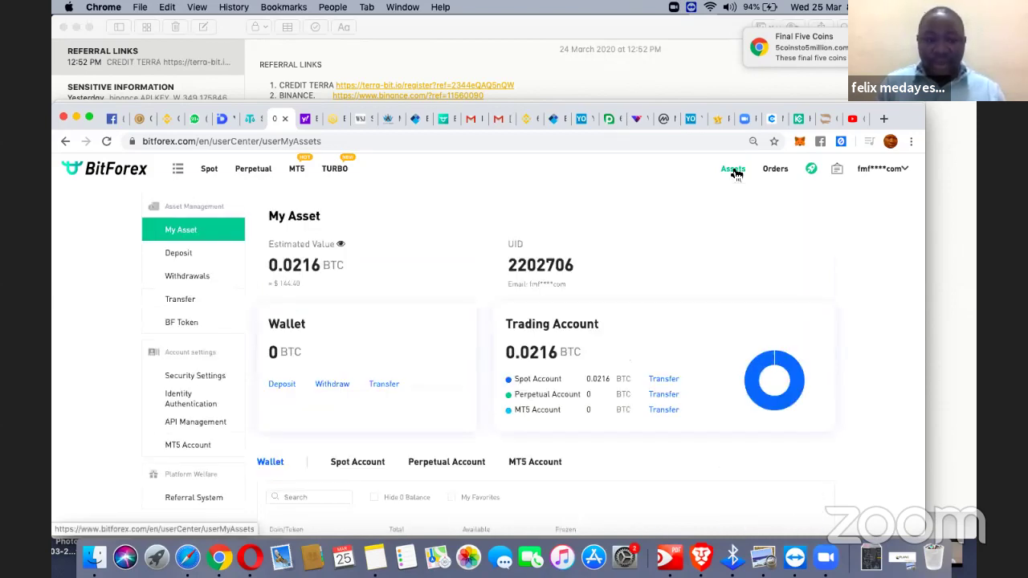
pyautogui.scroll(-2, 709, 174)
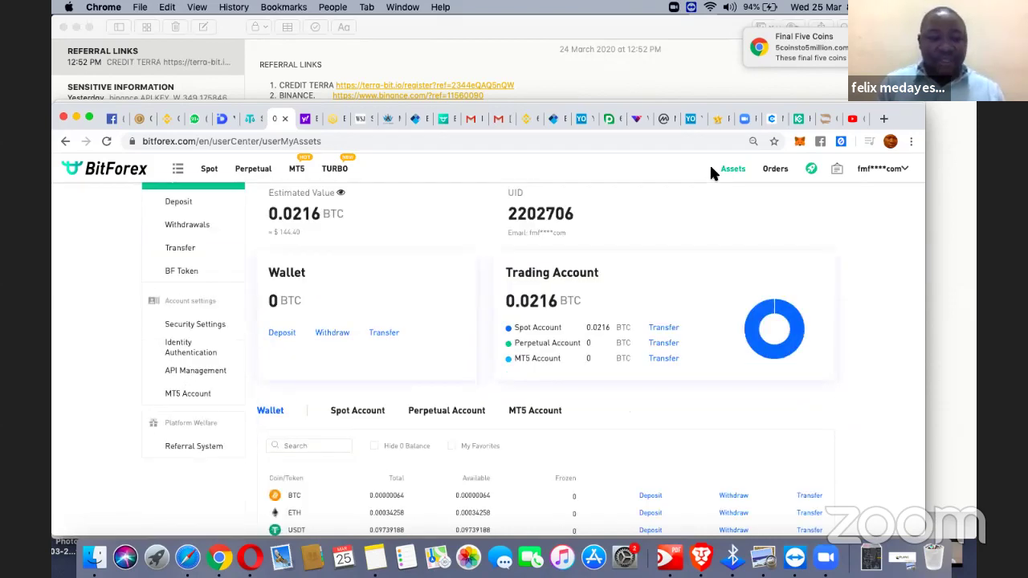
pyautogui.scroll(1, 200, 272)
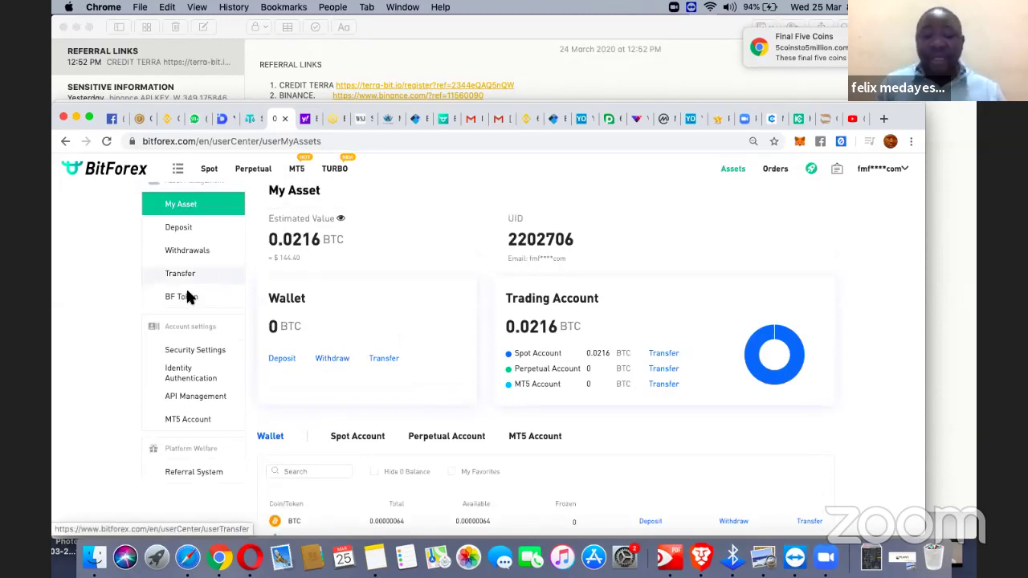
pyautogui.scroll(-2, 337, 321)
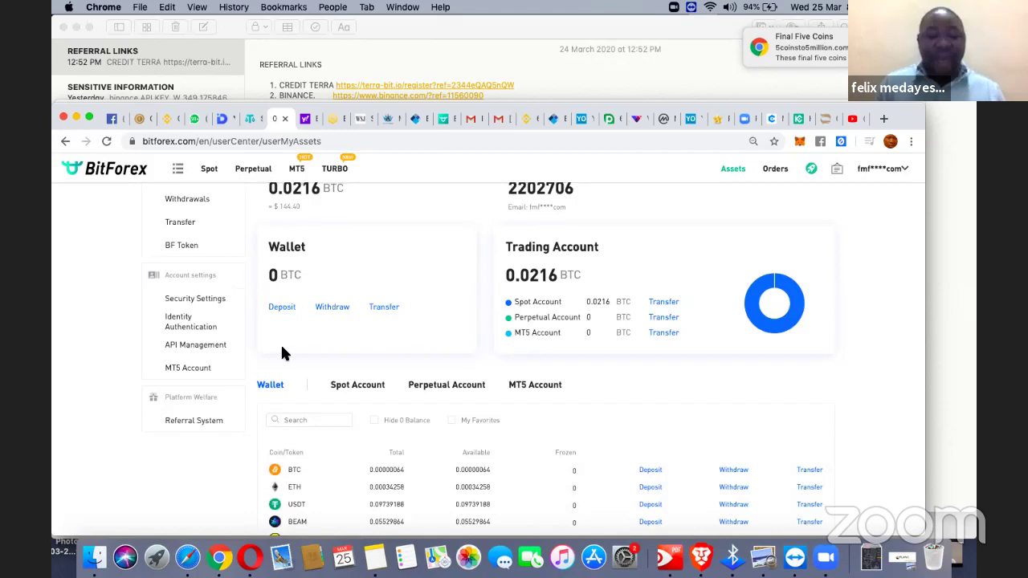
pyautogui.scroll(-2, 285, 353)
pyautogui.scroll(-1, 312, 449)
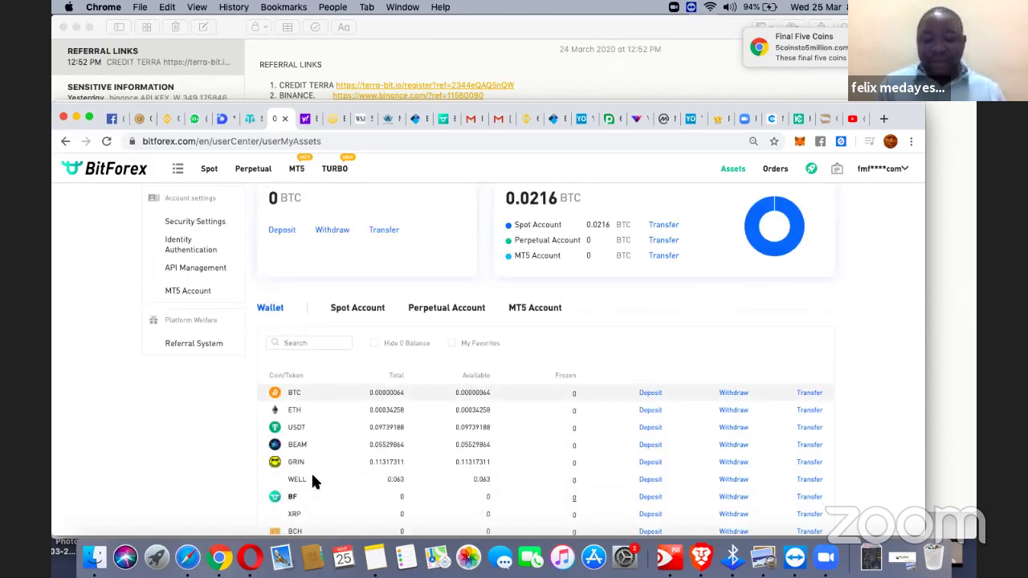
pyautogui.scroll(1, 312, 482)
pyautogui.scroll(2, 312, 474)
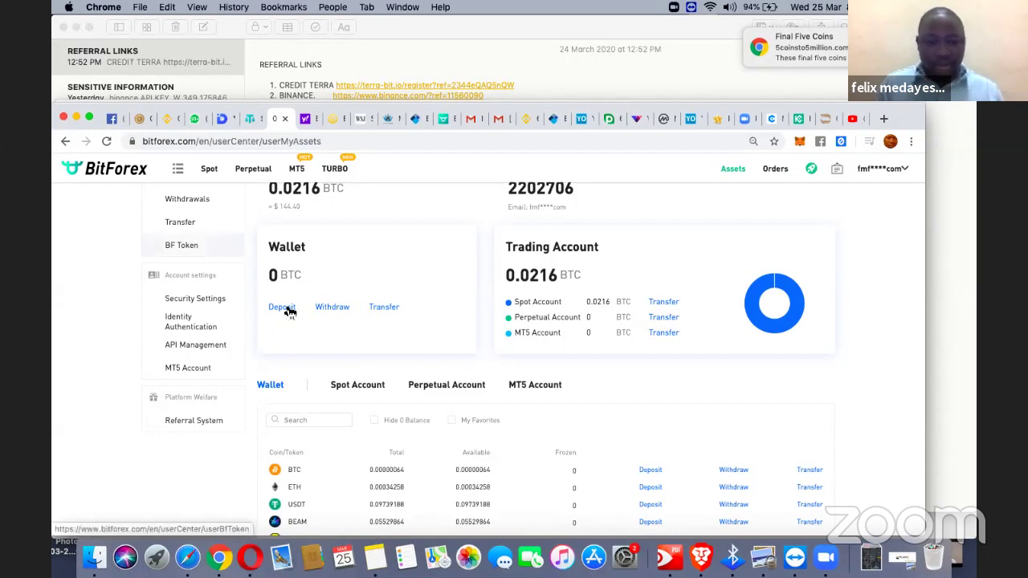
pyautogui.scroll(1, 186, 233)
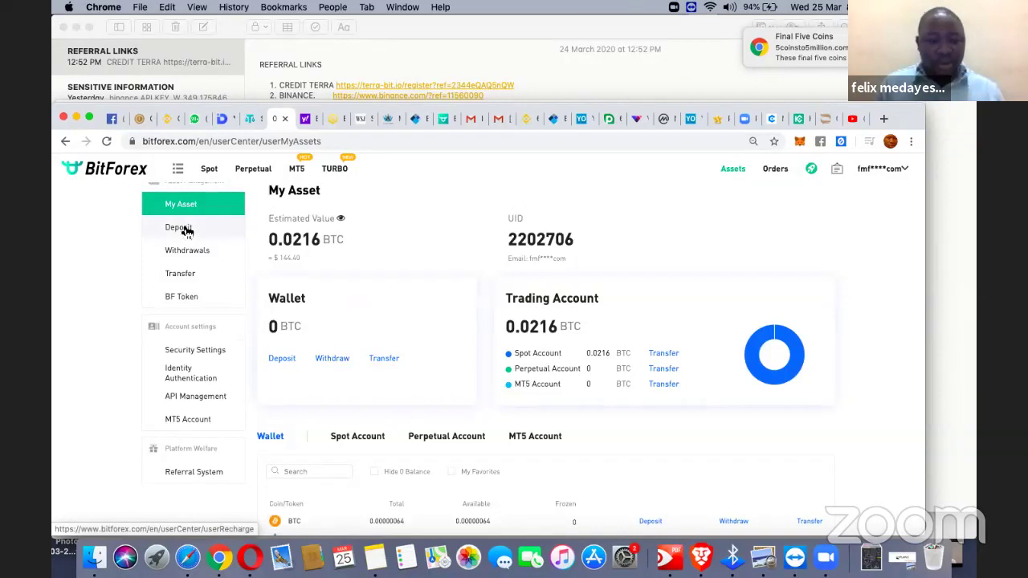
pyautogui.click(184, 227)
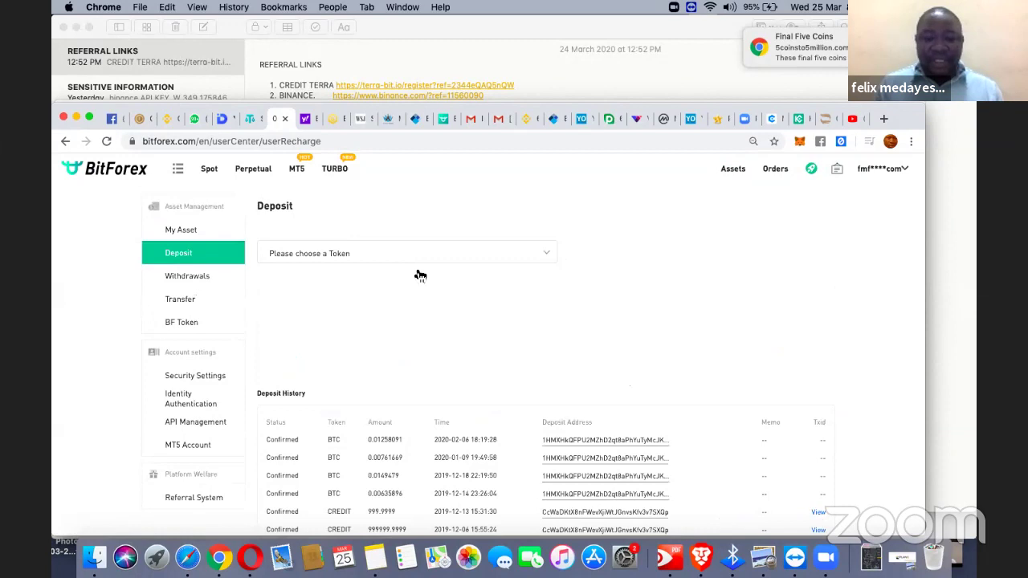
pyautogui.click(438, 259)
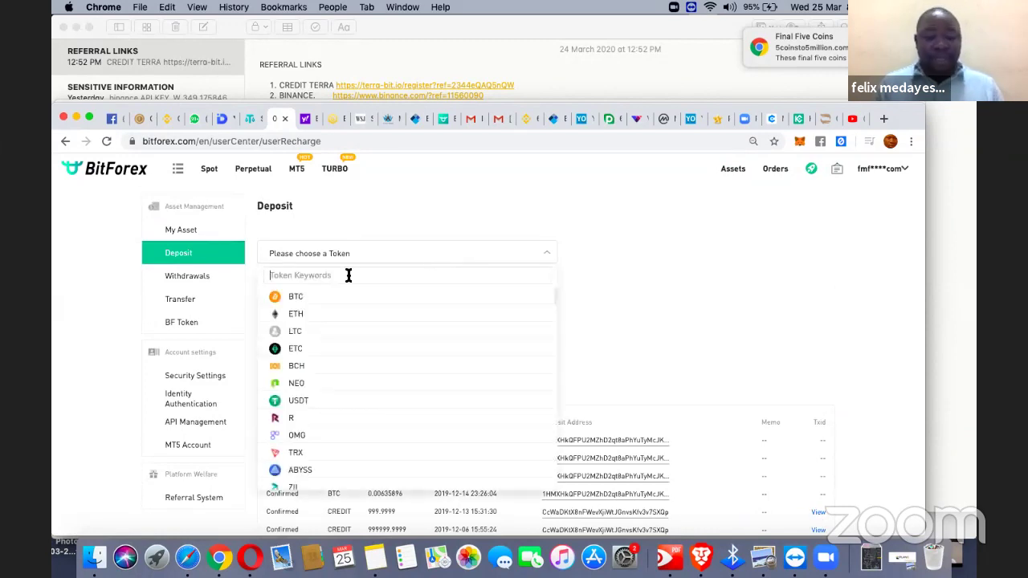
pyautogui.write('b')
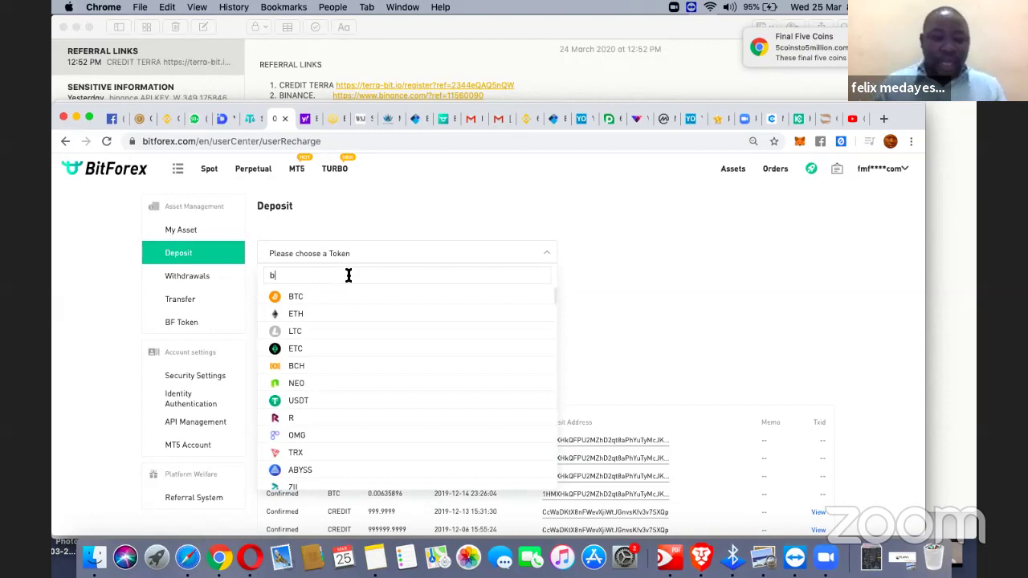
pyautogui.write('tc')
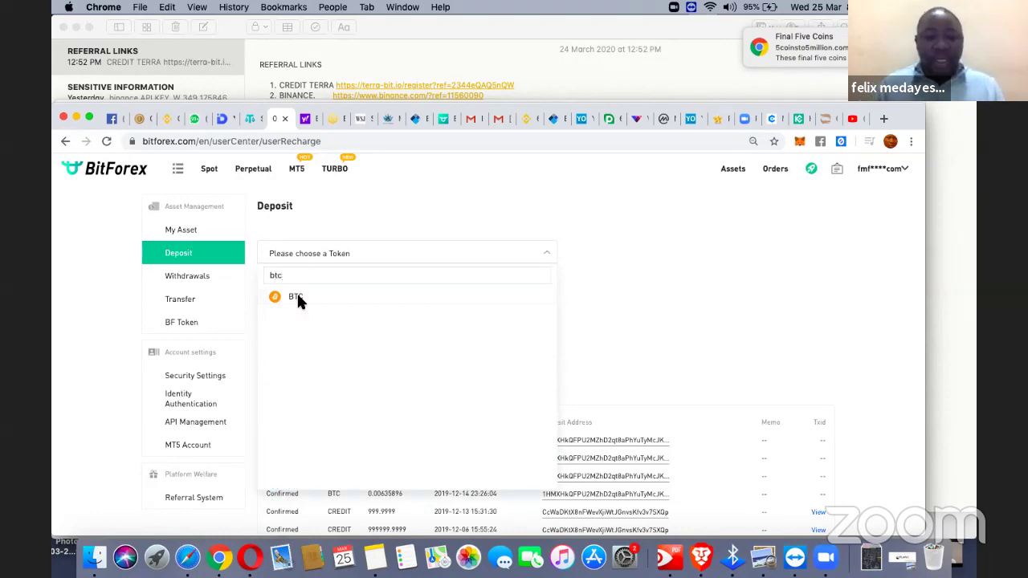
pyautogui.click(296, 299)
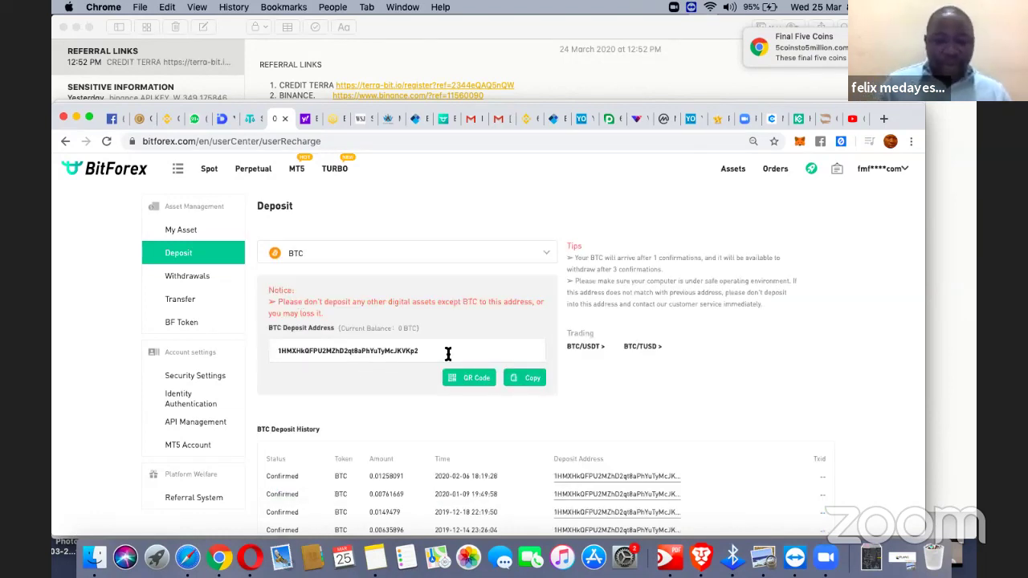
pyautogui.tripleClick(310, 351)
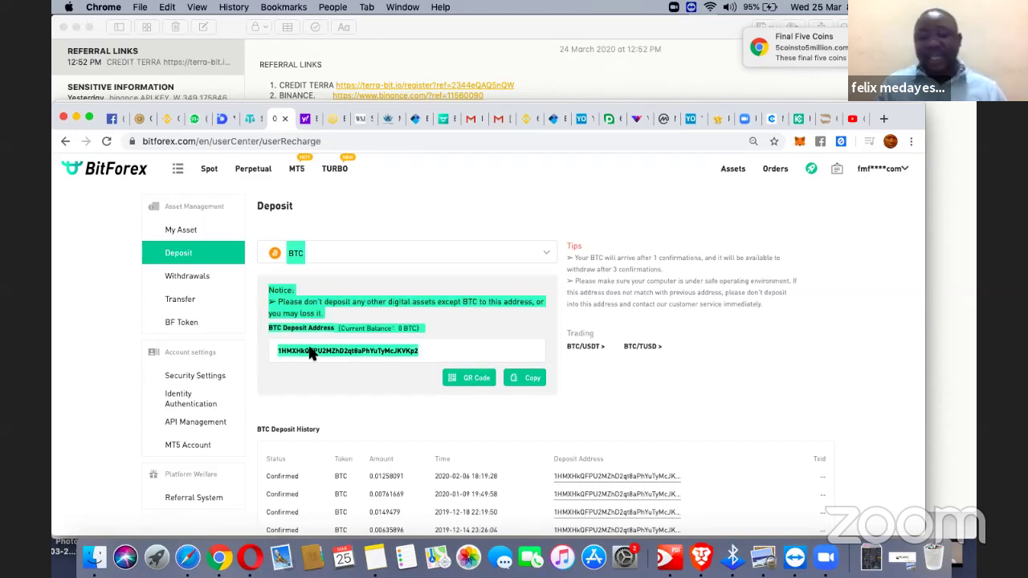
pyautogui.click(428, 348)
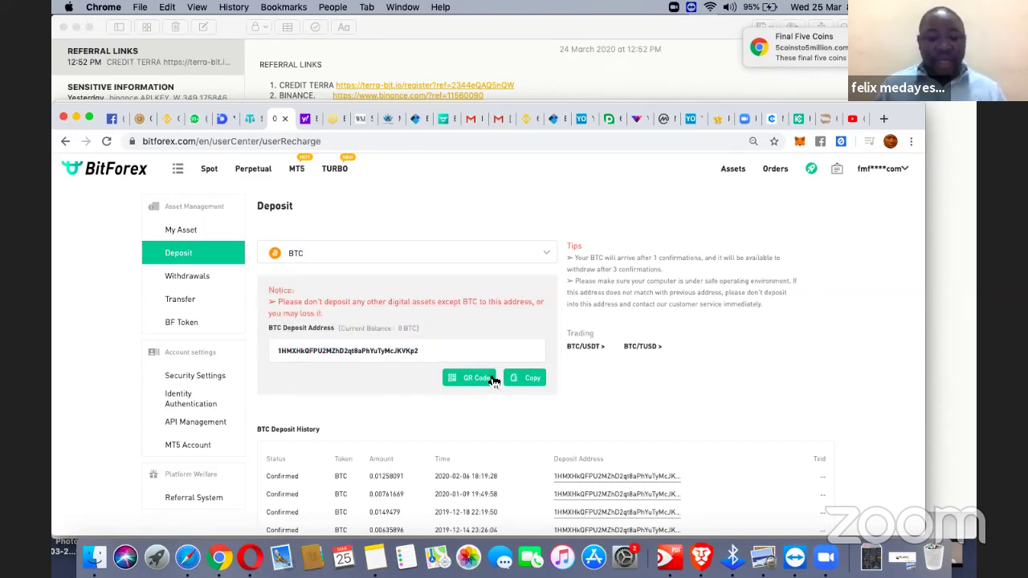
pyautogui.click(493, 382)
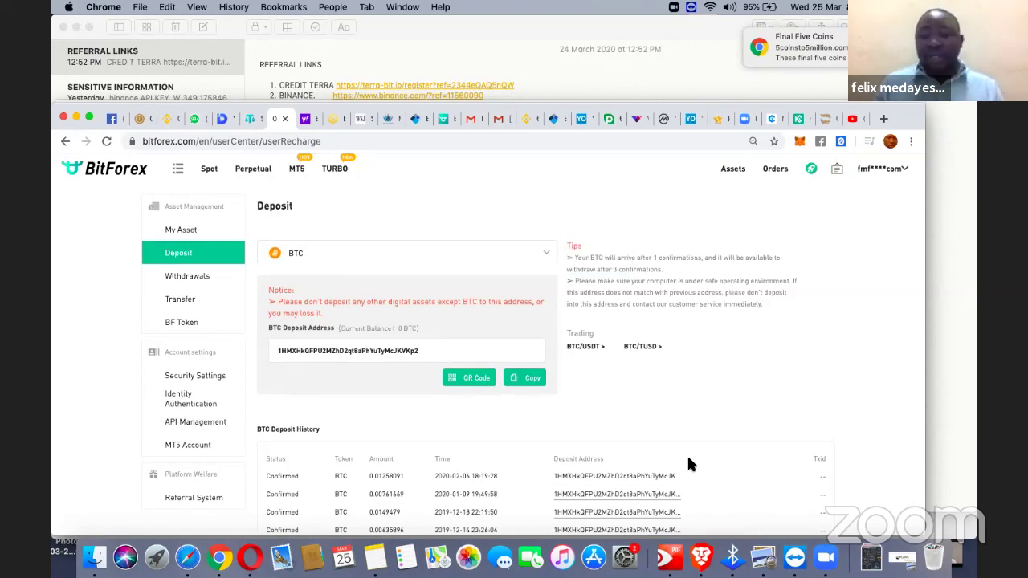
# Go to Assets and open the Wallet section's Transfer form for BTC
pyautogui.click(739, 172)
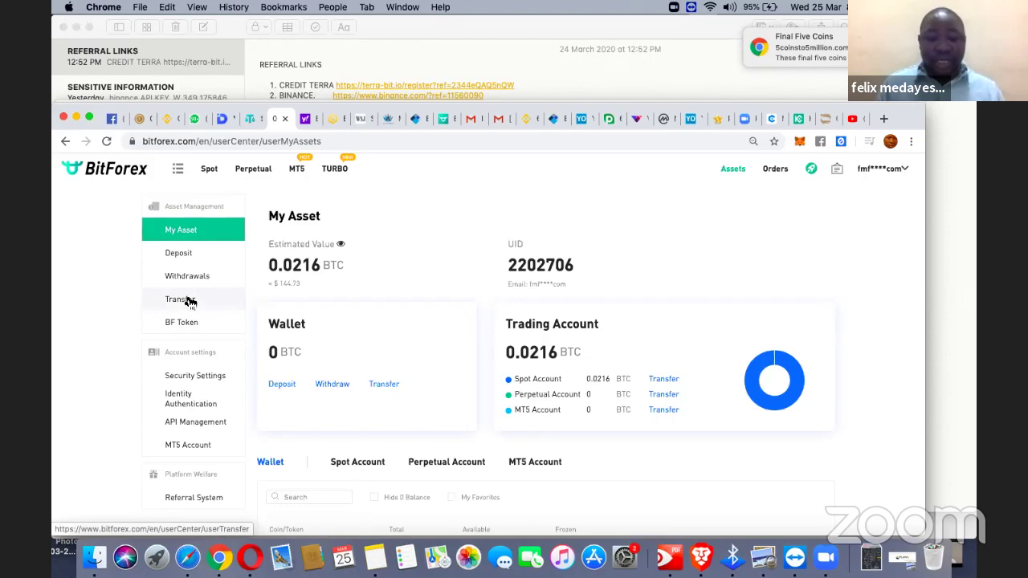
pyautogui.scroll(-1, 190, 301)
pyautogui.scroll(-4, 188, 301)
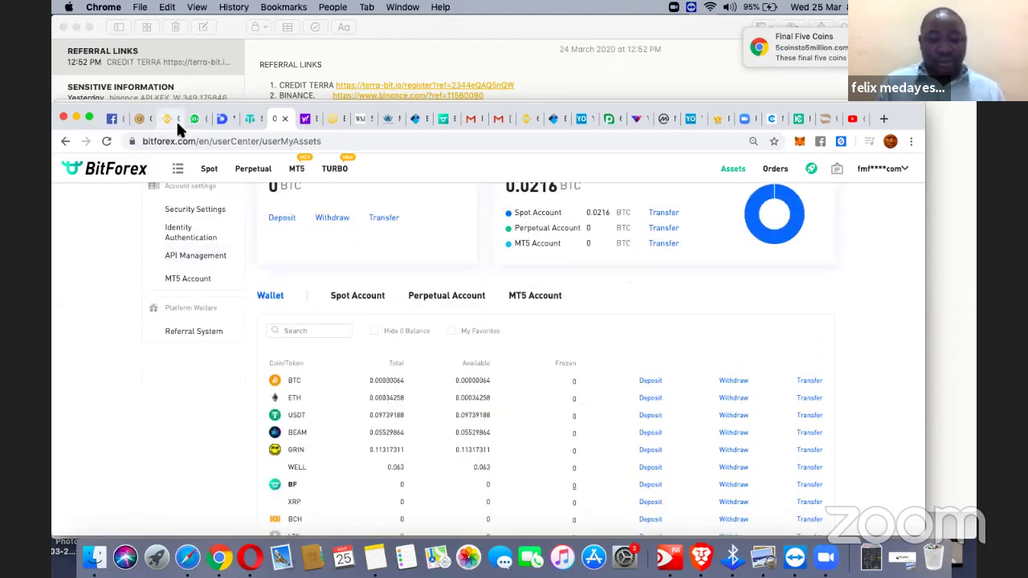
pyautogui.click(385, 255)
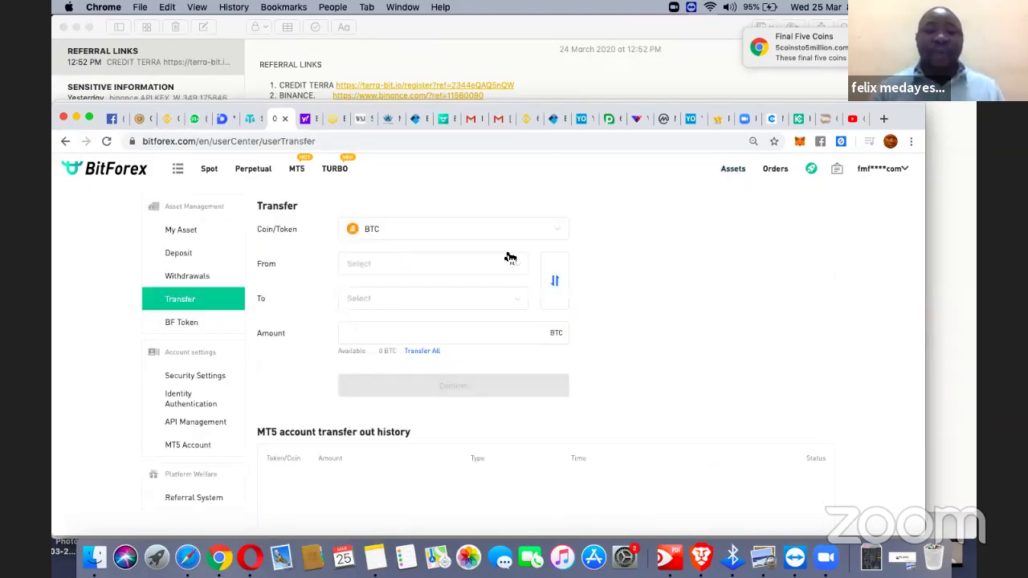
# Set up a BTC transfer from the Wallet to the Spot Account
pyautogui.click(539, 233)
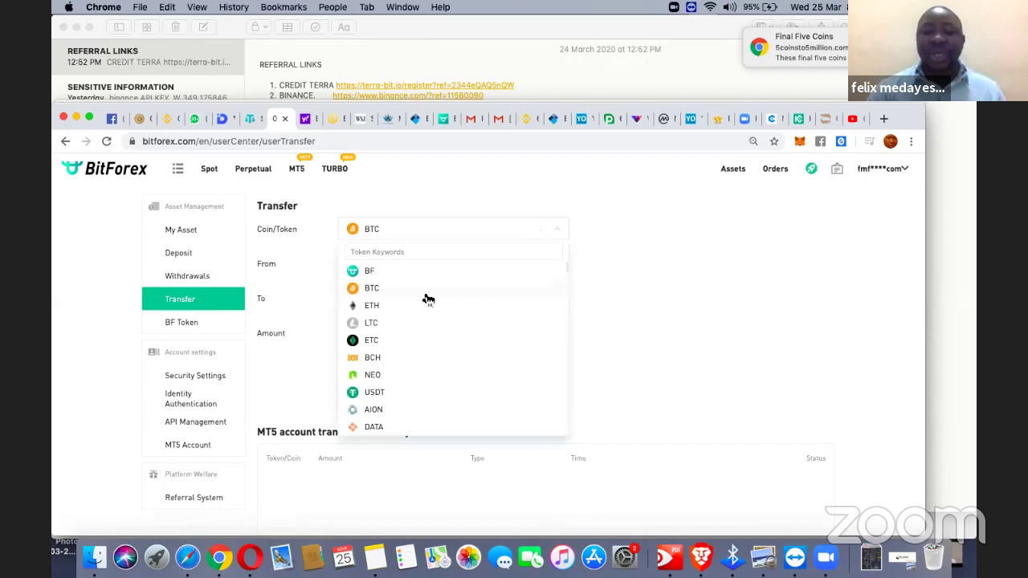
pyautogui.click(619, 289)
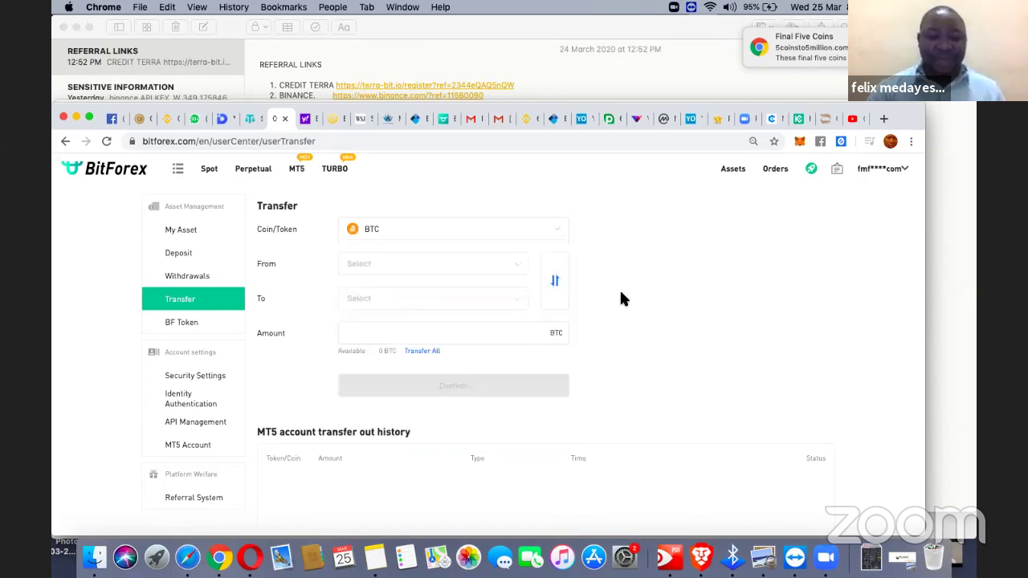
pyautogui.click(444, 268)
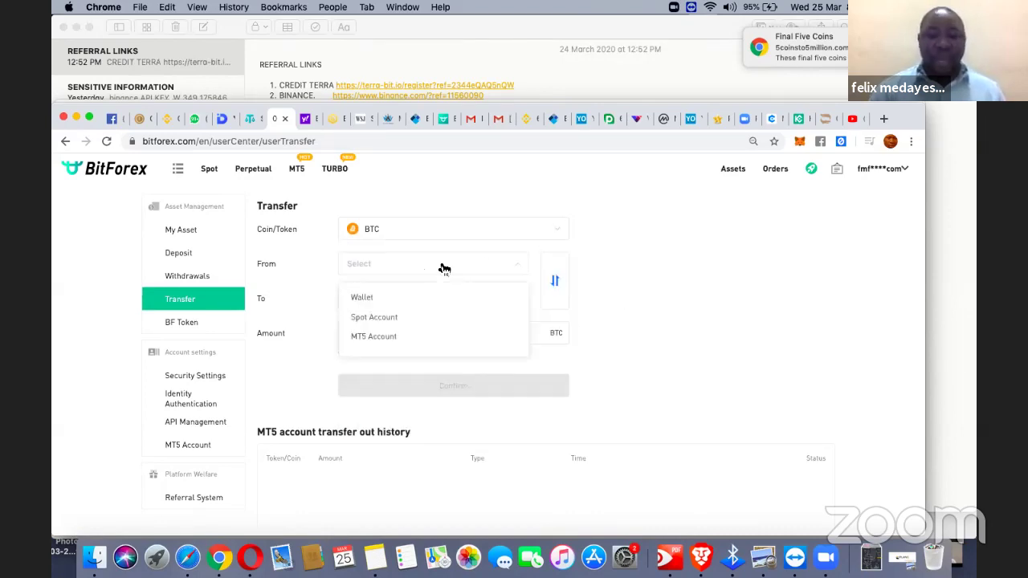
pyautogui.click(367, 298)
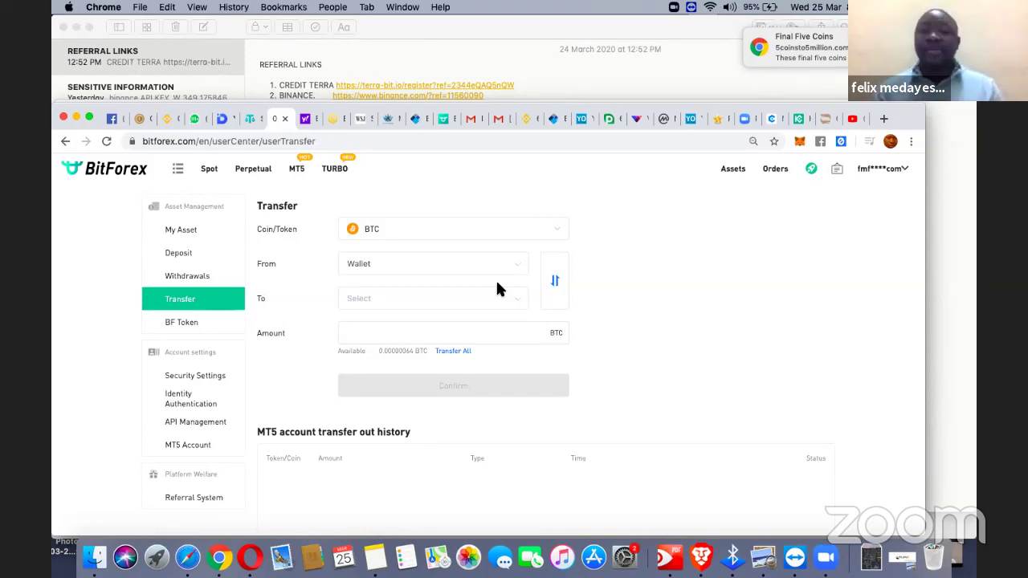
pyautogui.click(453, 275)
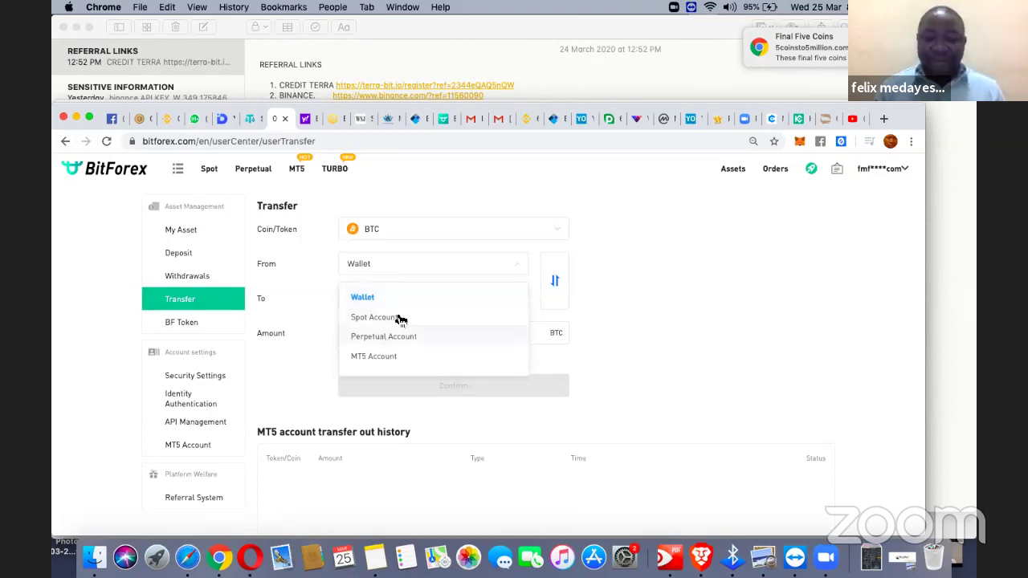
pyautogui.click(410, 261)
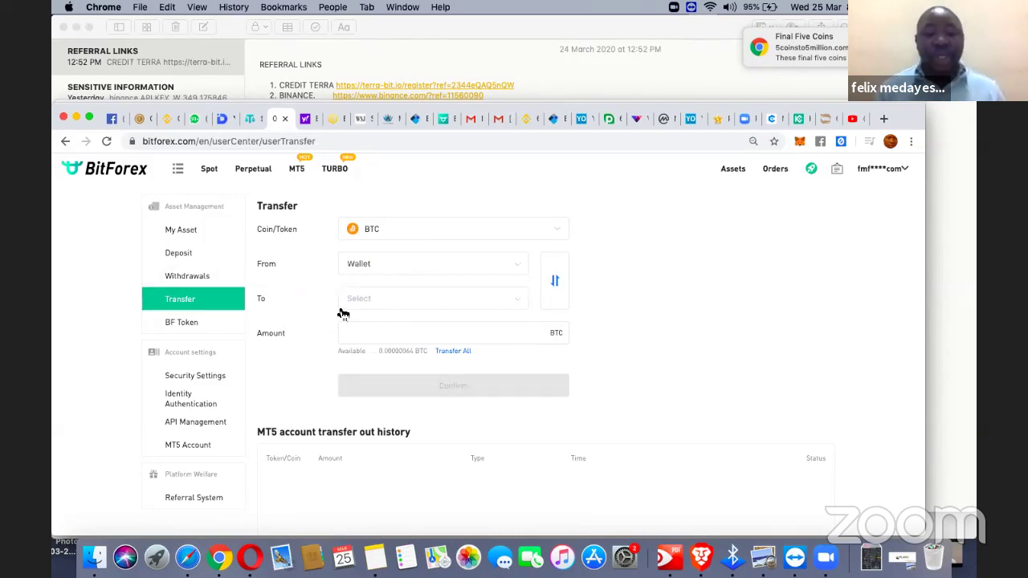
pyautogui.click(380, 298)
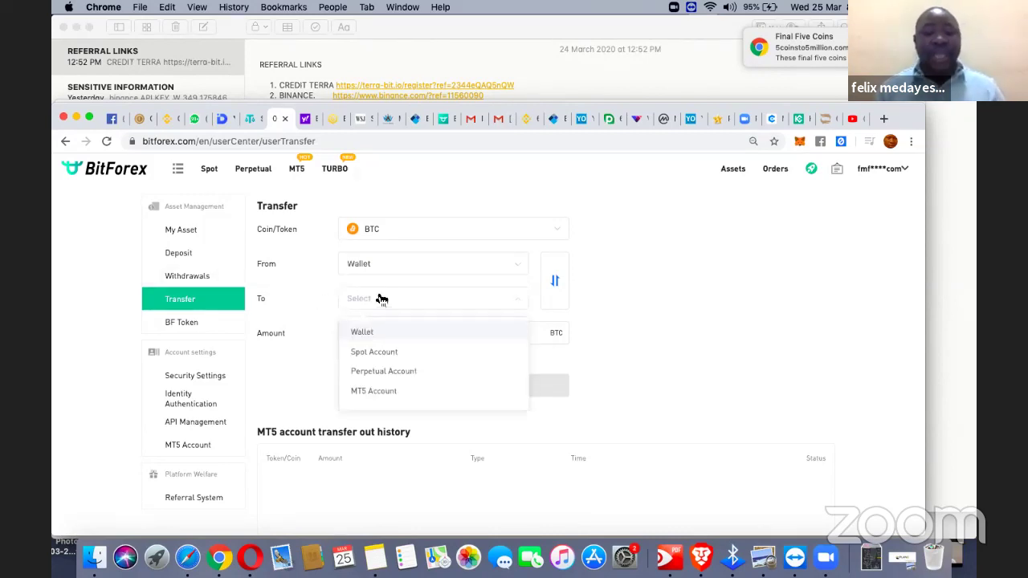
pyautogui.click(376, 351)
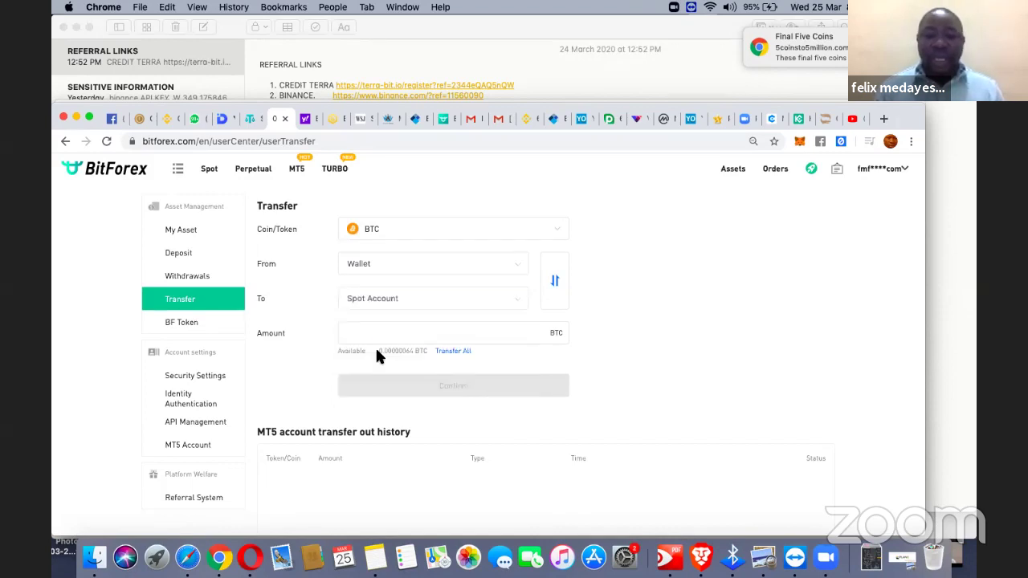
# Transfer the full 0.00000064 BTC balance to the spot account and confirm it
pyautogui.click(470, 336)
pyautogui.write('0.0')
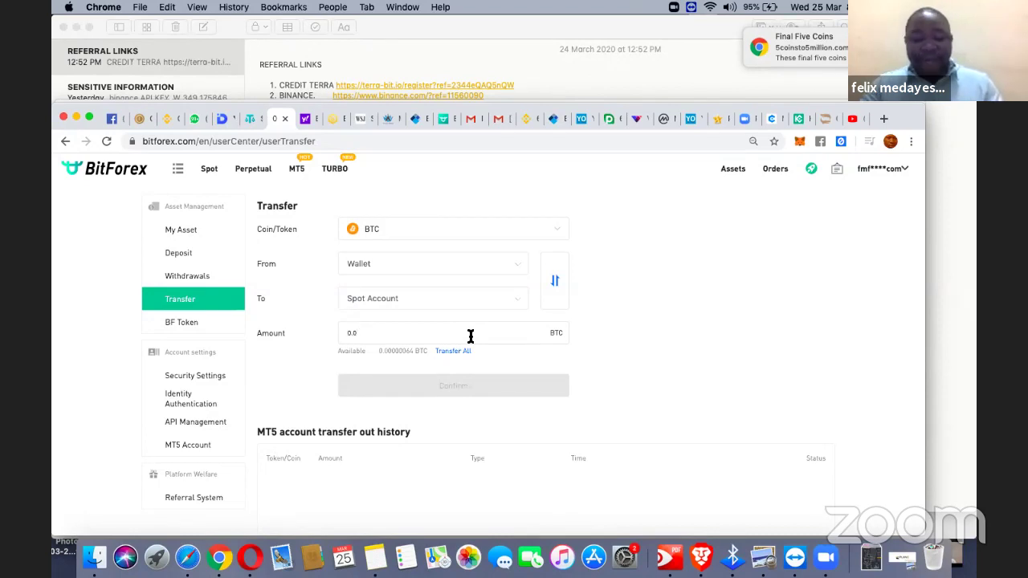
pyautogui.press('BackSpace')
pyautogui.write('5')
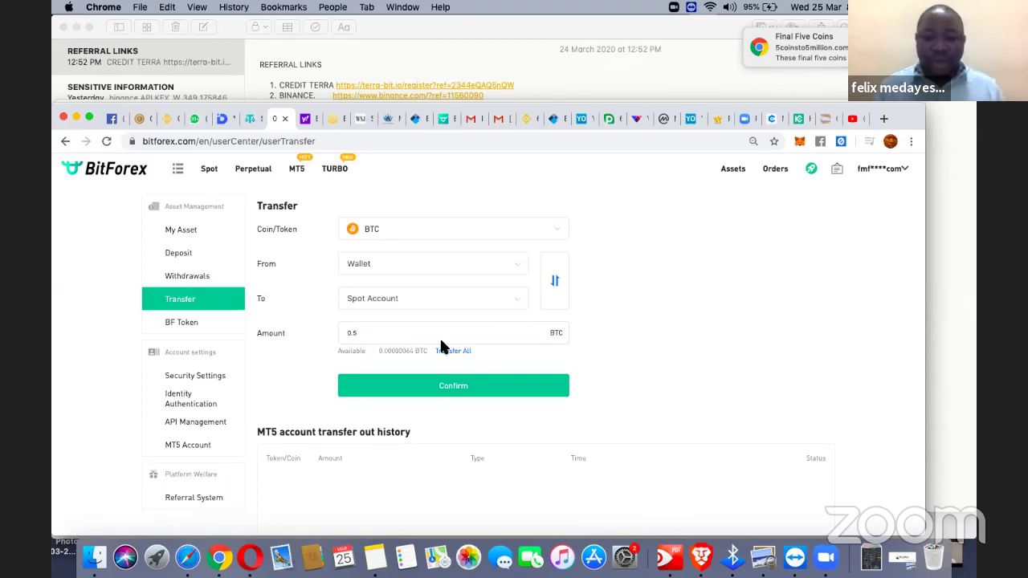
pyautogui.click(452, 353)
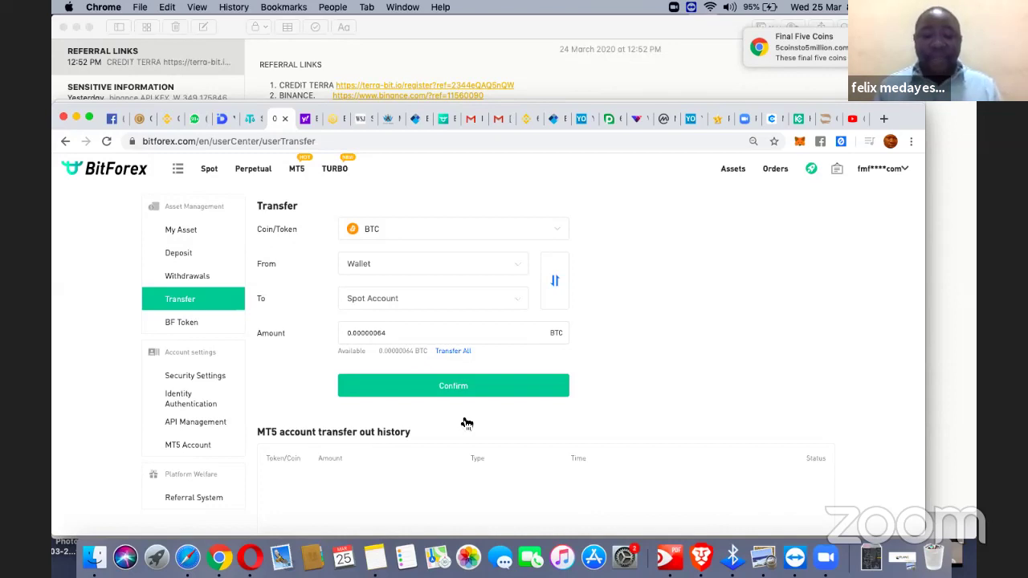
pyautogui.click(470, 389)
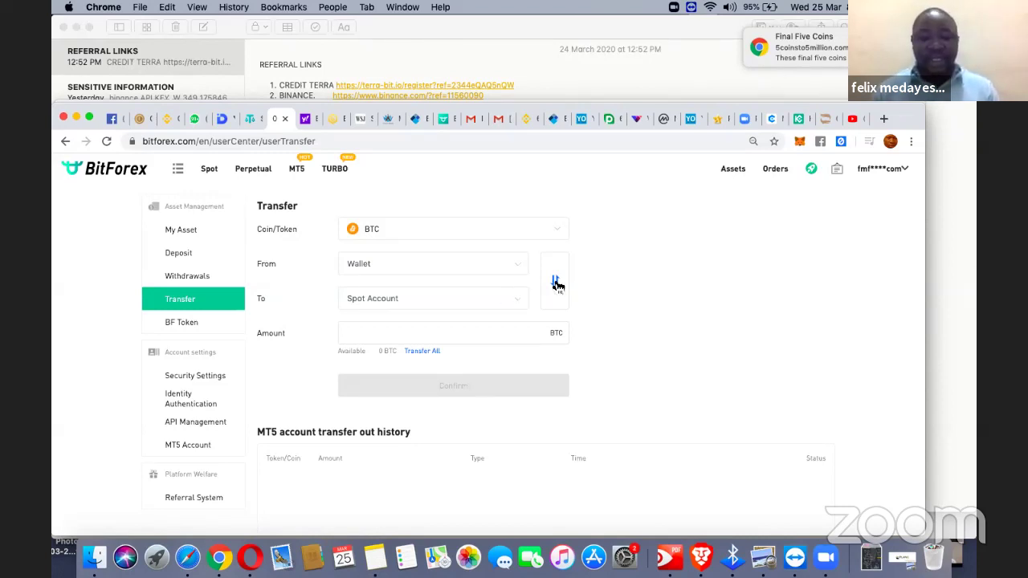
# Transfer all 0.00000064 BTC from the Spot Account back to the Wallet and confirm
pyautogui.click(477, 266)
pyautogui.click(416, 324)
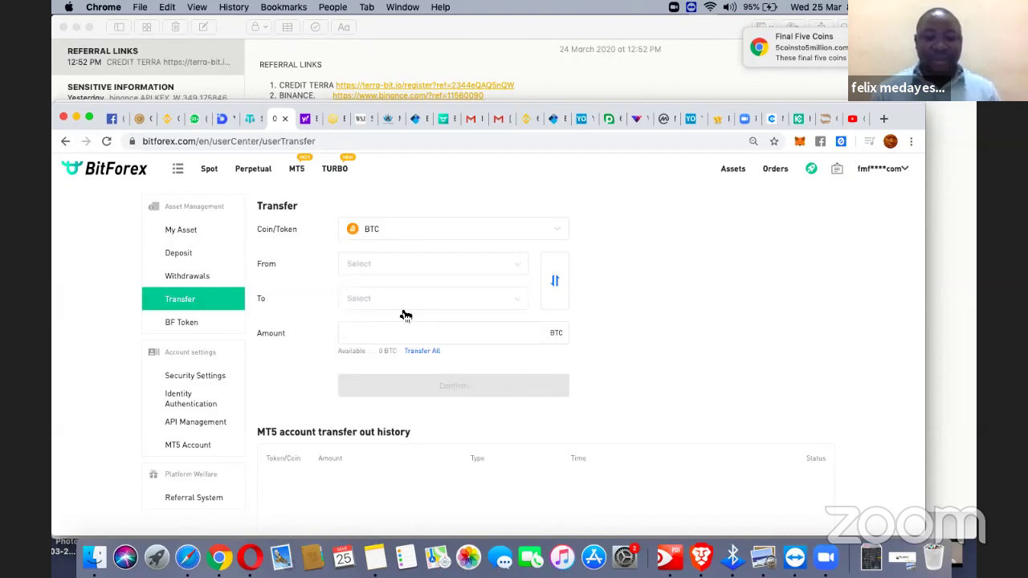
pyautogui.click(403, 269)
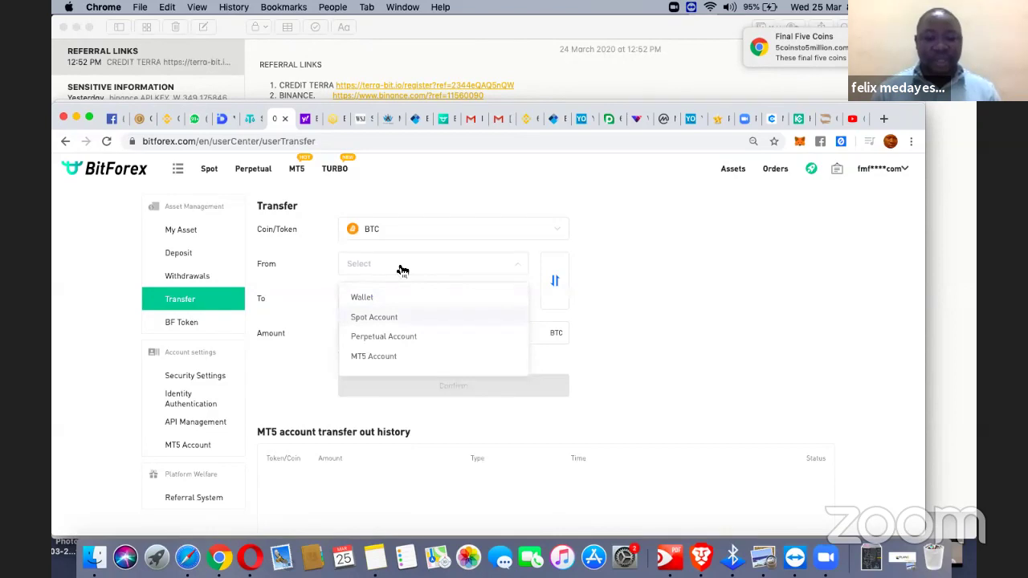
pyautogui.click(373, 318)
pyautogui.click(367, 294)
pyautogui.click(367, 330)
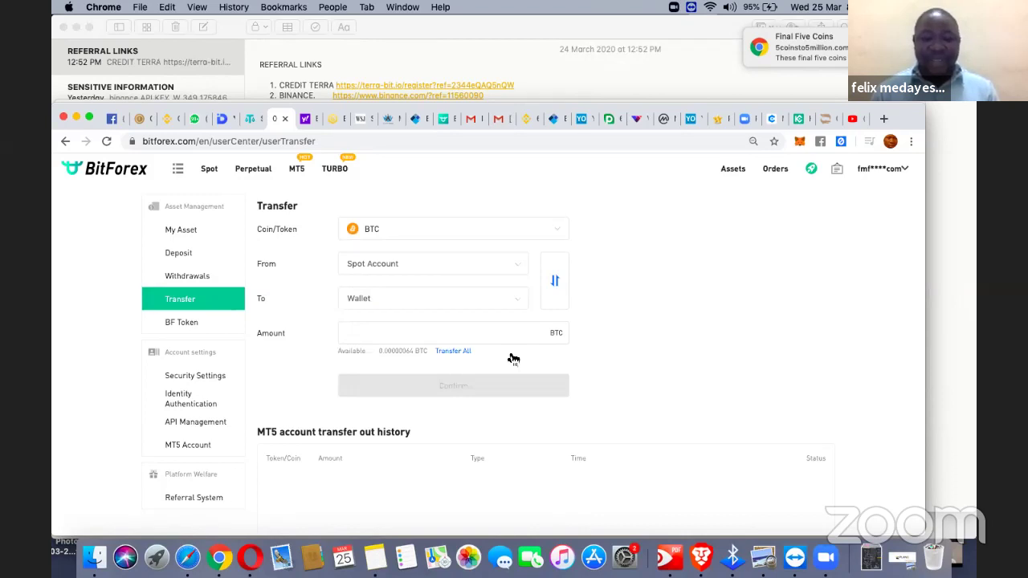
pyautogui.click(452, 351)
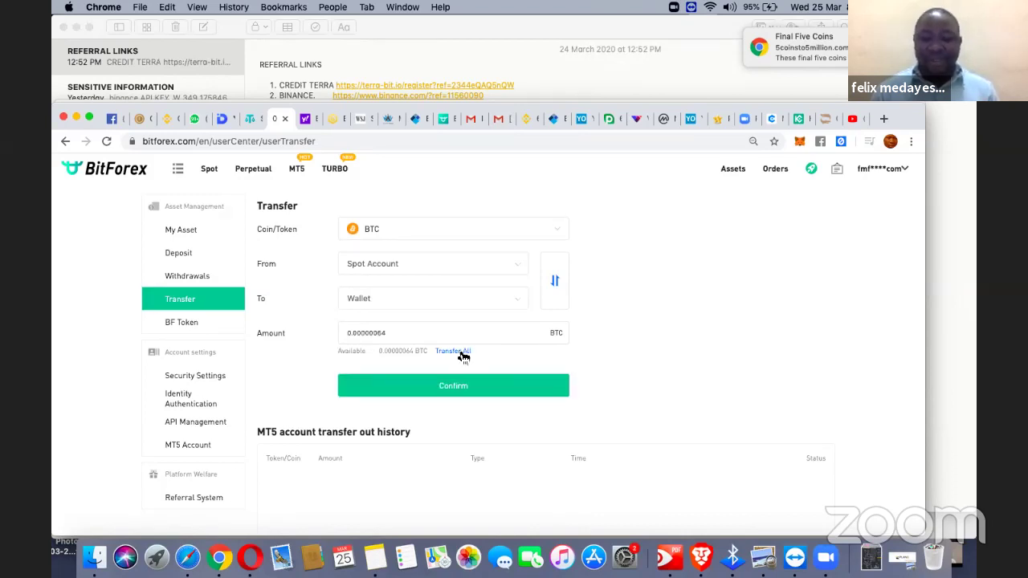
pyautogui.click(463, 393)
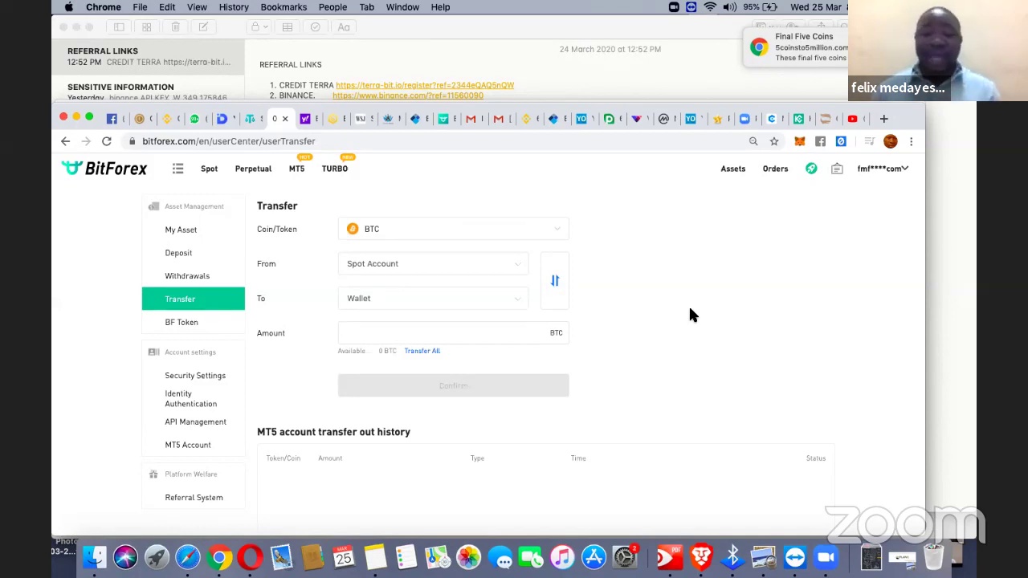
# Open the GRIN/BTC spot chart, switch it to 1W candles, then select the BEAM/BTC pair
pyautogui.click(210, 171)
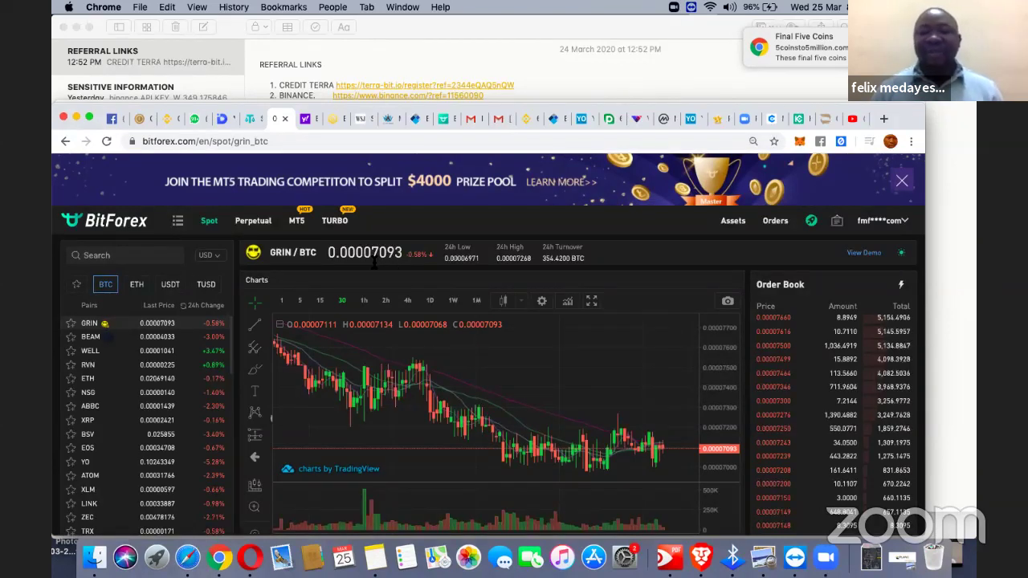
pyautogui.click(385, 299)
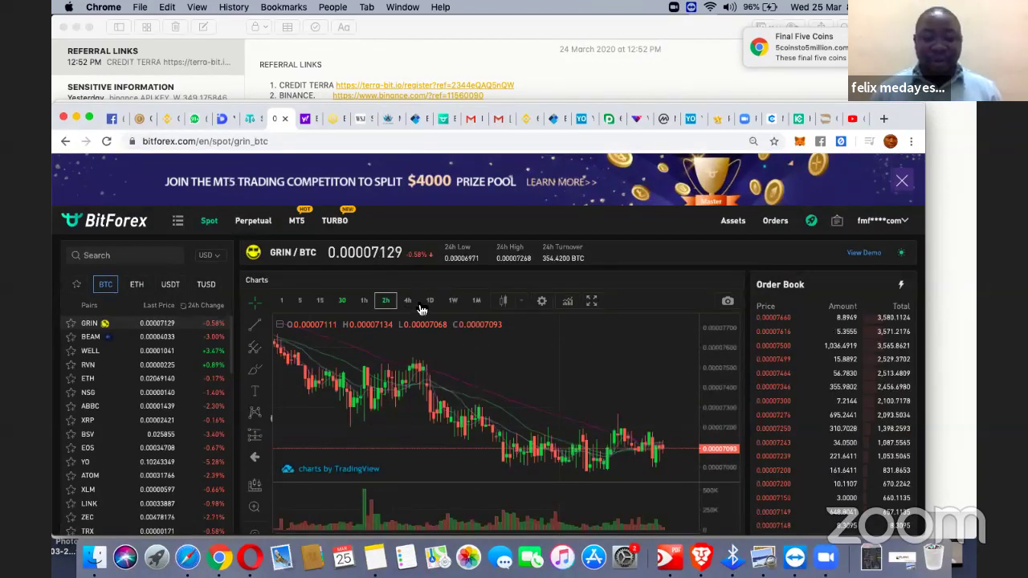
pyautogui.click(453, 300)
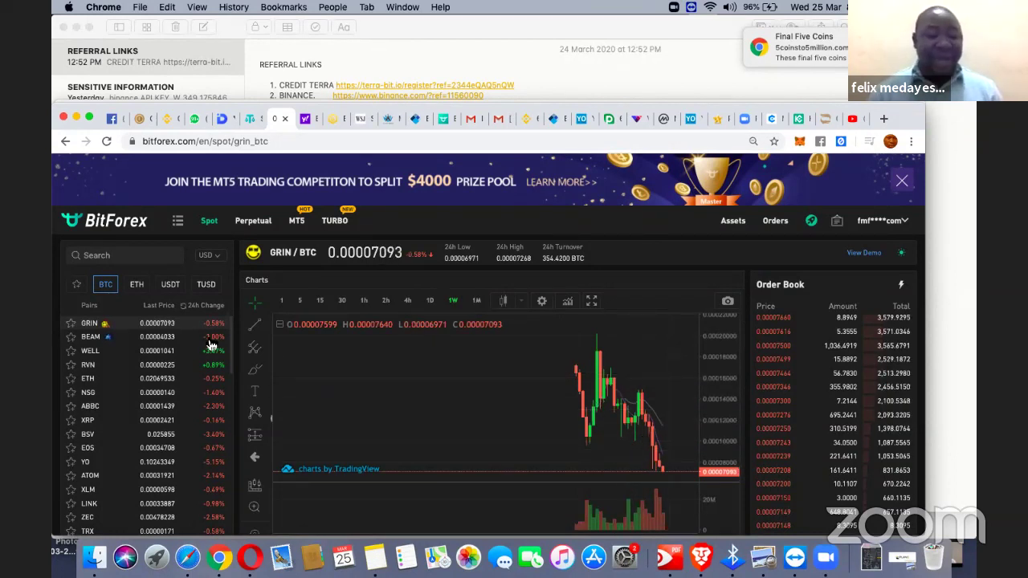
pyautogui.click(119, 337)
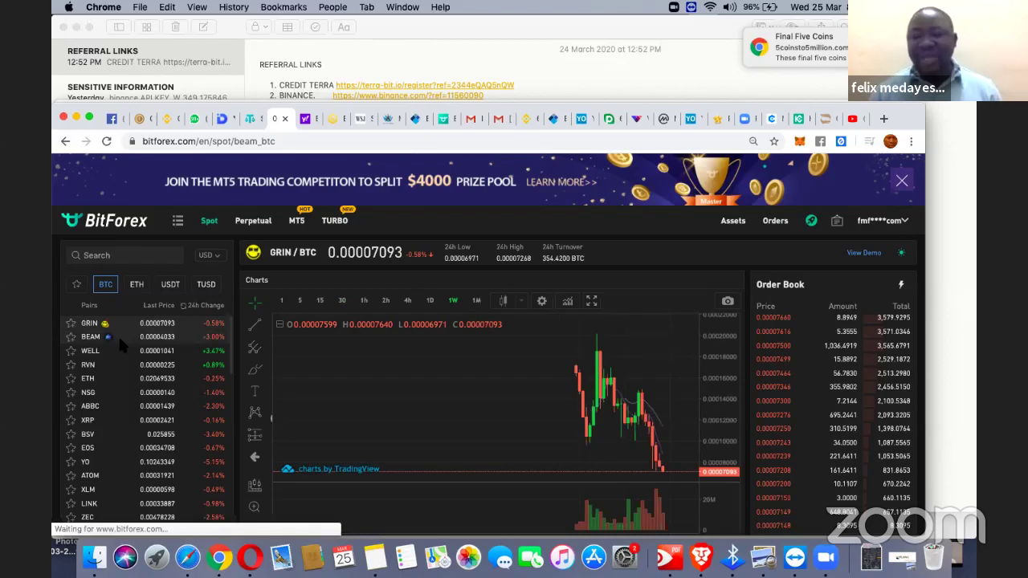
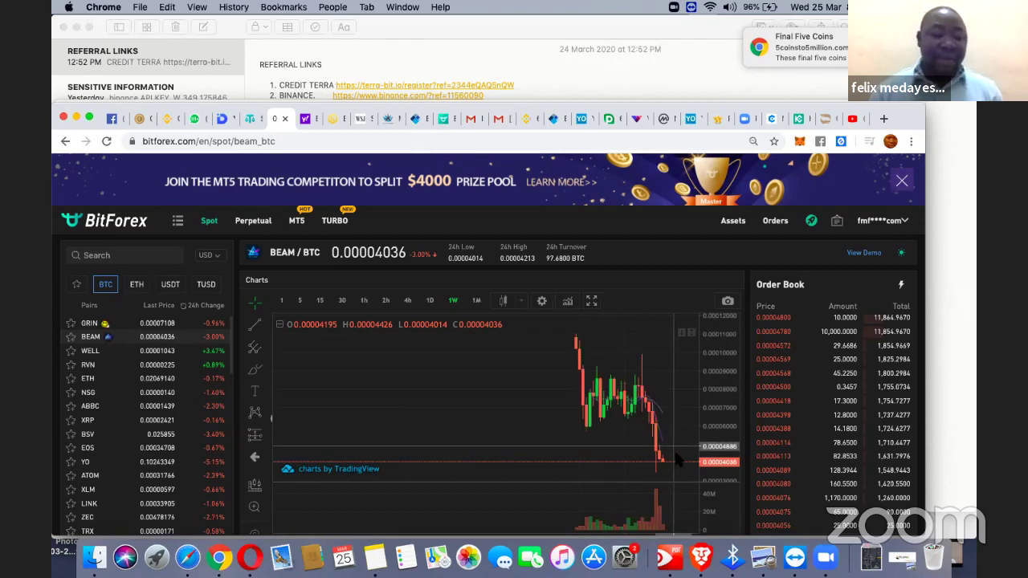
# Open the WELL/BTC market and step its chart from 1D and 4h to 2-hour candles
pyautogui.click(173, 353)
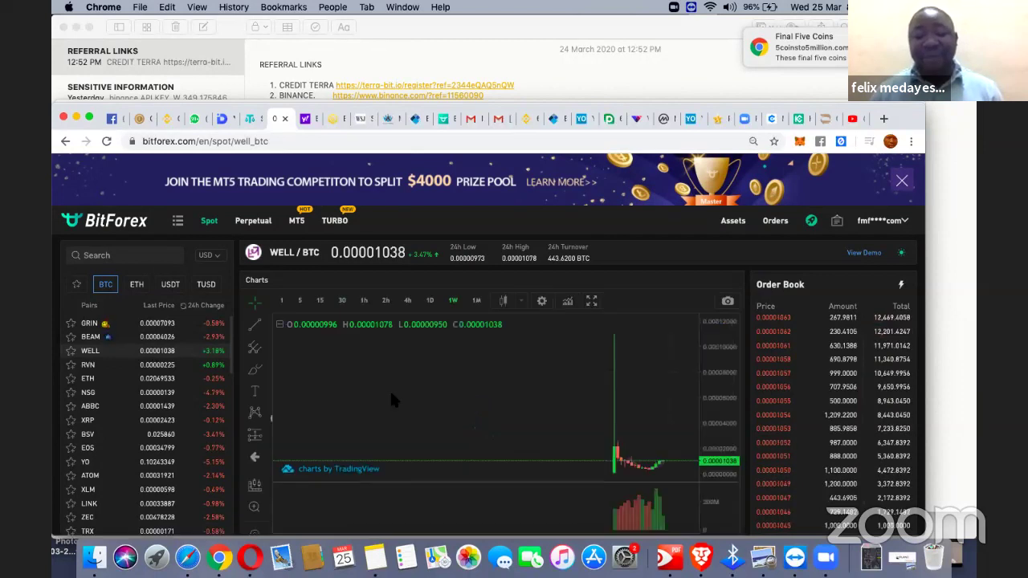
pyautogui.click(434, 309)
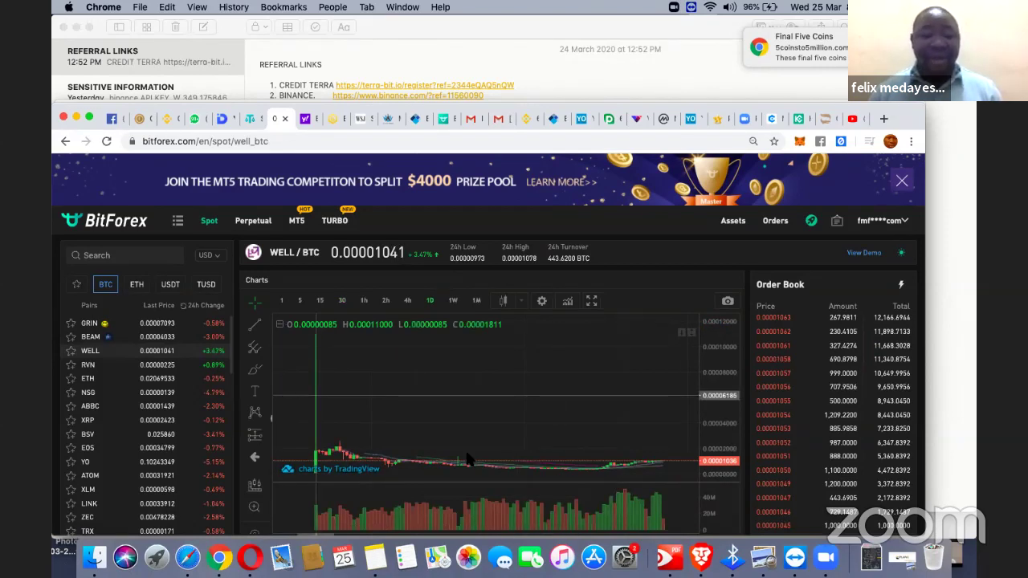
pyautogui.click(409, 305)
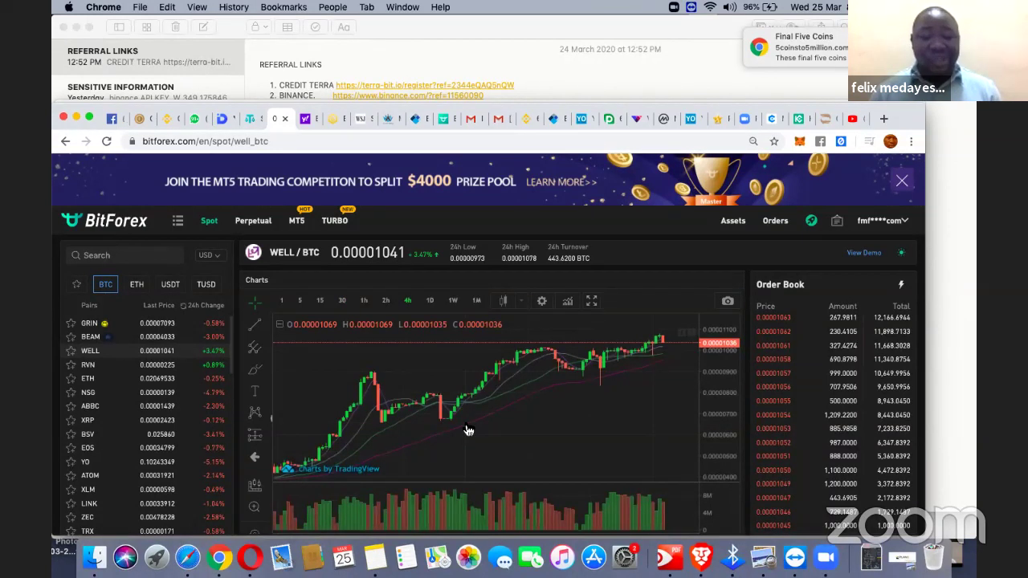
pyautogui.click(387, 302)
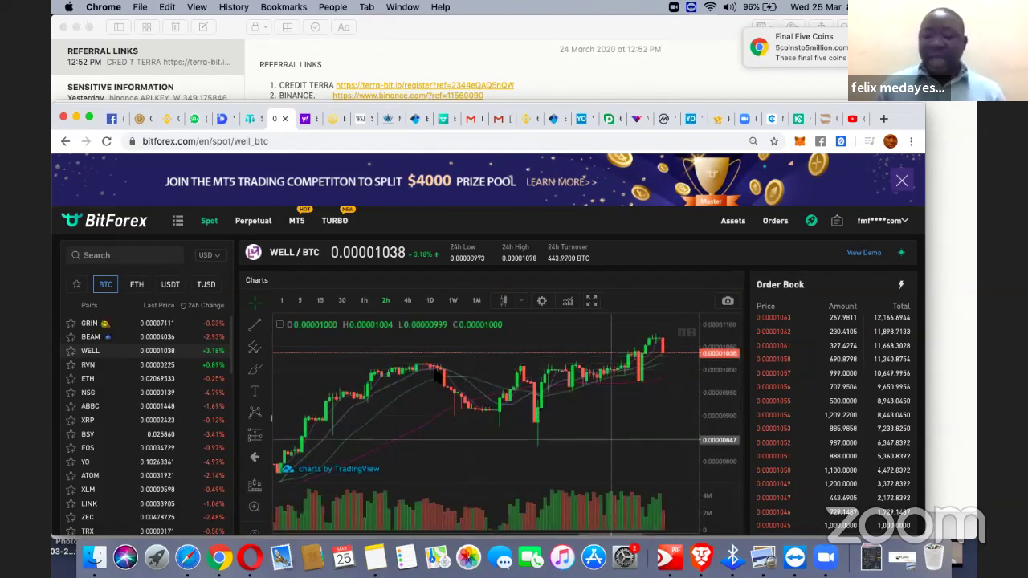
pyautogui.scroll(-2, 315, 310)
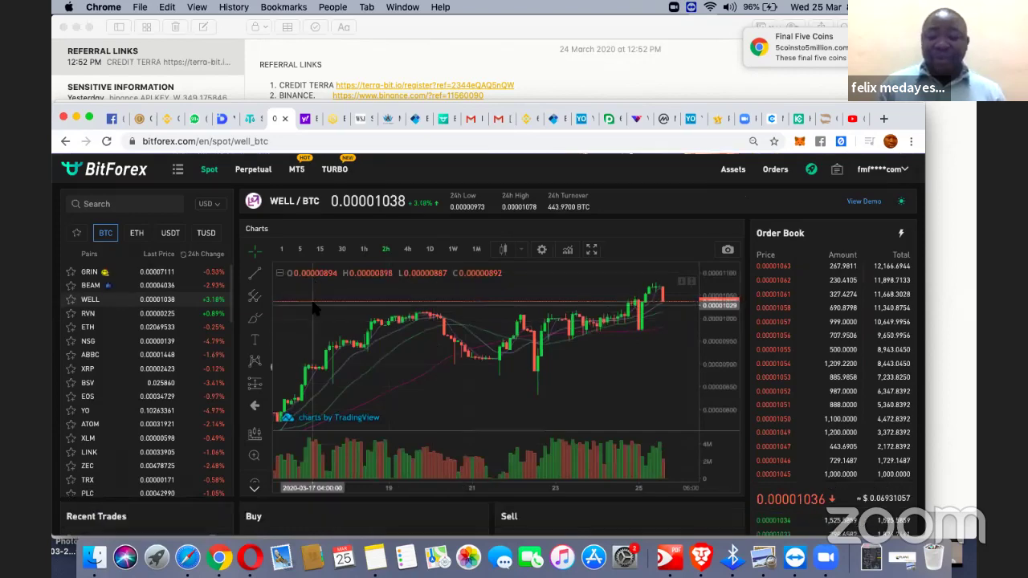
pyautogui.scroll(-7, 315, 309)
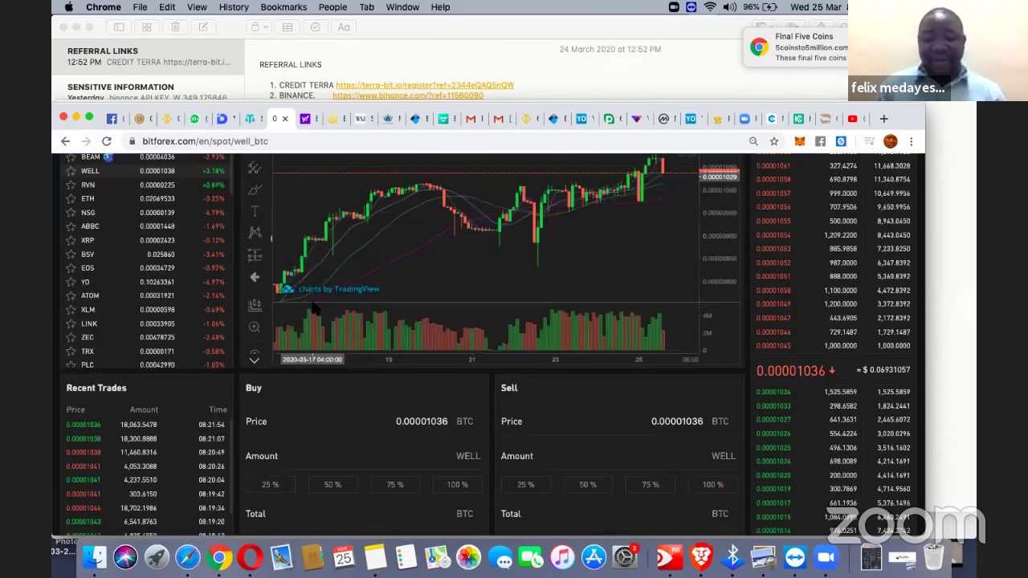
pyautogui.scroll(-2, 578, 383)
pyautogui.scroll(-5, 624, 425)
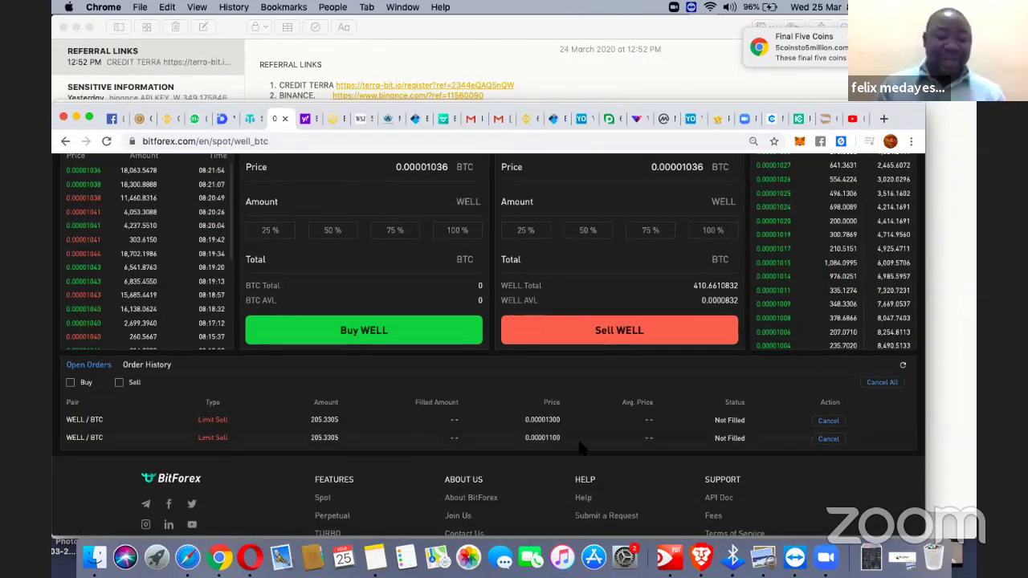
pyautogui.scroll(1, 359, 411)
pyautogui.scroll(1, 203, 413)
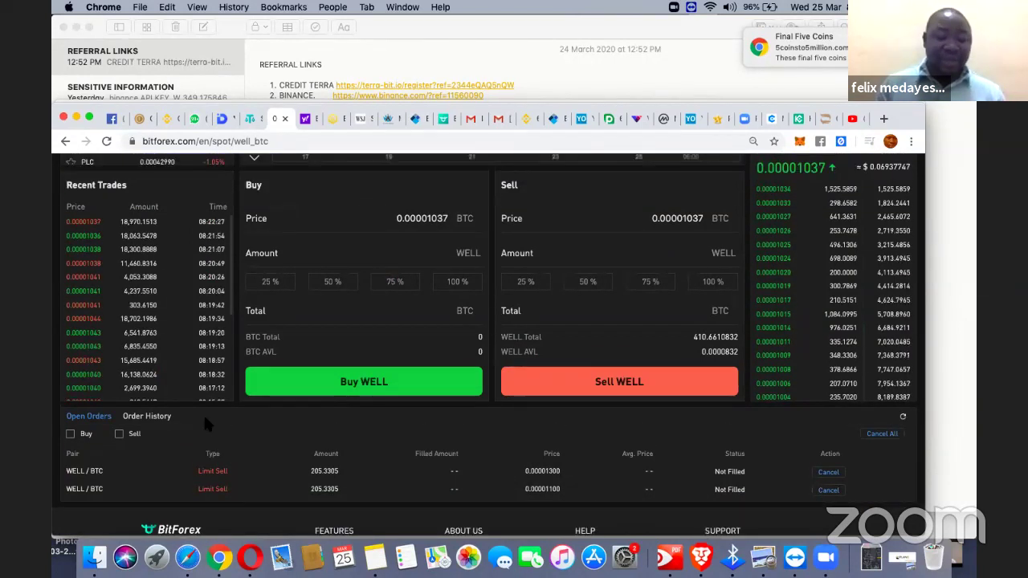
pyautogui.click(158, 421)
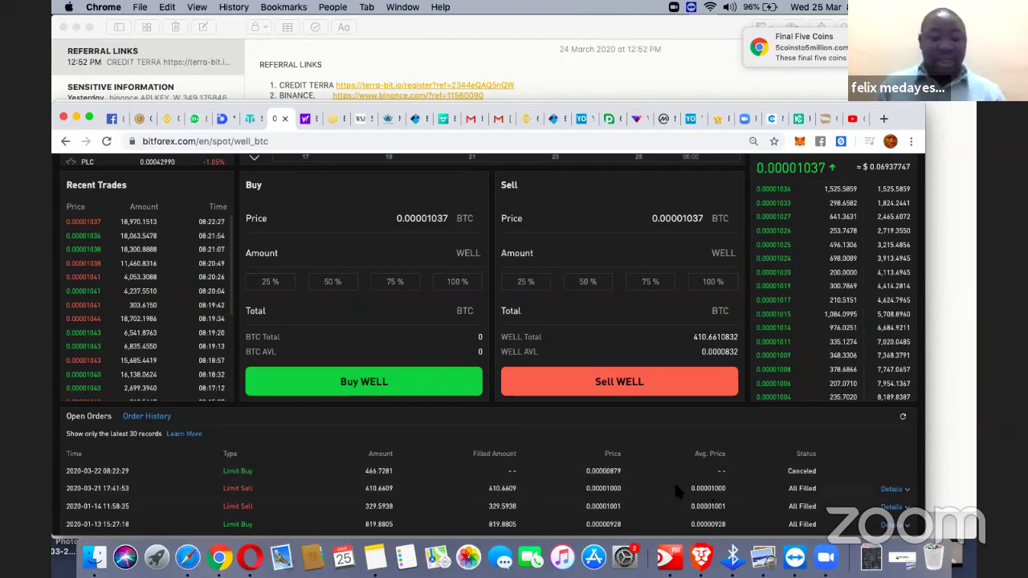
pyautogui.scroll(2, 517, 464)
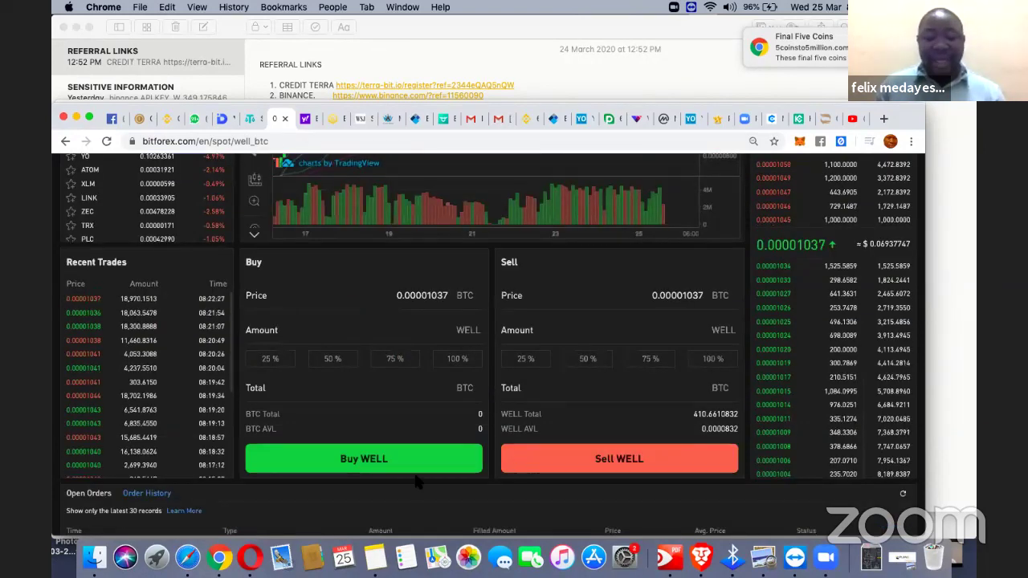
pyautogui.scroll(-2, 416, 481)
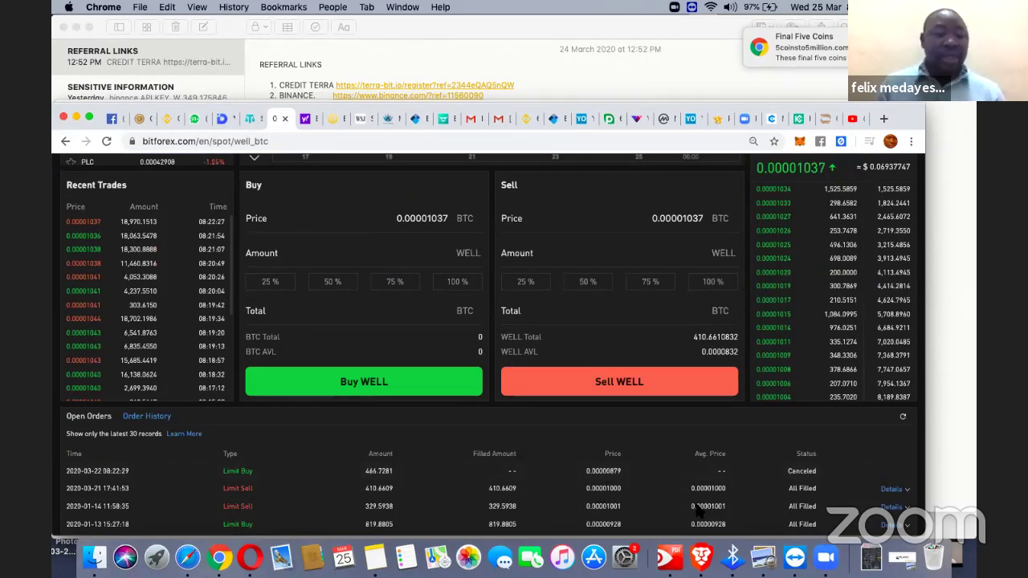
pyautogui.scroll(1, 501, 490)
pyautogui.scroll(3, 501, 490)
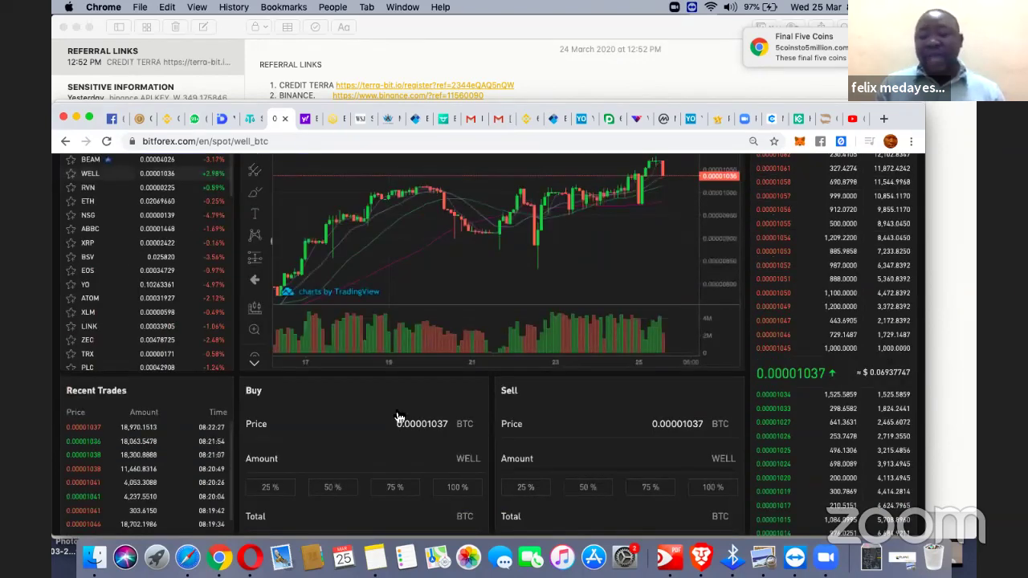
pyautogui.scroll(4, 399, 419)
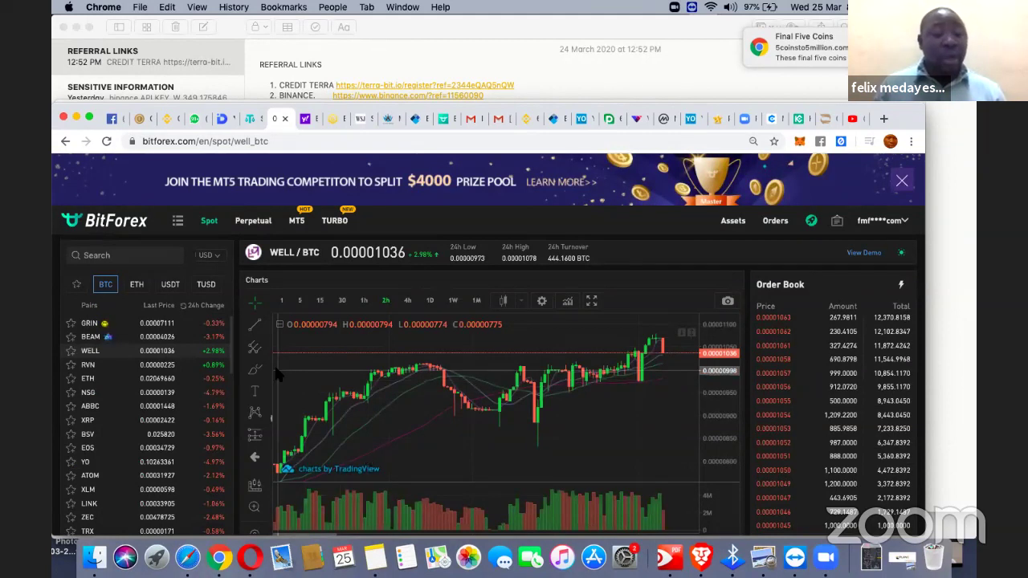
# Browse the BTC, ETH and USDT pair lists, then search 'beam' and open BEAM/BTC
pyautogui.click(136, 260)
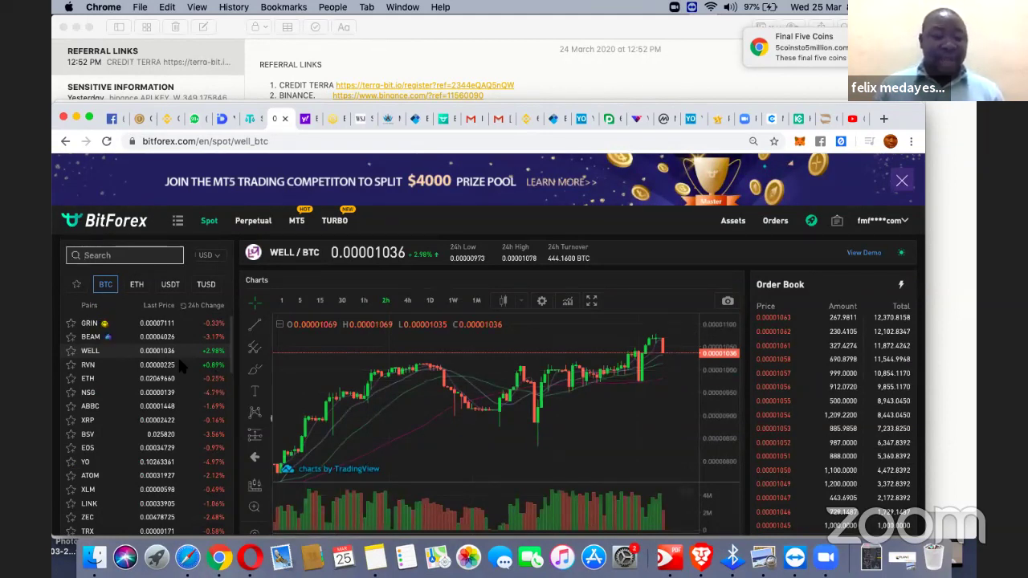
pyautogui.click(108, 293)
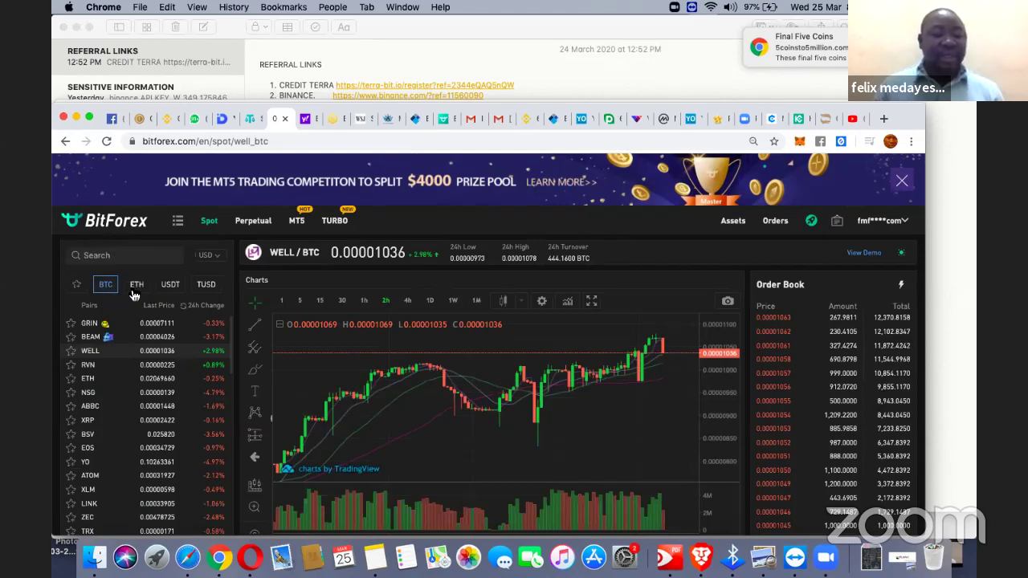
pyautogui.click(138, 289)
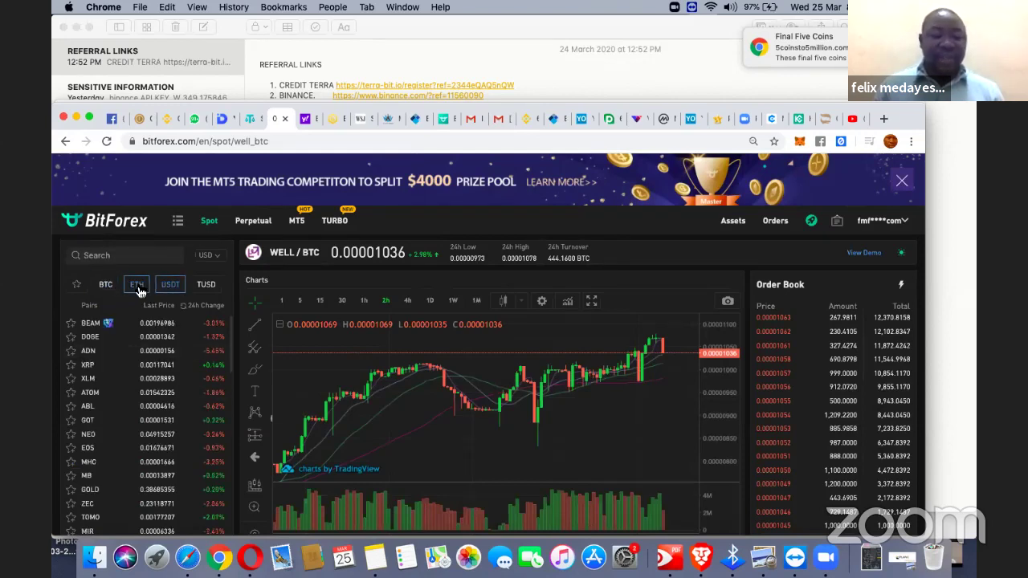
pyautogui.click(170, 289)
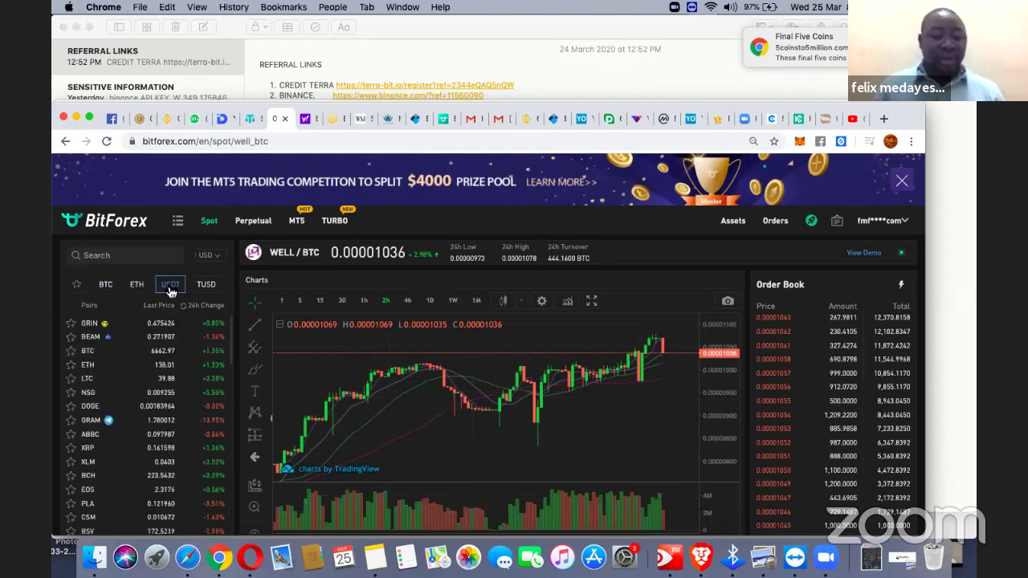
pyautogui.click(103, 289)
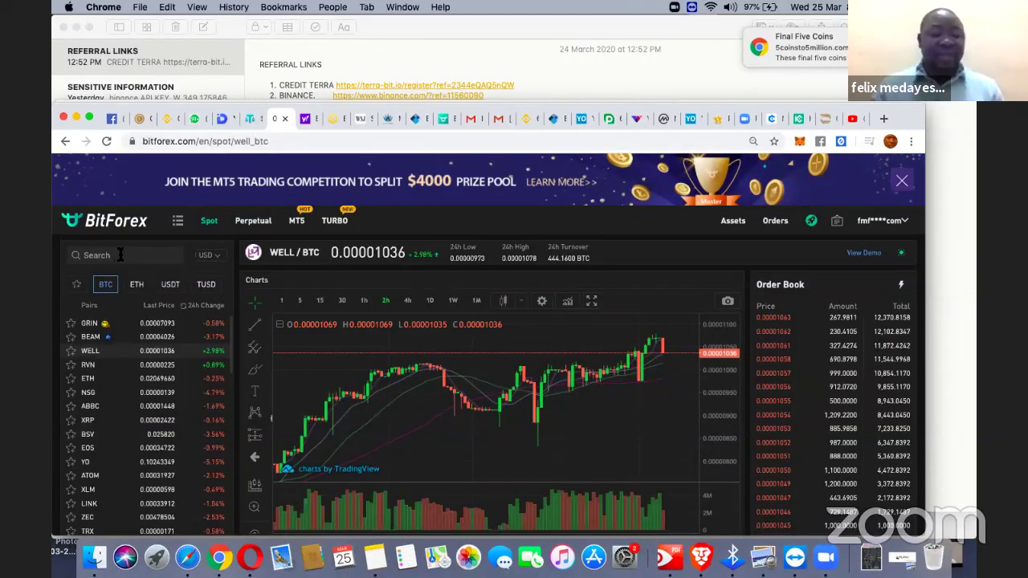
pyautogui.click(119, 254)
pyautogui.write('bea')
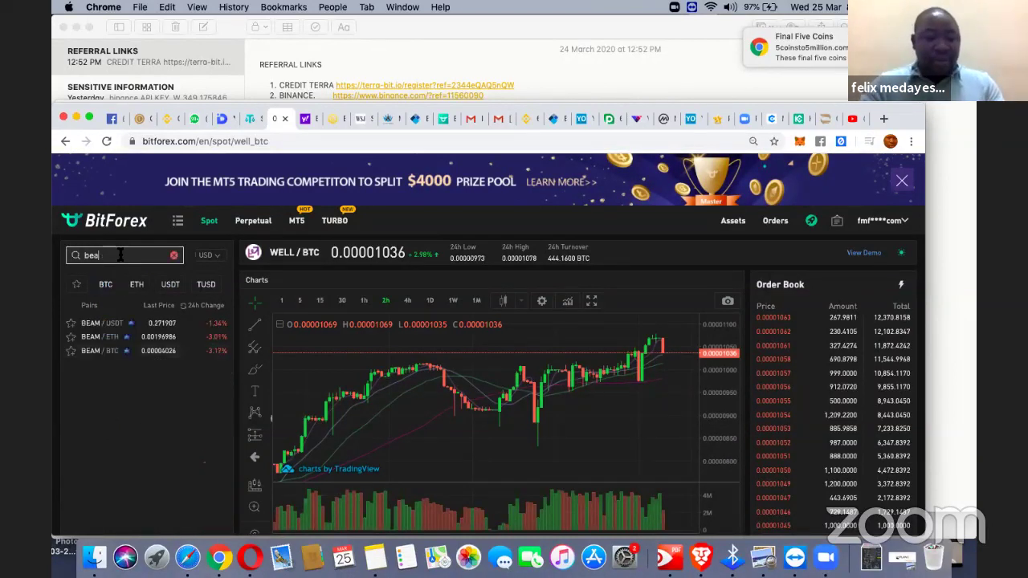
pyautogui.write('m')
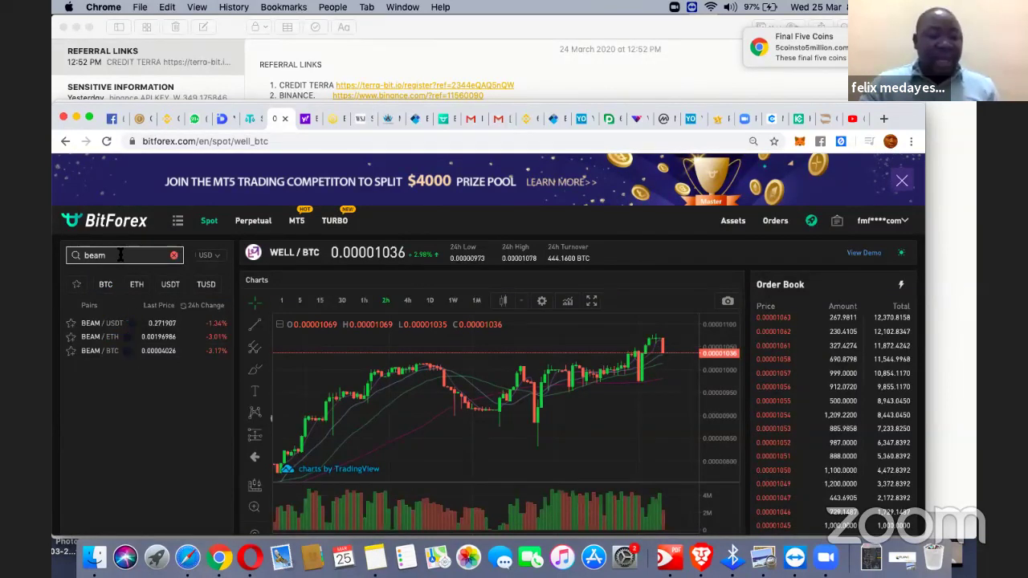
pyautogui.click(101, 354)
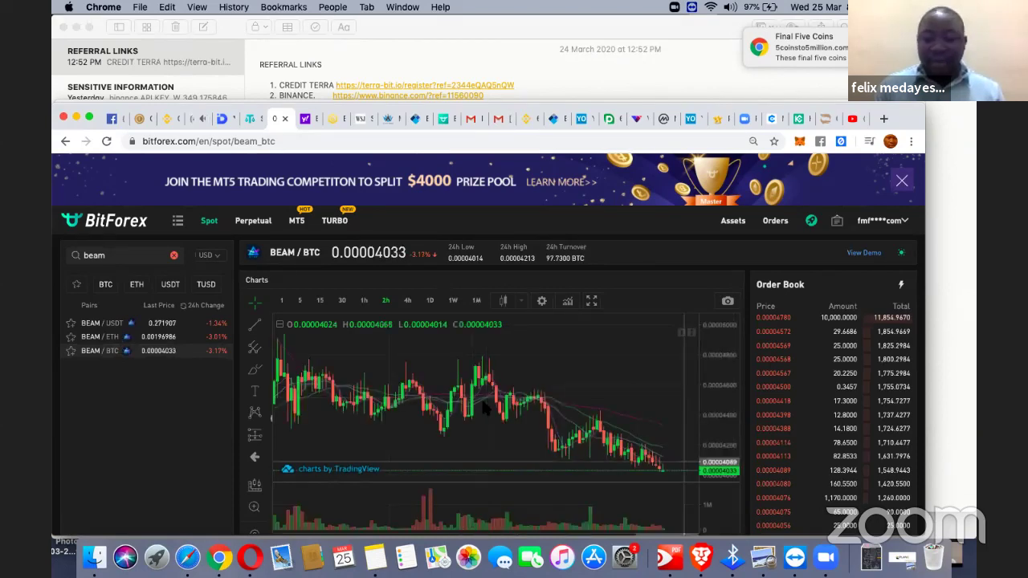
# Enter a 1000 BEAM buy amount and submit the buy order
pyautogui.scroll(-2, 521, 417)
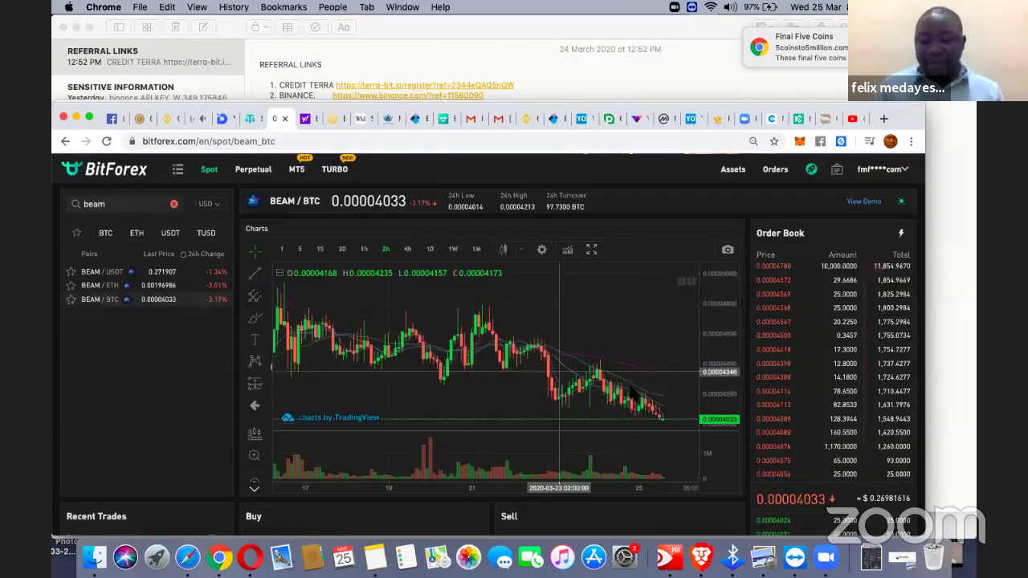
pyautogui.scroll(-2, 647, 394)
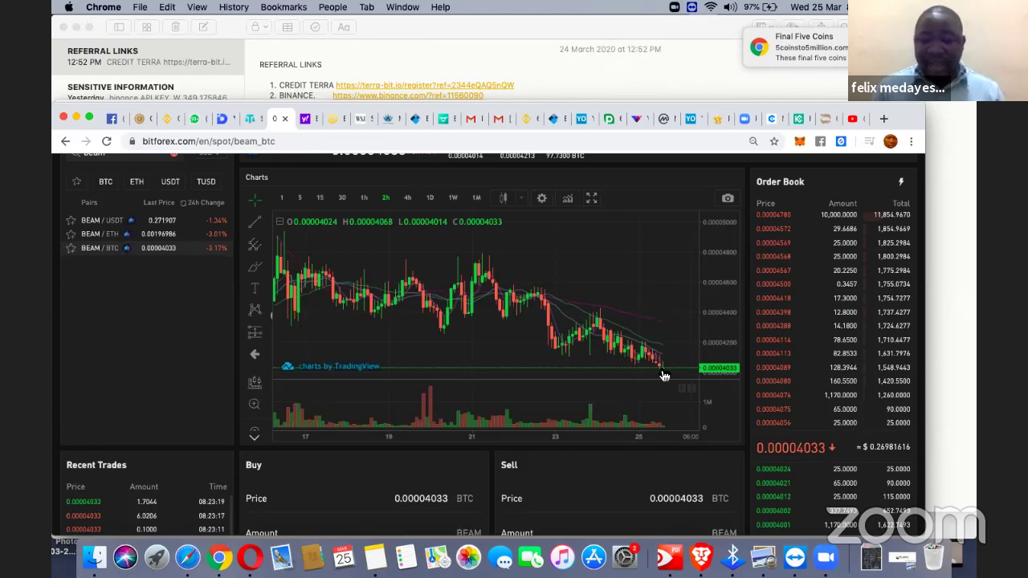
pyautogui.scroll(-5, 672, 364)
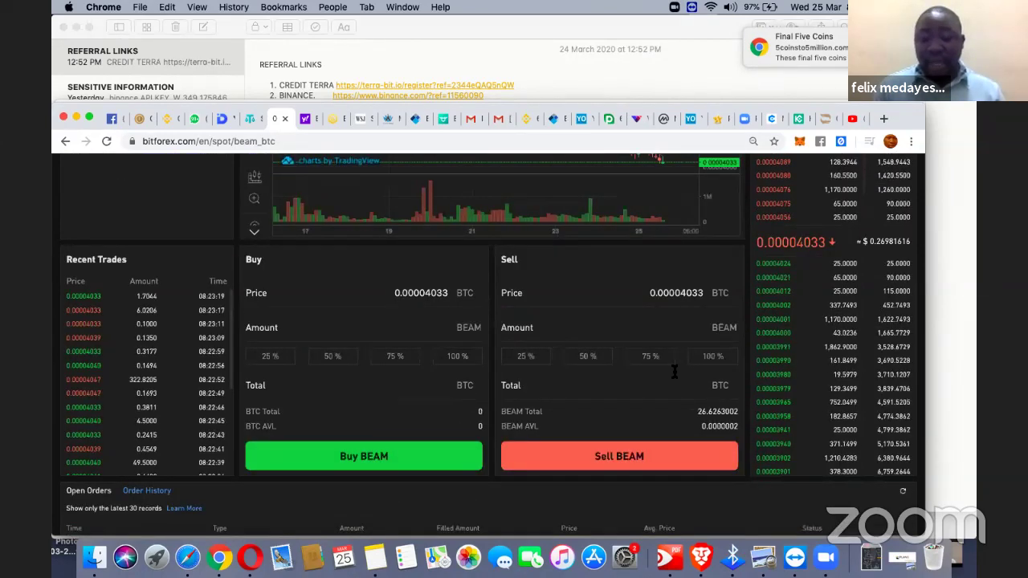
pyautogui.scroll(-1, 675, 372)
pyautogui.scroll(-1, 629, 382)
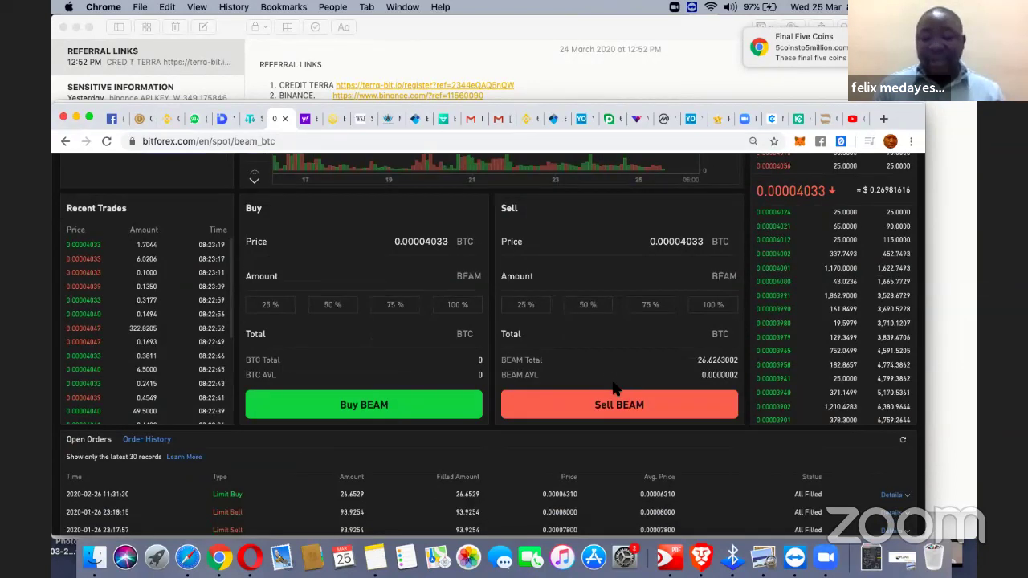
pyautogui.scroll(-2, 615, 391)
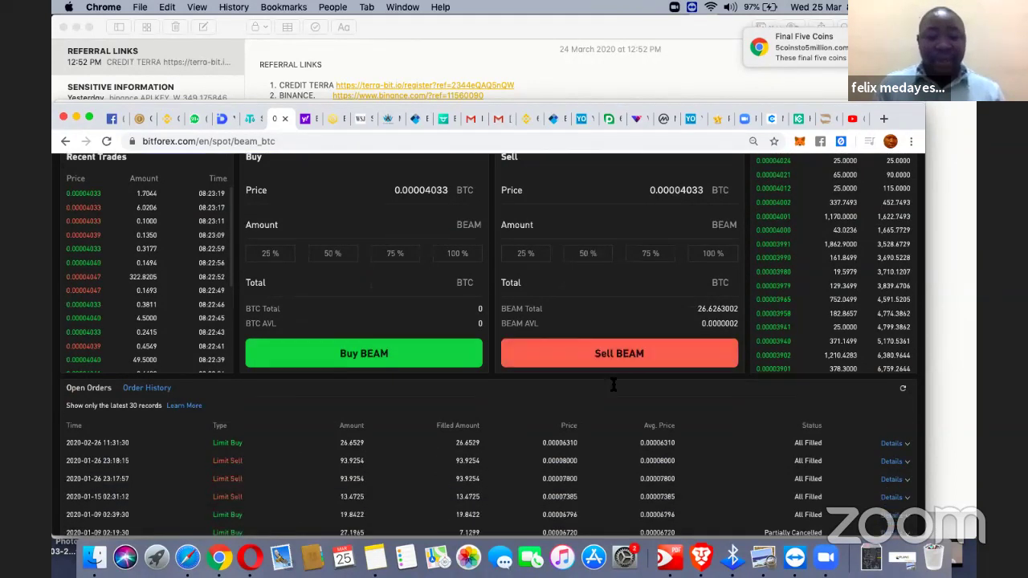
pyautogui.scroll(6, 387, 248)
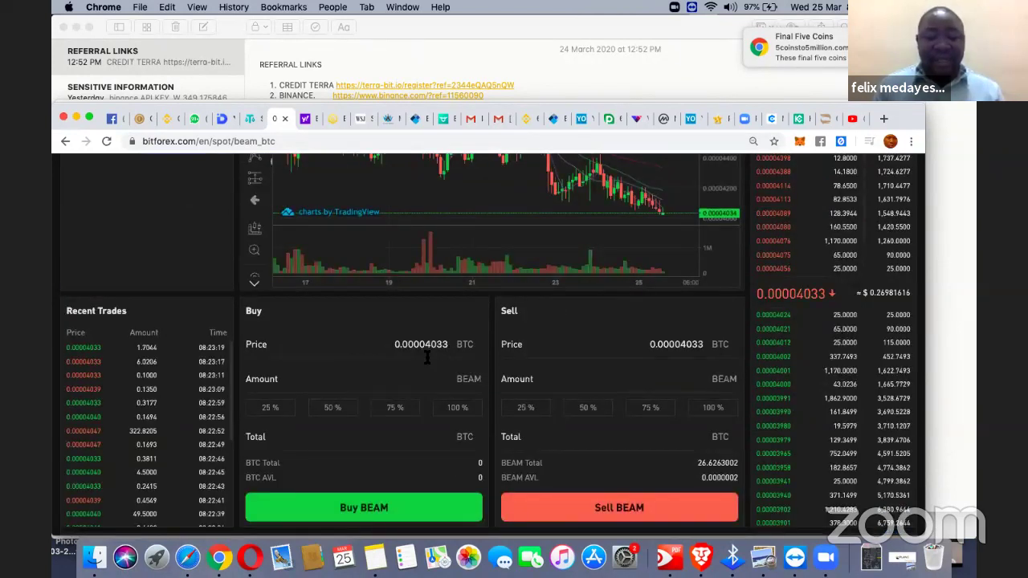
pyautogui.click(412, 382)
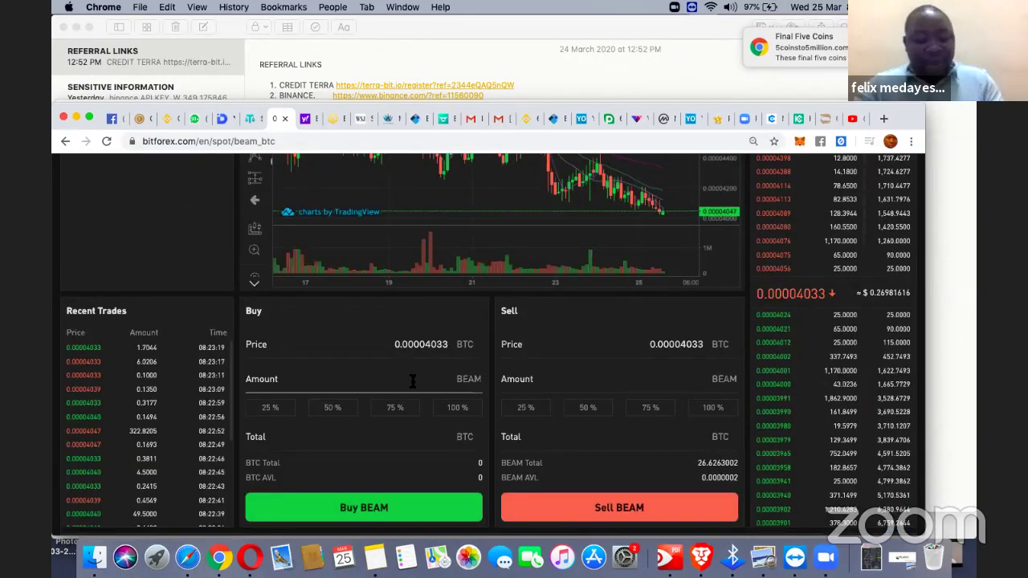
pyautogui.write('1000')
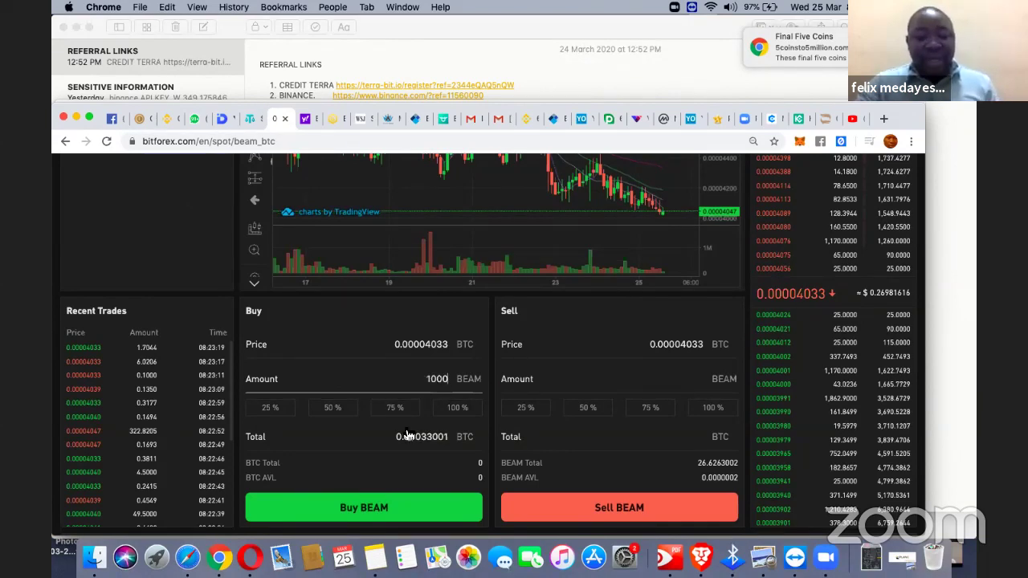
pyautogui.click(372, 522)
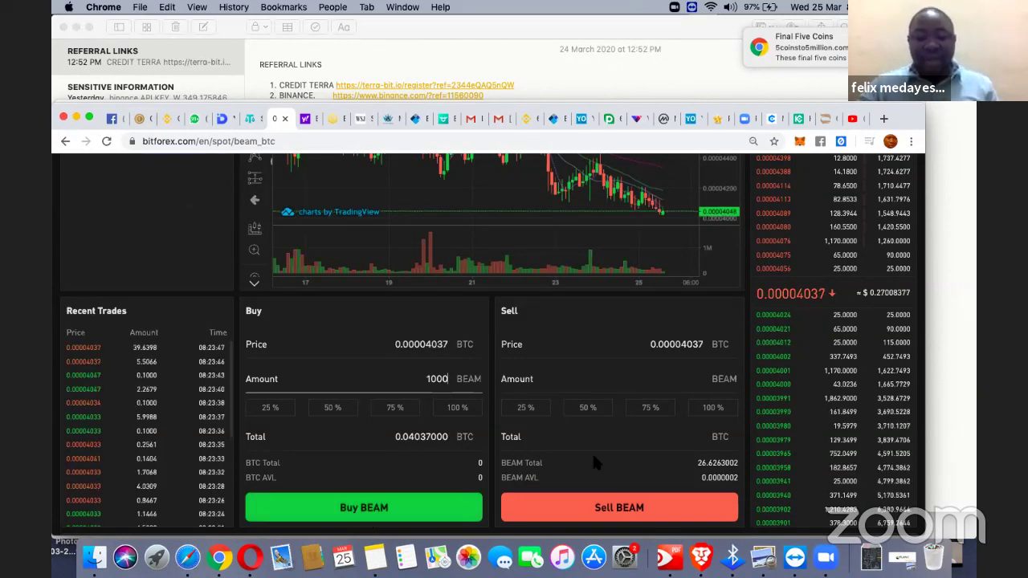
# Review the BEAM/BTC open orders and order history, then return to the top of the page
pyautogui.scroll(-1, 512, 519)
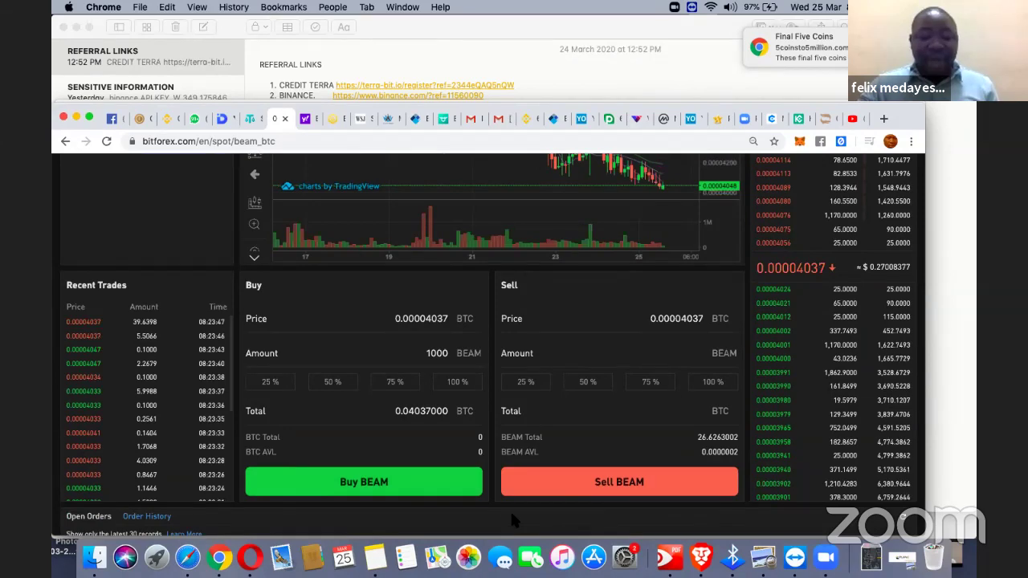
pyautogui.scroll(-5, 514, 520)
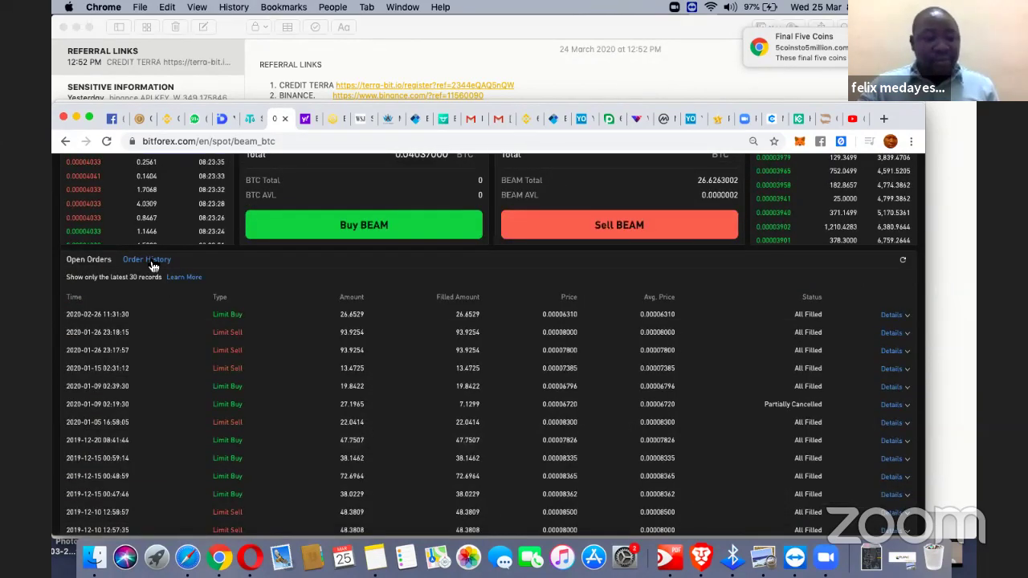
pyautogui.click(88, 259)
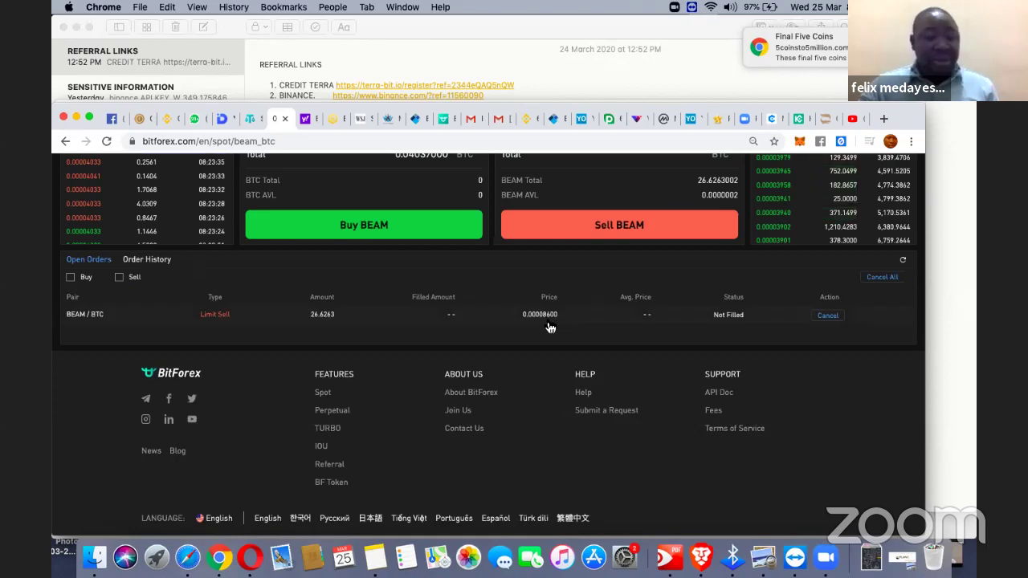
pyautogui.click(137, 261)
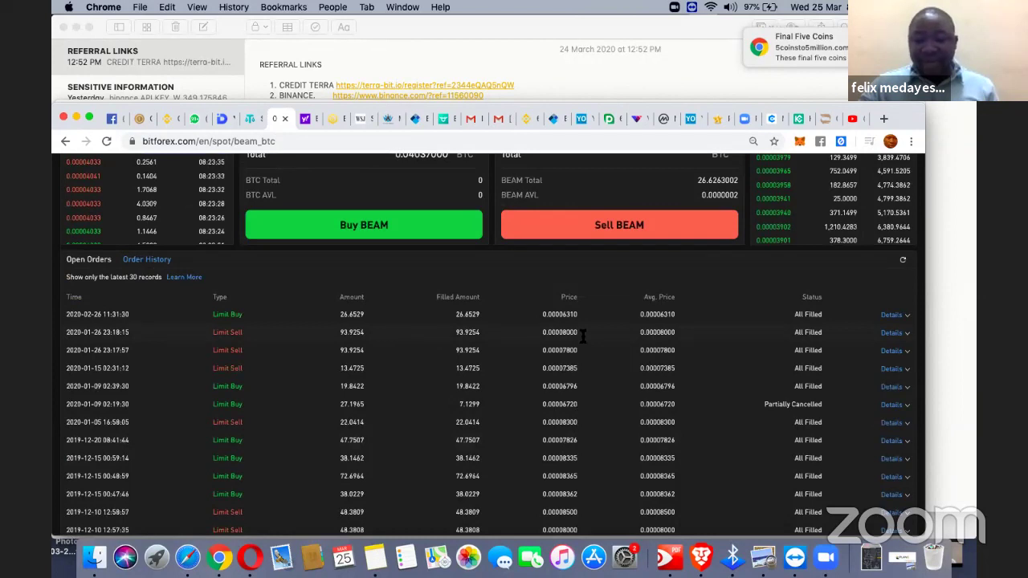
pyautogui.scroll(1, 622, 376)
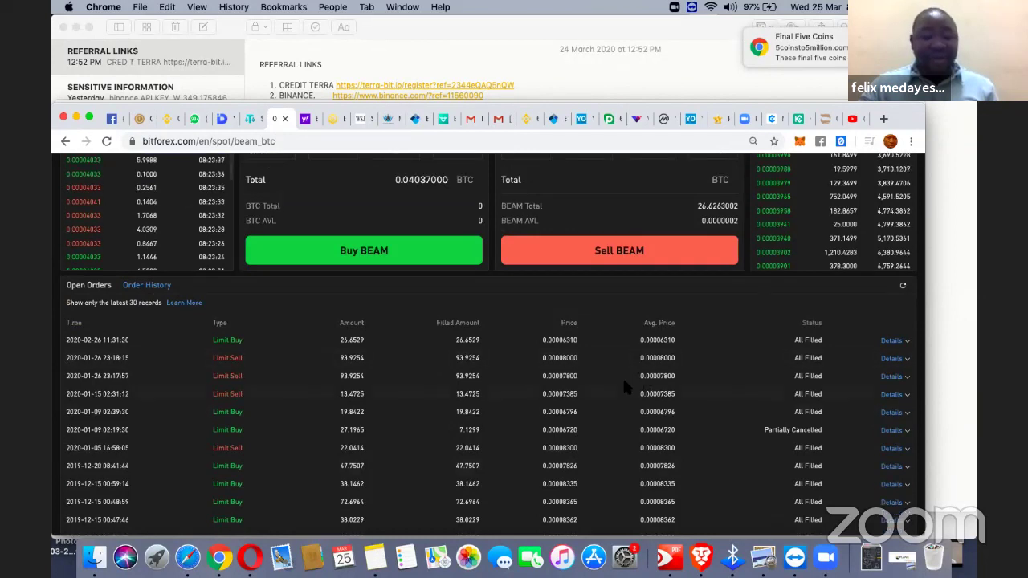
pyautogui.scroll(5, 482, 338)
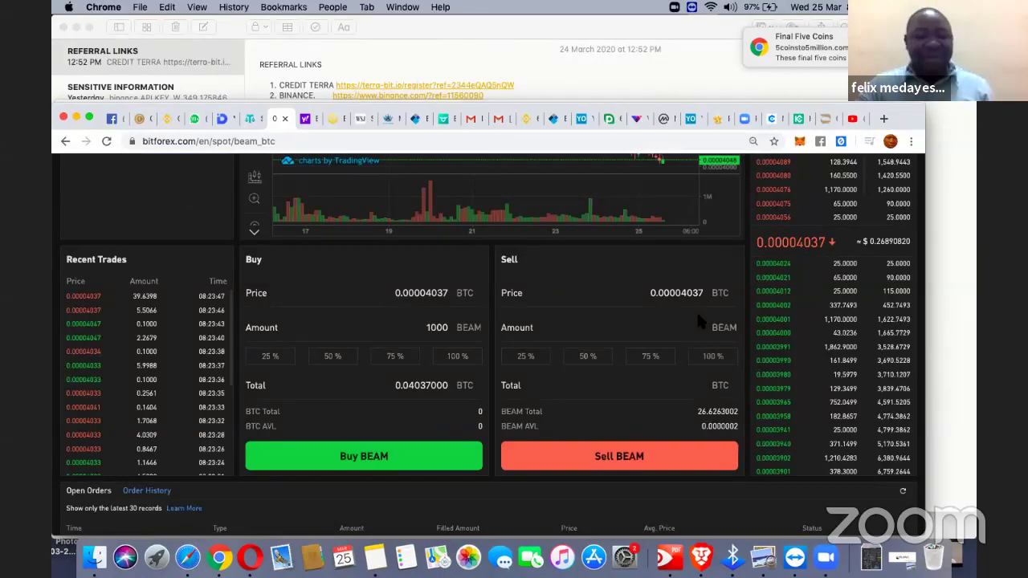
pyautogui.scroll(1, 634, 436)
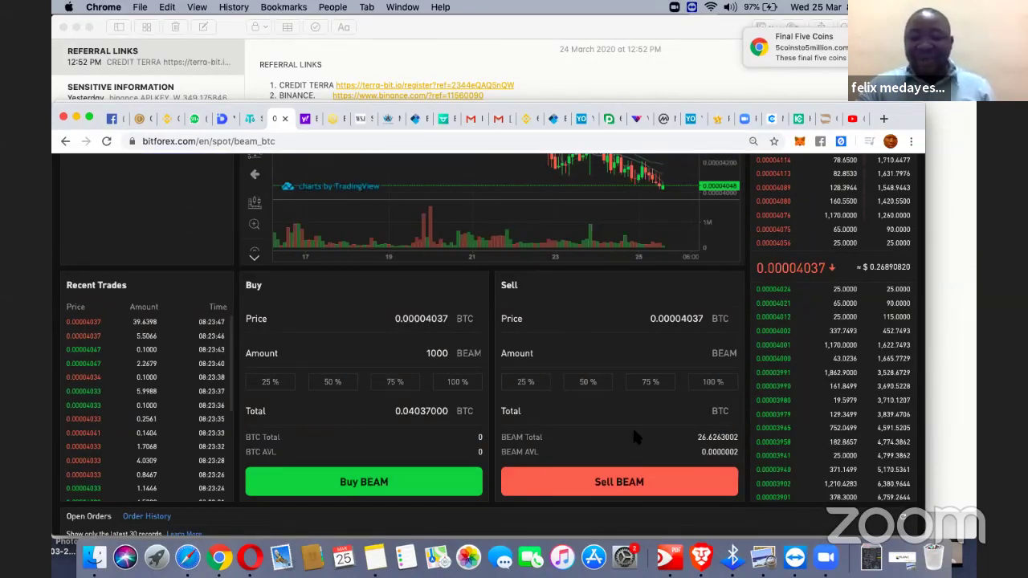
pyautogui.scroll(3, 634, 434)
pyautogui.scroll(5, 648, 412)
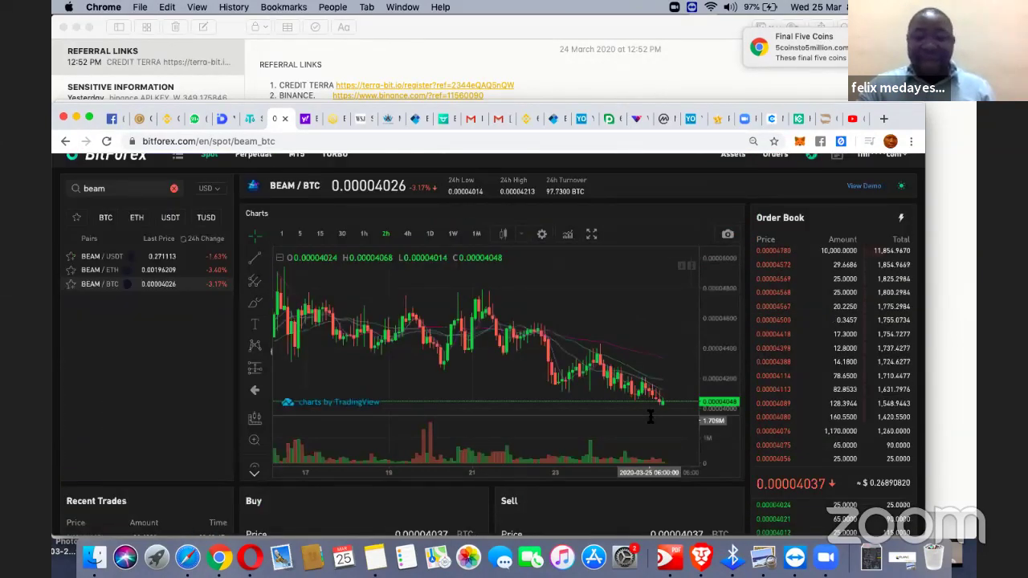
pyautogui.scroll(-5, 652, 418)
pyautogui.scroll(8, 653, 422)
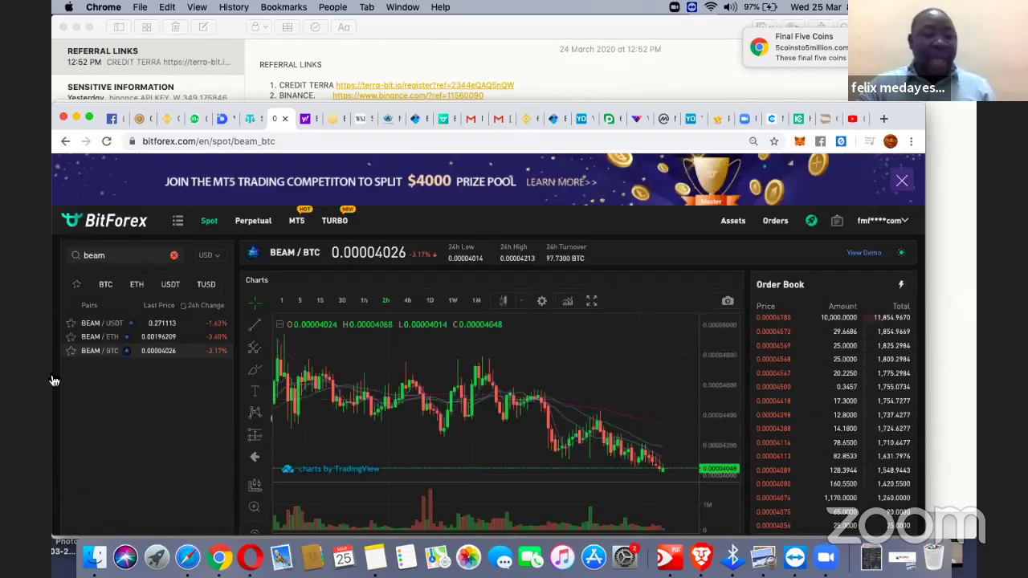
# Clear the pair search, list BTC pairs, and open GRIN/BTC via a 'grin' search
pyautogui.click(174, 255)
pyautogui.write('b')
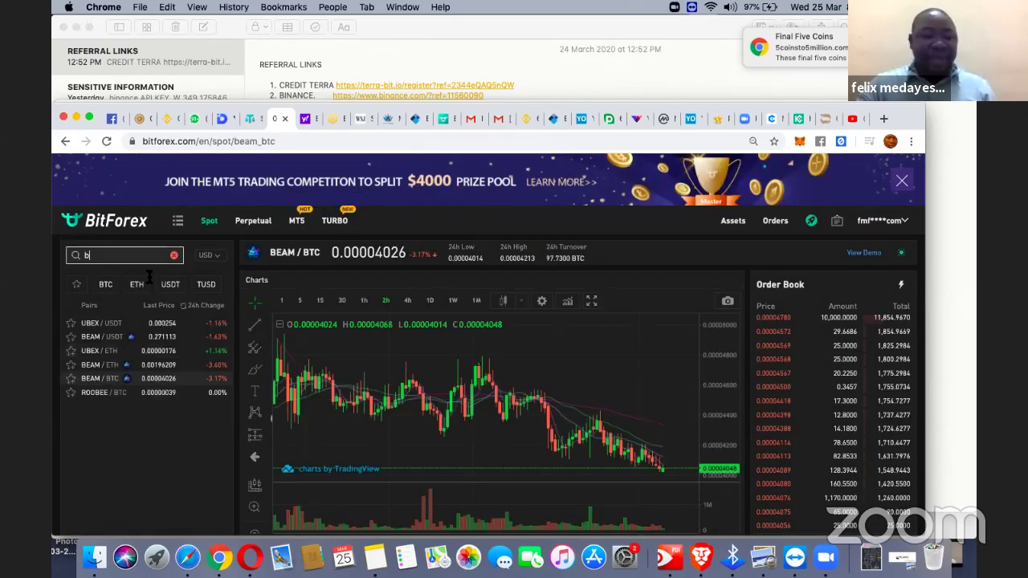
pyautogui.press('BackSpace')
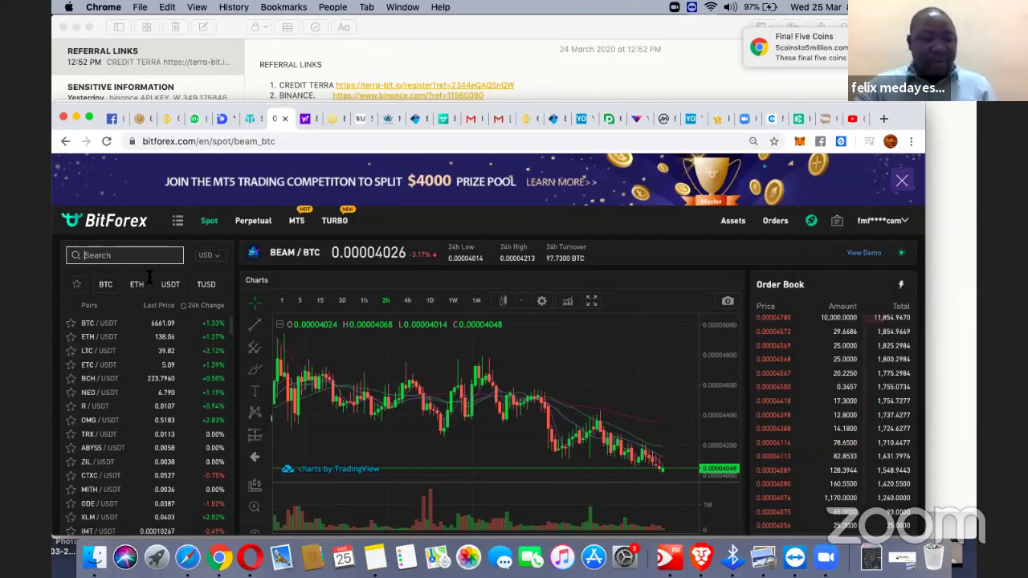
pyautogui.click(105, 288)
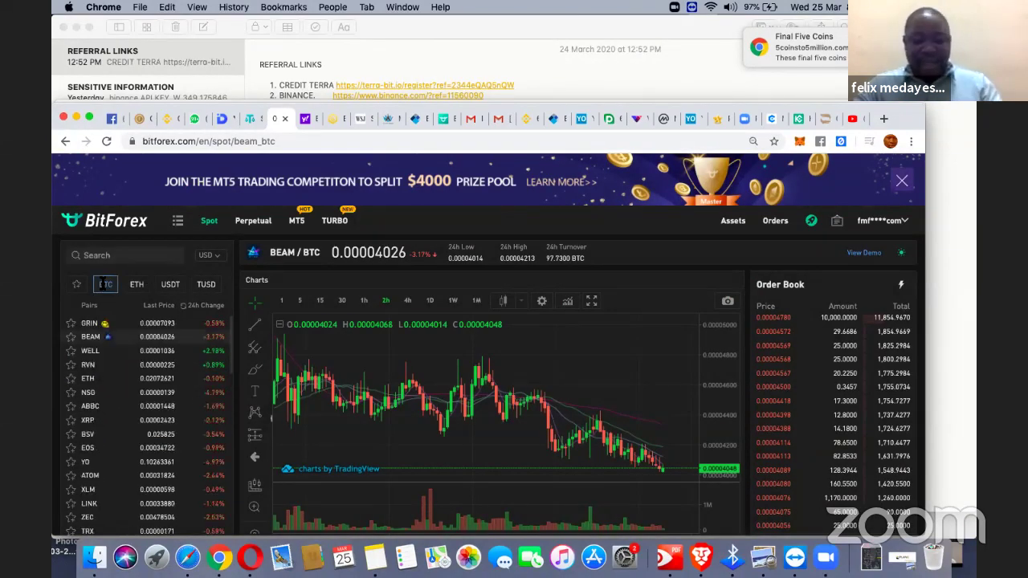
pyautogui.click(121, 254)
pyautogui.write('grin')
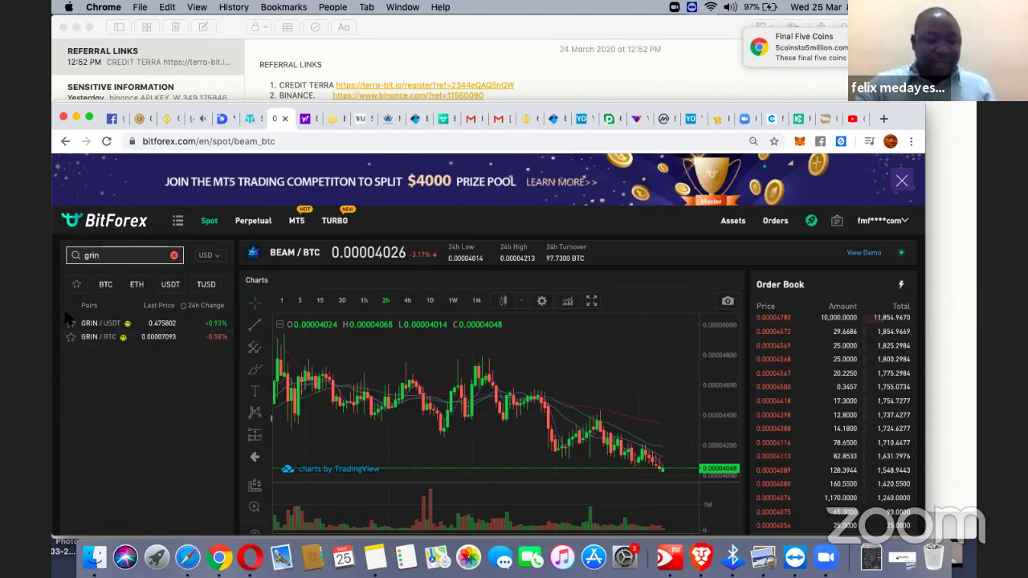
pyautogui.click(90, 343)
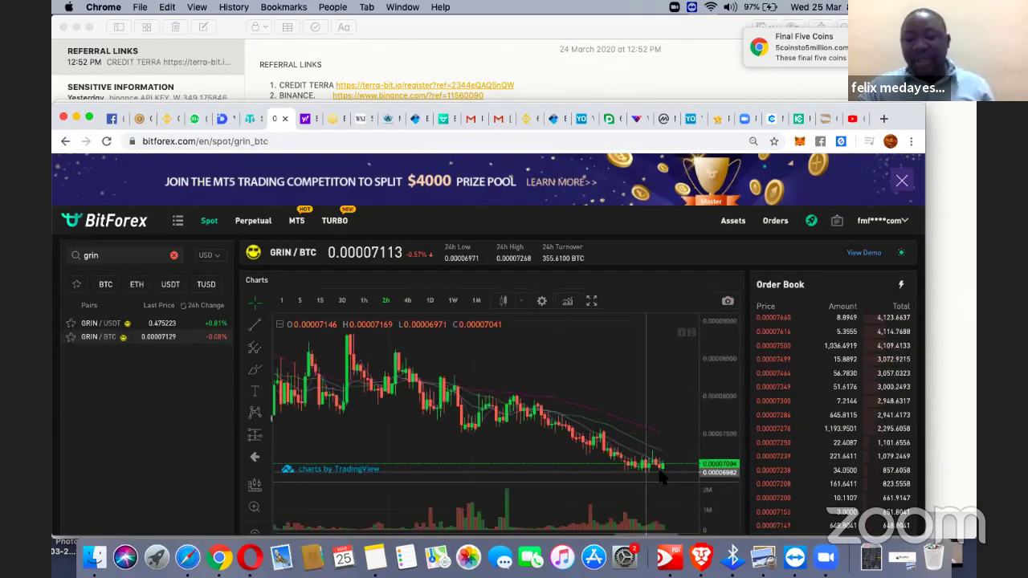
# Check the two unfilled GRIN/BTC limit sell orders under Open Orders
pyautogui.scroll(-1, 746, 491)
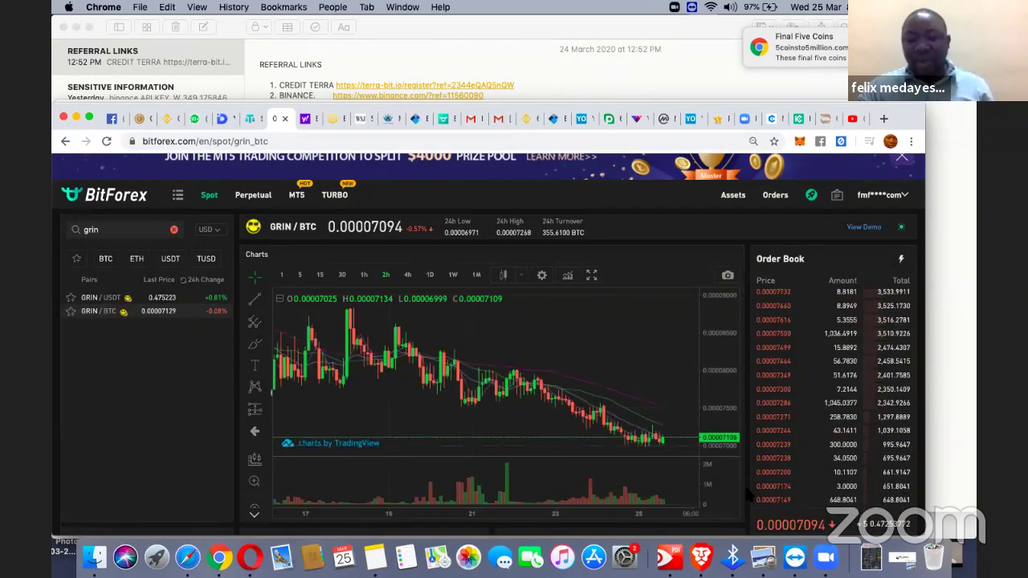
pyautogui.scroll(-2, 747, 493)
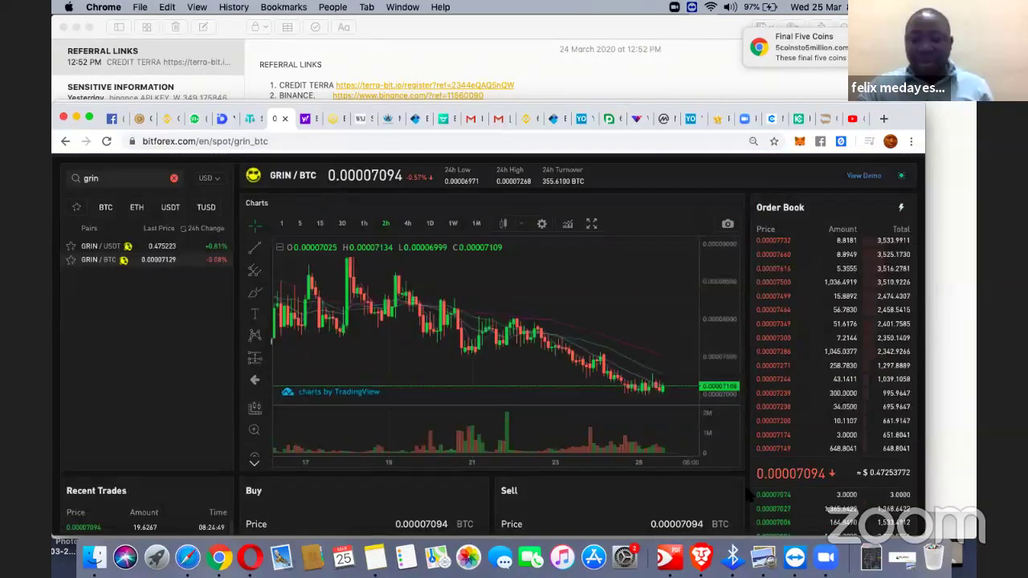
pyautogui.scroll(-6, 747, 494)
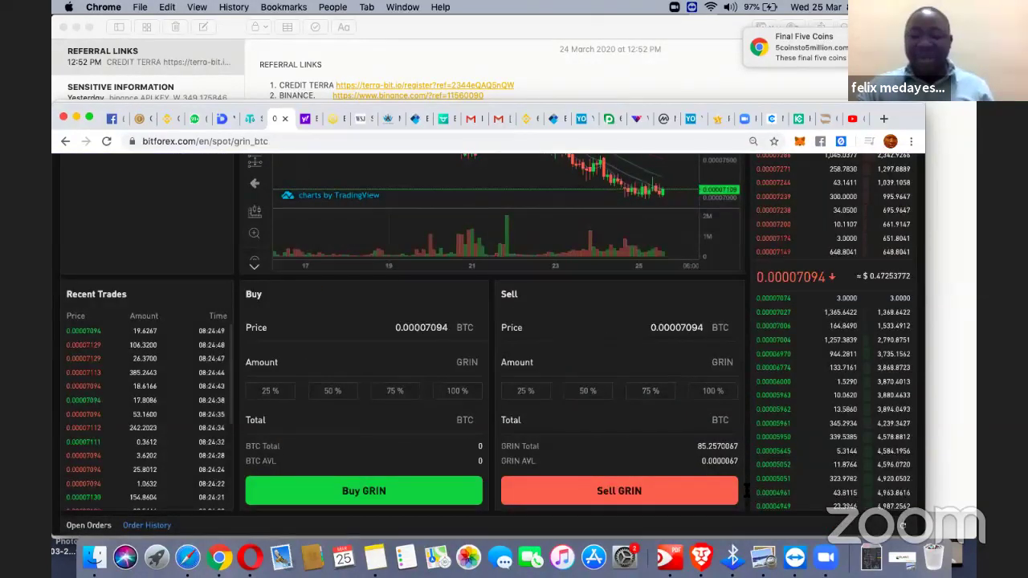
pyautogui.scroll(-1, 658, 403)
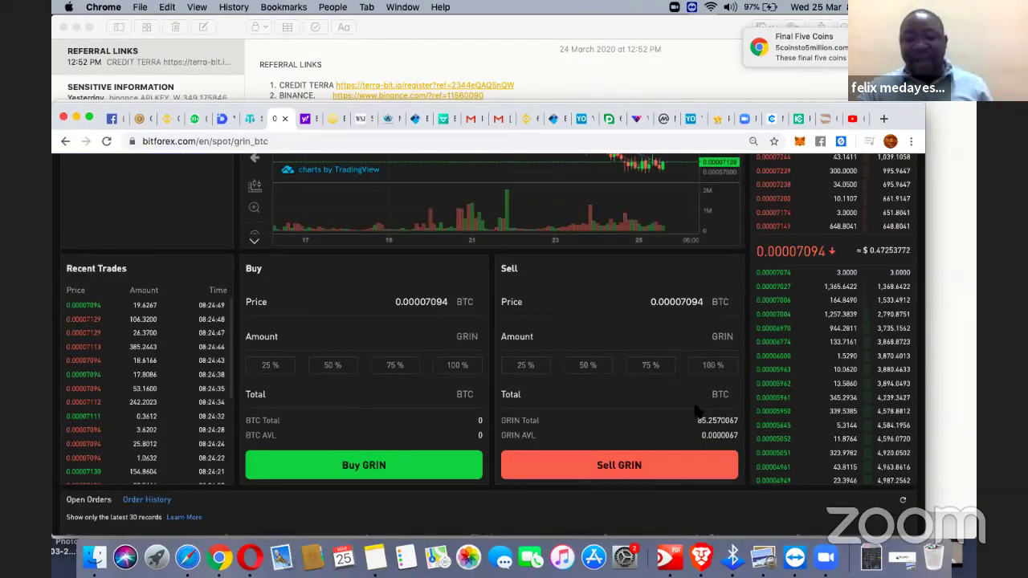
pyautogui.scroll(-1, 688, 408)
pyautogui.scroll(-2, 666, 410)
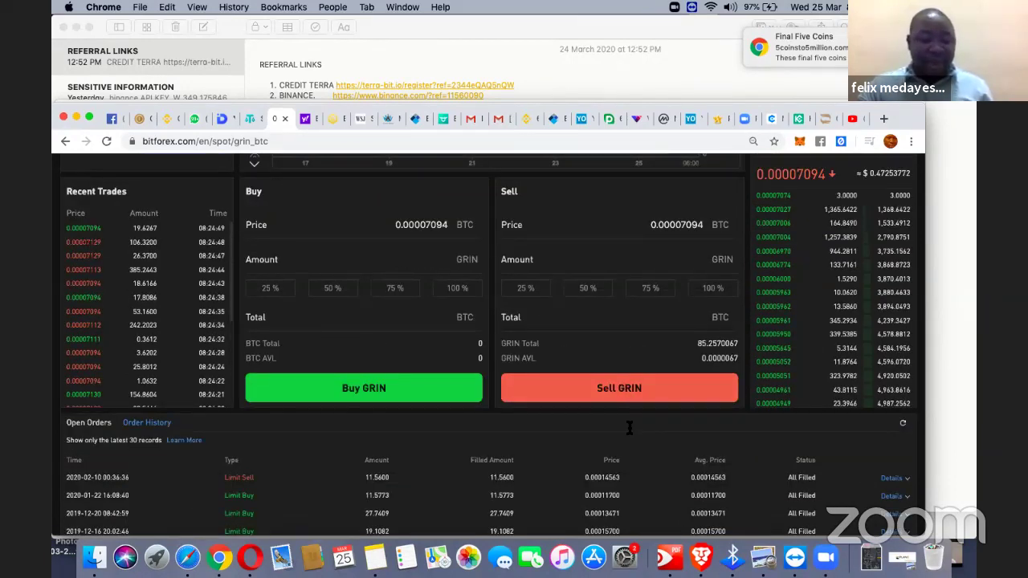
pyautogui.scroll(-2, 630, 428)
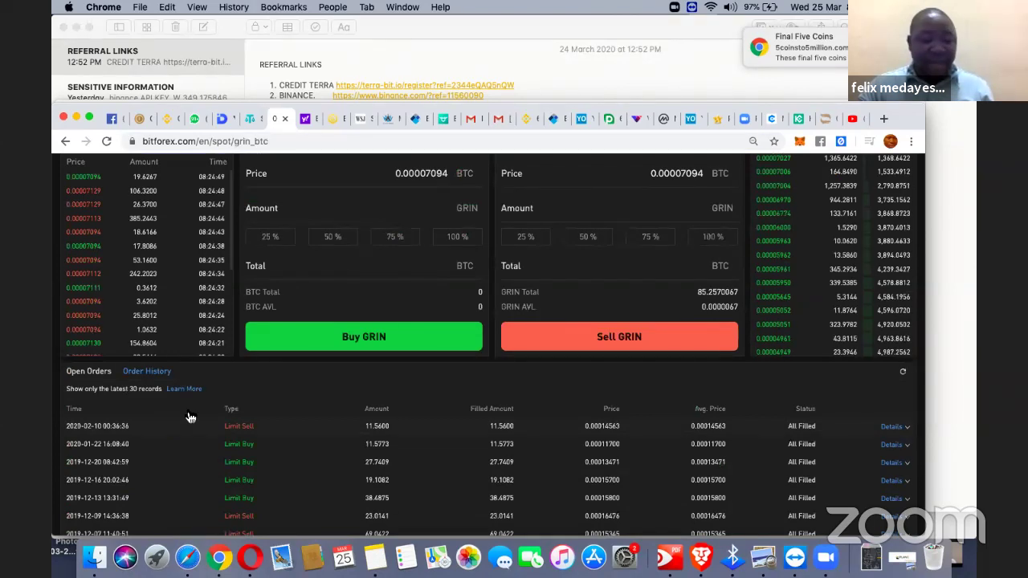
pyautogui.click(89, 371)
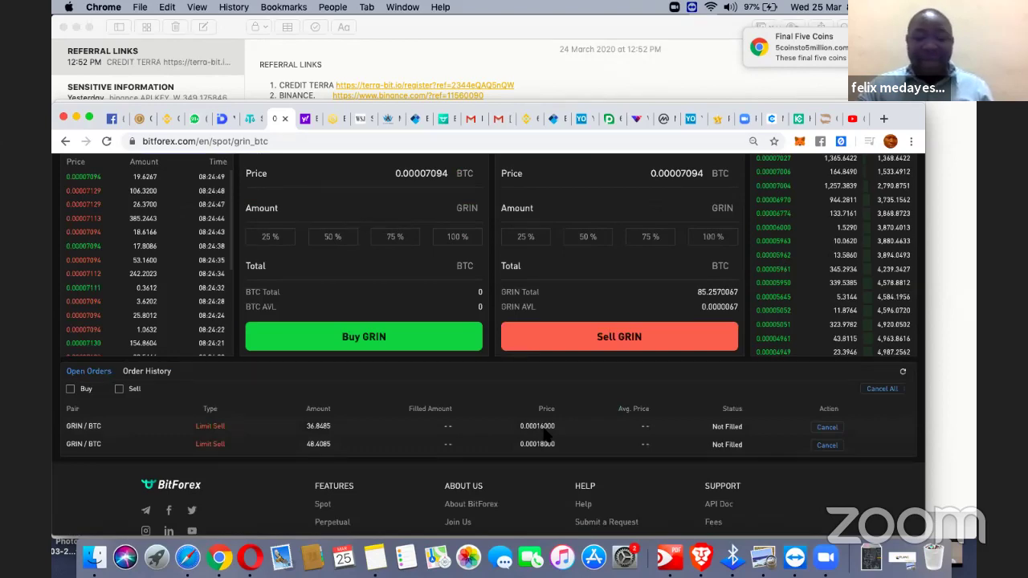
pyautogui.scroll(3, 544, 434)
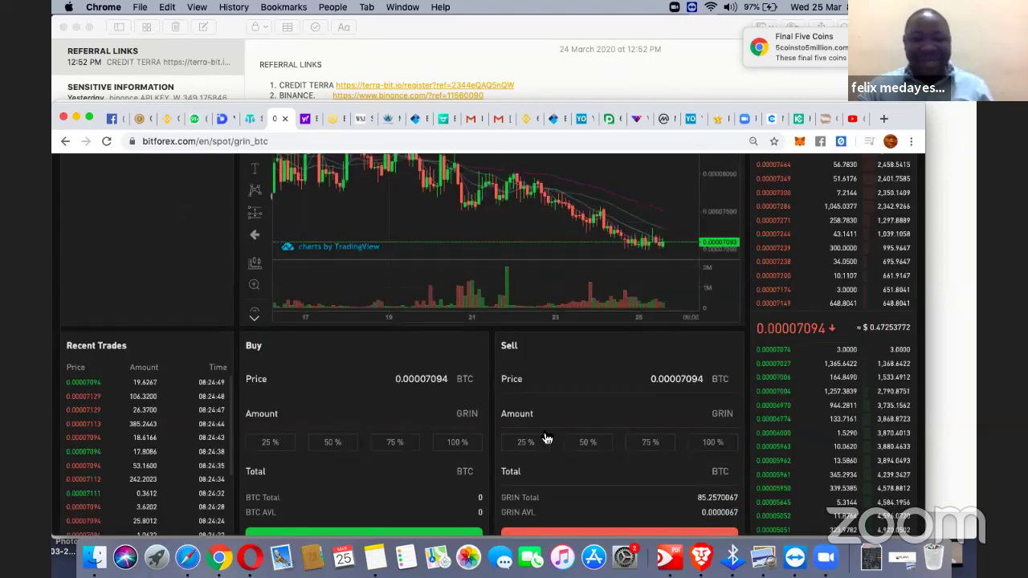
pyautogui.scroll(3, 544, 434)
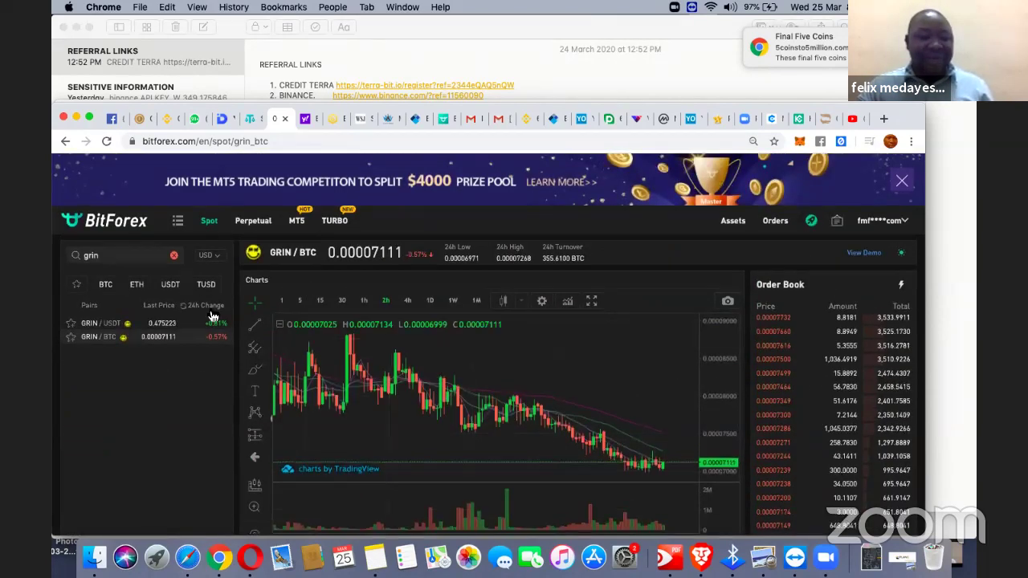
pyautogui.doubleClick(105, 256)
pyautogui.write('g')
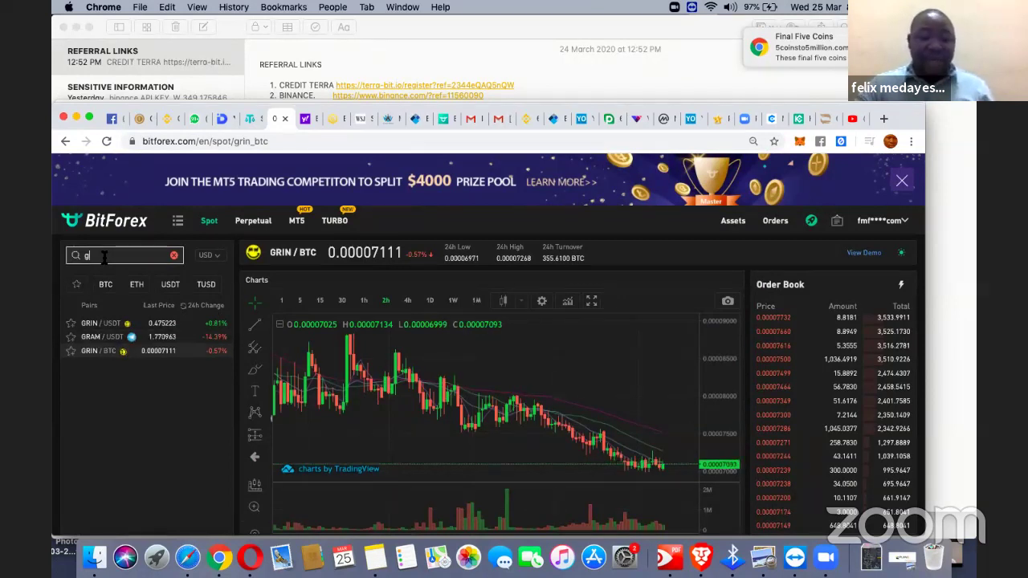
pyautogui.press('BackSpace')
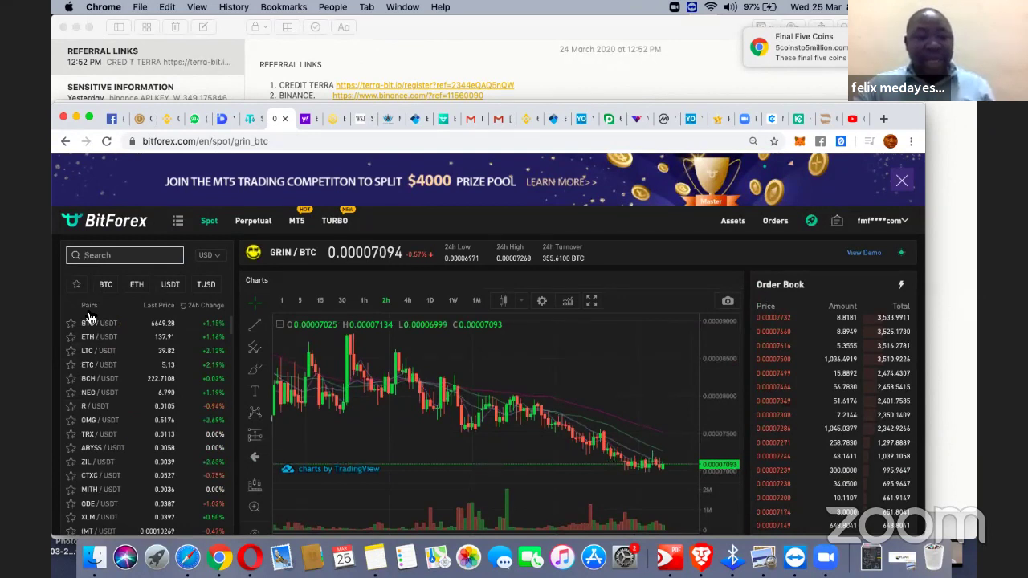
pyautogui.click(137, 284)
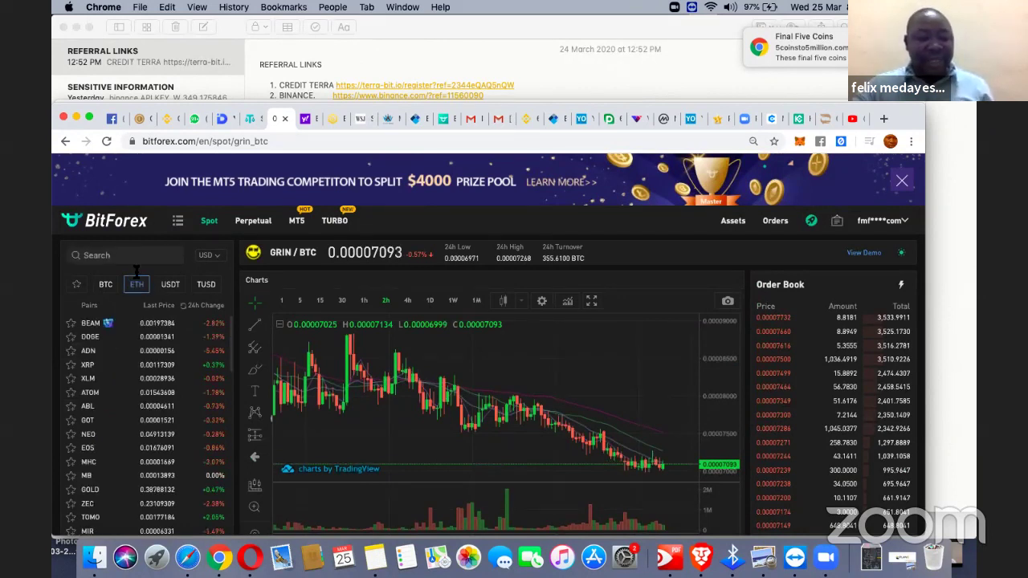
pyautogui.click(136, 256)
pyautogui.write('cr')
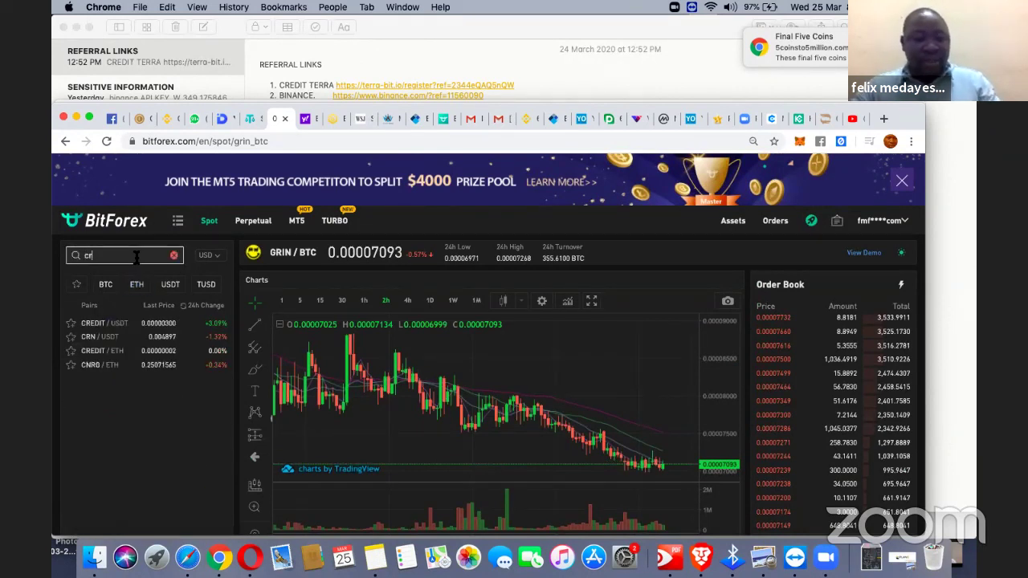
pyautogui.write('e')
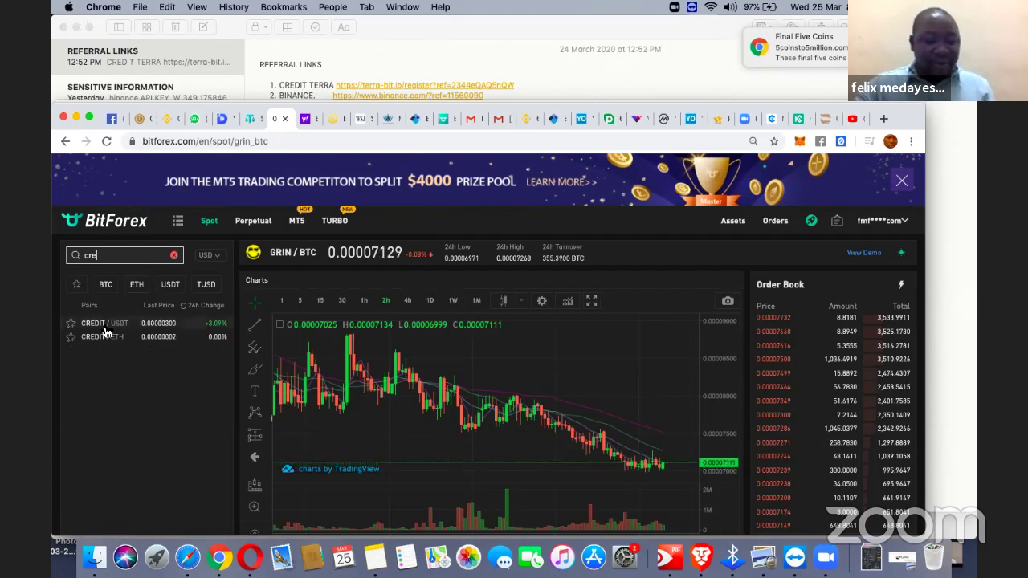
pyautogui.click(105, 337)
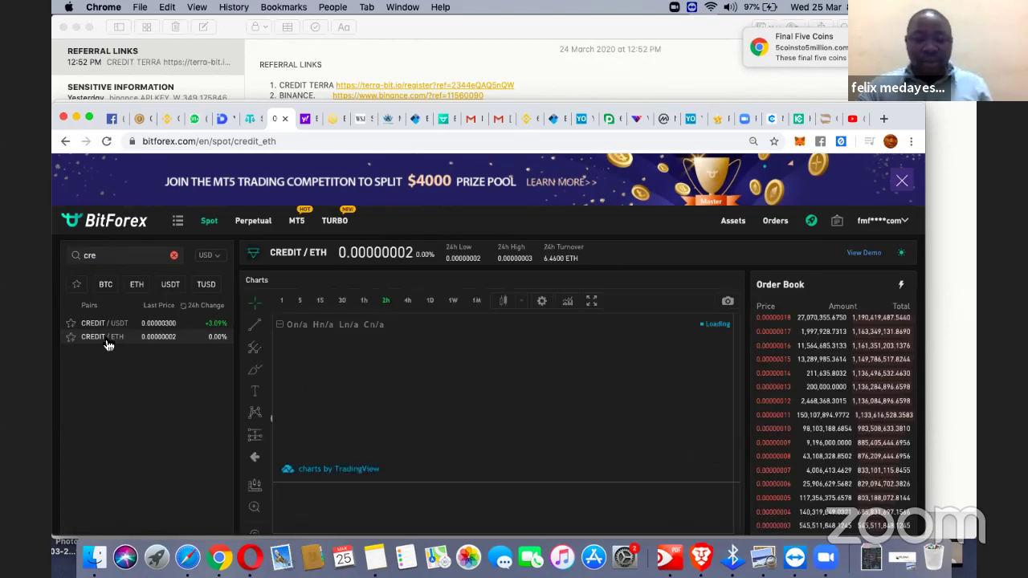
pyautogui.scroll(-1, 105, 339)
pyautogui.scroll(-5, 105, 338)
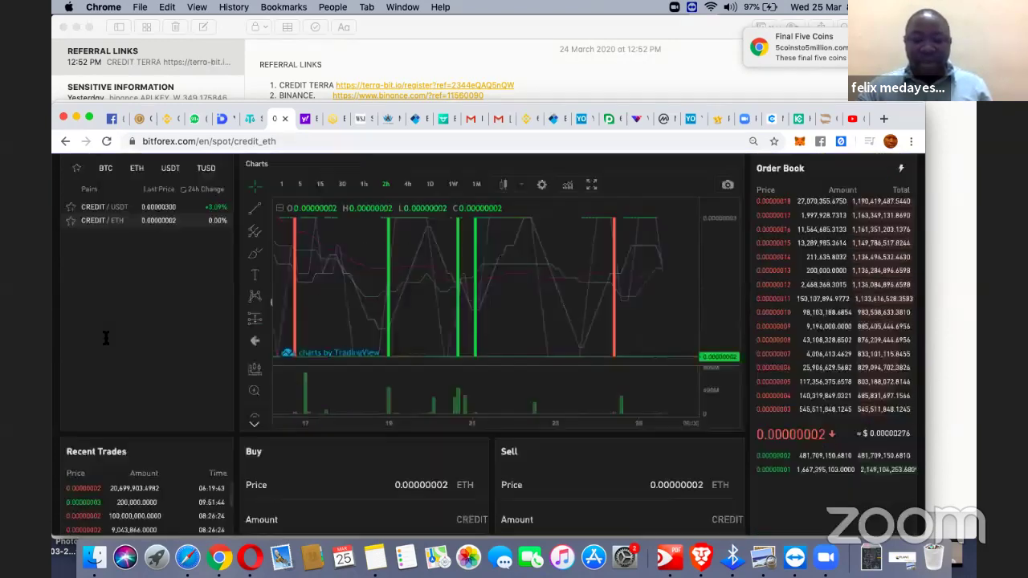
pyautogui.scroll(-1, 106, 344)
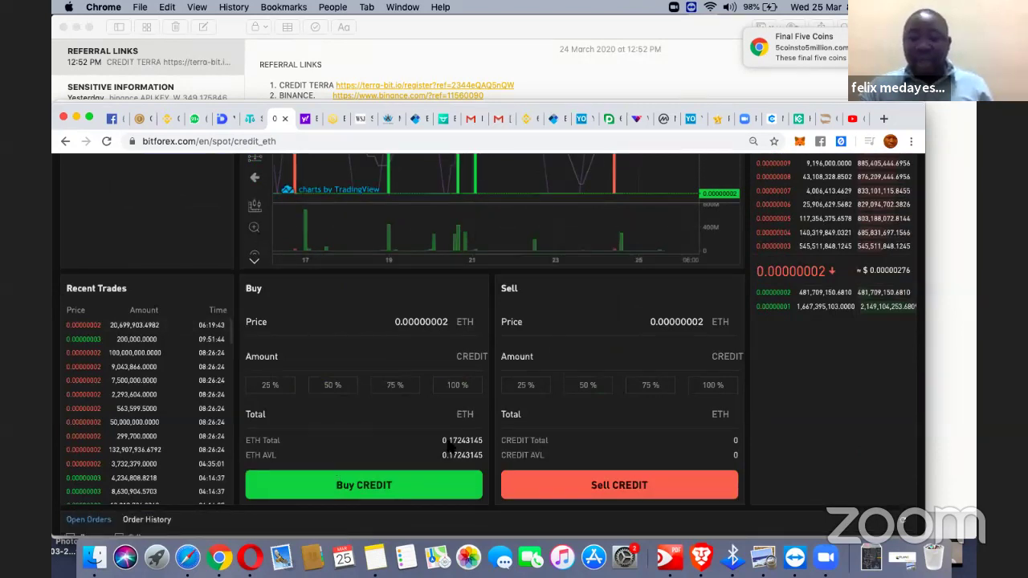
pyautogui.scroll(5, 450, 442)
pyautogui.scroll(5, 451, 443)
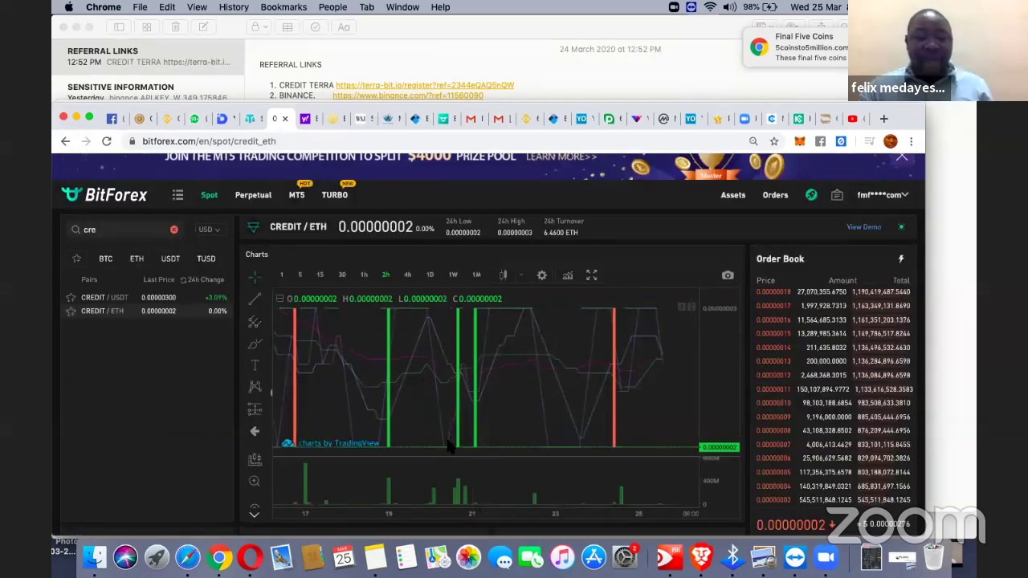
pyautogui.scroll(-10, 449, 444)
pyautogui.scroll(-2, 149, 241)
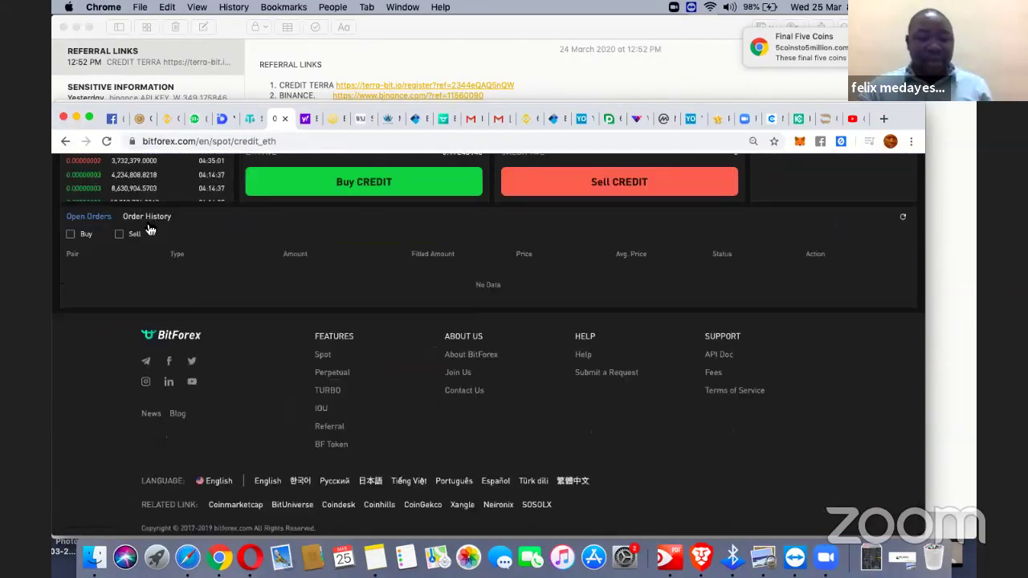
# Show the CREDIT/ETH order history, then scroll back to the top
pyautogui.click(150, 224)
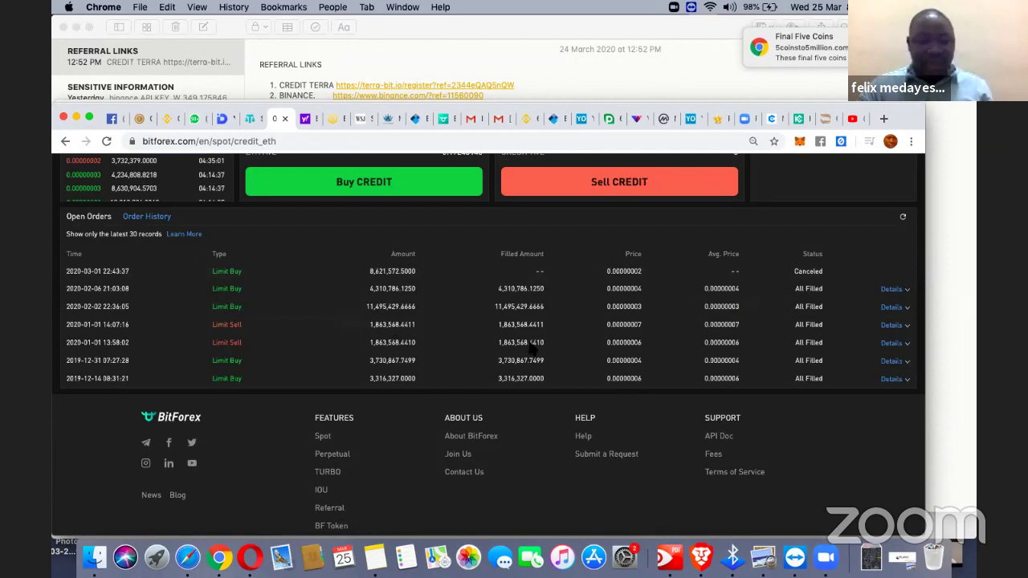
pyautogui.scroll(-2, 587, 399)
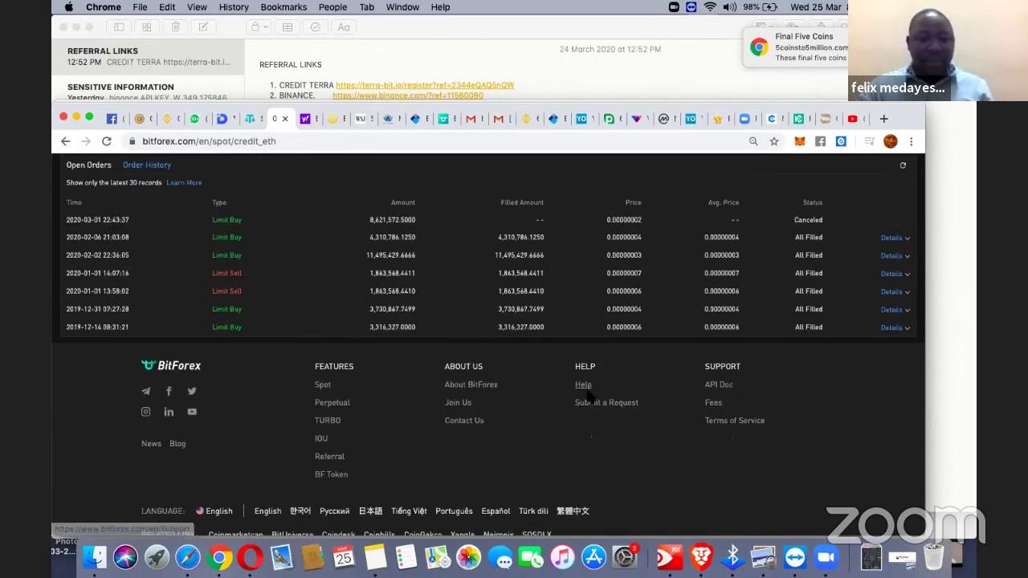
pyautogui.scroll(4, 306, 307)
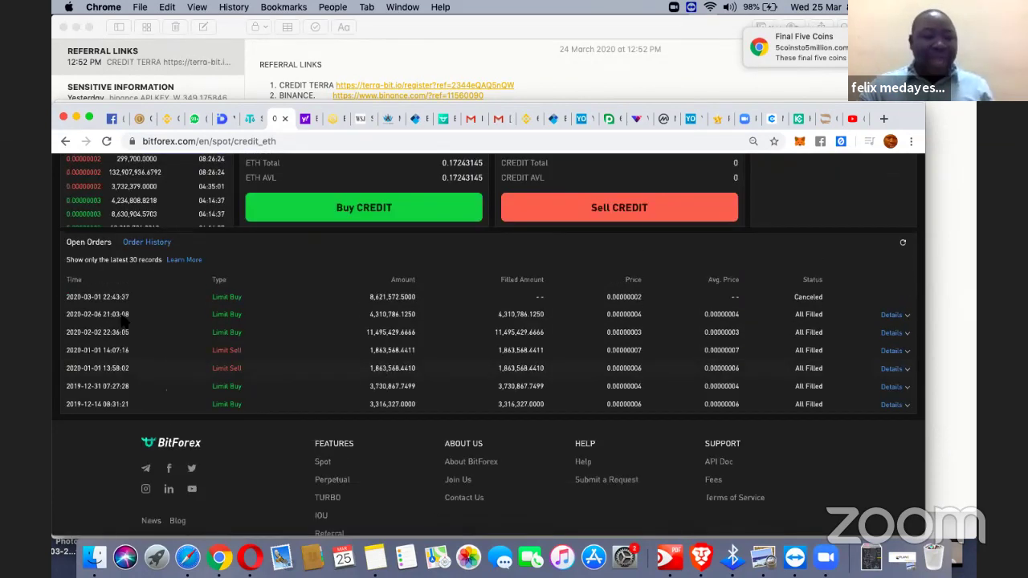
pyautogui.scroll(8, 486, 355)
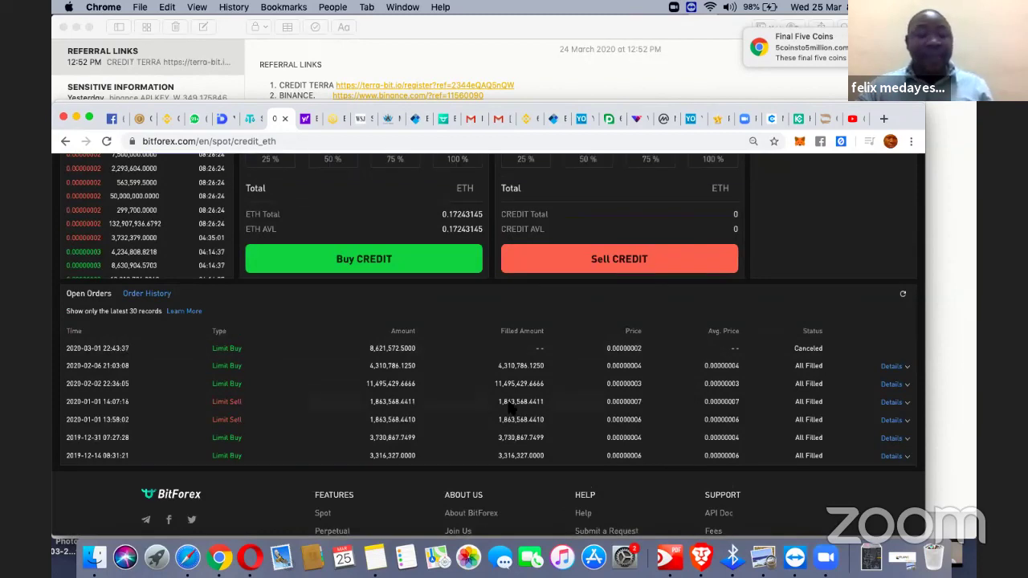
pyautogui.scroll(12, 145, 220)
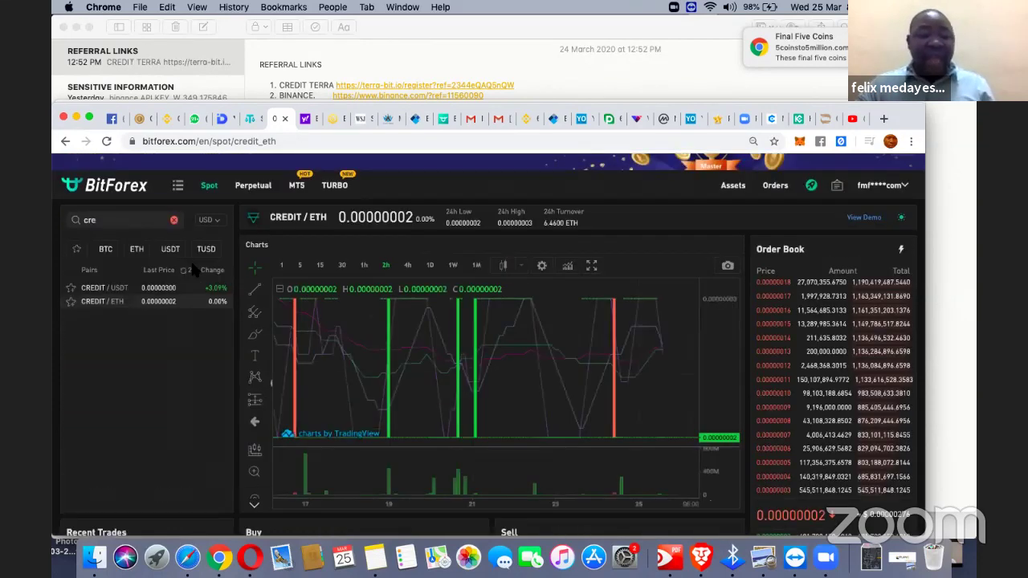
pyautogui.scroll(1, 115, 226)
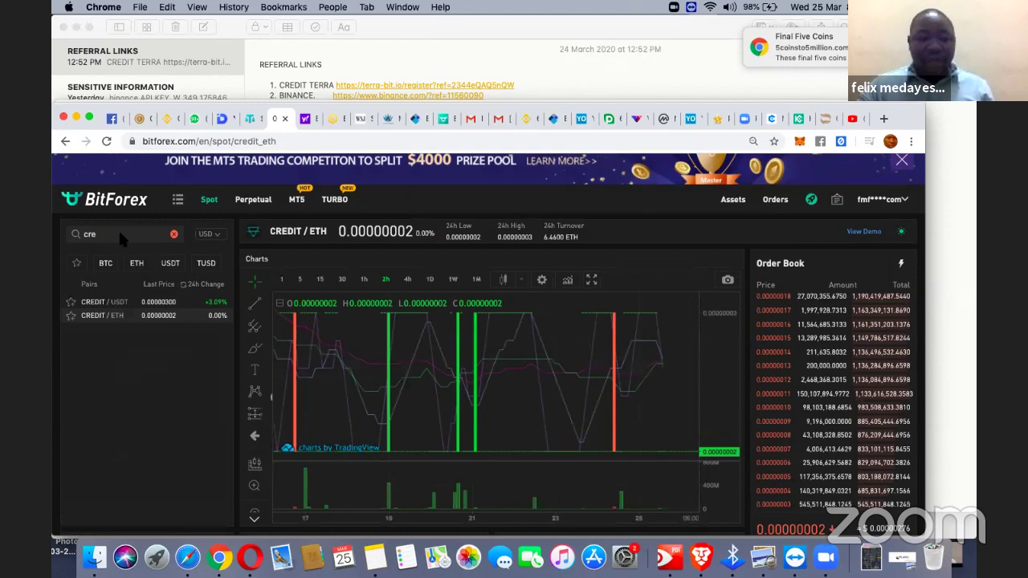
# Delete the pair search text so all trading pairs are listed
pyautogui.click(118, 234)
pyautogui.scroll(1, 118, 234)
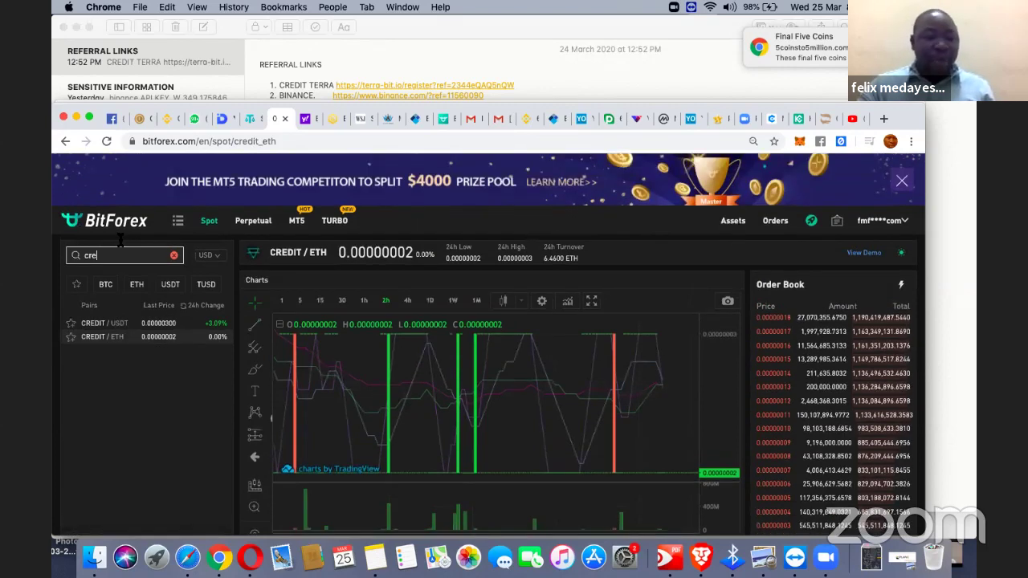
pyautogui.press('BackSpace')
pyautogui.press('BackSpace')
pyautogui.press('BackSpace')
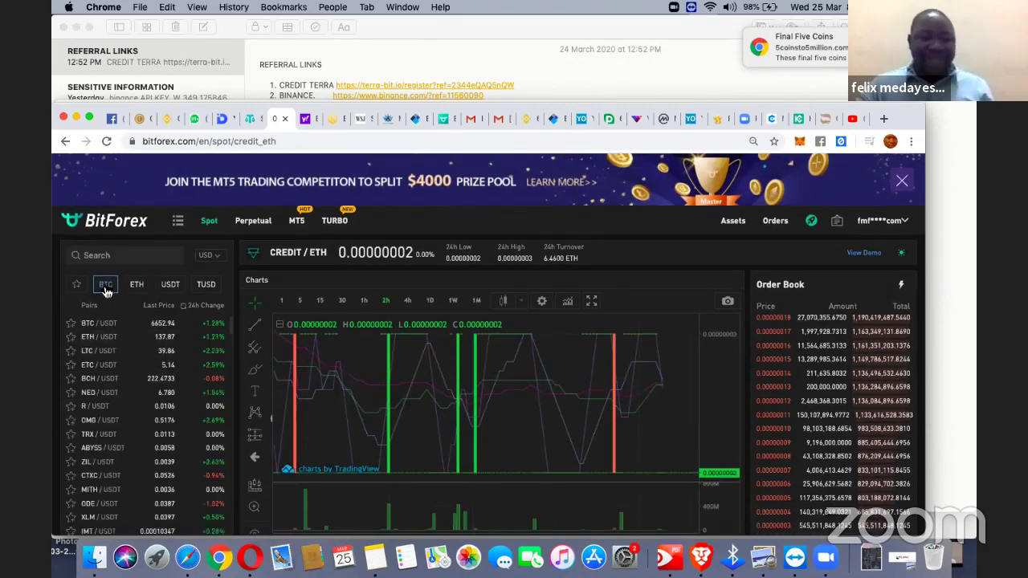
# List the BTC-quoted pairs and open the LINK/BTC market
pyautogui.click(105, 288)
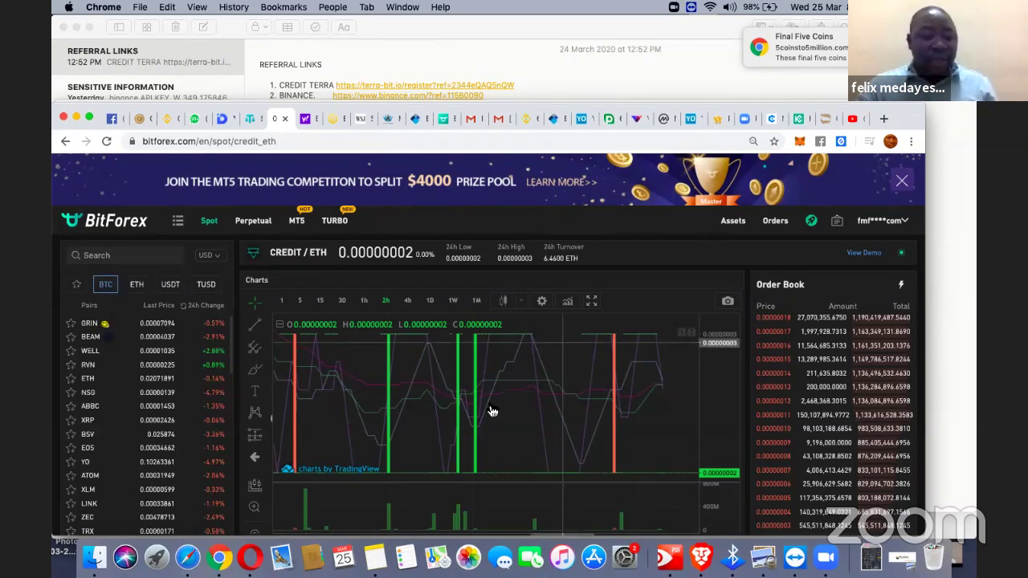
pyautogui.scroll(-5, 119, 378)
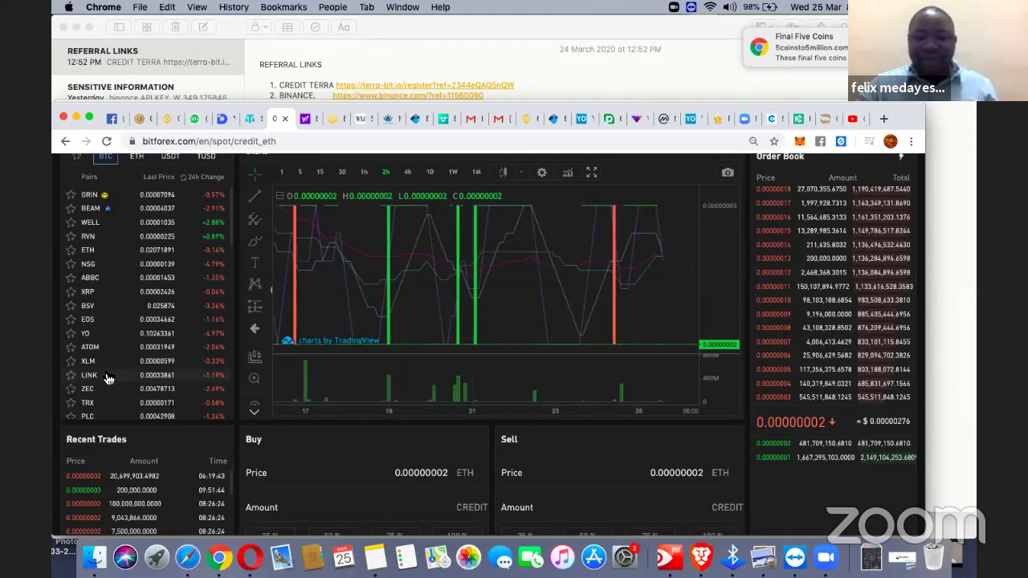
pyautogui.click(108, 377)
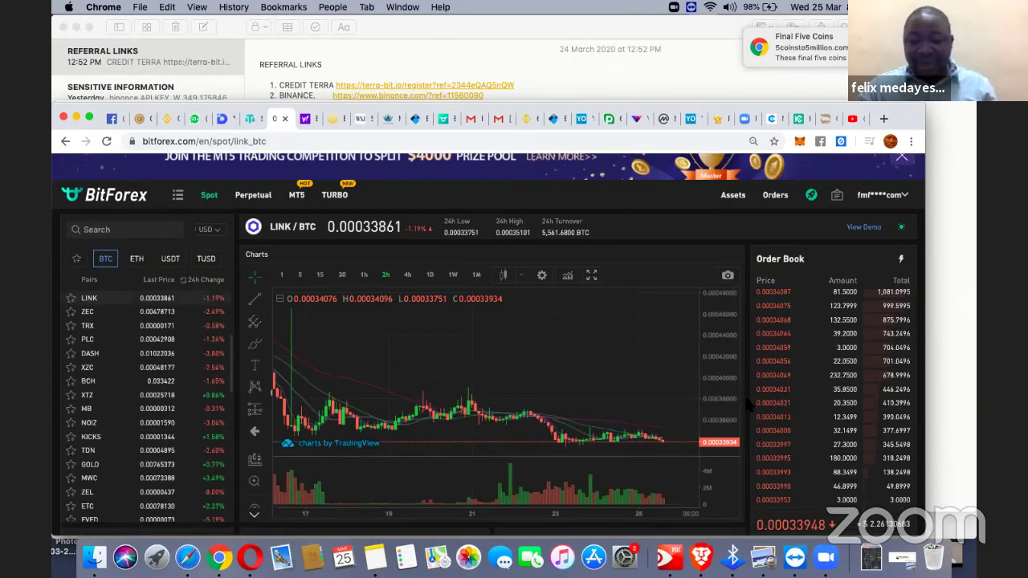
# Look over LINK/BTC's buy and sell forms and order history, ending at the Sell LINK form
pyautogui.scroll(-1, 746, 405)
pyautogui.scroll(-9, 747, 405)
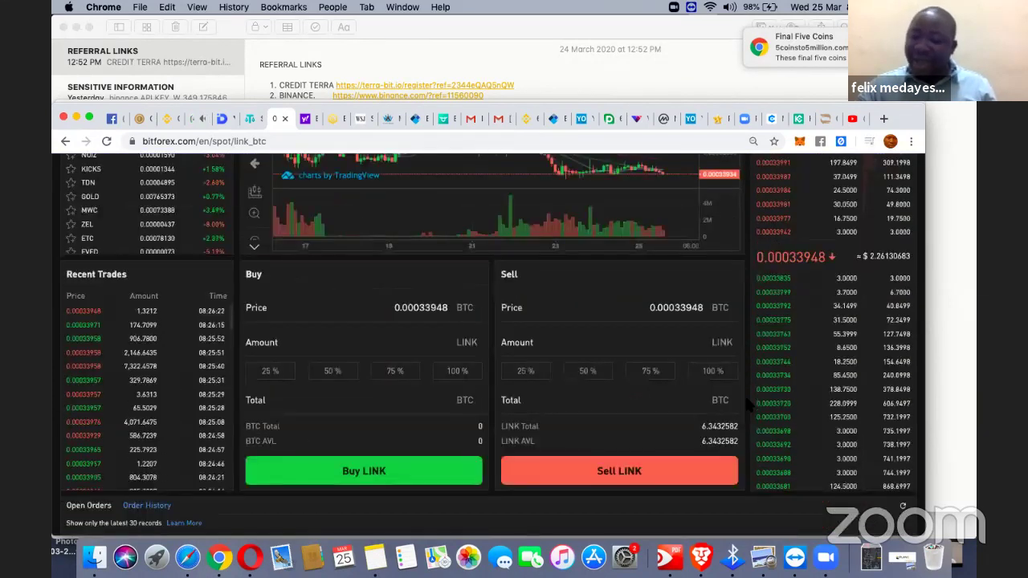
pyautogui.scroll(-1, 719, 408)
pyautogui.scroll(-2, 719, 407)
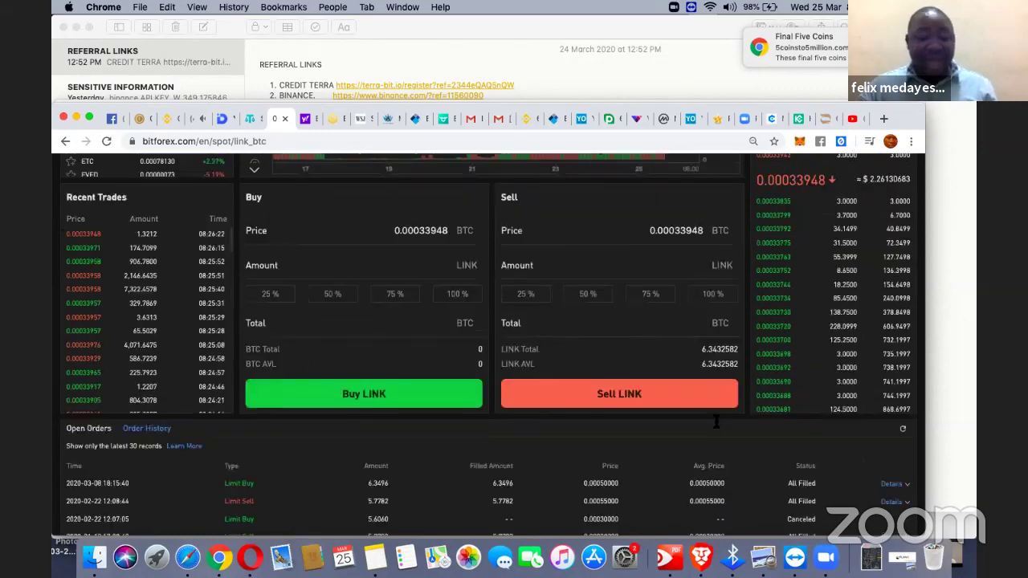
pyautogui.scroll(-2, 691, 415)
pyautogui.scroll(12, 652, 398)
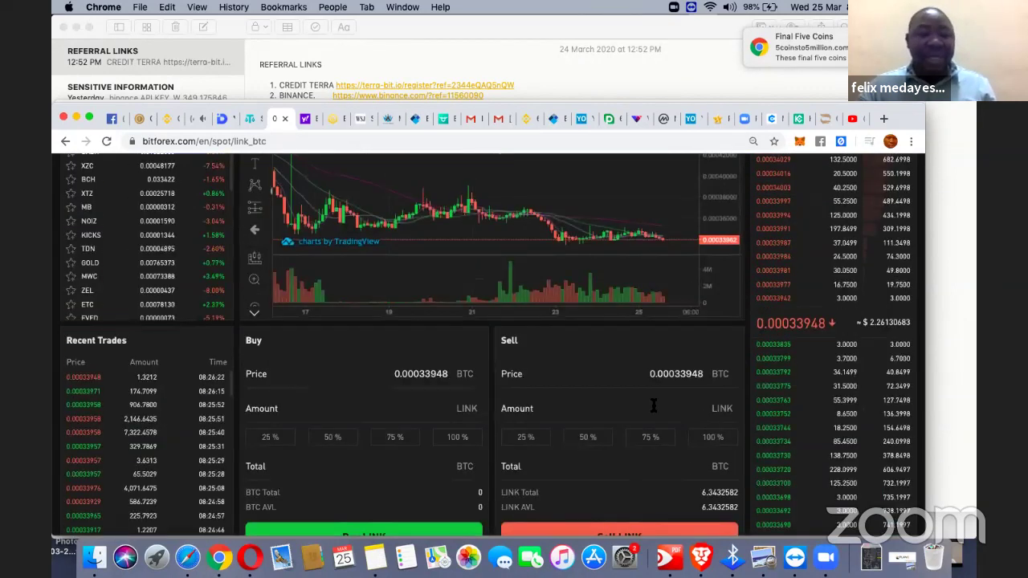
pyautogui.scroll(2, 584, 374)
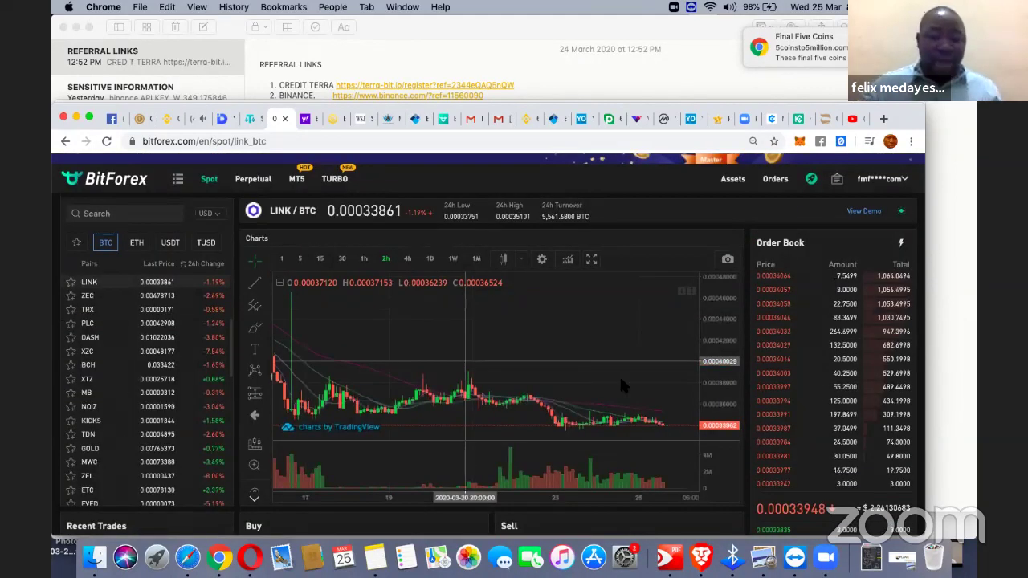
pyautogui.scroll(1, 619, 376)
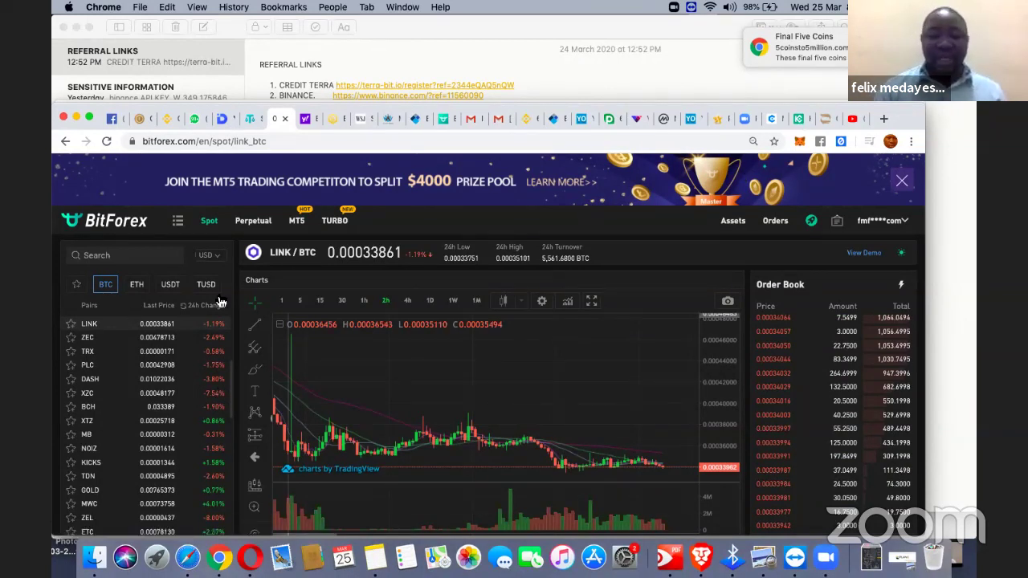
pyautogui.scroll(-1, 679, 399)
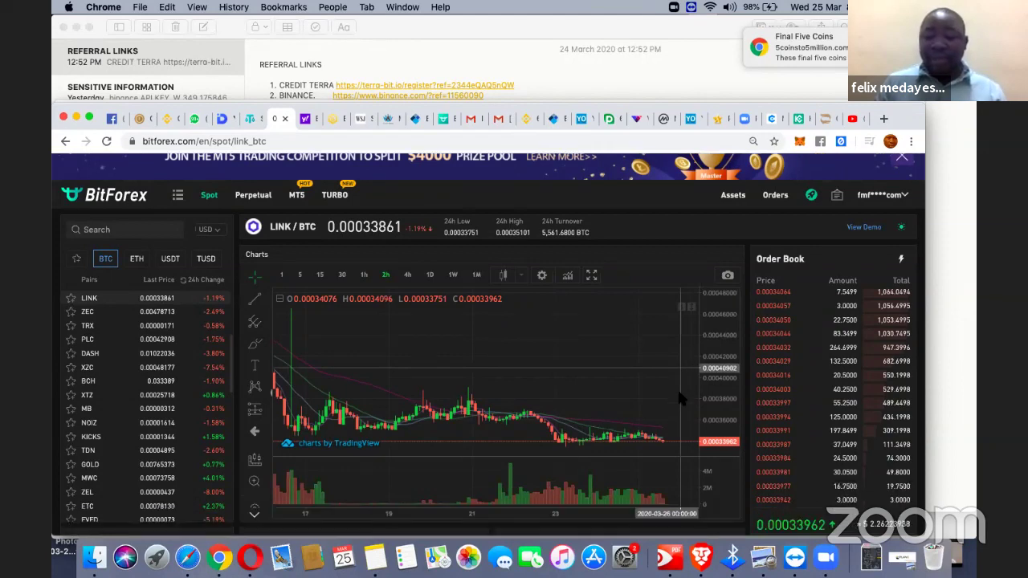
pyautogui.scroll(-4, 679, 399)
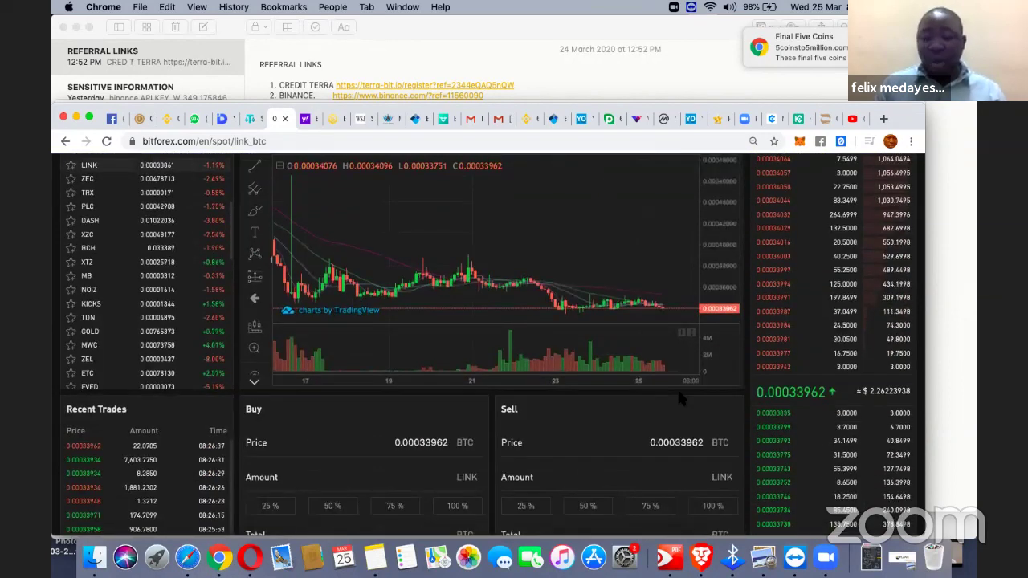
pyautogui.scroll(-5, 680, 399)
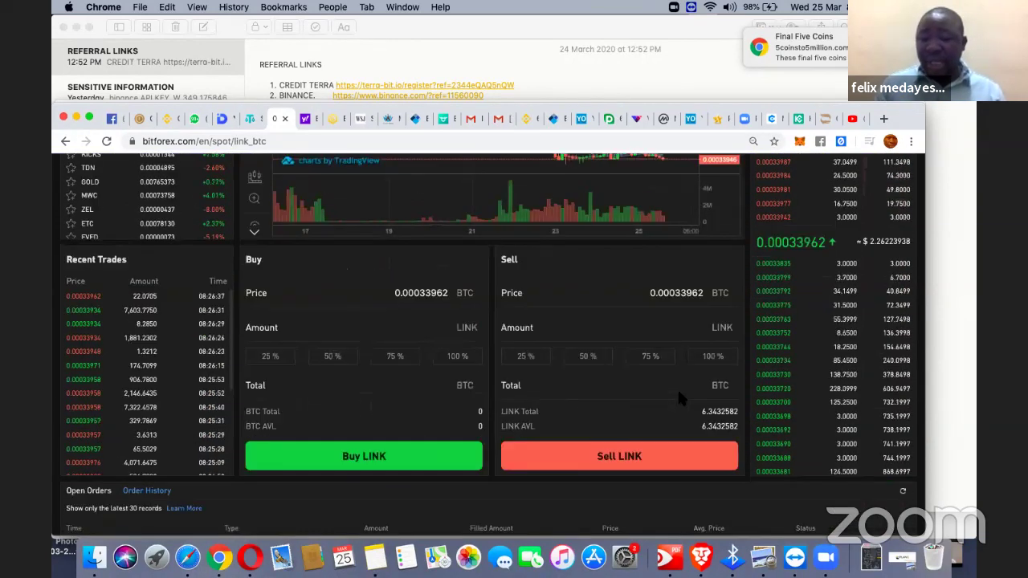
pyautogui.scroll(-2, 677, 387)
pyautogui.scroll(-1, 610, 384)
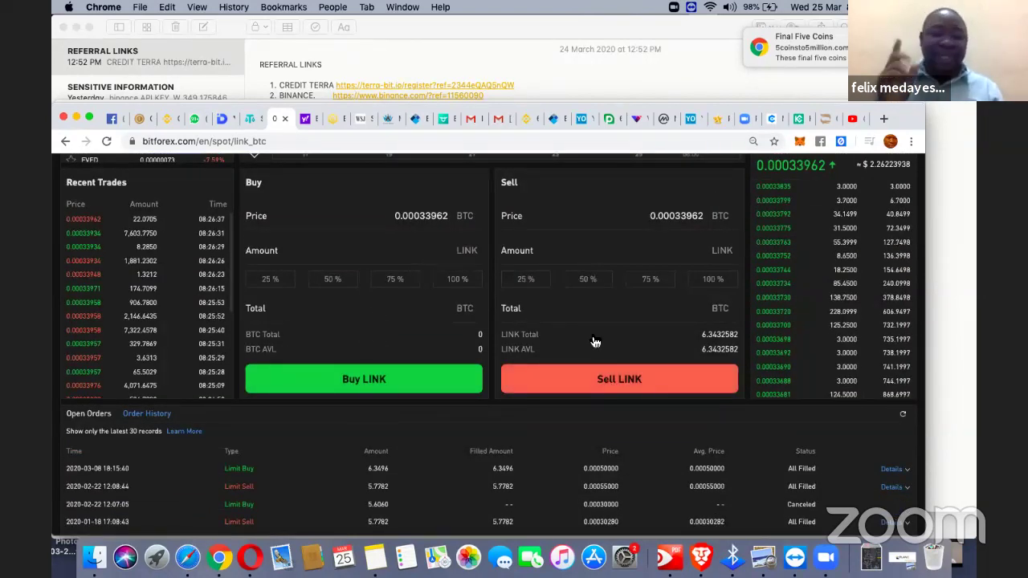
pyautogui.scroll(2, 592, 341)
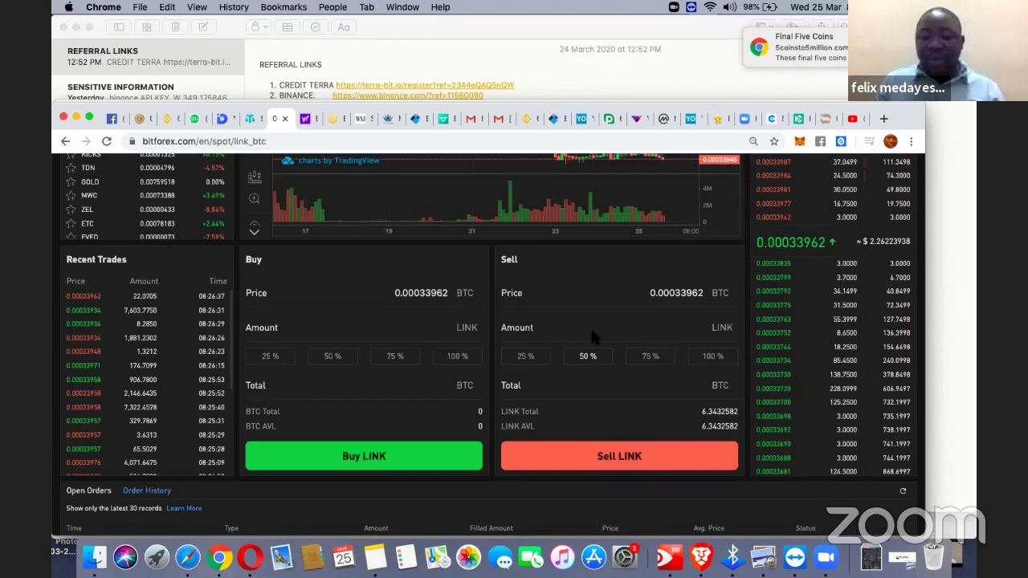
pyautogui.scroll(2, 592, 336)
pyautogui.scroll(-1, 593, 332)
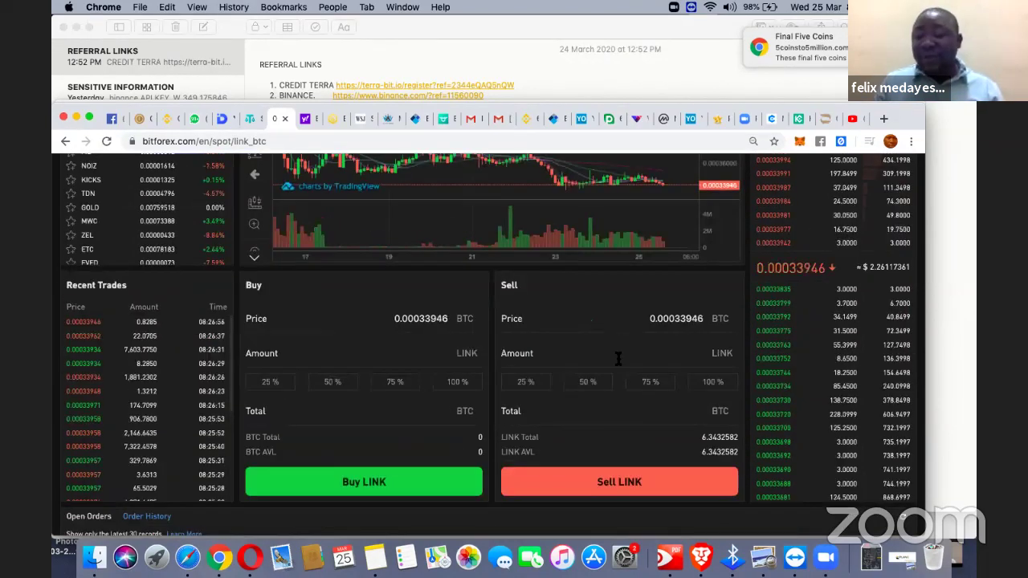
# Fill the sell form with price 0.00067000 BTC and 100% of the LINK balance (6.3432)
pyautogui.click(695, 332)
pyautogui.press('BackSpace')
pyautogui.press('BackSpace')
pyautogui.press('BackSpace')
pyautogui.press('BackSpace')
pyautogui.press('BackSpace')
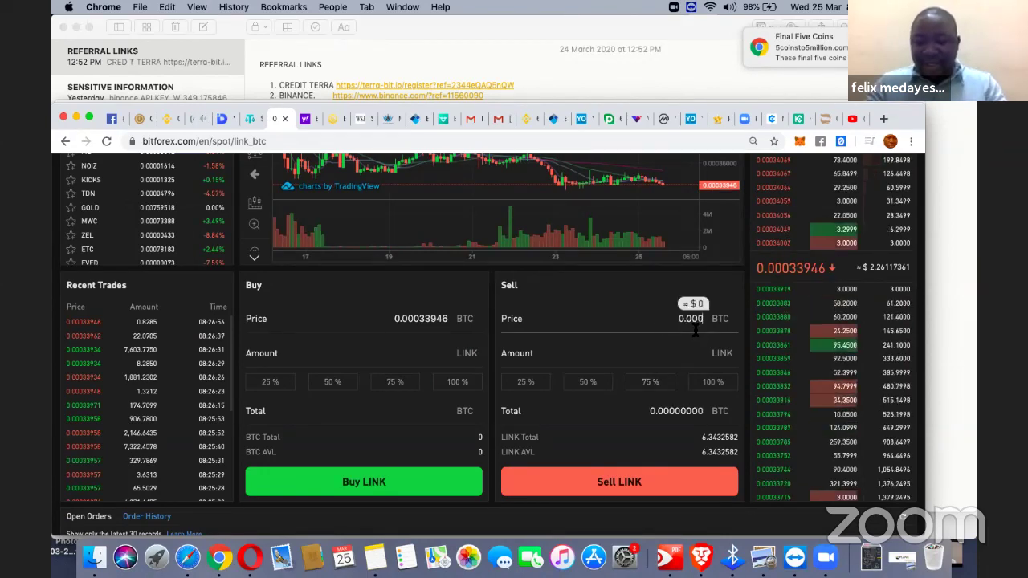
pyautogui.write('670')
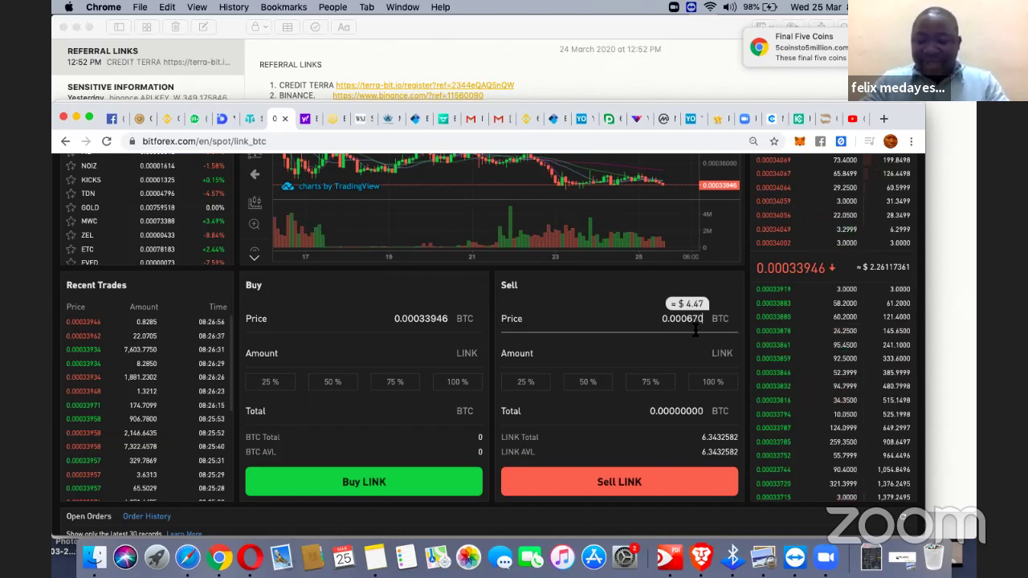
pyautogui.write('00')
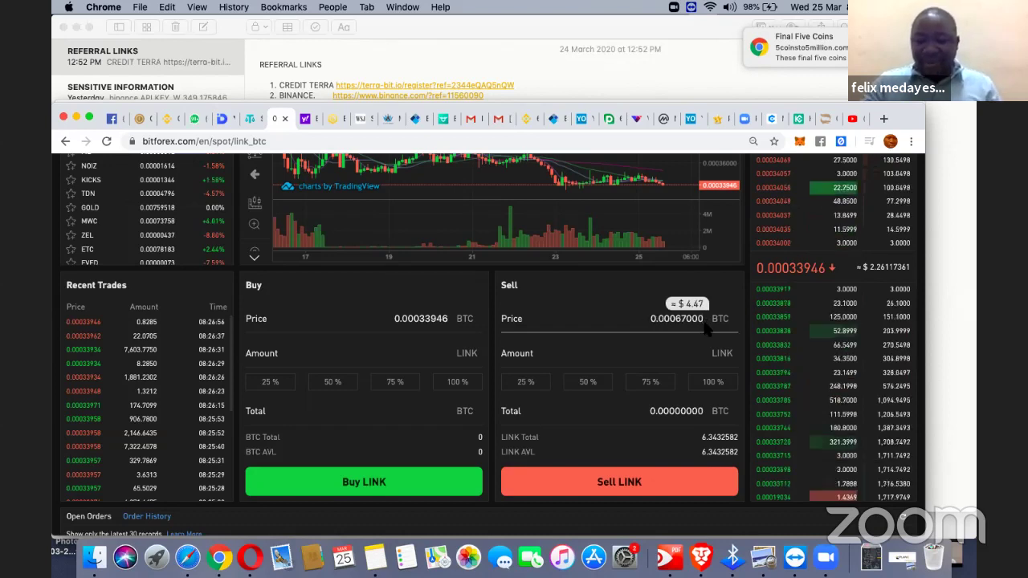
pyautogui.click(710, 383)
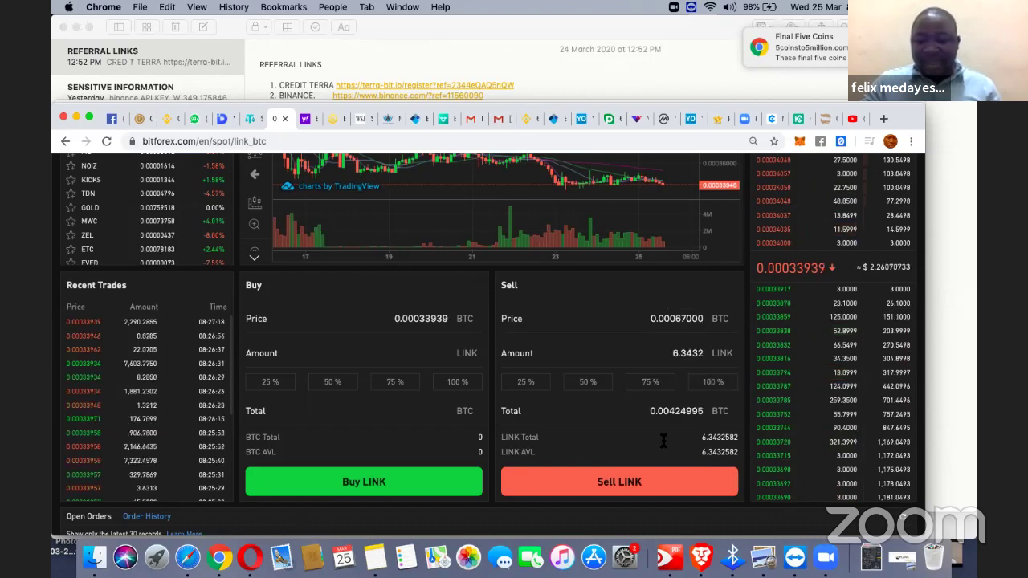
pyautogui.click(626, 484)
# Confirm the 6.3432 LINK sell at 0.00067000 BTC with the 6-digit trading password
pyautogui.click(477, 361)
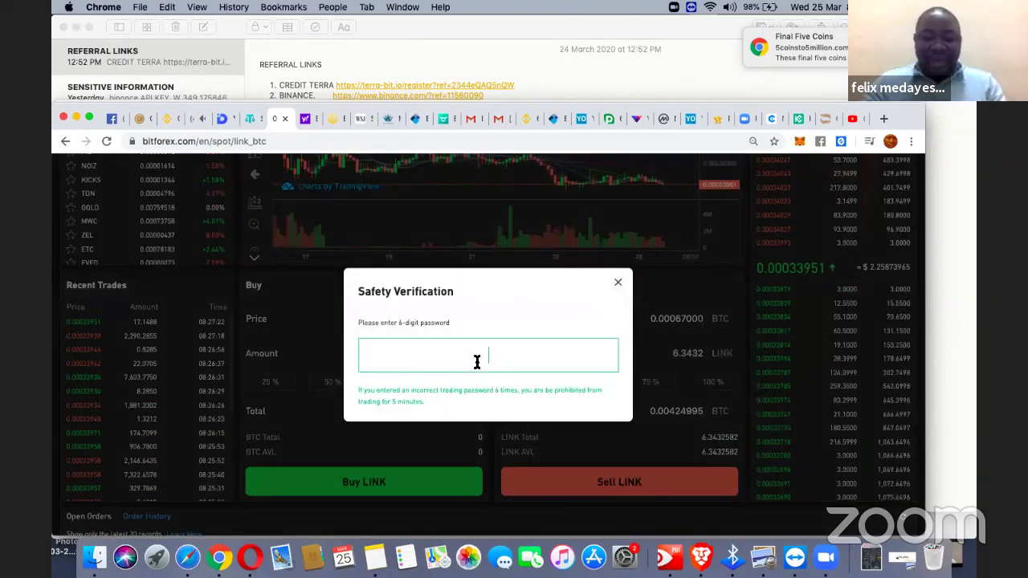
pyautogui.write('••')
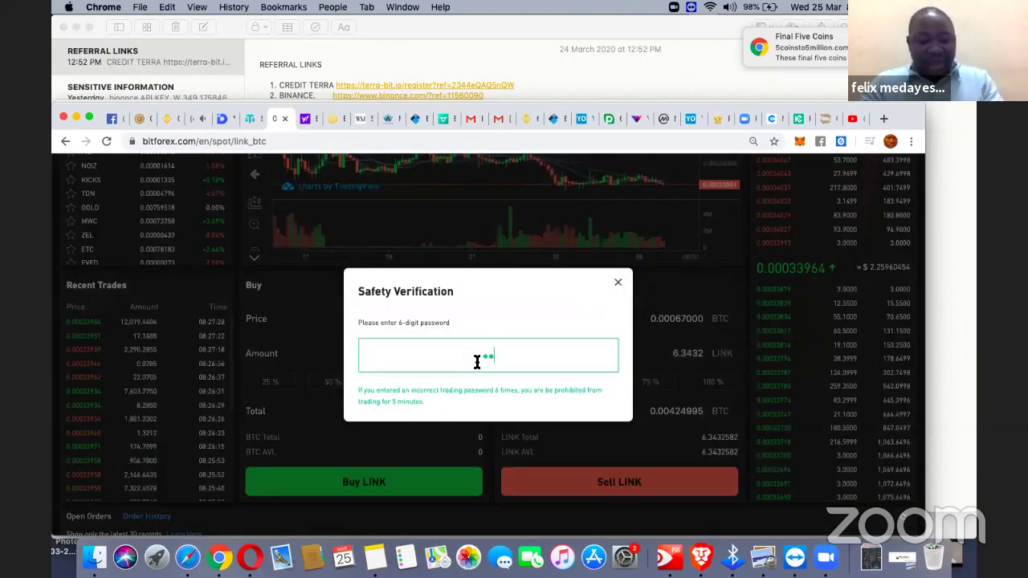
pyautogui.write('••••')
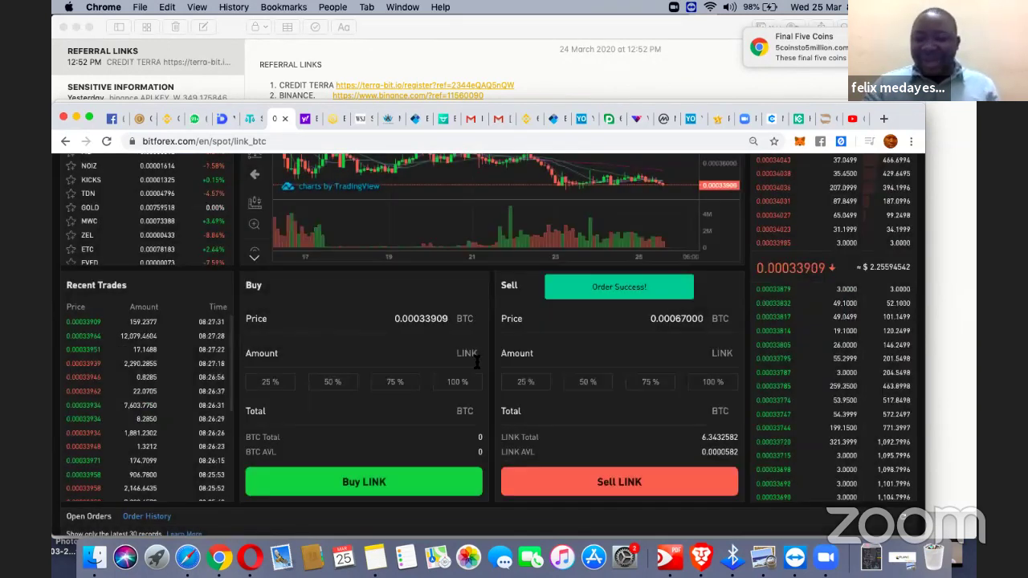
pyautogui.scroll(2, 476, 363)
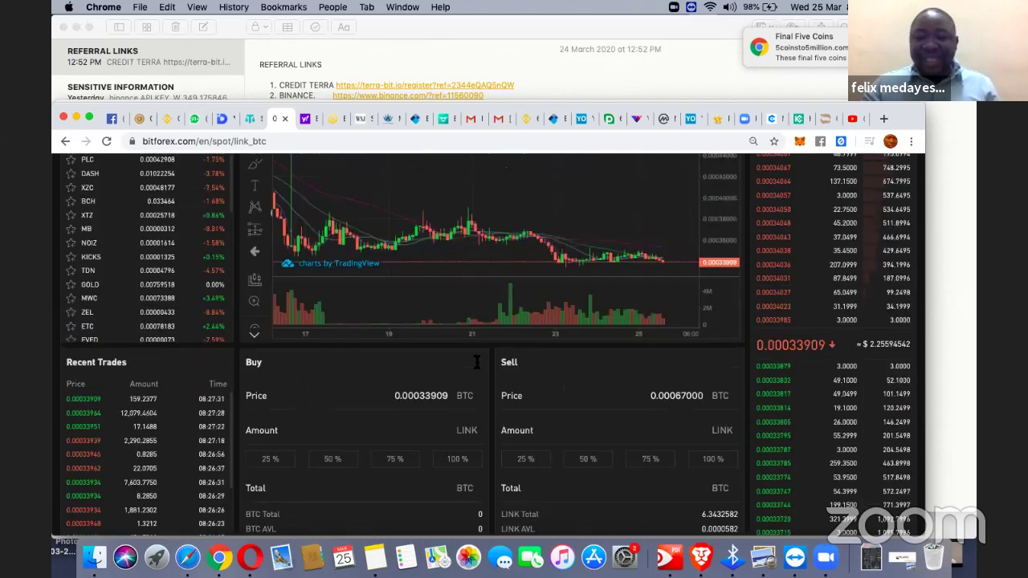
pyautogui.scroll(5, 477, 363)
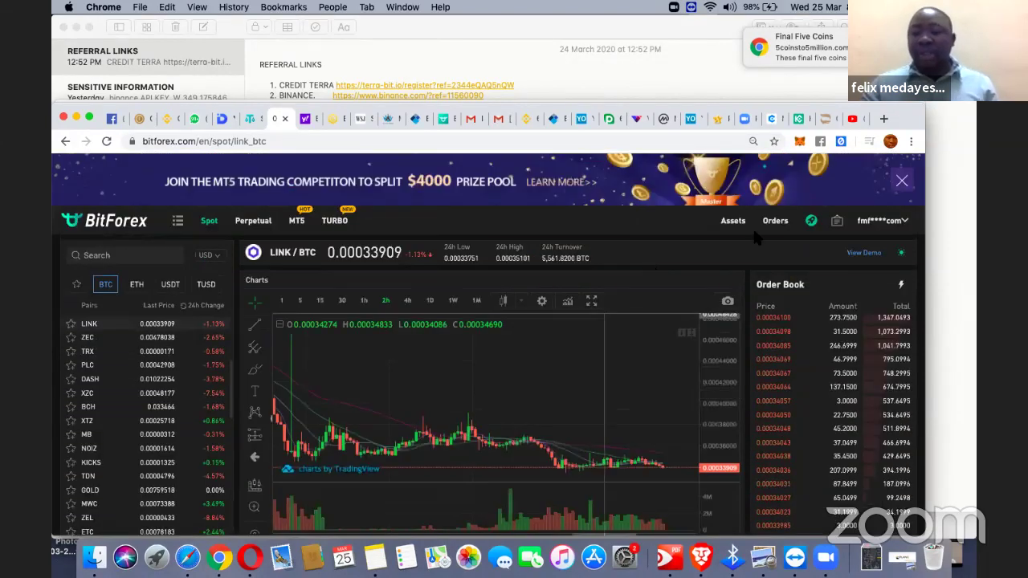
# Open Security Settings from the account menu and scroll through its email, authenticator and password protections
pyautogui.moveTo(880, 227)
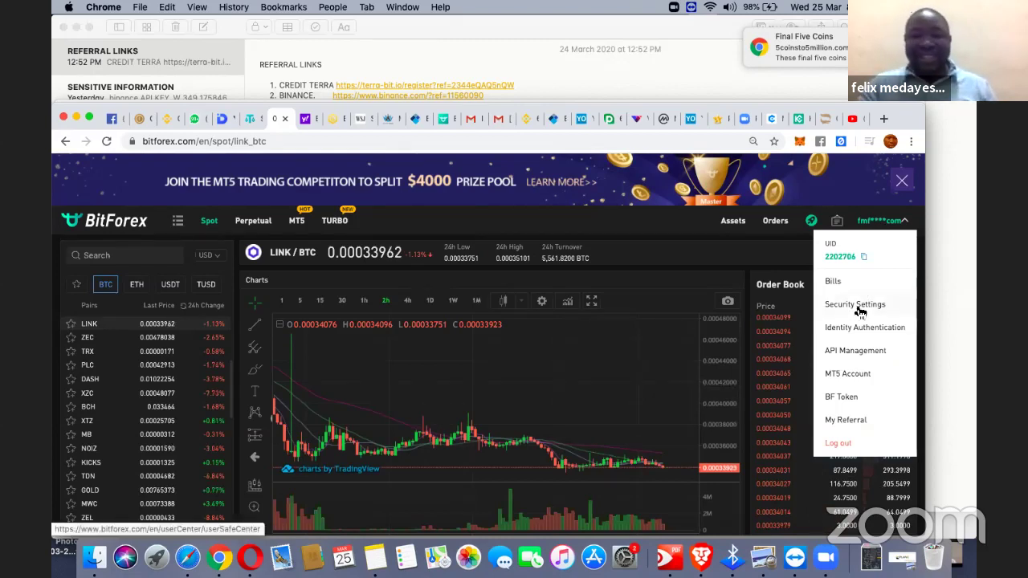
pyautogui.click(858, 310)
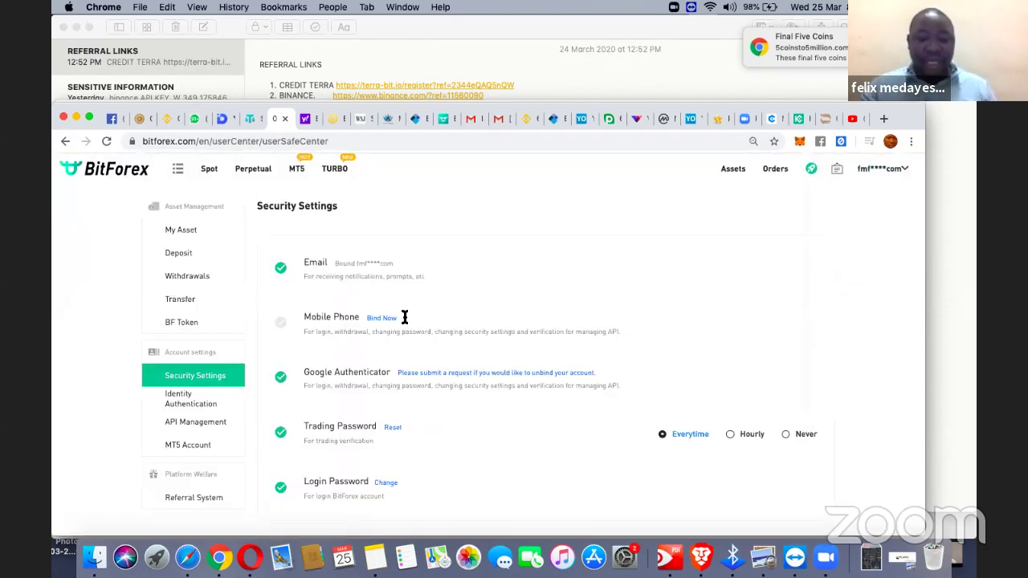
pyautogui.scroll(-2, 413, 377)
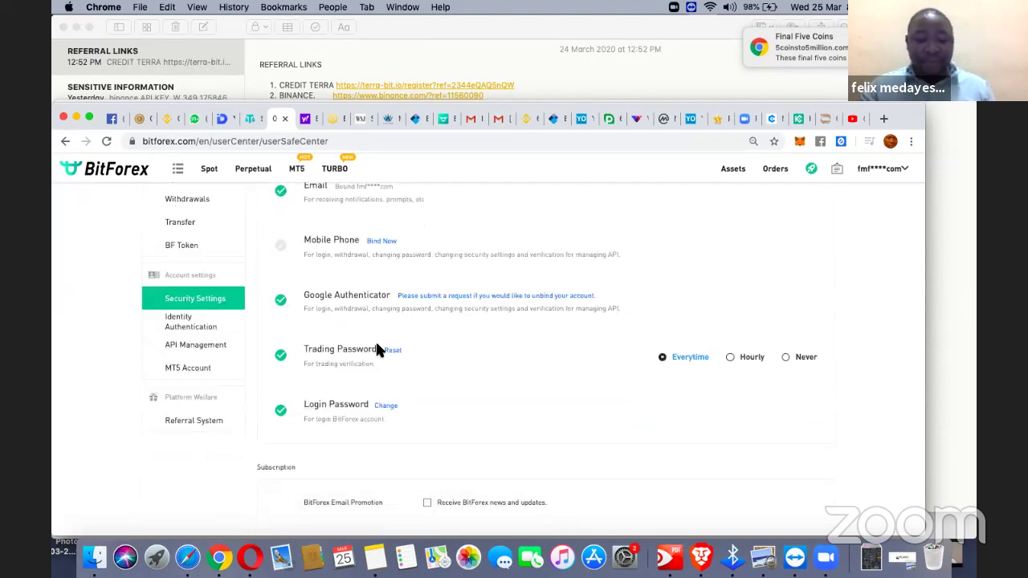
pyautogui.scroll(-1, 391, 359)
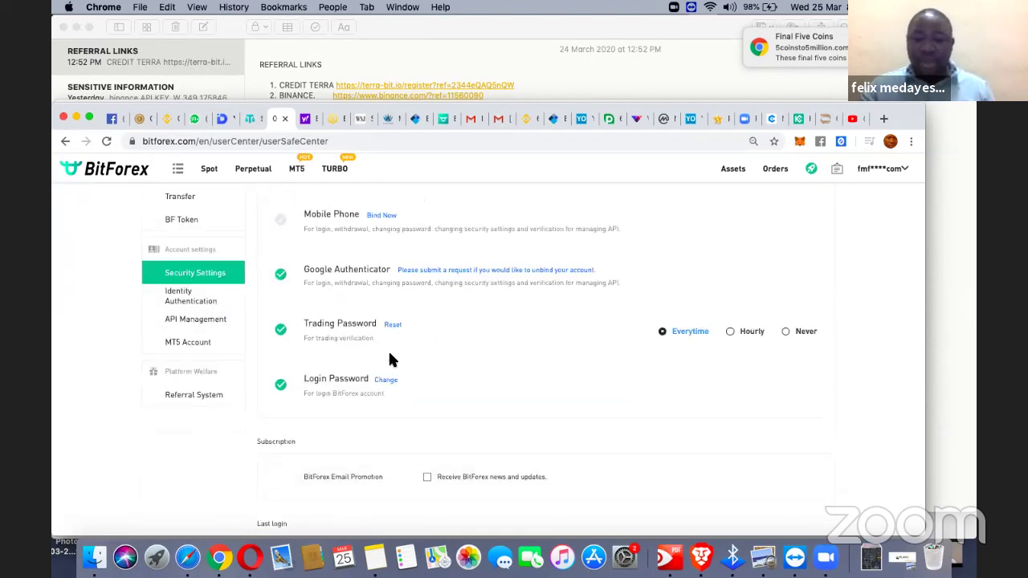
pyautogui.scroll(-1, 773, 319)
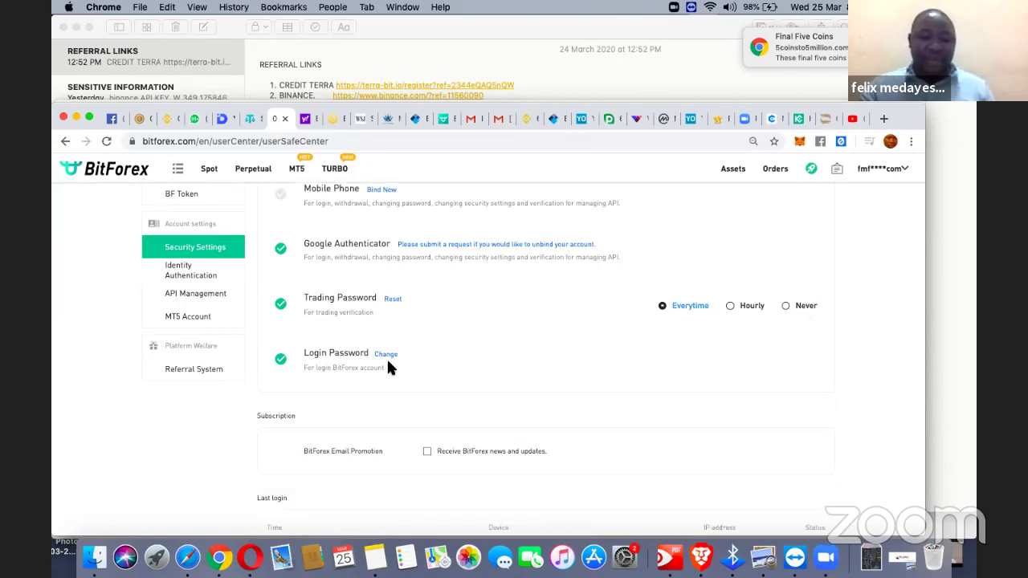
pyautogui.scroll(-2, 327, 350)
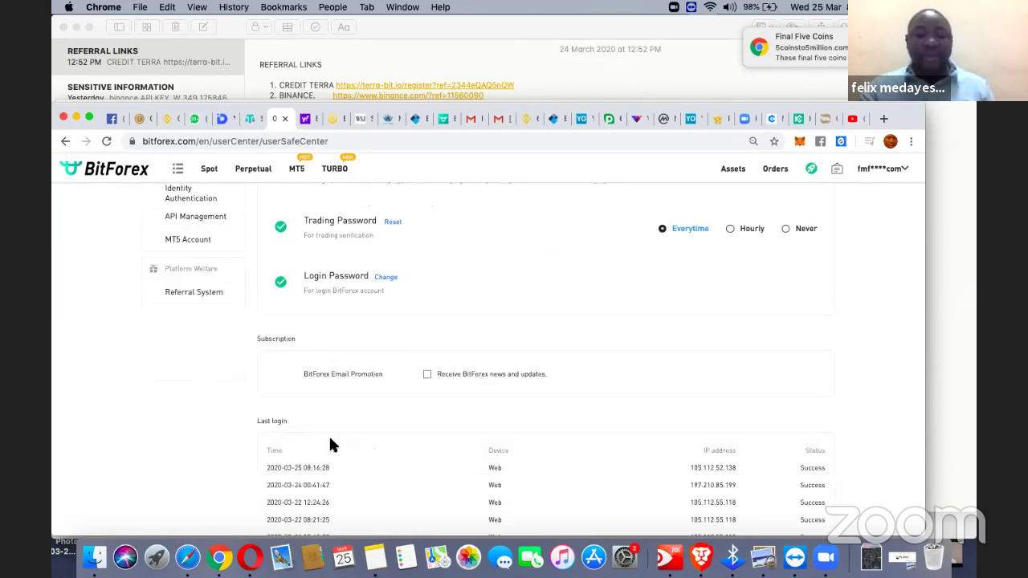
pyautogui.scroll(5, 136, 322)
pyautogui.scroll(1, 145, 314)
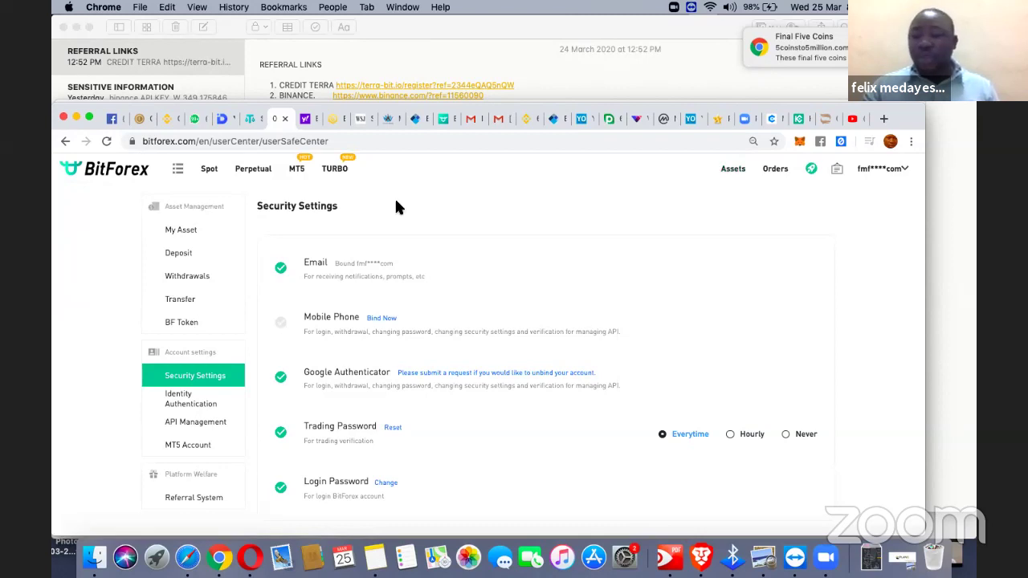
# Switch to KuCoin, log in with the account e-mail and password, and pass the reCAPTCHA check
pyautogui.click(798, 120)
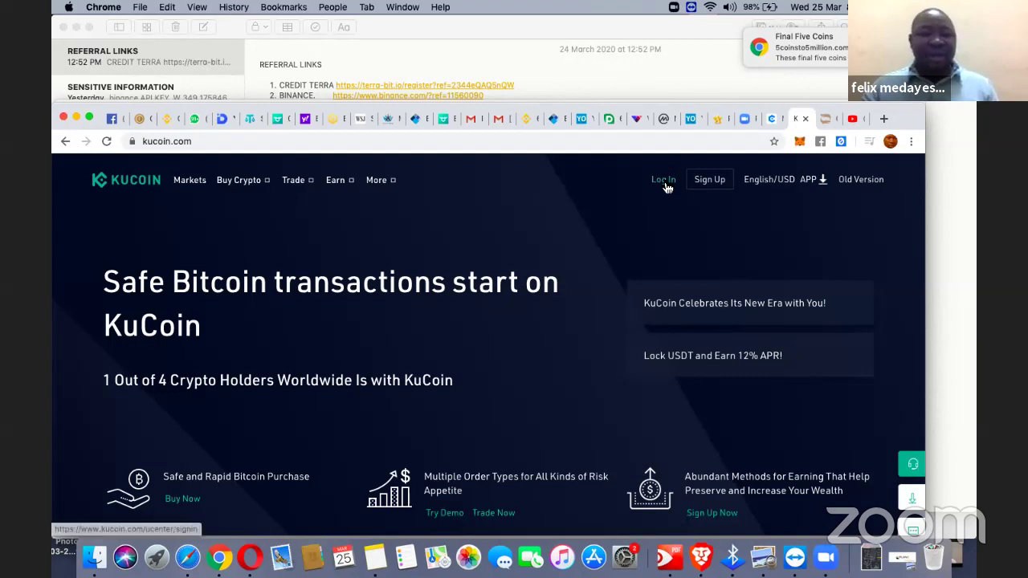
pyautogui.click(664, 182)
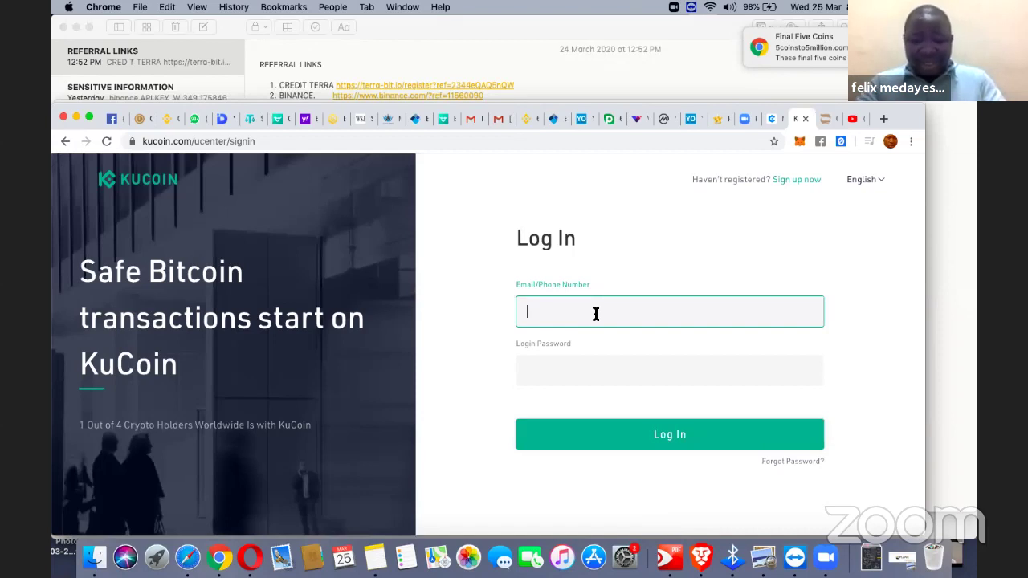
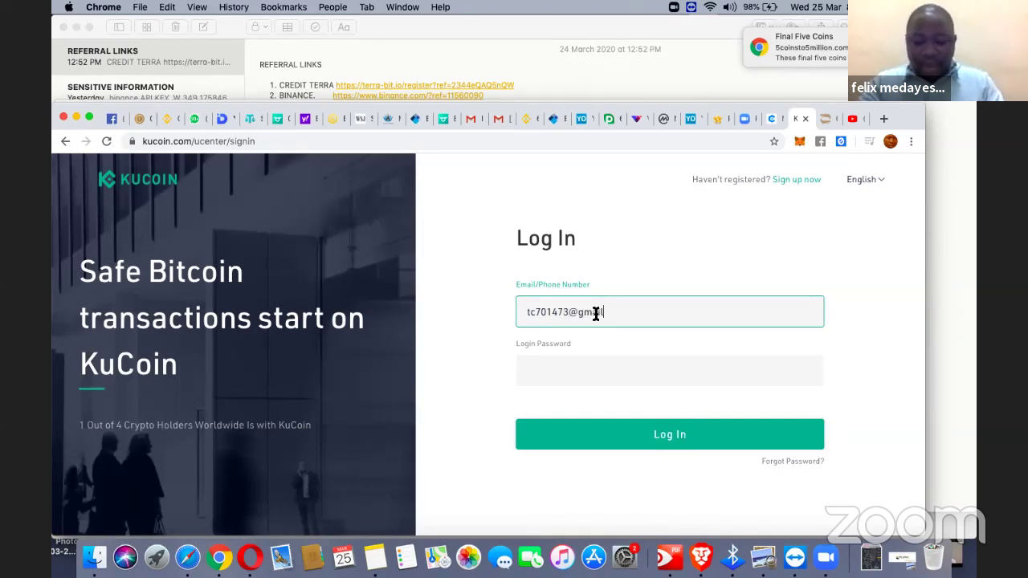
pyautogui.click(579, 345)
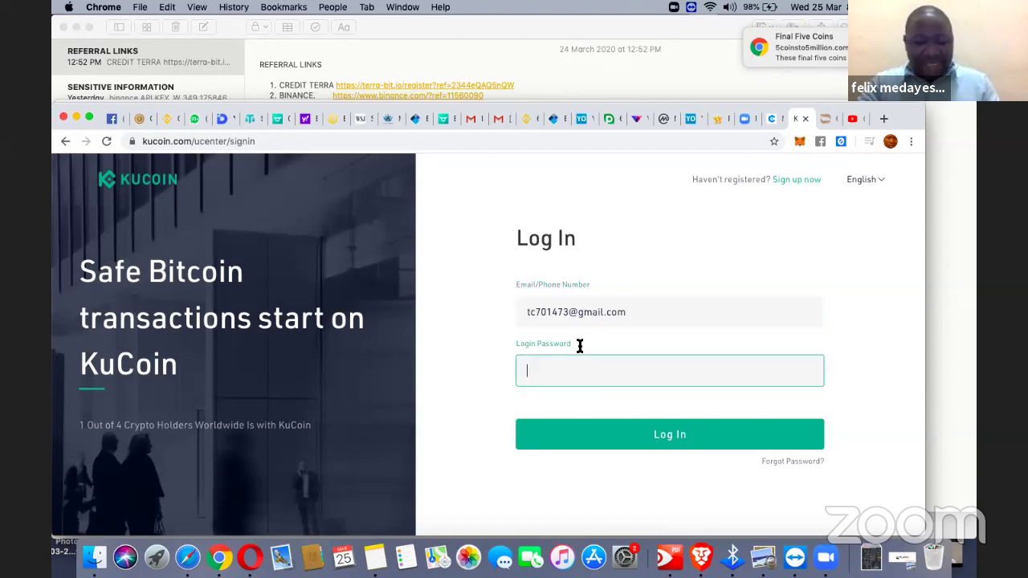
pyautogui.write('•')
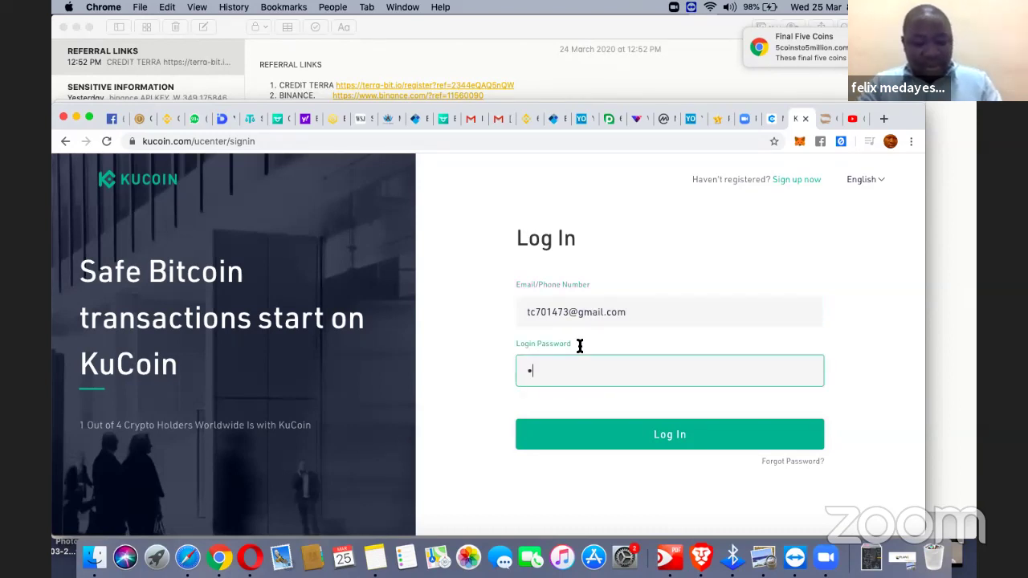
pyautogui.write('••••••')
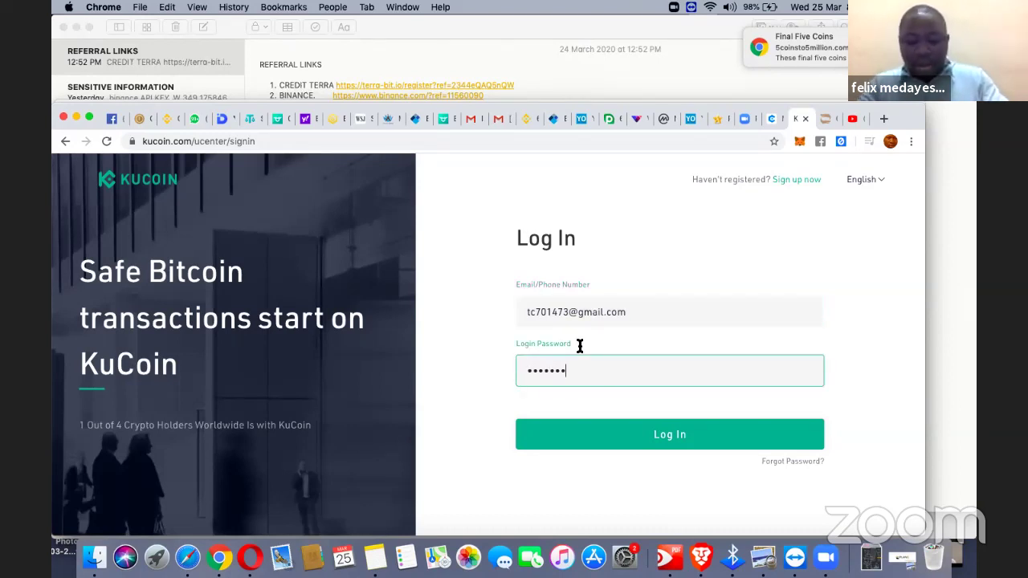
pyautogui.write('•••')
pyautogui.press('Return')
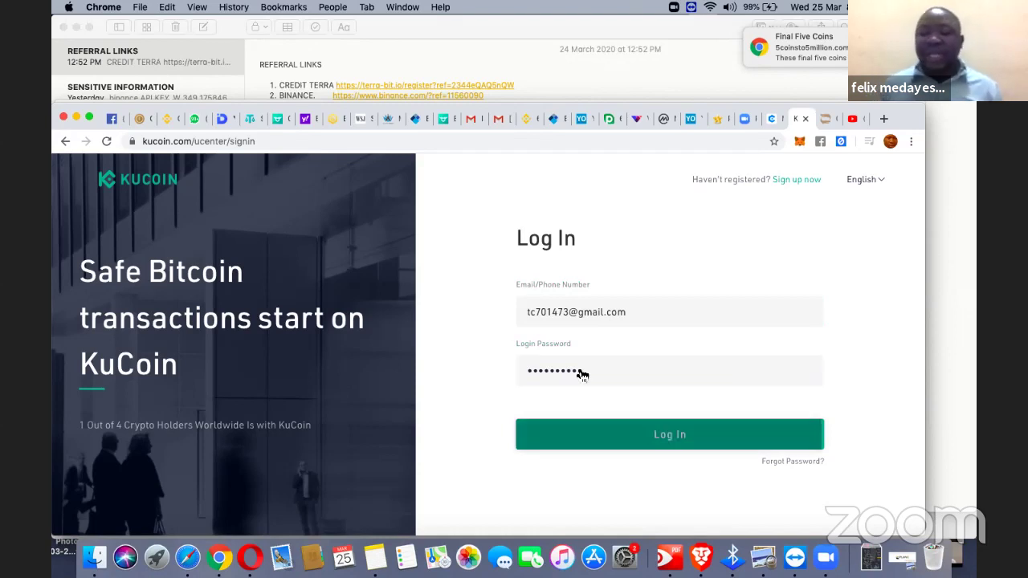
pyautogui.click(635, 438)
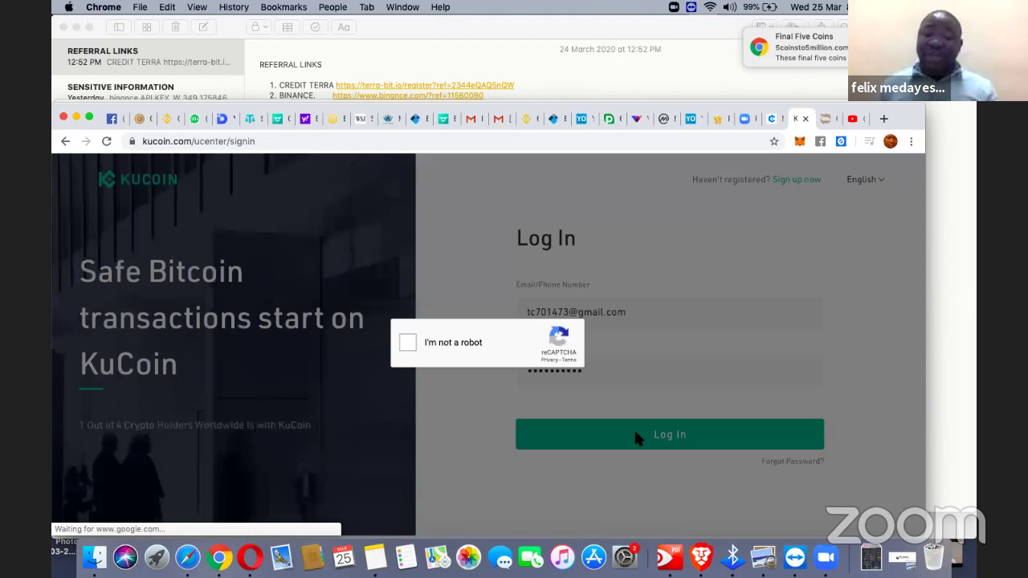
pyautogui.click(407, 343)
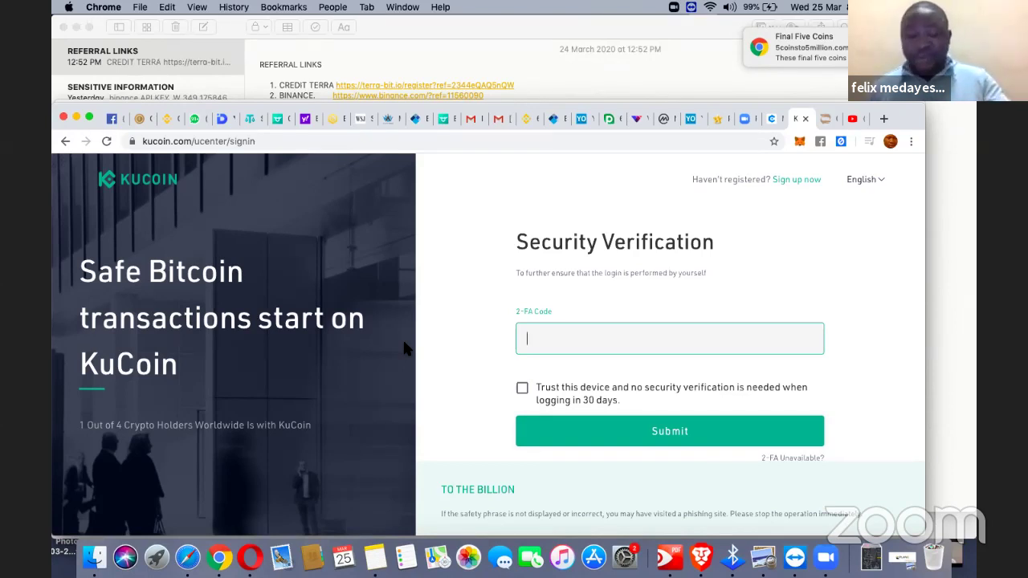
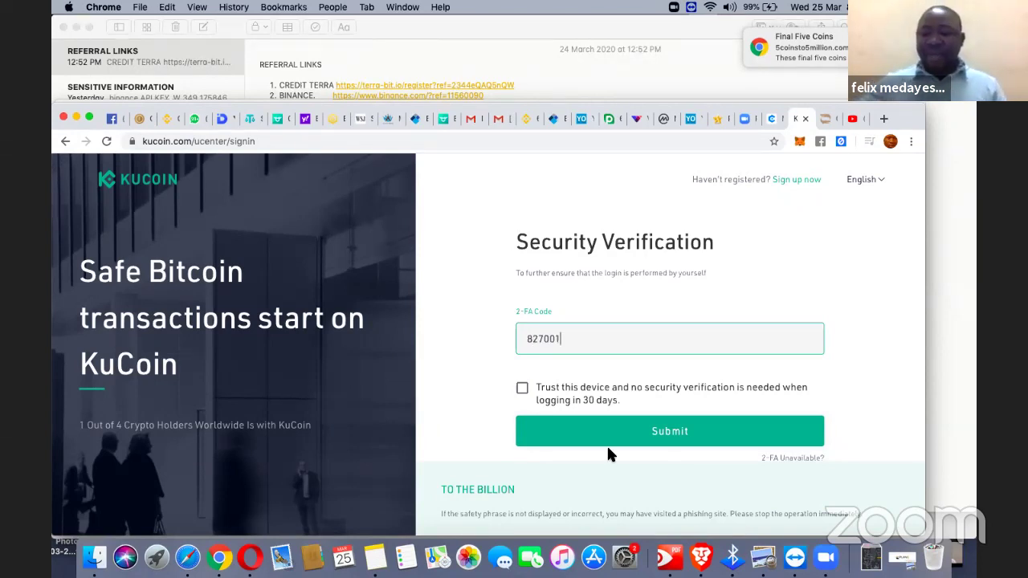
# Complete KuCoin's two-factor sign-in, re-entering a fresh code after the first is rejected
pyautogui.press('Return')
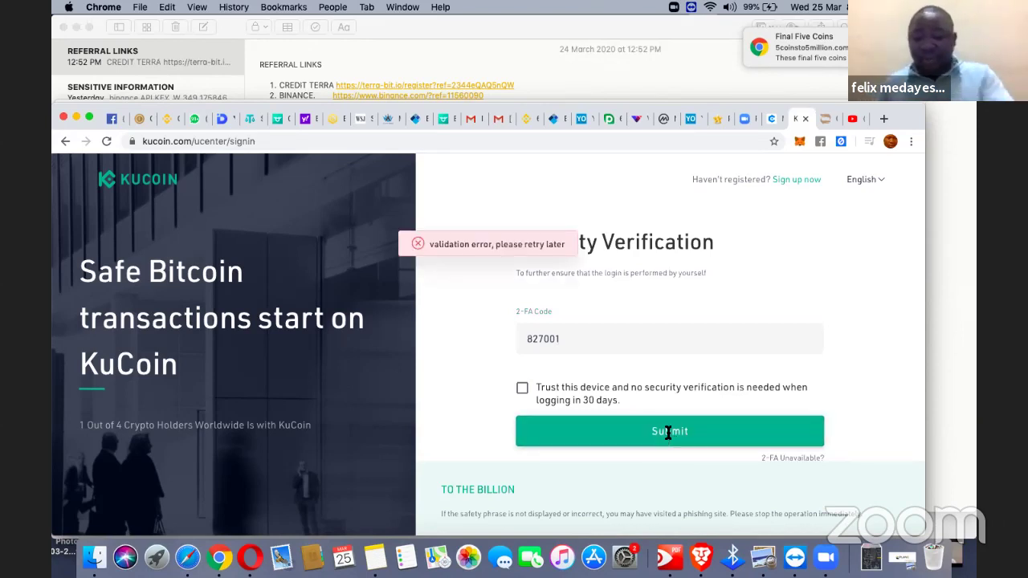
pyautogui.press('BackSpace')
pyautogui.press('BackSpace')
pyautogui.press('BackSpace')
pyautogui.press('BackSpace')
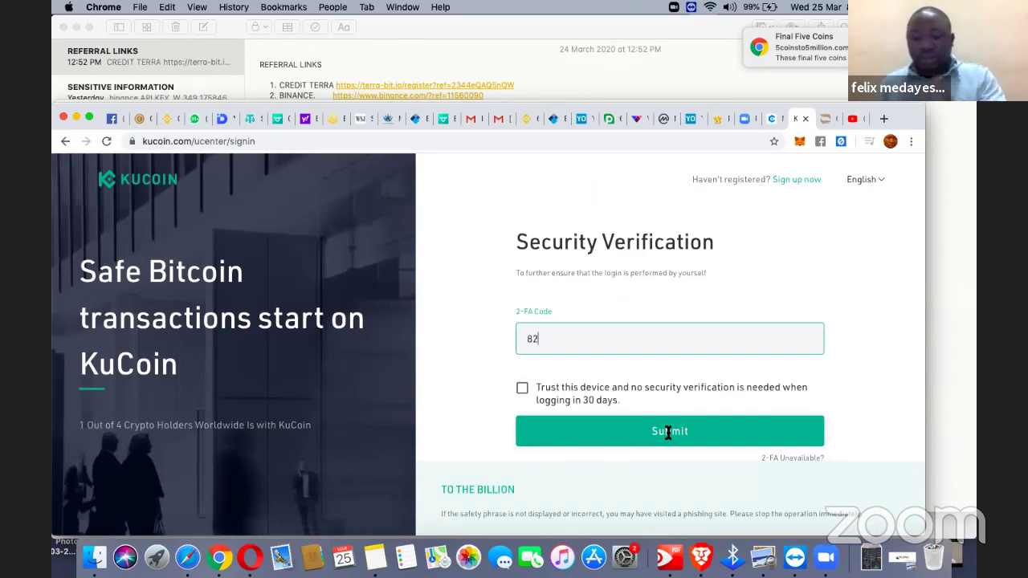
pyautogui.press('BackSpace')
pyautogui.press('BackSpace')
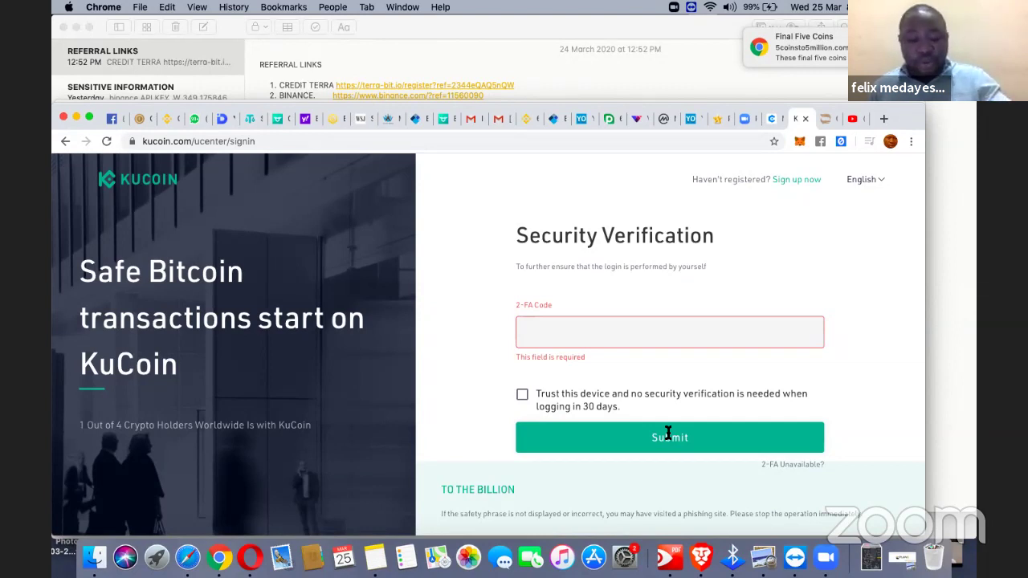
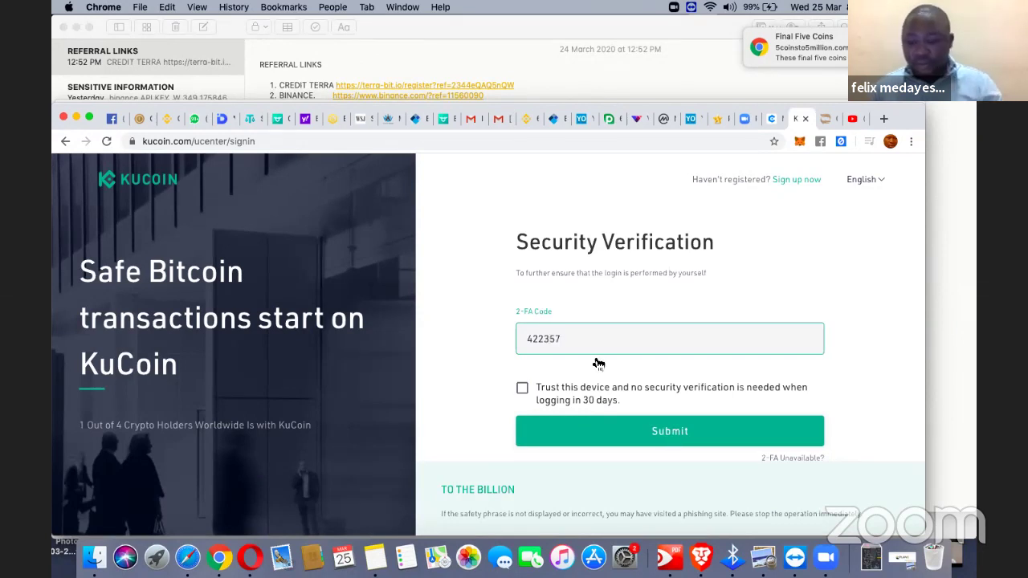
pyautogui.press('Return')
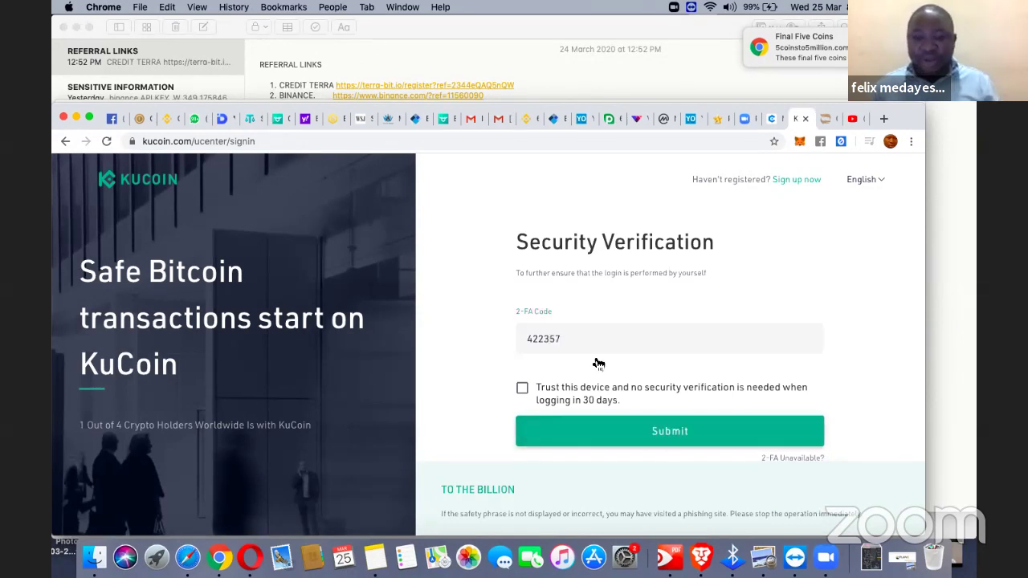
pyautogui.click(642, 439)
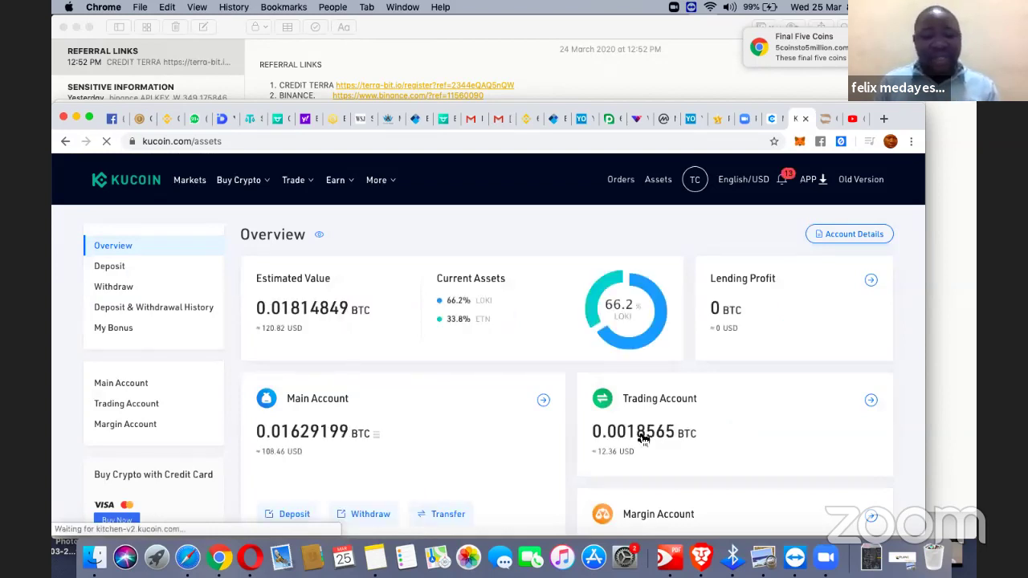
# Review the Main and Trading Account balances on the assets overview, then go to Deposit
pyautogui.scroll(-1, 643, 438)
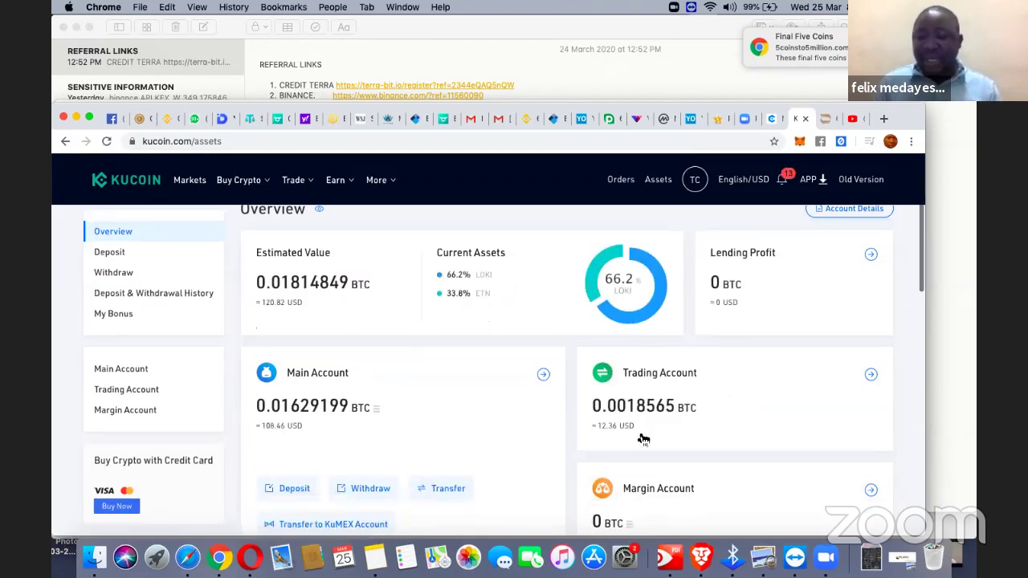
pyautogui.scroll(-3, 643, 439)
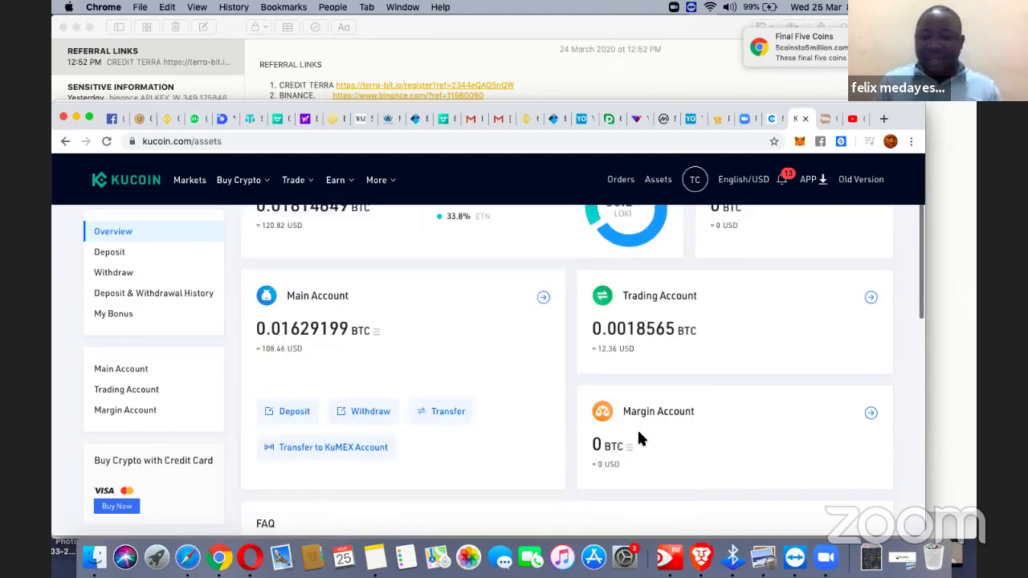
pyautogui.scroll(4, 638, 436)
pyautogui.moveTo(649, 211)
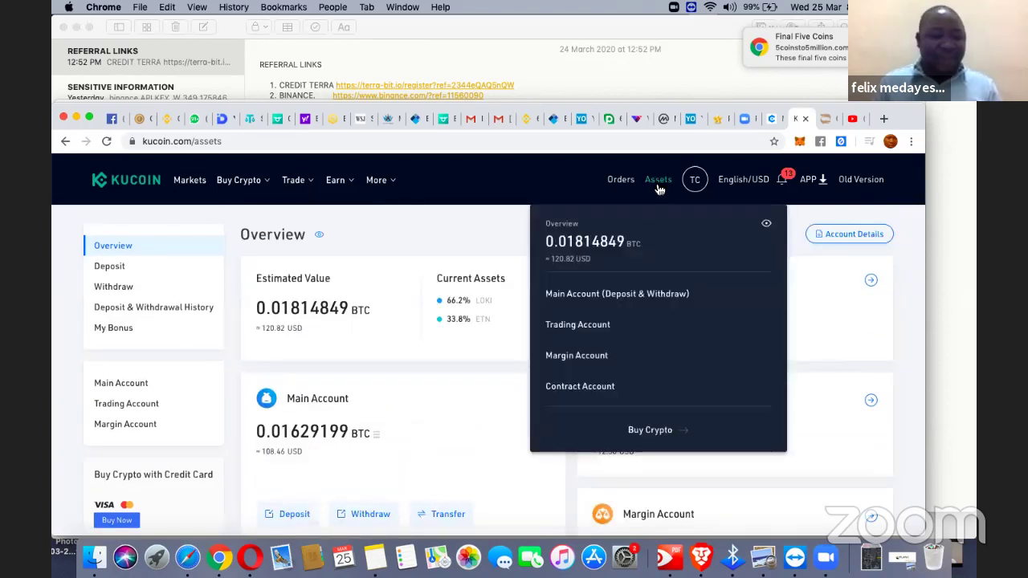
pyautogui.click(604, 250)
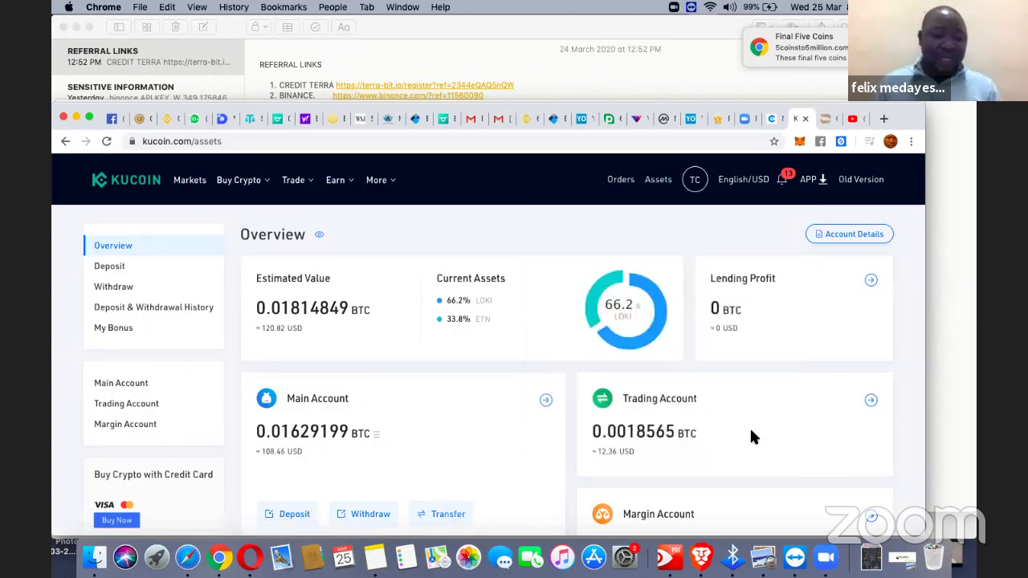
pyautogui.click(113, 274)
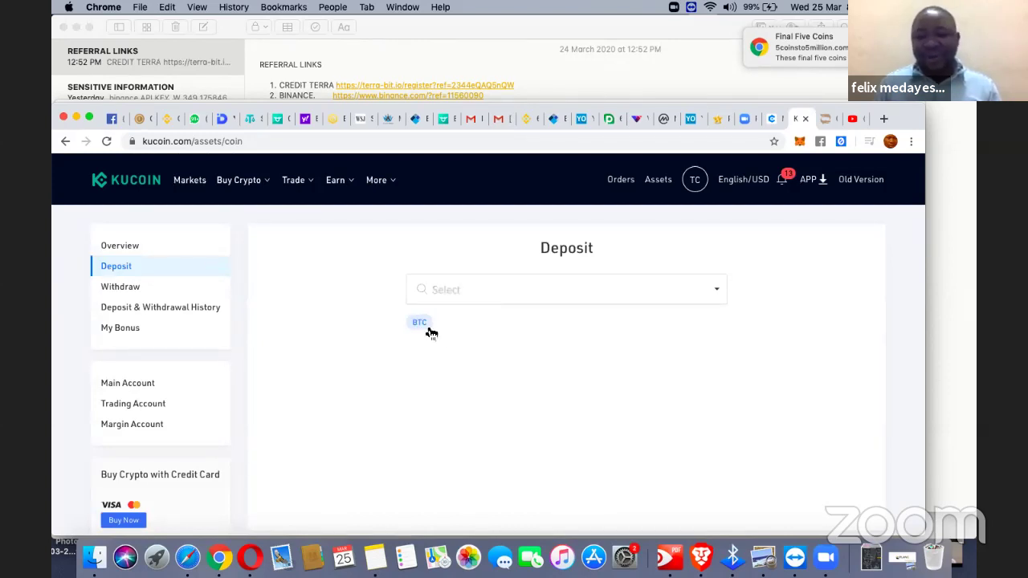
# Select BTC as the deposit coin and copy its deposit wallet address
pyautogui.click(544, 296)
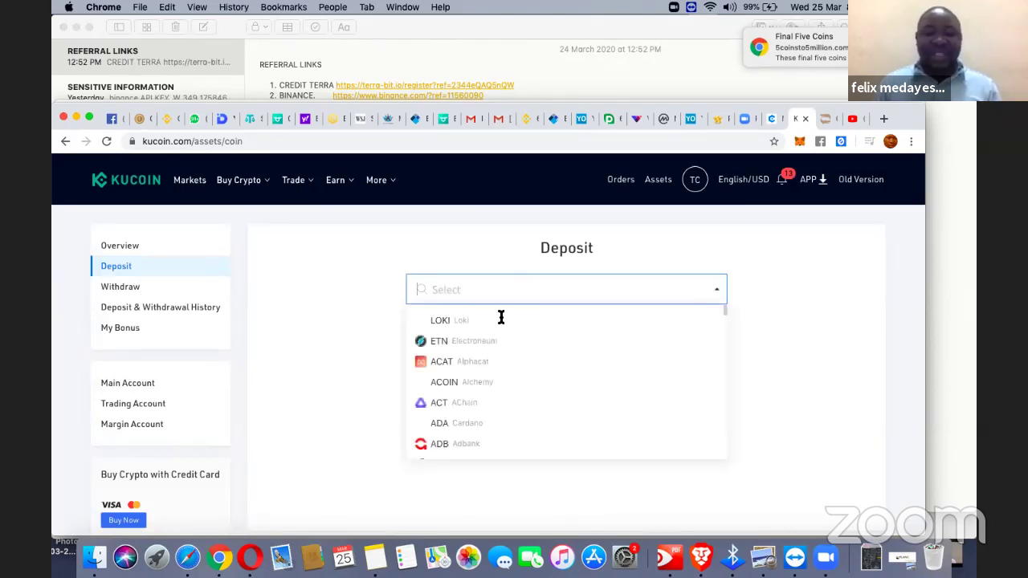
pyautogui.write('btc')
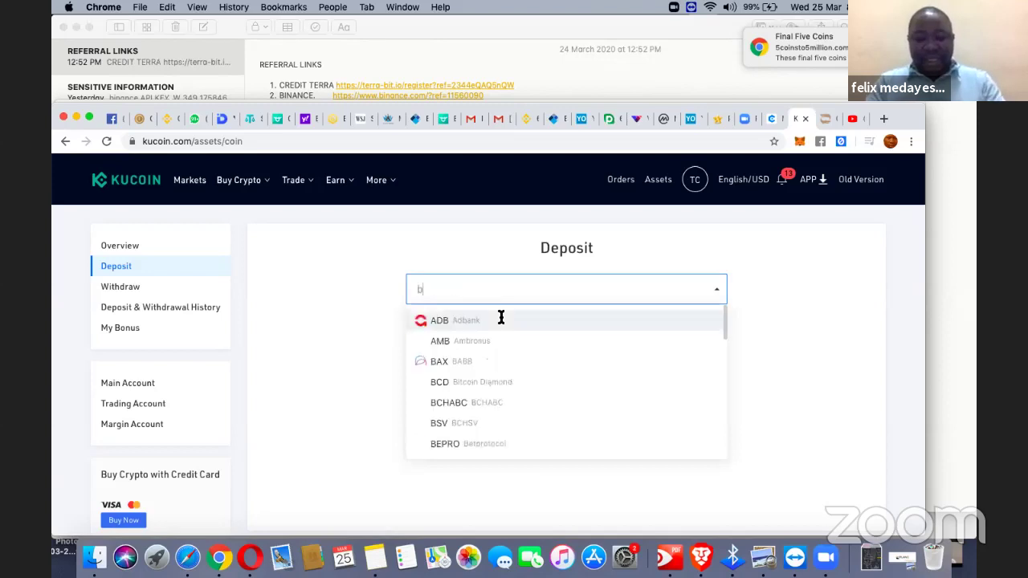
pyautogui.click(466, 325)
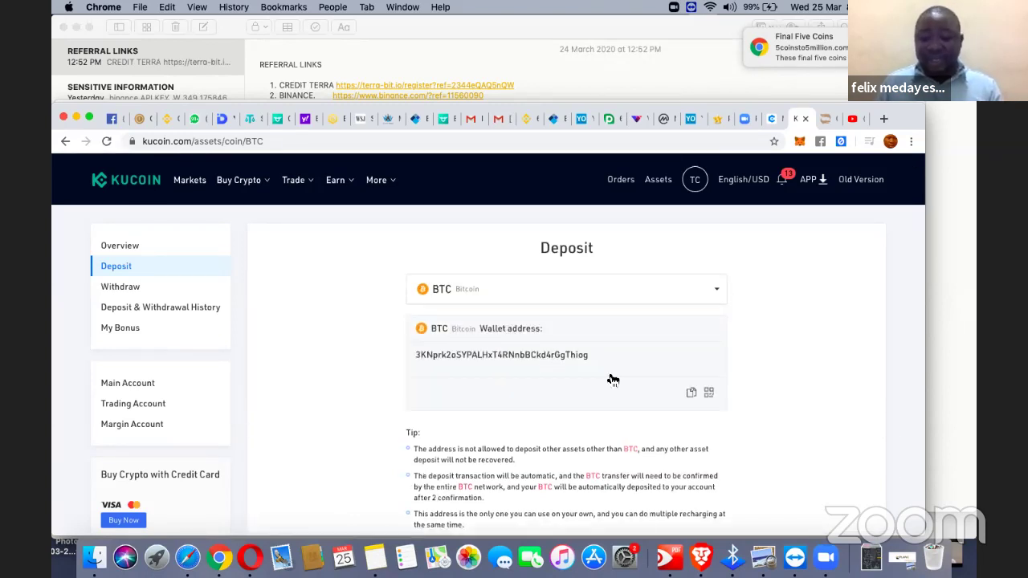
pyautogui.click(691, 392)
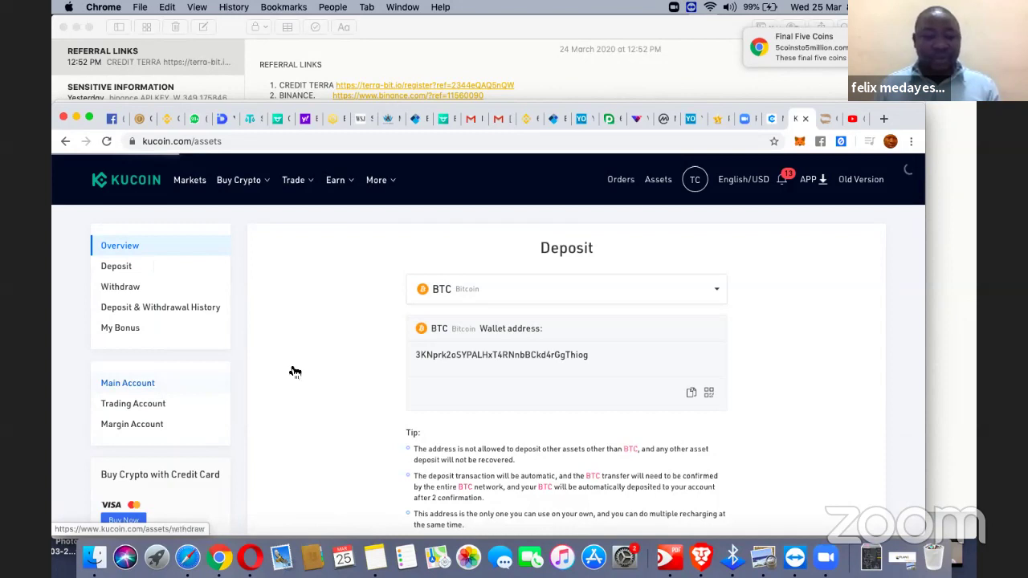
pyautogui.scroll(-1, 394, 416)
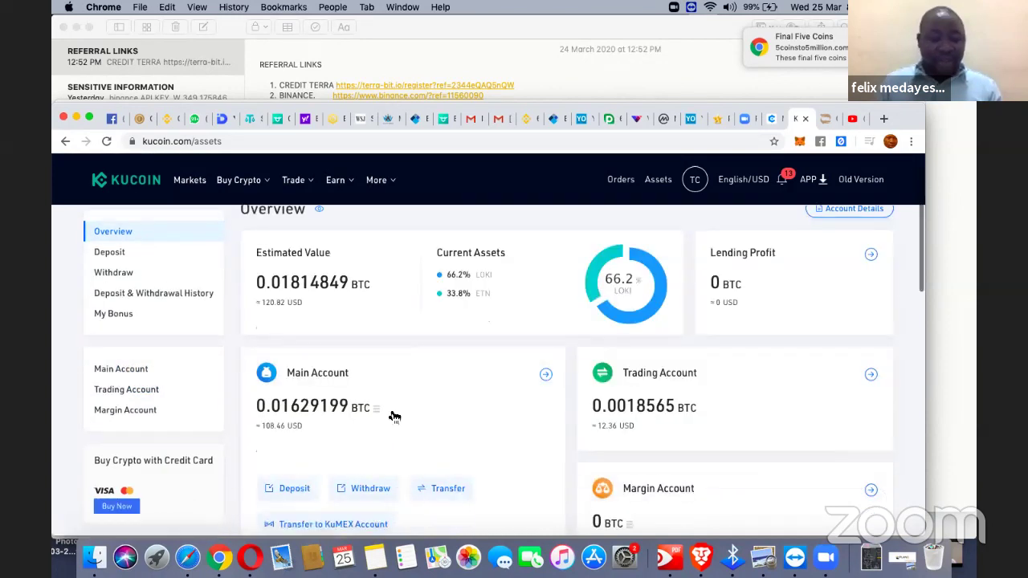
pyautogui.scroll(-3, 395, 416)
pyautogui.scroll(-2, 436, 337)
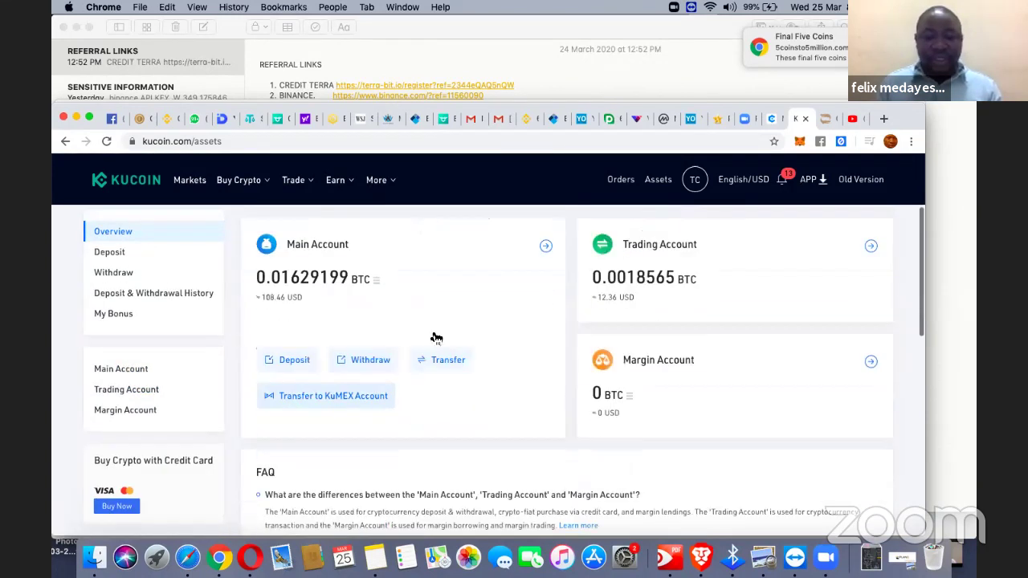
pyautogui.scroll(-1, 444, 343)
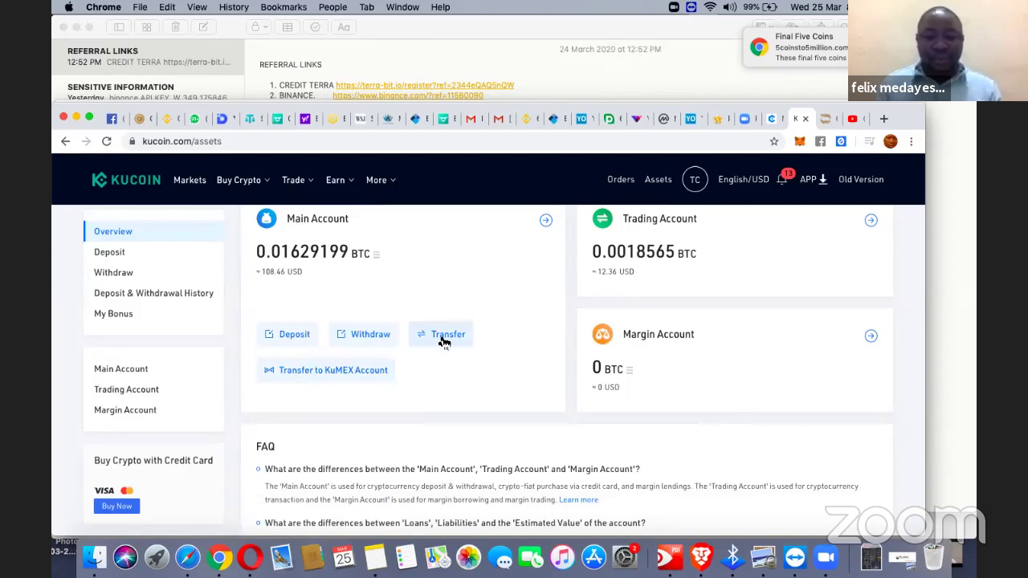
# Start a transfer with BTC as the coin and try an amount of 0.005
pyautogui.click(444, 341)
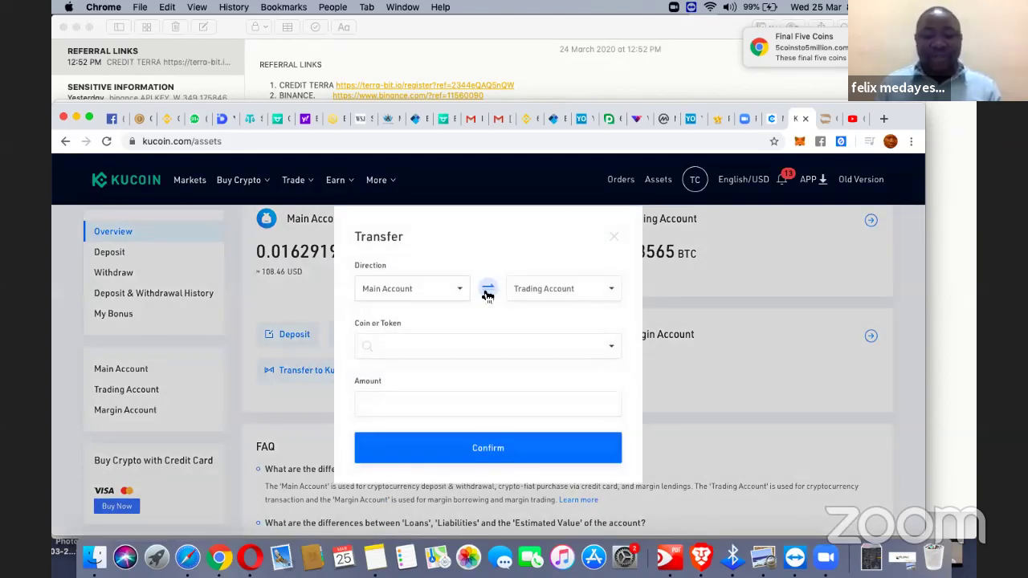
pyautogui.click(605, 344)
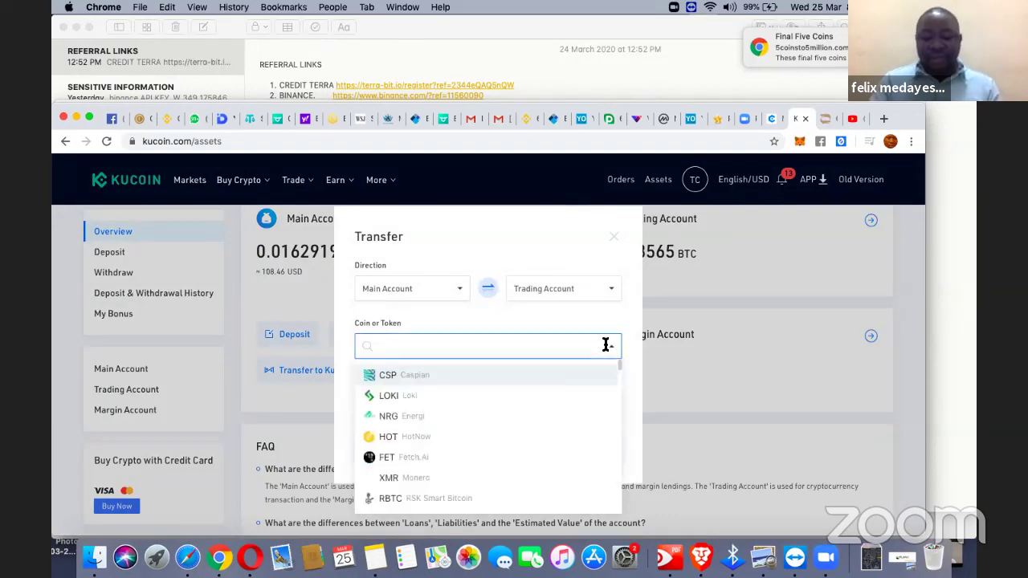
pyautogui.write('b')
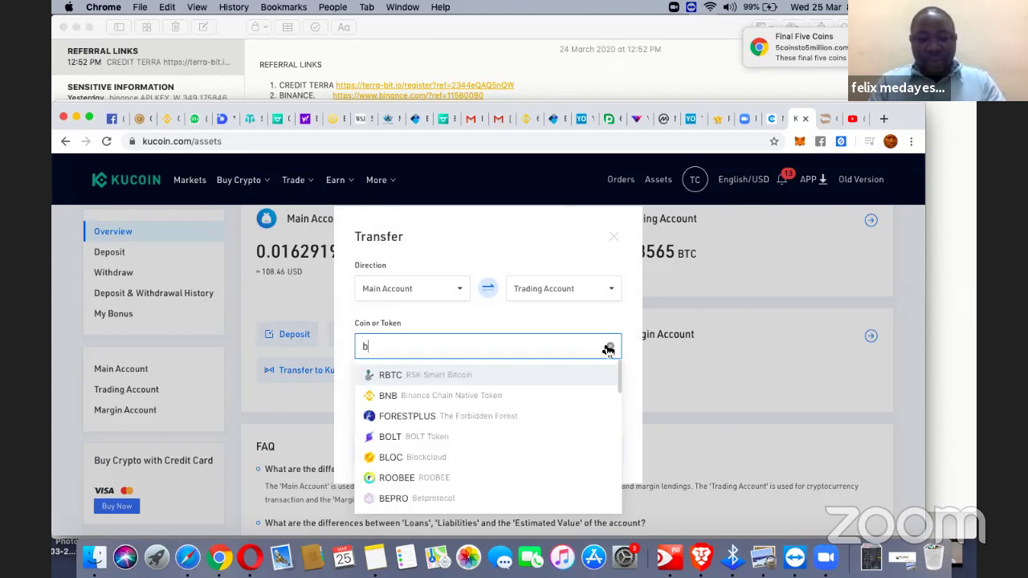
pyautogui.write('tc')
pyautogui.press('Return')
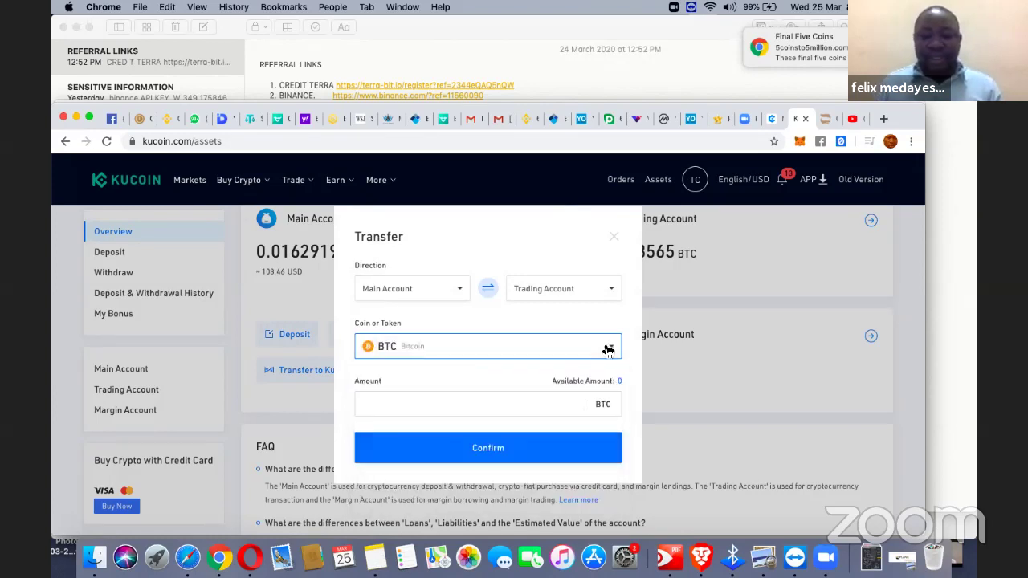
pyautogui.click(522, 408)
pyautogui.write('0')
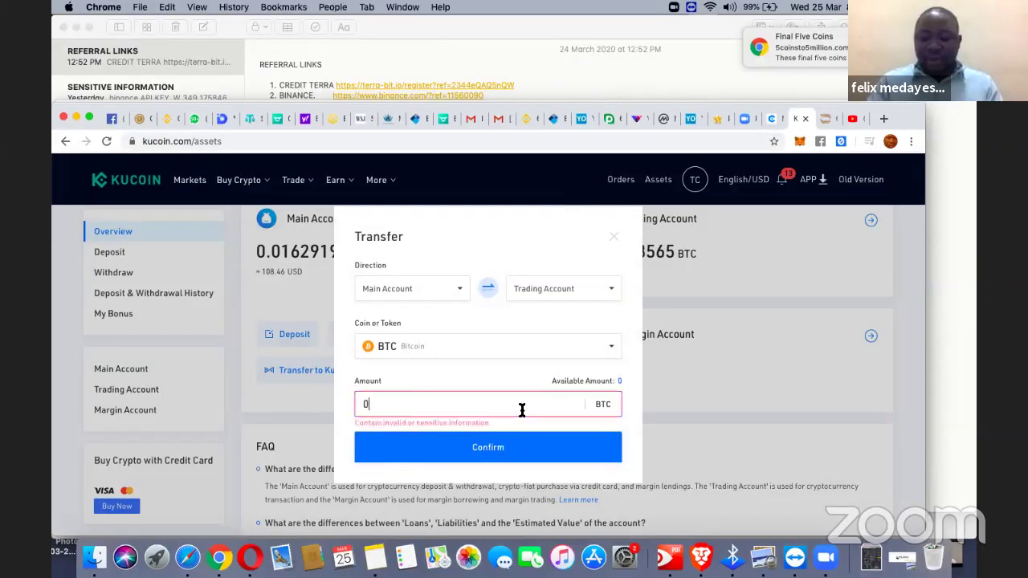
pyautogui.write('.005')
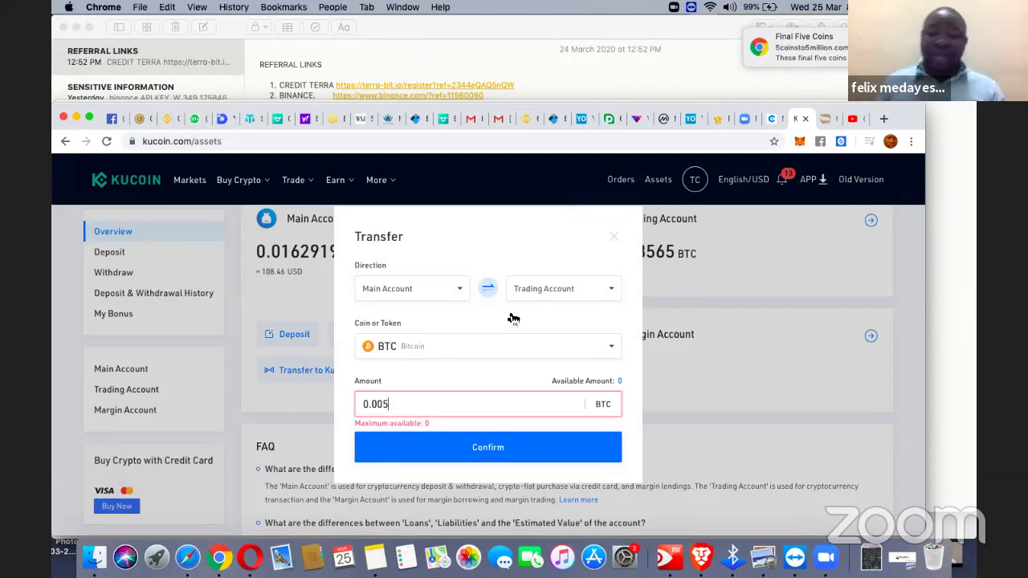
# Reverse the transfer direction and back, keeping Main Account to Trading Account
pyautogui.click(488, 290)
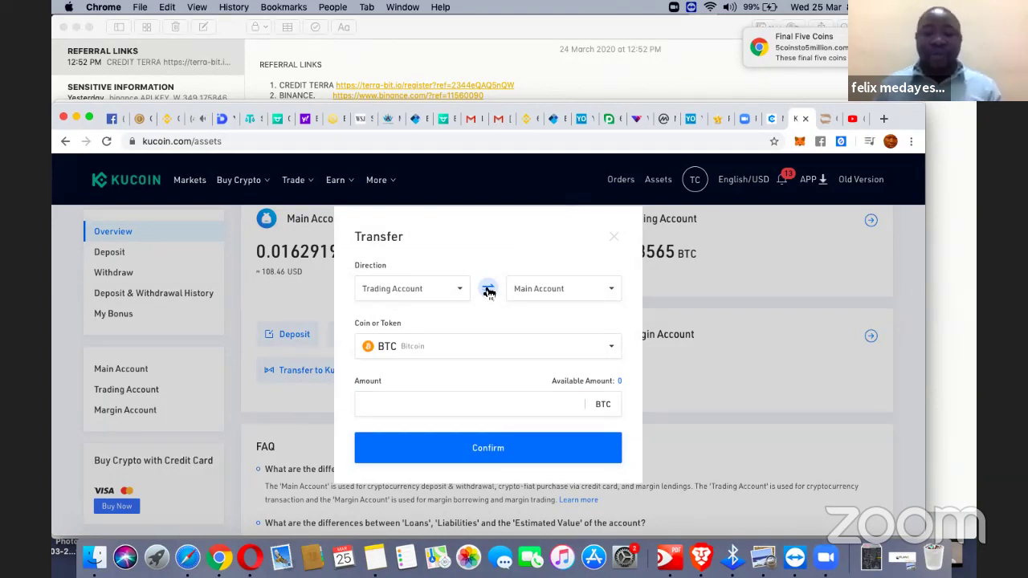
pyautogui.click(415, 291)
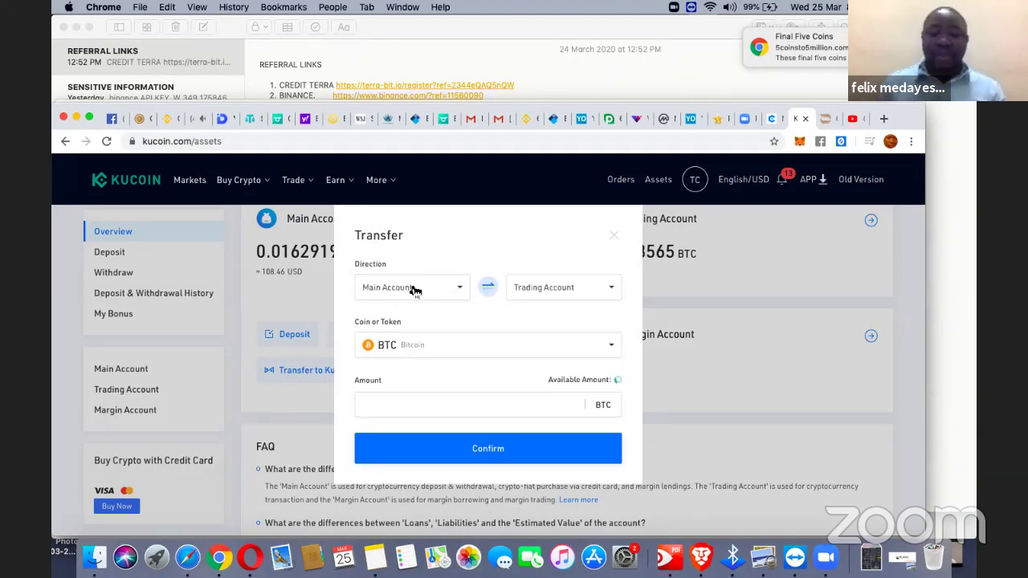
pyautogui.click(462, 294)
pyautogui.click(553, 294)
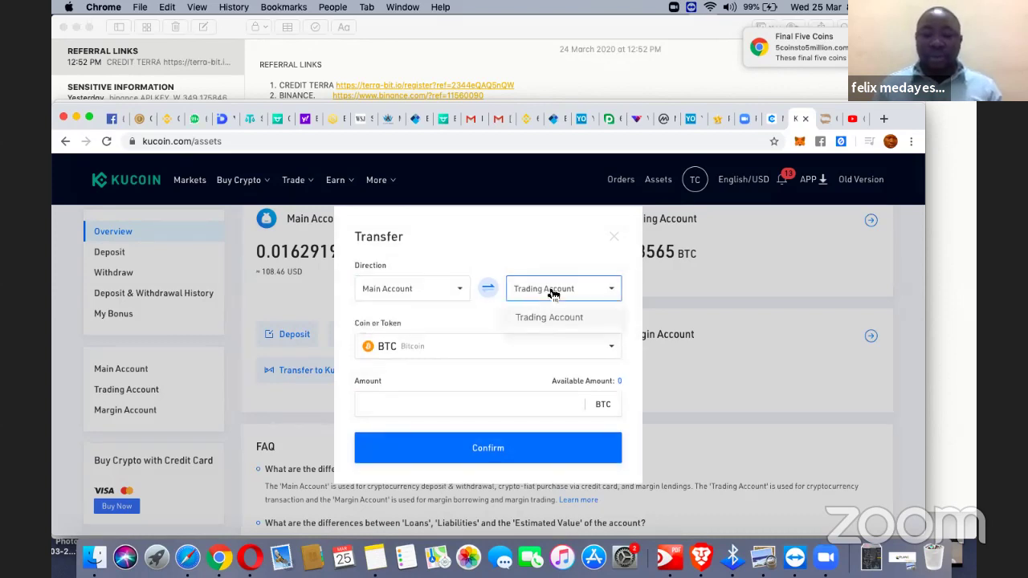
pyautogui.click(549, 317)
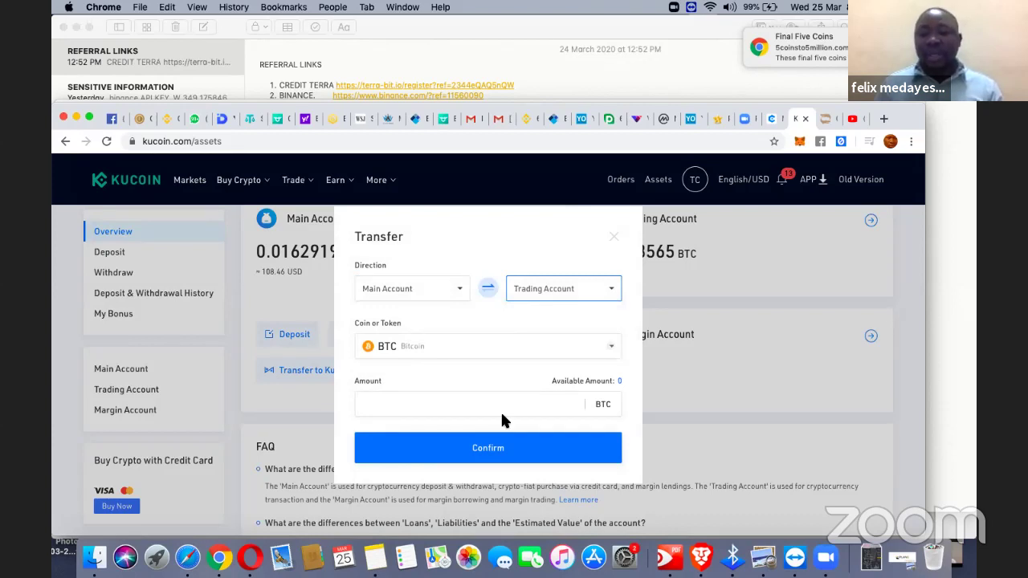
pyautogui.click(664, 299)
# Close the transfer form and go to KuCoin's Spot trading page
pyautogui.moveTo(297, 185)
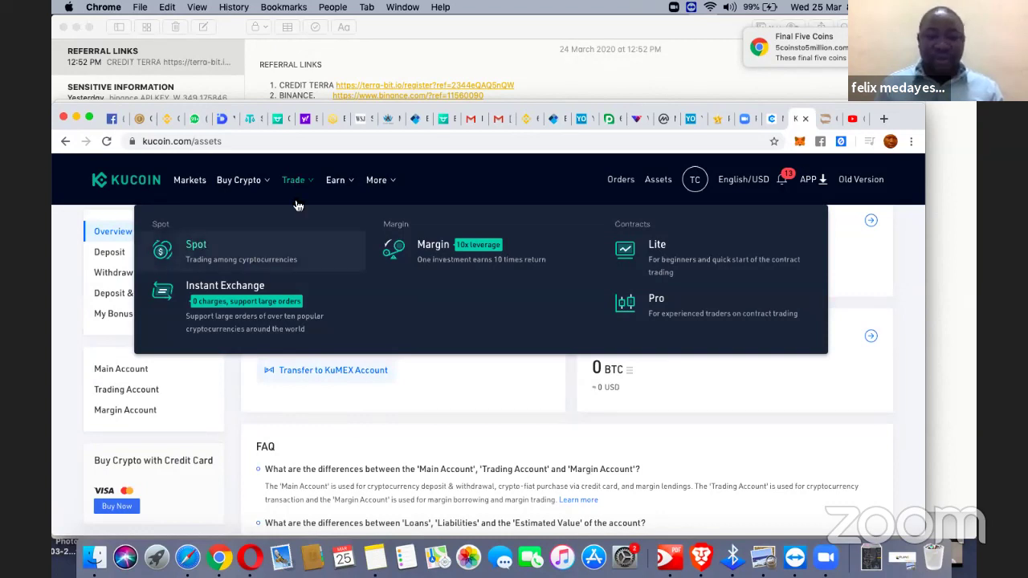
pyautogui.moveTo(336, 181)
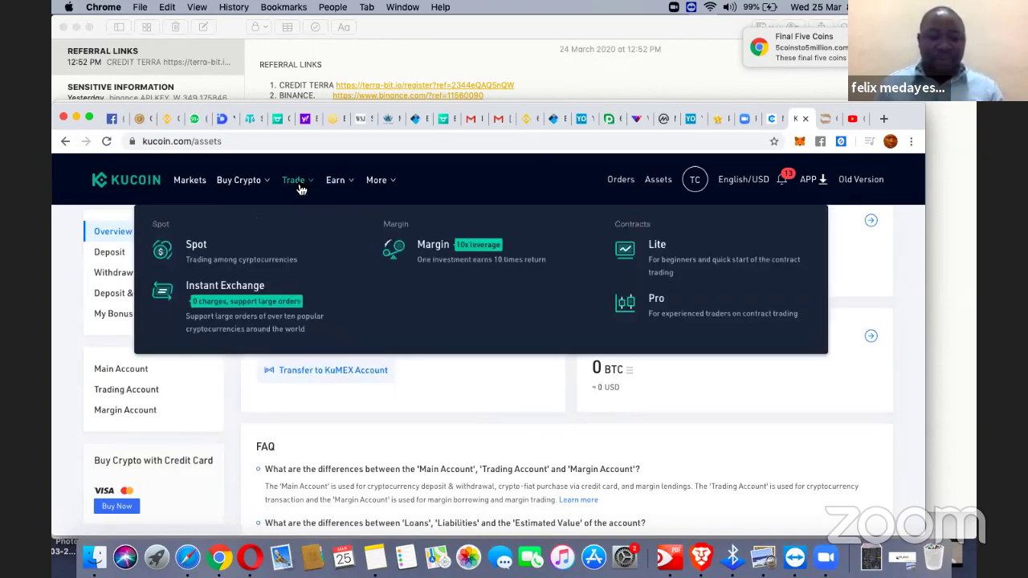
pyautogui.click(252, 263)
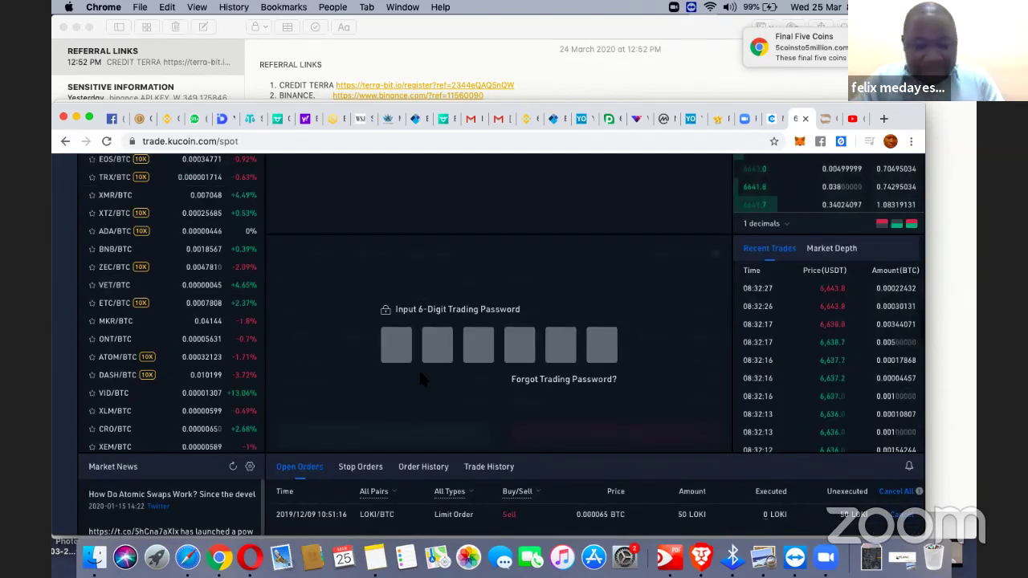
# Enter the trading password, enable paying fees with KCS, and reload the spot page
pyautogui.write('**')
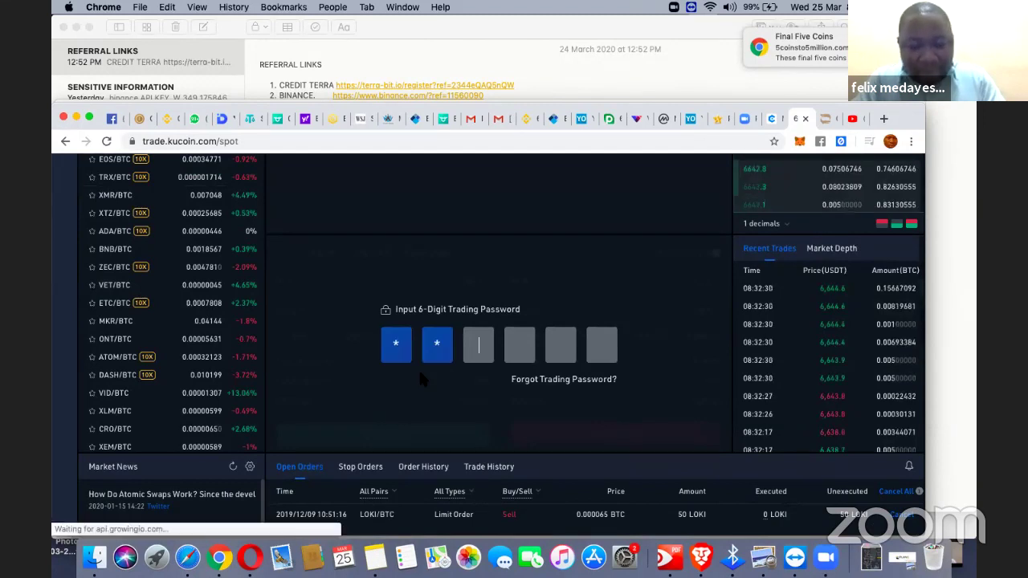
pyautogui.write('****')
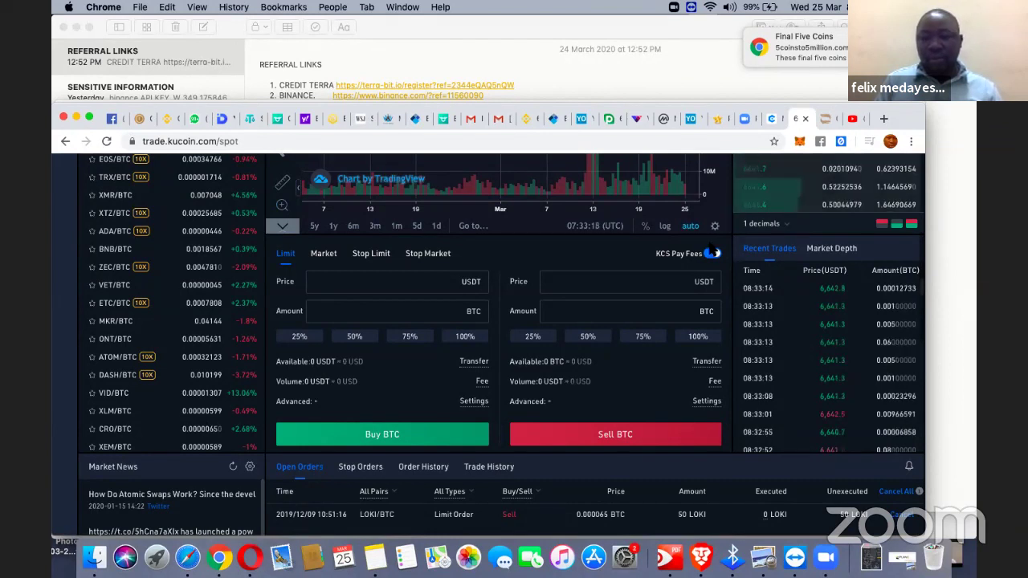
pyautogui.click(711, 252)
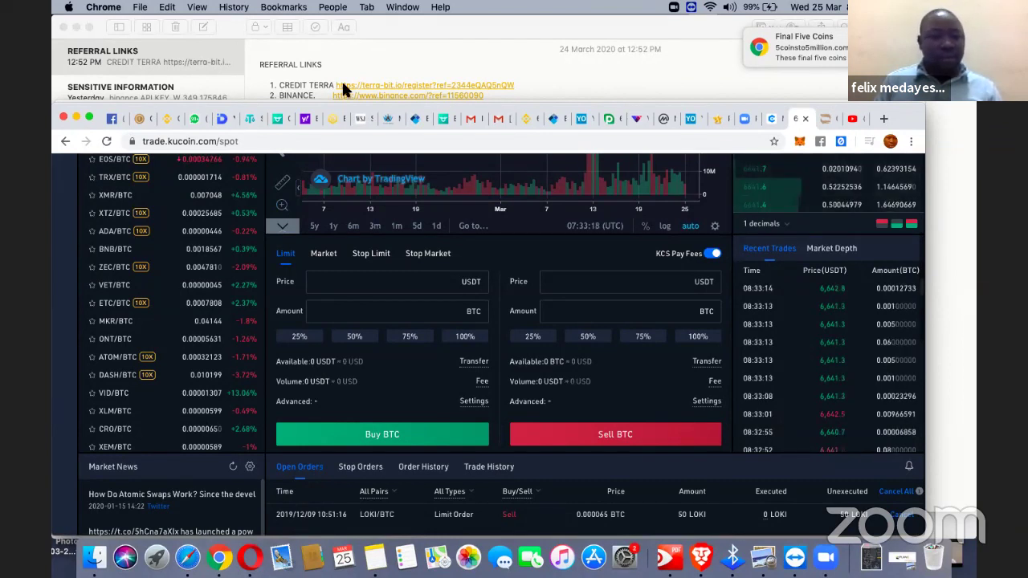
pyautogui.click(106, 141)
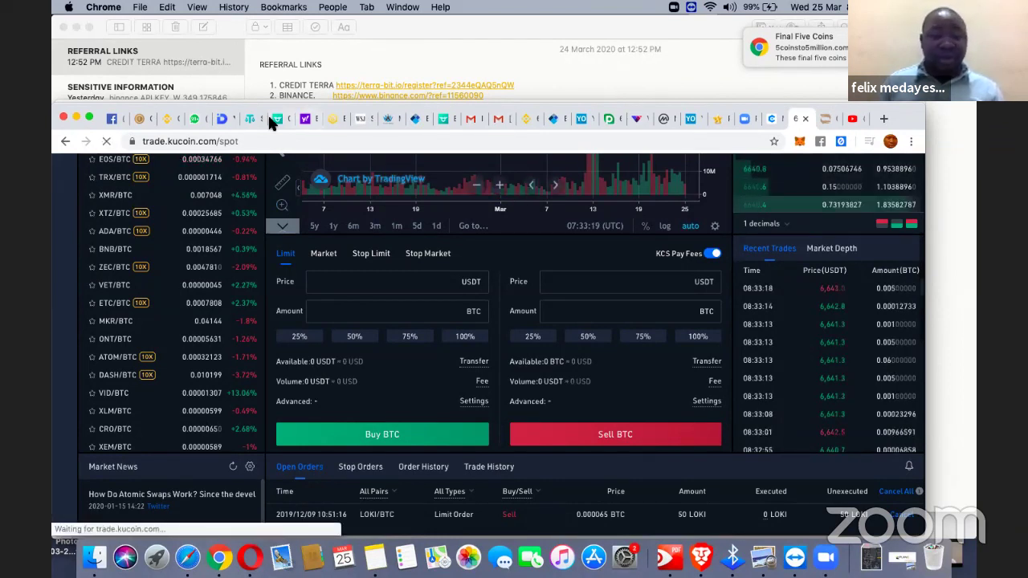
# Switch via the Coinsbit tab to the Bitrue tab and go to Assets > My Assets
pyautogui.click(138, 117)
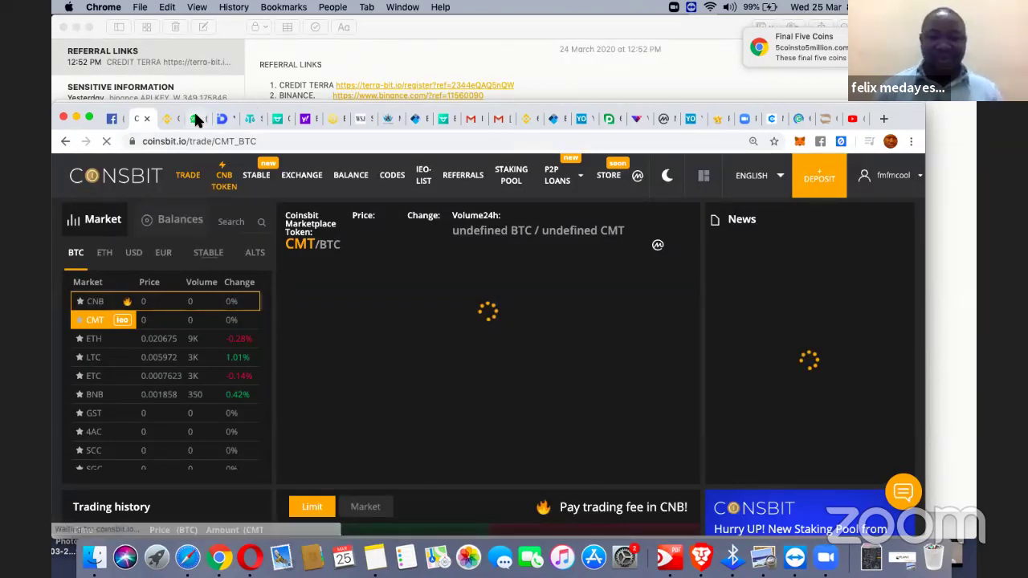
pyautogui.click(333, 119)
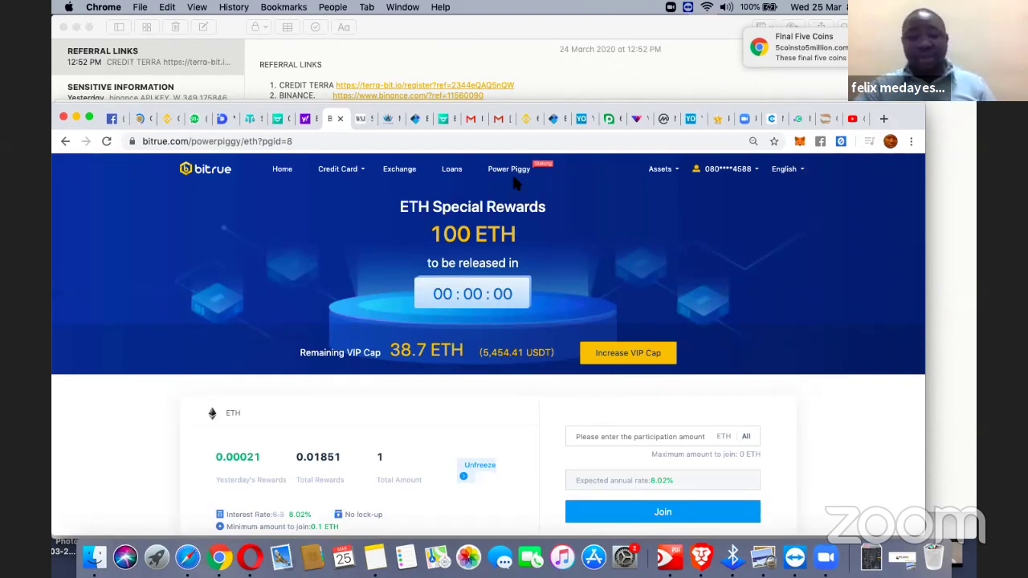
pyautogui.click(659, 176)
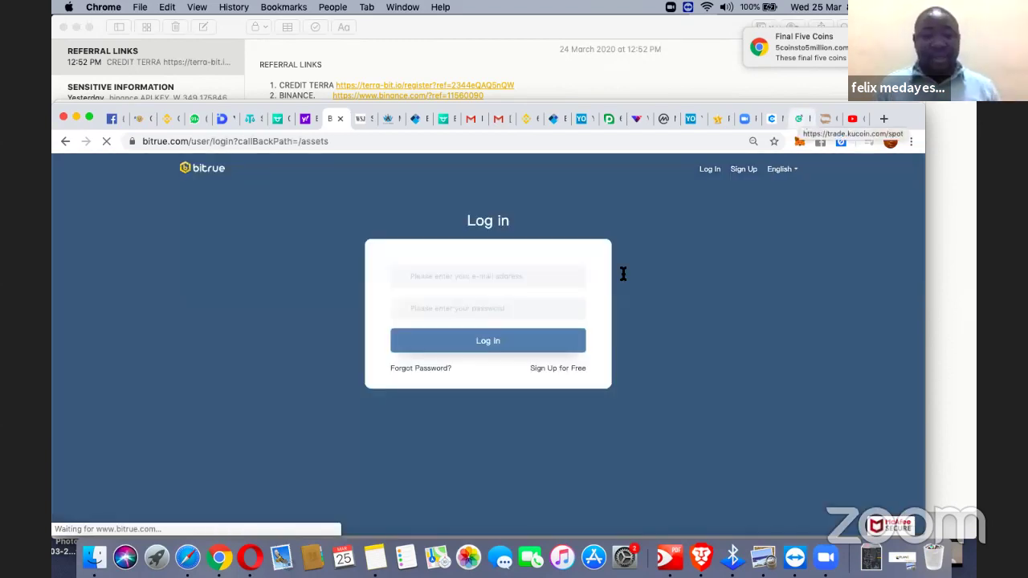
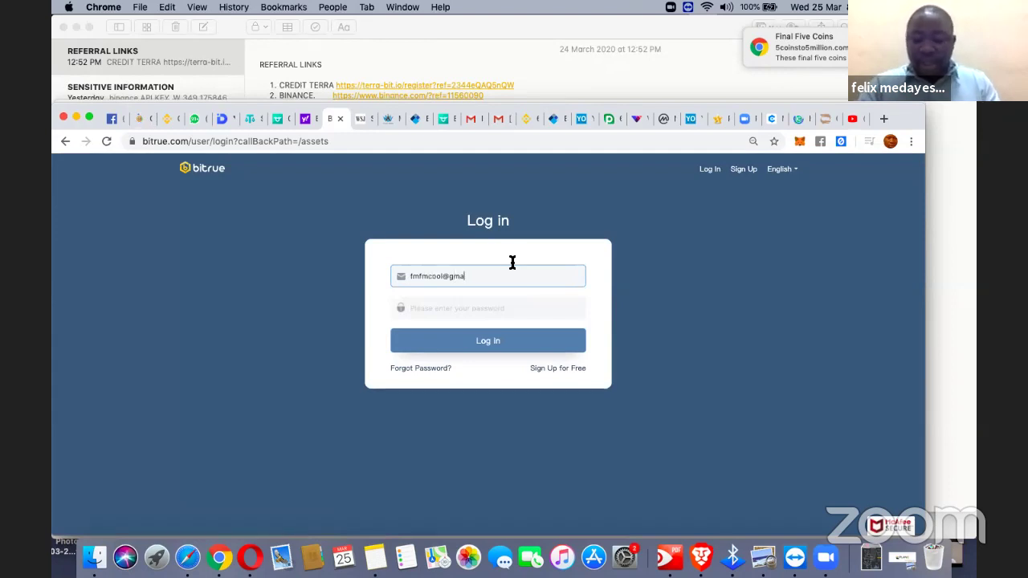
# Log in to Bitrue with the account e-mail and password
pyautogui.press('Tab')
pyautogui.write('•')
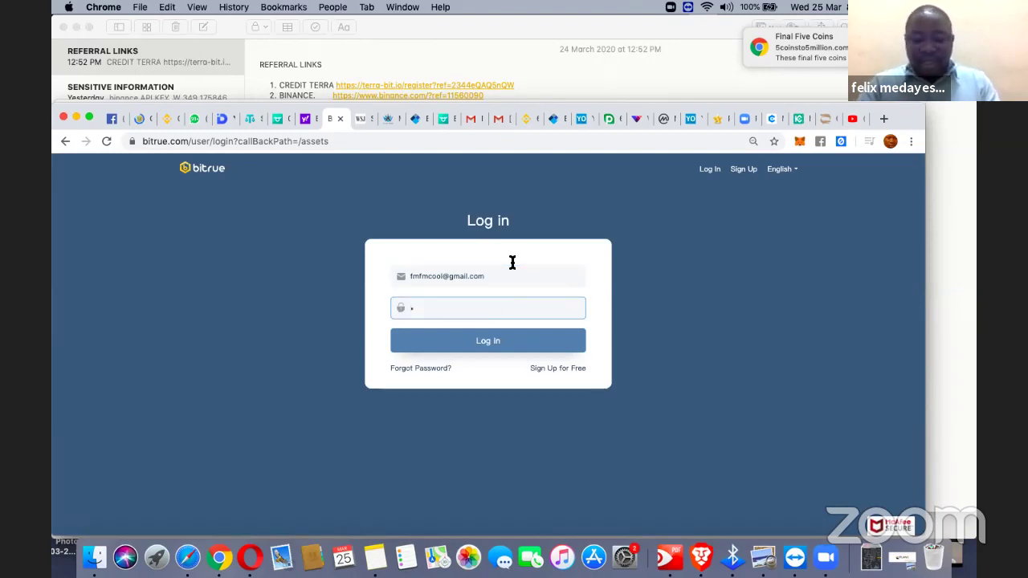
pyautogui.write('•••••••')
pyautogui.press('Tab')
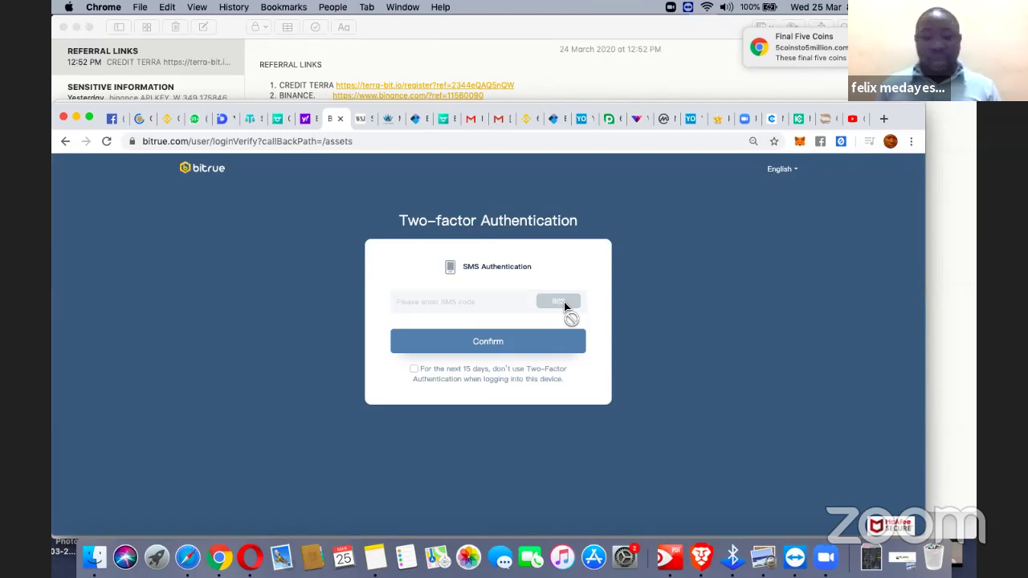
# Enter the received SMS verification code and confirm to finish the Bitrue login
pyautogui.click(464, 298)
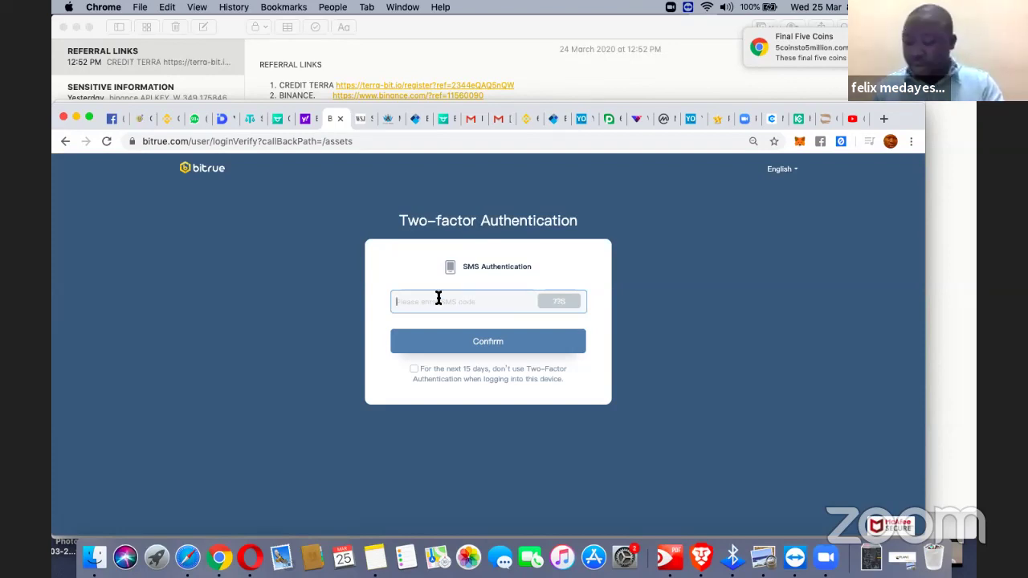
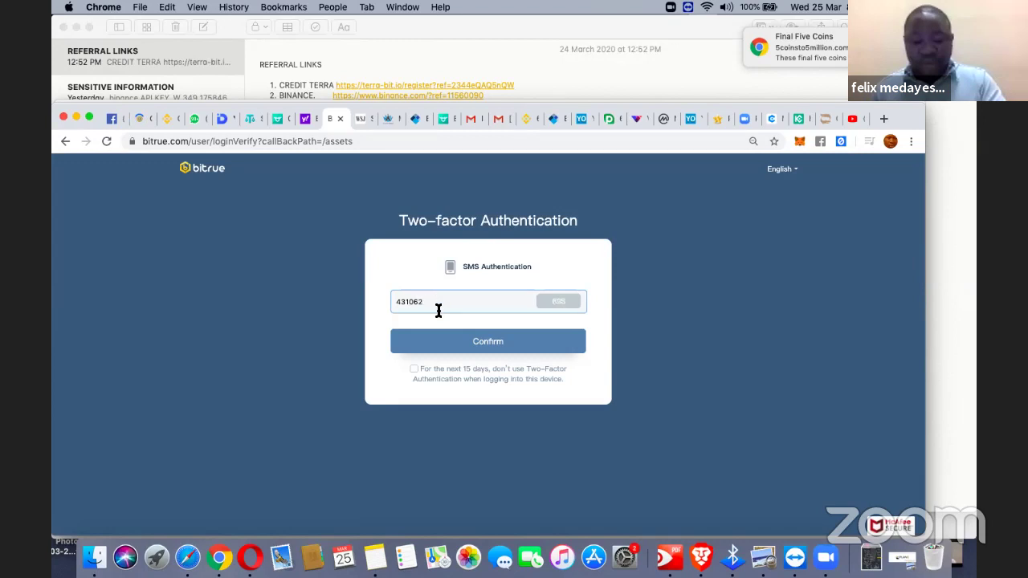
pyautogui.click(441, 317)
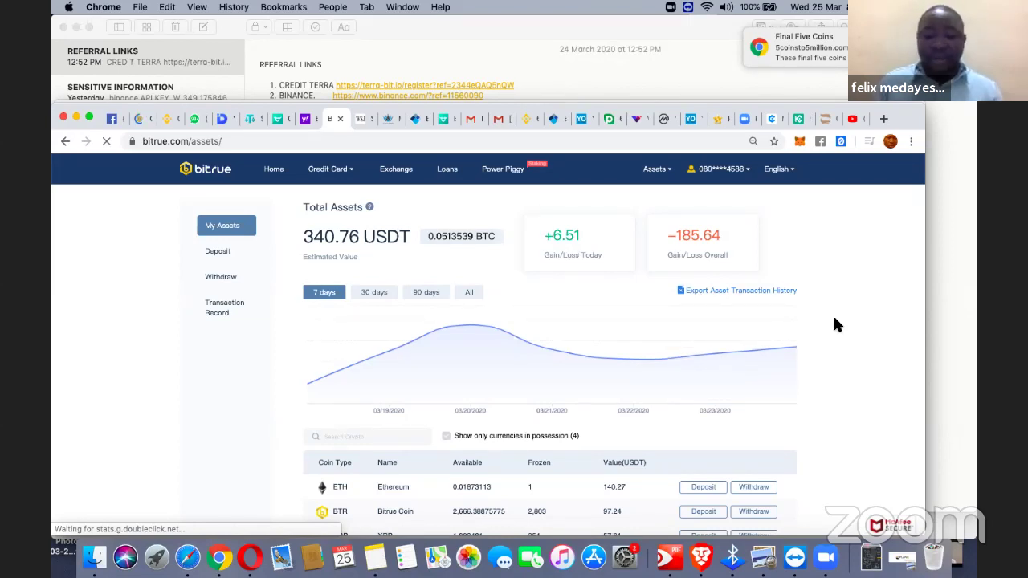
# Scroll through the My Assets coin balances, then go to Power Piggy
pyautogui.scroll(-4, 761, 365)
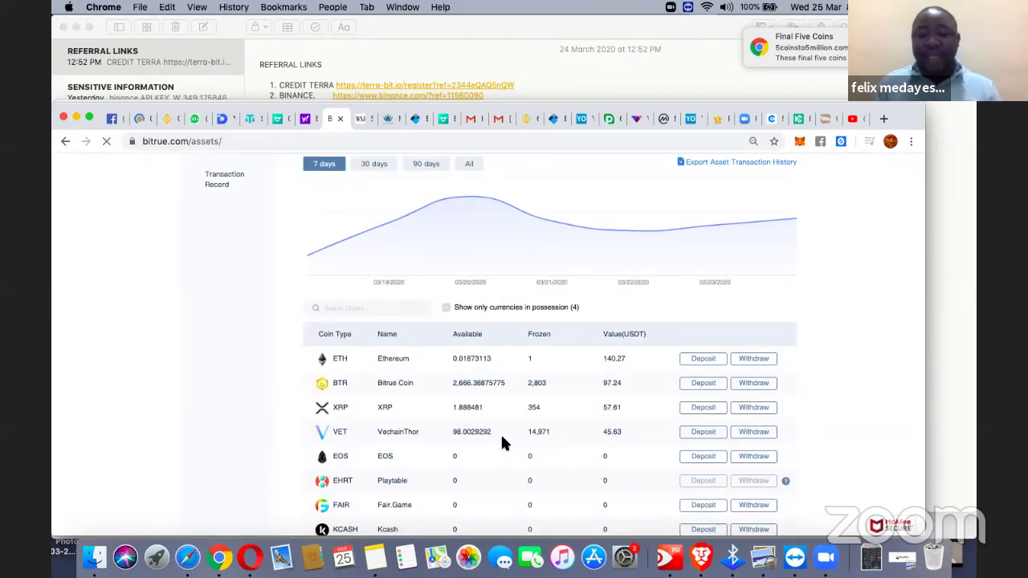
pyautogui.scroll(-1, 502, 440)
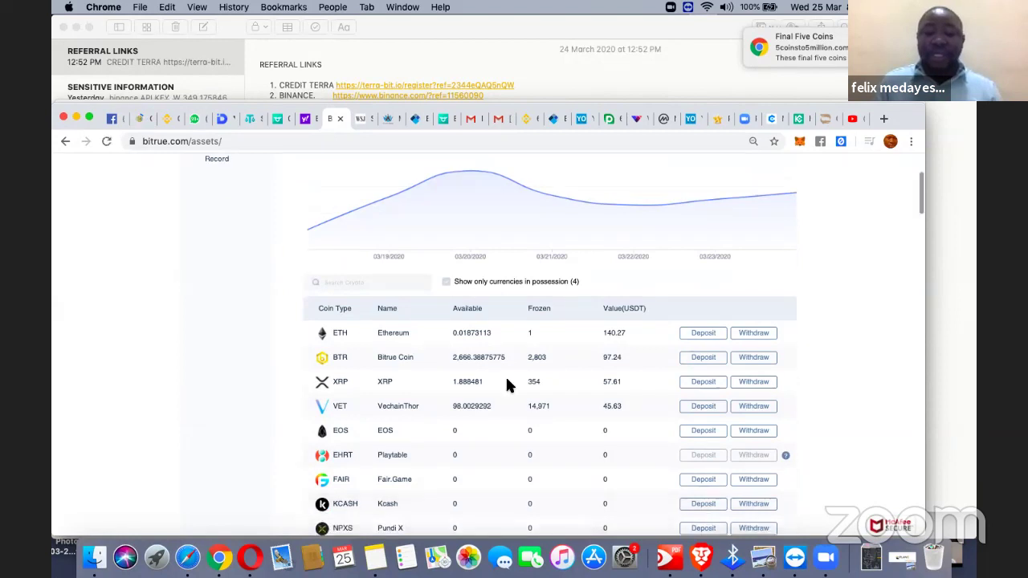
pyautogui.scroll(5, 506, 380)
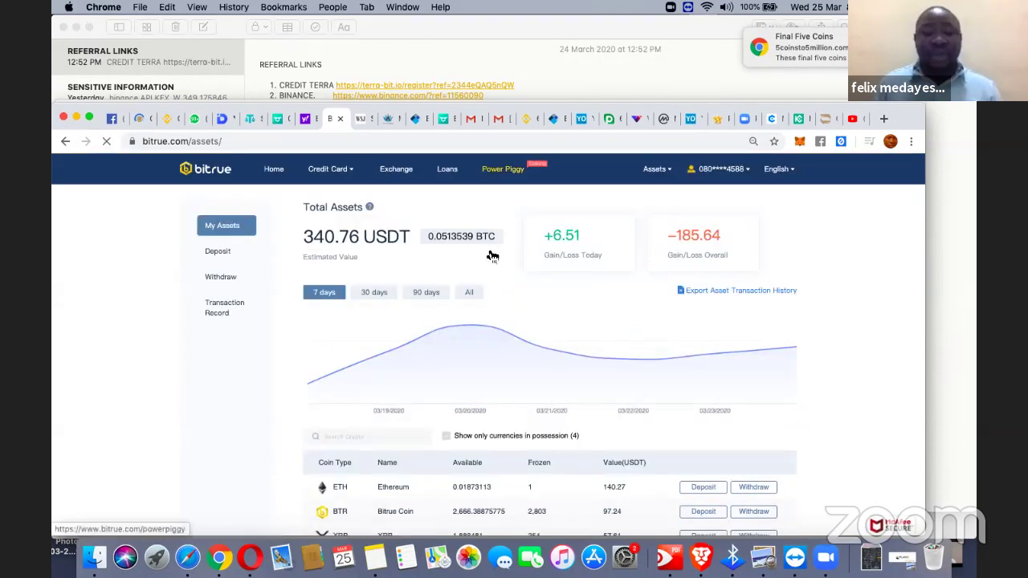
pyautogui.click(502, 176)
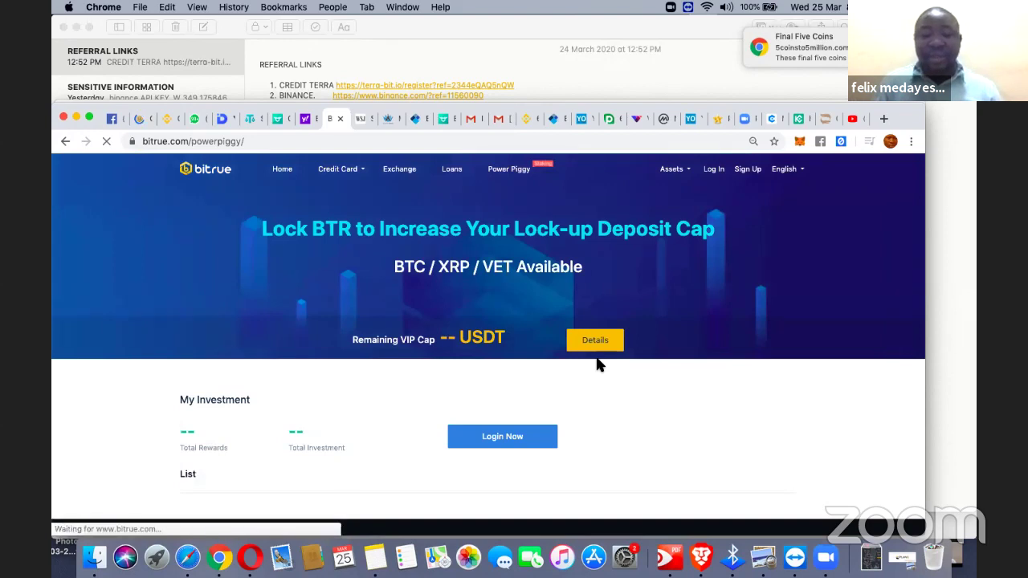
# Open the ETH Power Piggy details, showing 1 ETH staked at 8.02% yearly interest
pyautogui.scroll(-2, 597, 361)
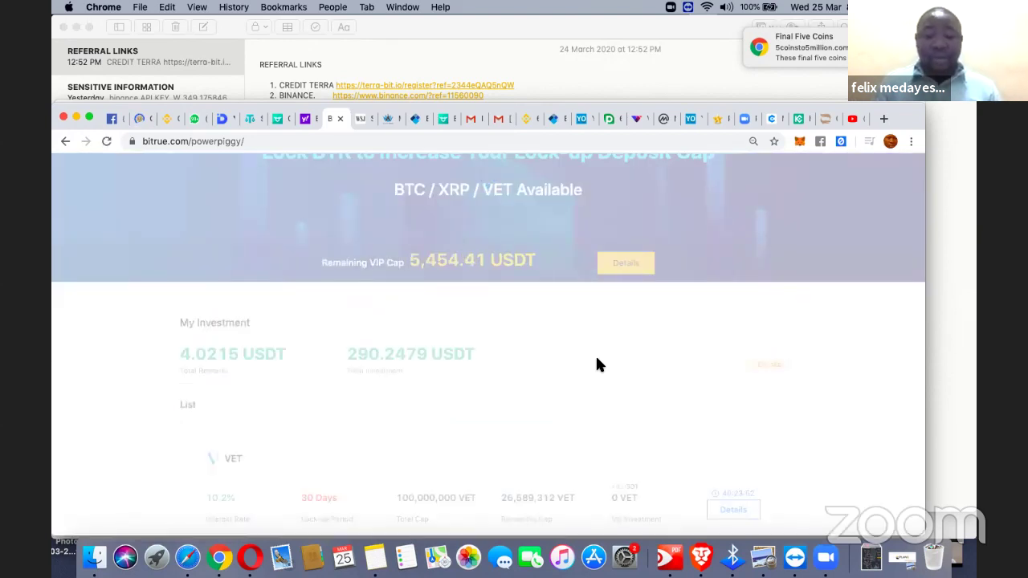
pyautogui.scroll(-4, 597, 365)
pyautogui.scroll(-8, 537, 419)
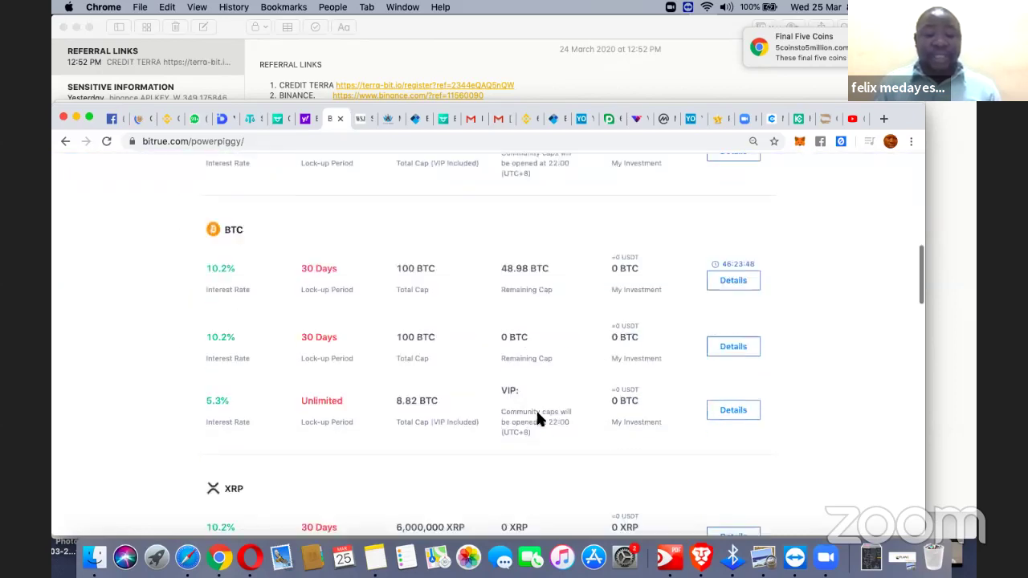
pyautogui.scroll(-3, 537, 416)
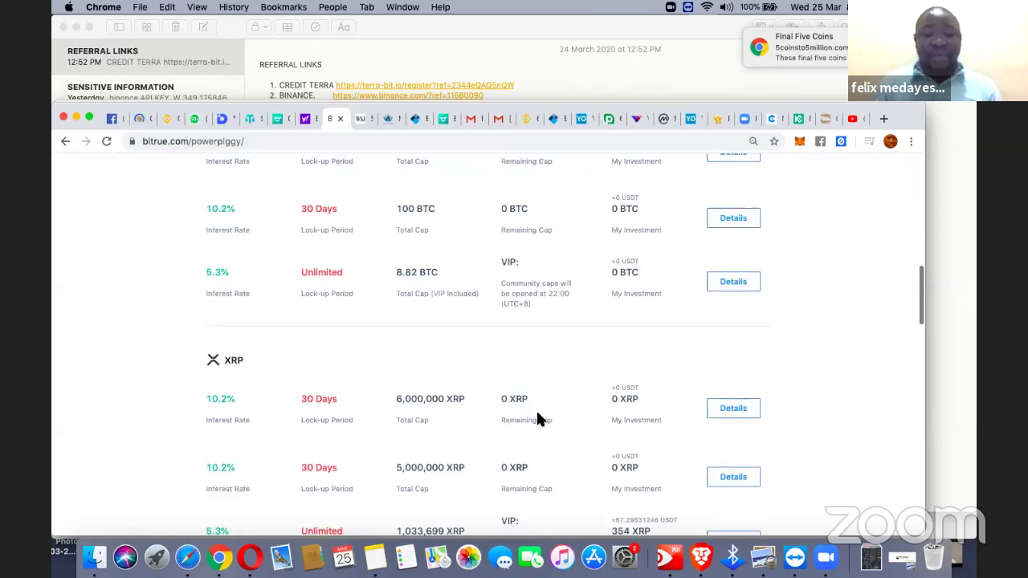
pyautogui.scroll(-12, 536, 418)
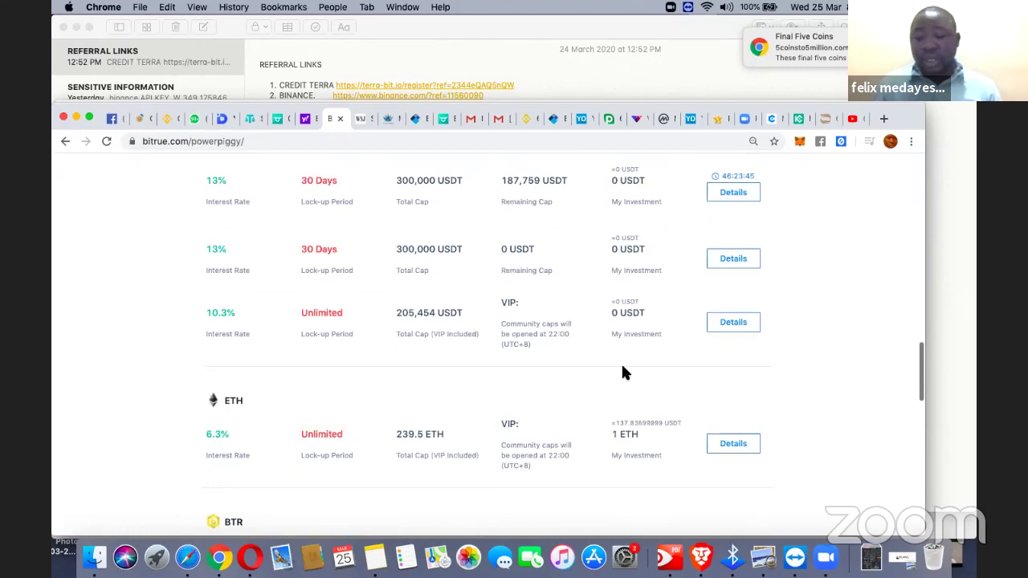
pyautogui.scroll(-2, 691, 357)
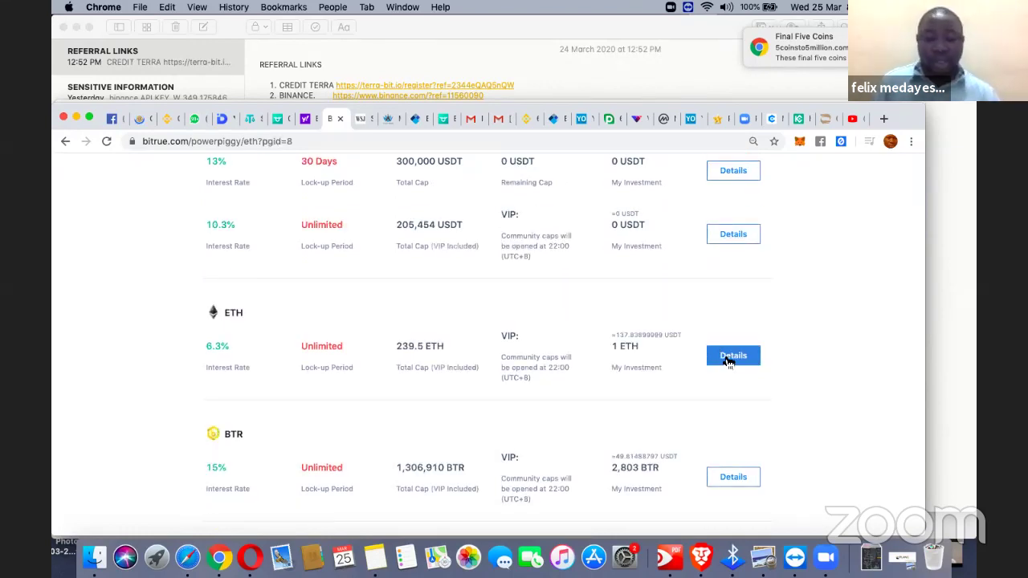
pyautogui.click(731, 356)
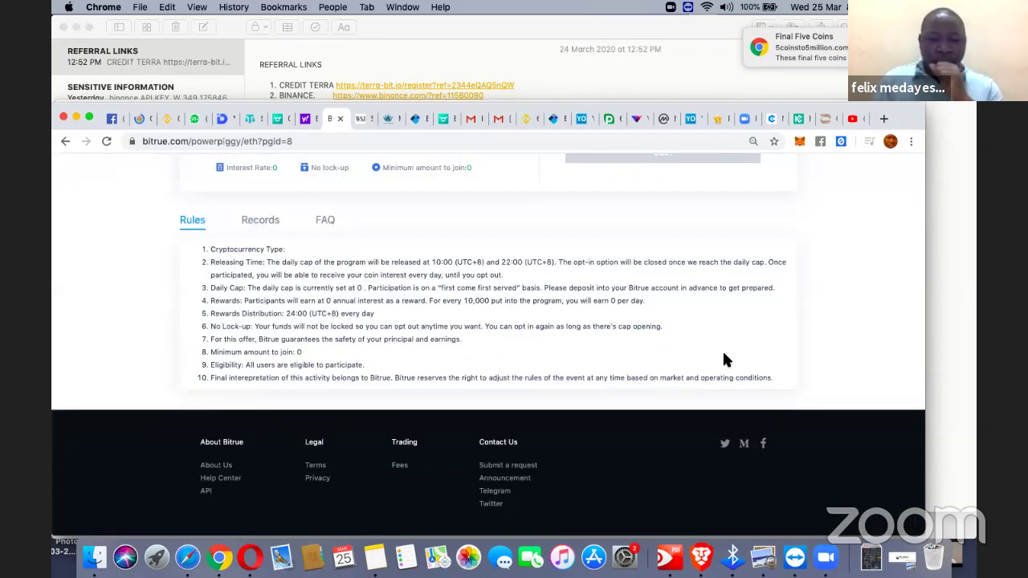
# Review the Raise interest now tiers: about 524 more BTR needed for 8.63%
pyautogui.scroll(-3, 726, 360)
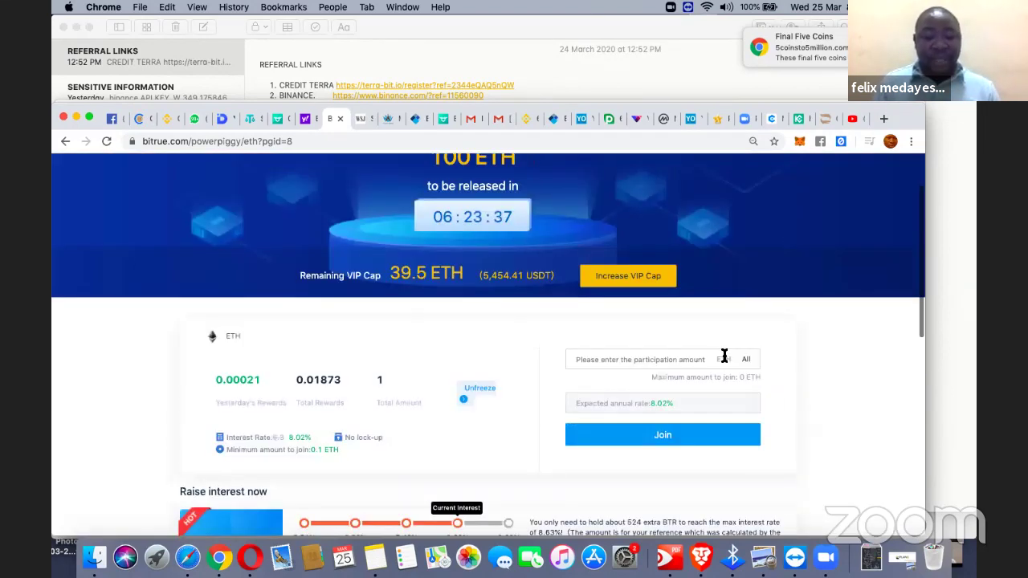
pyautogui.scroll(-1, 616, 333)
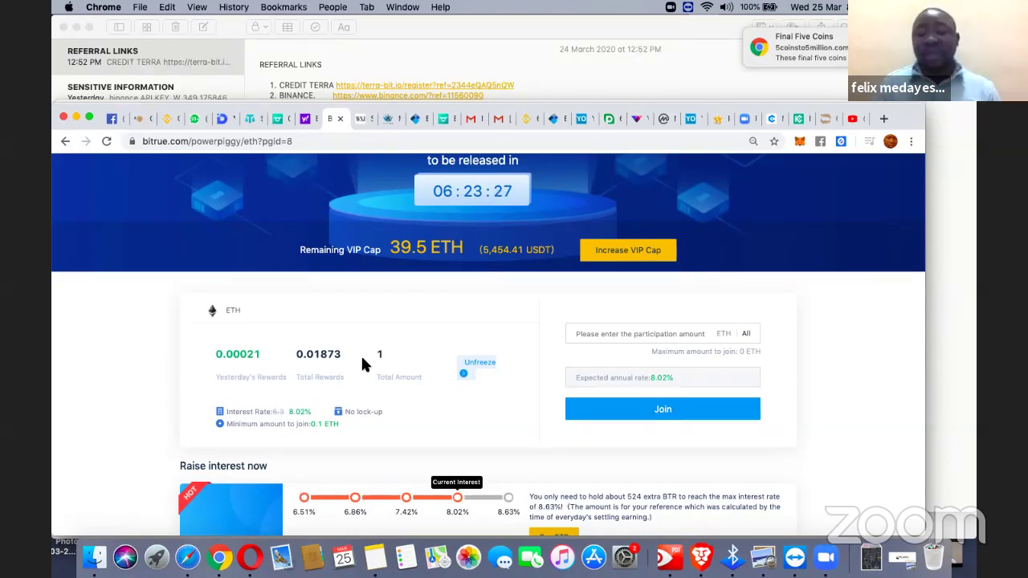
pyautogui.scroll(-1, 409, 371)
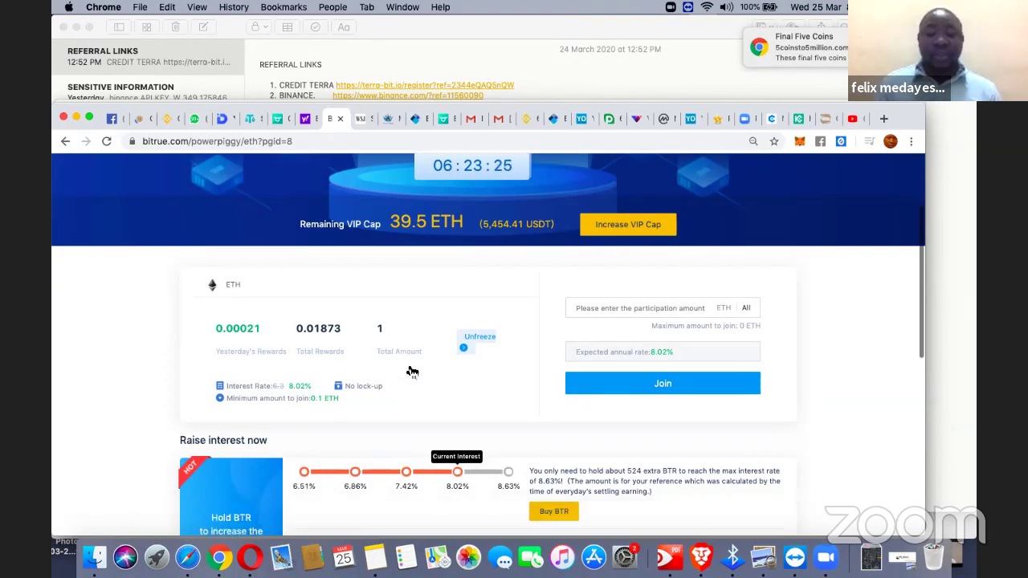
pyautogui.scroll(-5, 468, 381)
pyautogui.scroll(1, 469, 380)
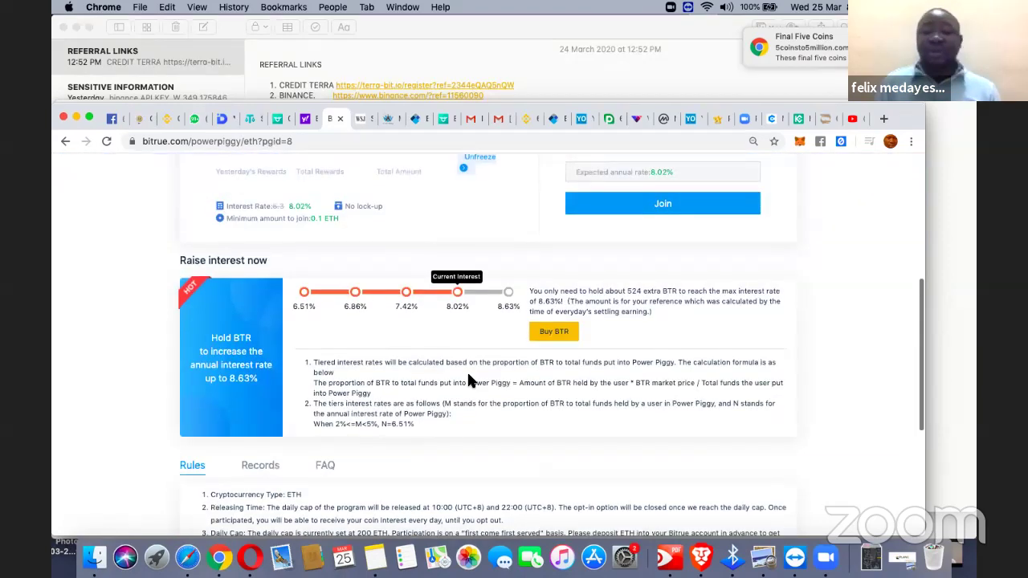